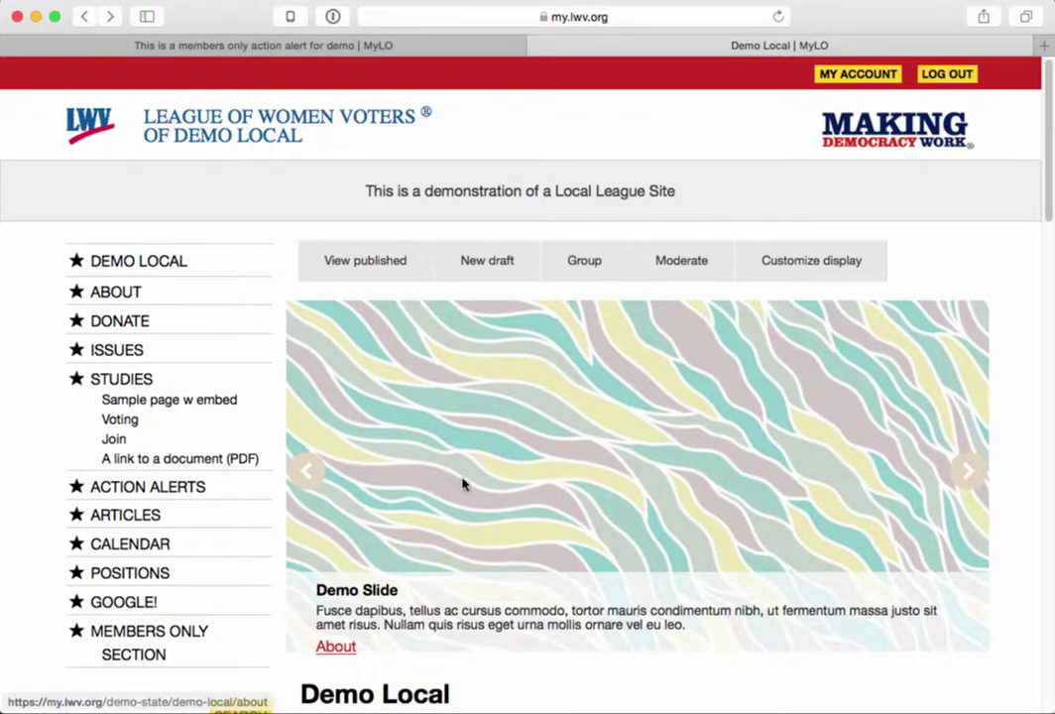
- Use Add Form in the home page's Administer League block to start a new webform
{"action": "scroll", "coordinate": [461, 485], "scroll_direction": "down", "scroll_amount": 3}
{"action": "scroll", "coordinate": [462, 485], "scroll_direction": "down", "scroll_amount": 15}
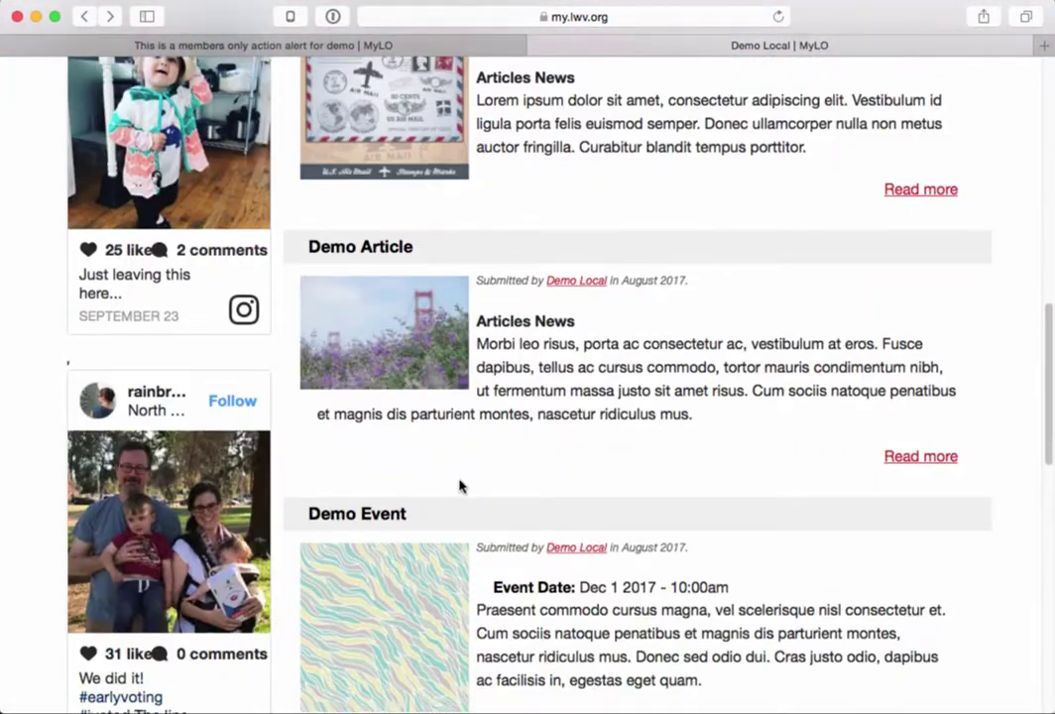
{"action": "scroll", "coordinate": [459, 486], "scroll_direction": "down", "scroll_amount": 8}
{"action": "scroll", "coordinate": [459, 486], "scroll_direction": "down", "scroll_amount": 5}
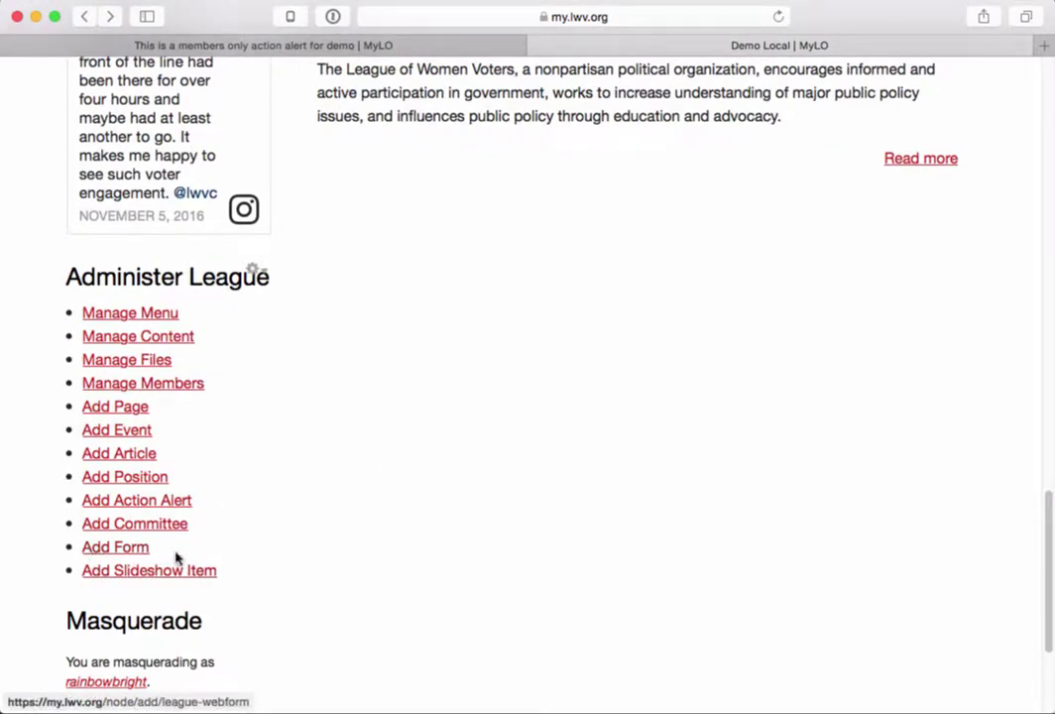
{"action": "left_click", "coordinate": [129, 550]}
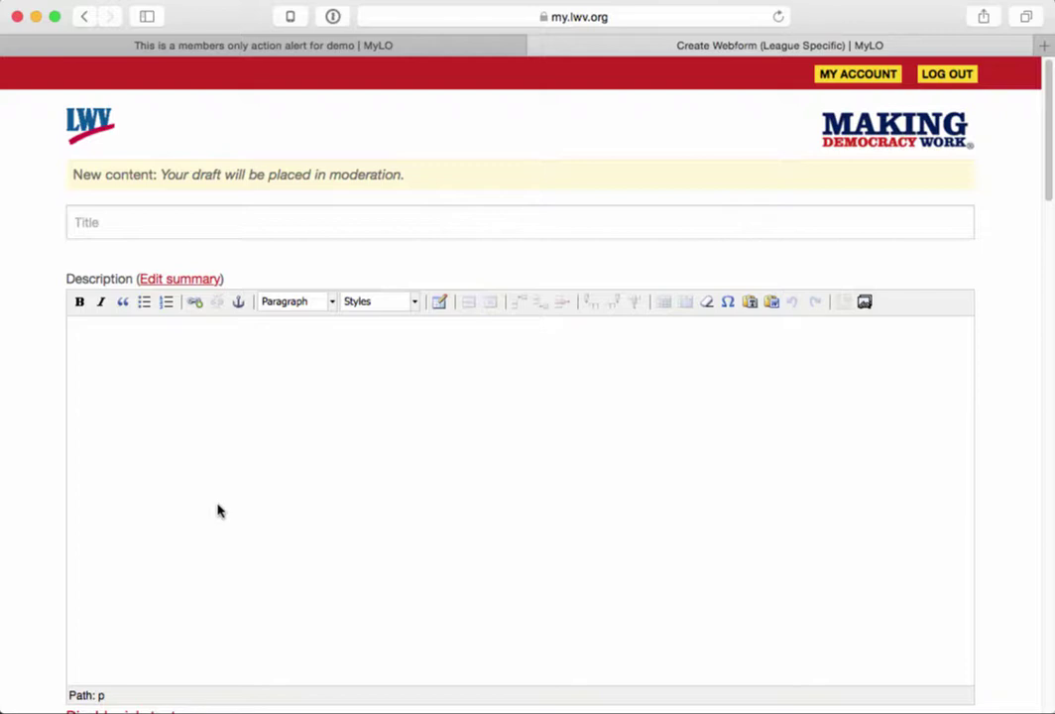
- Title the webform 'This is a demo form' and paste a lorem-ipsum description
{"action": "left_click", "coordinate": [220, 220]}
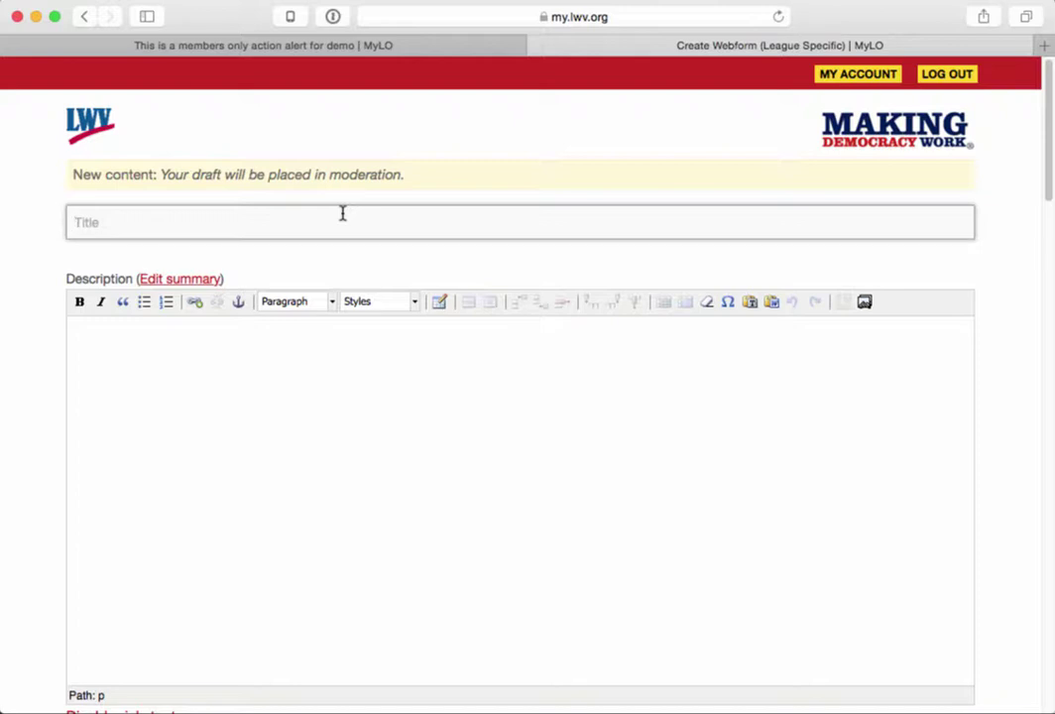
{"action": "type", "text": "This is a demo form"}
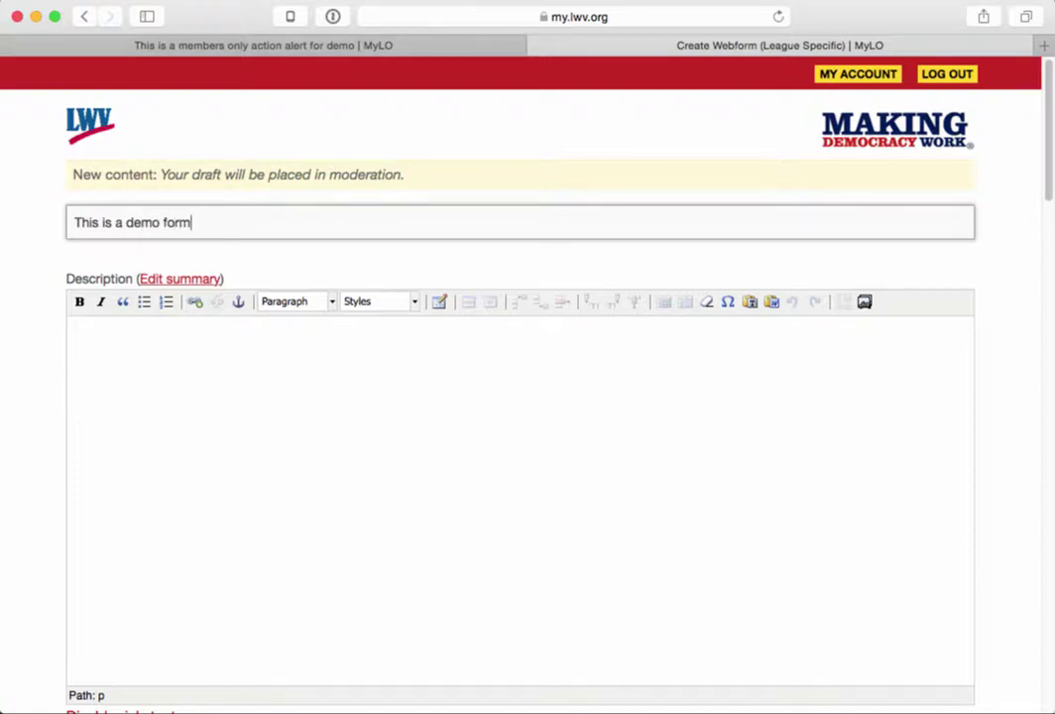
{"action": "left_click", "coordinate": [449, 532]}
{"action": "type", "text": "Maecenas sed diam eget risus varius blandit sit amet non magna. Maecenas sed diam eget risus varius blandit sit amet non magna. Cras justo odio, dapibus ac facilisis in, egestas eget quam. Maecenas sed diam eget risus varius blandit sit amet non magna."}
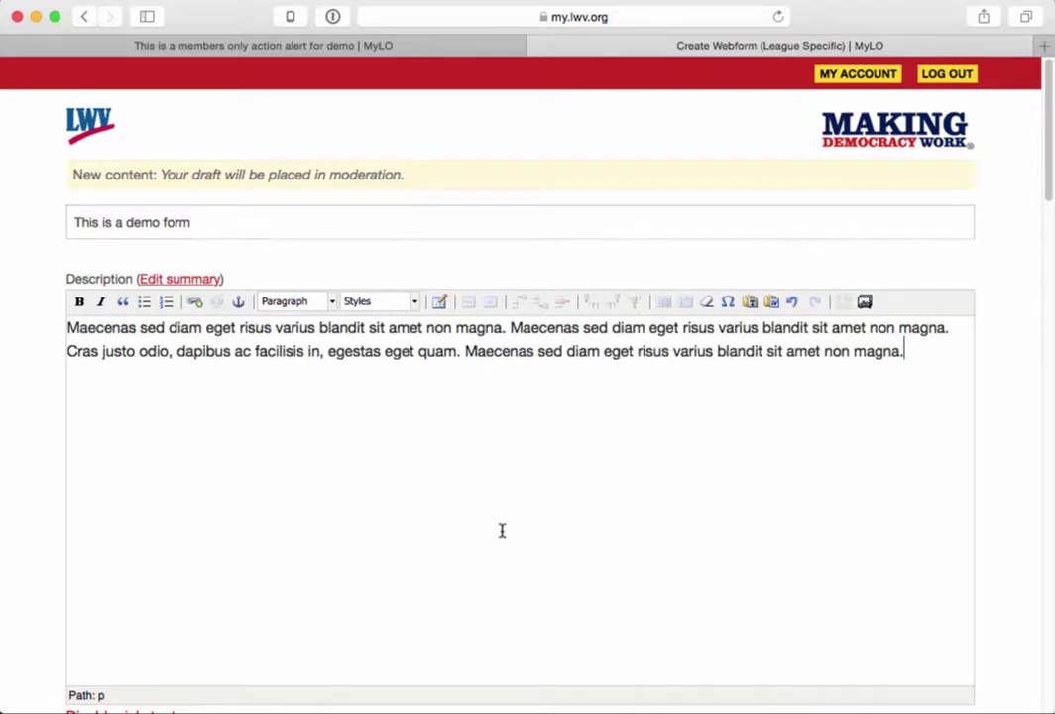
- Set Publishing options moderation state to Published and save the webform
{"action": "scroll", "coordinate": [449, 532], "scroll_direction": "down", "scroll_amount": 12}
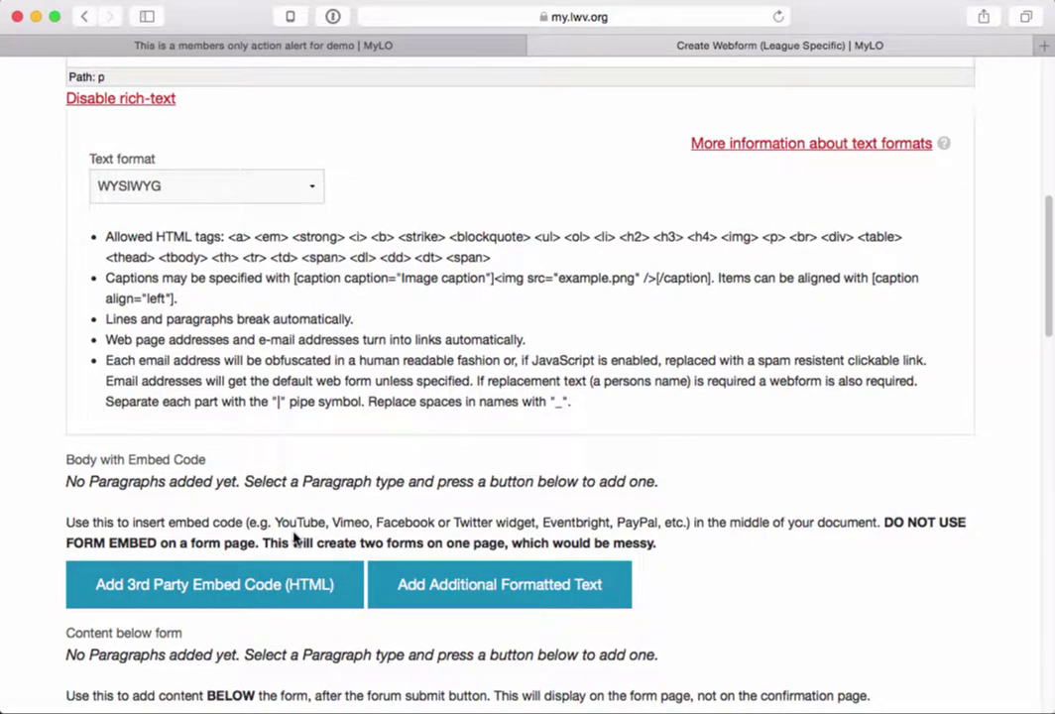
{"action": "scroll", "coordinate": [298, 540], "scroll_direction": "down", "scroll_amount": 5}
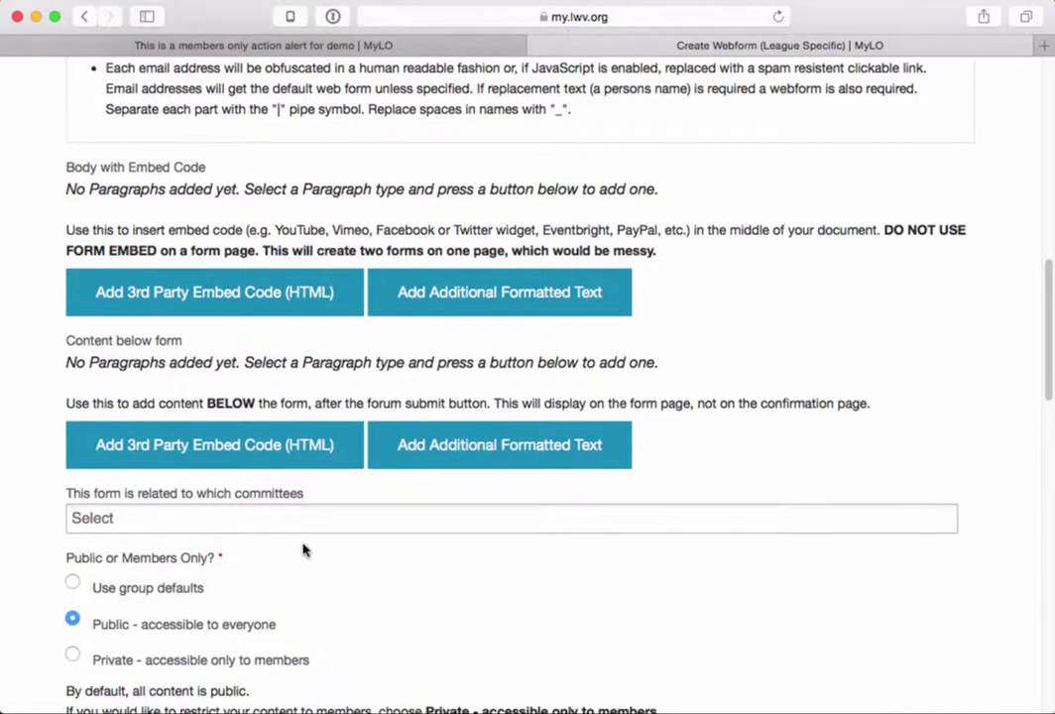
{"action": "scroll", "coordinate": [304, 552], "scroll_direction": "down", "scroll_amount": 2}
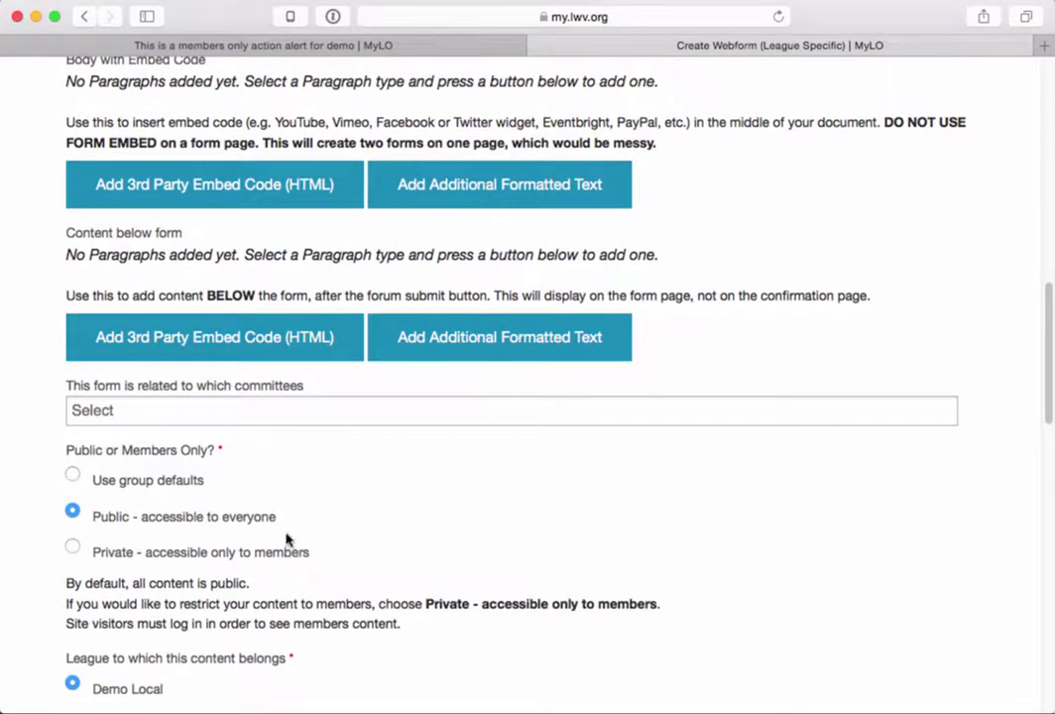
{"action": "left_click_drag", "start_coordinate": [59, 451], "coordinate": [226, 452]}
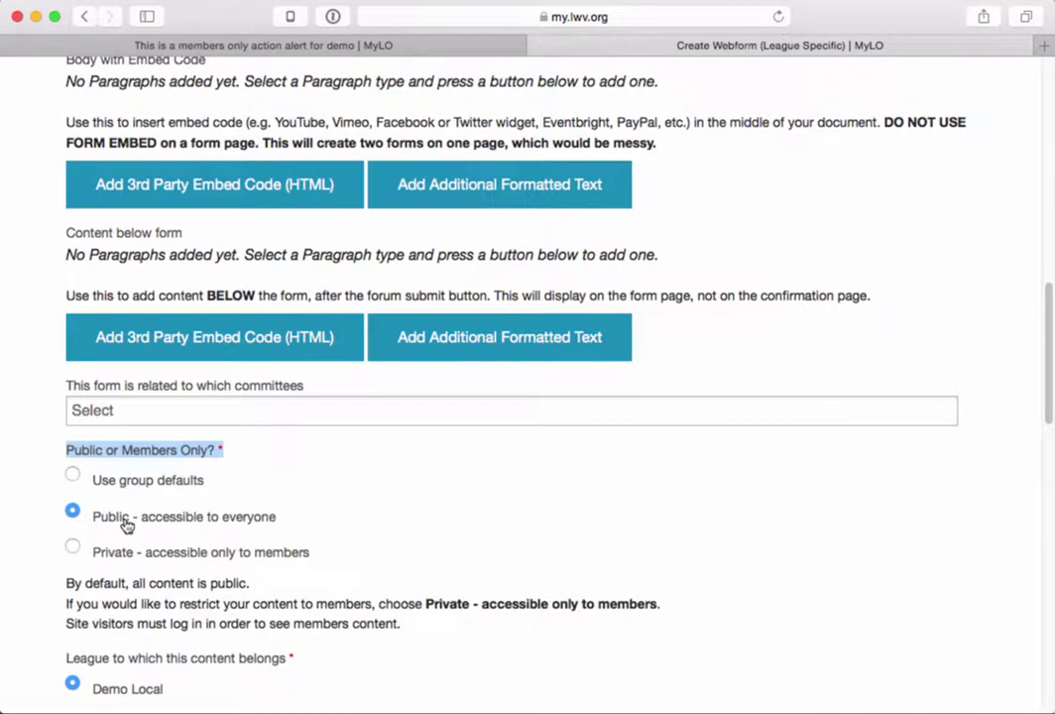
{"action": "scroll", "coordinate": [167, 605], "scroll_direction": "down", "scroll_amount": 10}
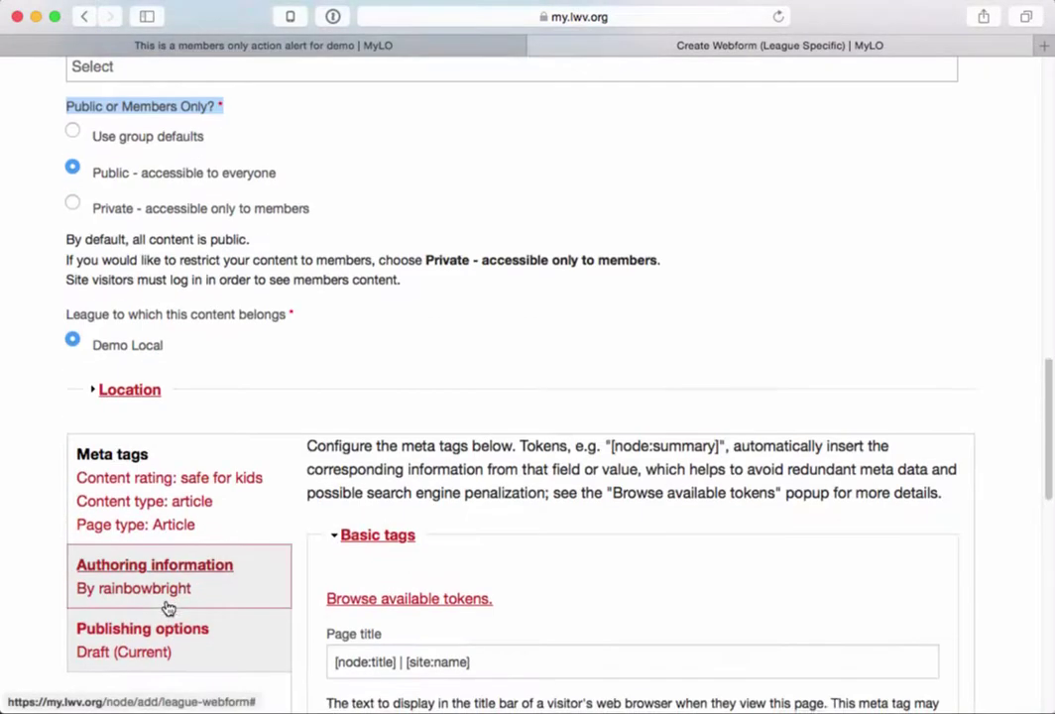
{"action": "left_click", "coordinate": [148, 577]}
{"action": "scroll", "coordinate": [195, 608], "scroll_direction": "down", "scroll_amount": 3}
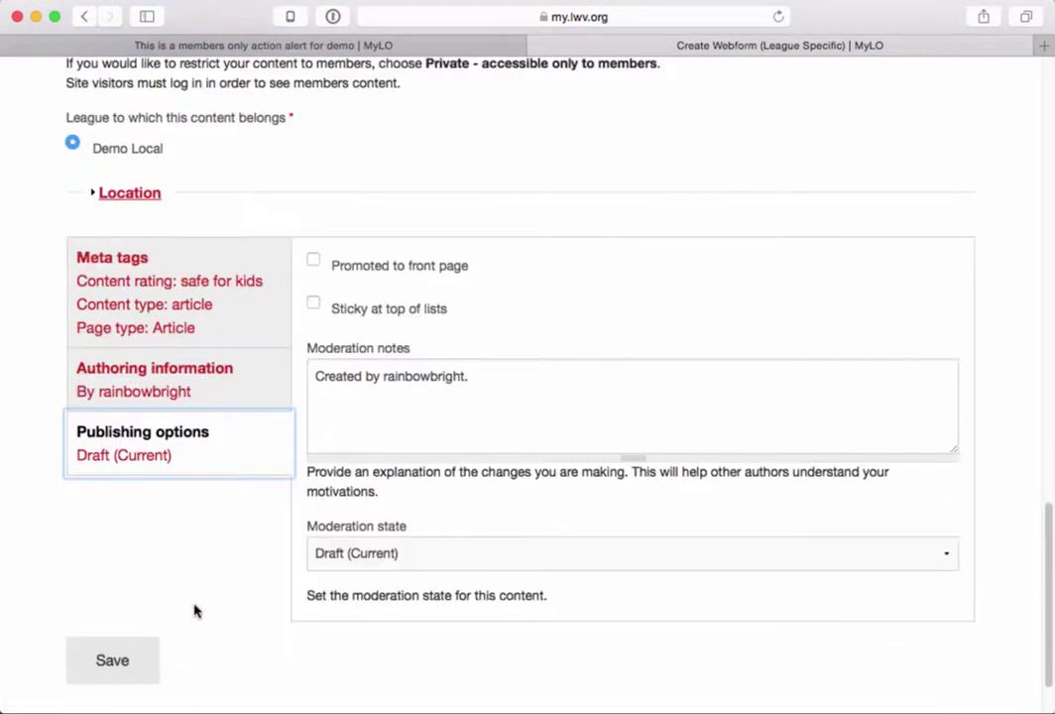
{"action": "left_click", "coordinate": [316, 563]}
{"action": "left_click", "coordinate": [384, 579]}
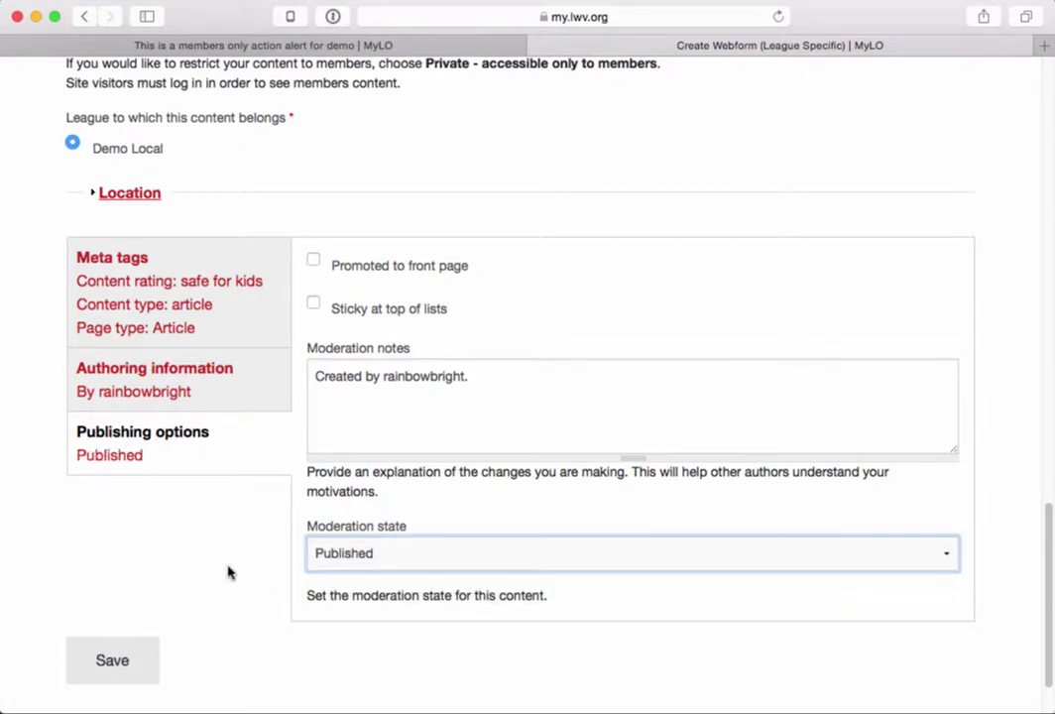
{"action": "left_click", "coordinate": [113, 663]}
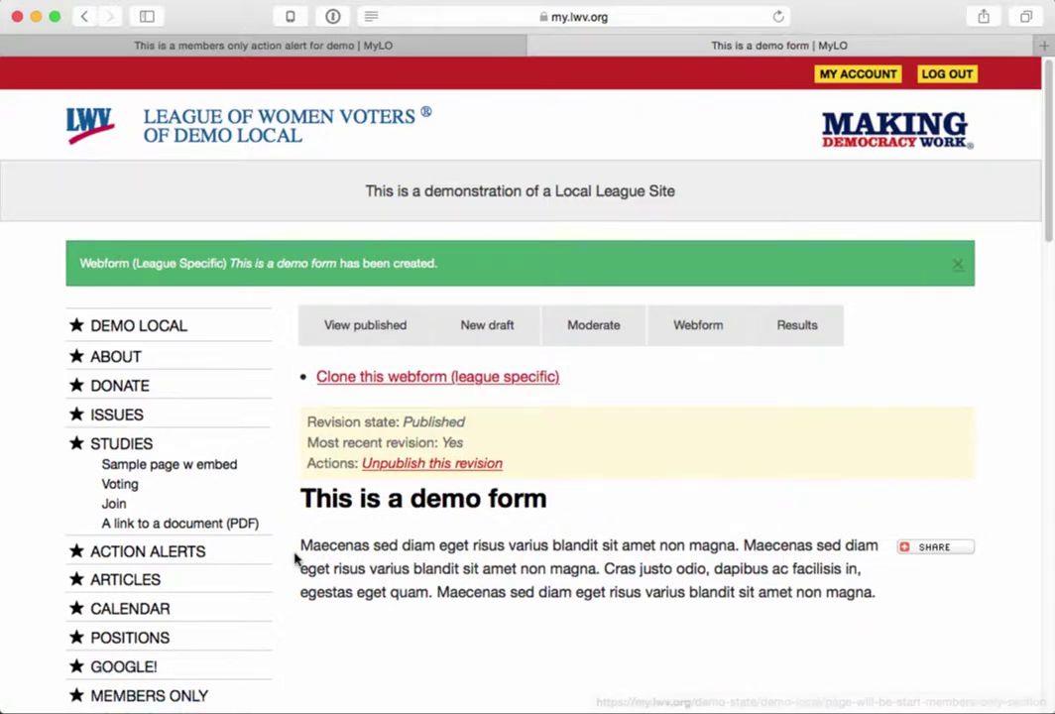
- Review the created 'This is a demo form' page, then switch to the members only action alert tab
{"action": "scroll", "coordinate": [295, 557], "scroll_direction": "down", "scroll_amount": 4}
{"action": "scroll", "coordinate": [295, 559], "scroll_direction": "up", "scroll_amount": 4}
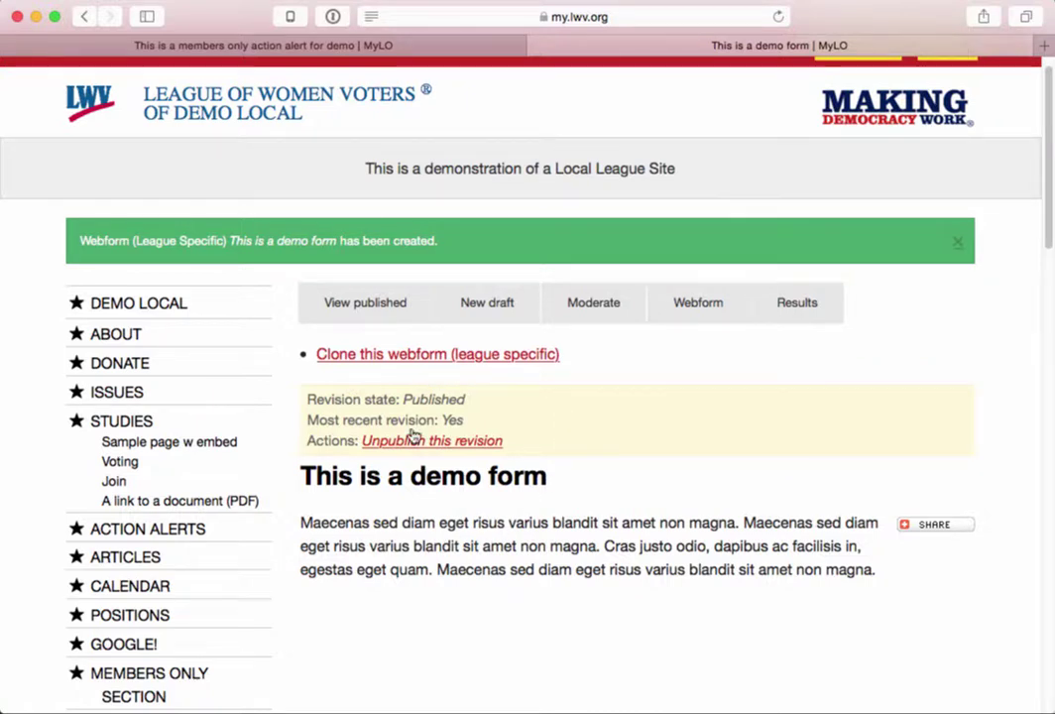
{"action": "left_click_drag", "start_coordinate": [539, 479], "coordinate": [304, 479]}
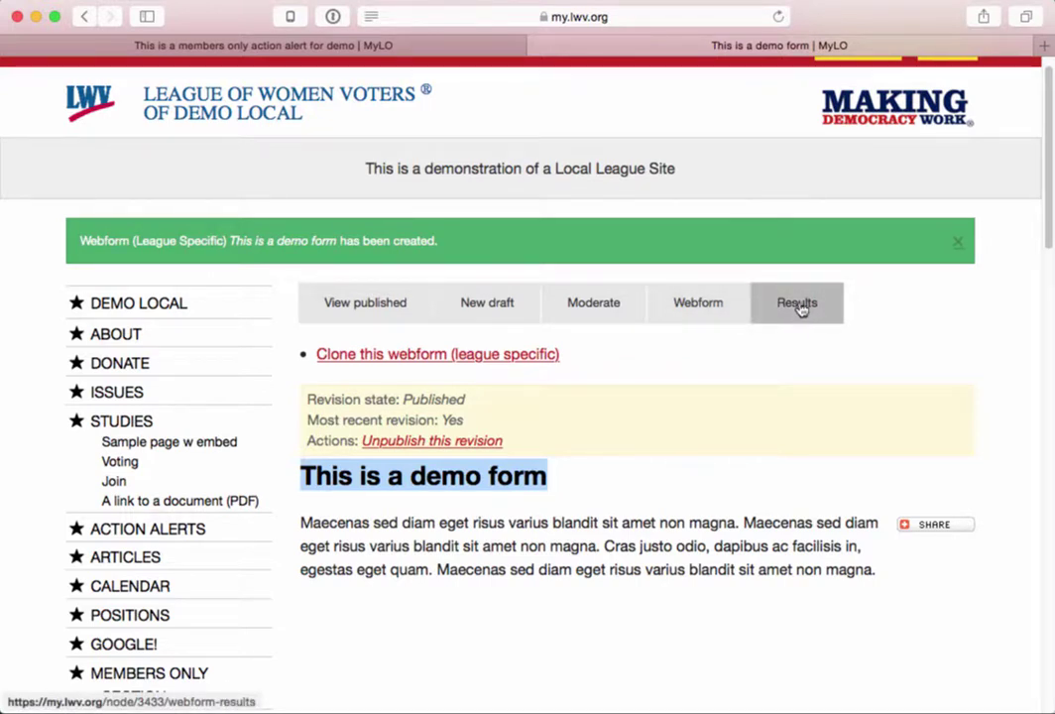
{"action": "left_click", "coordinate": [434, 45]}
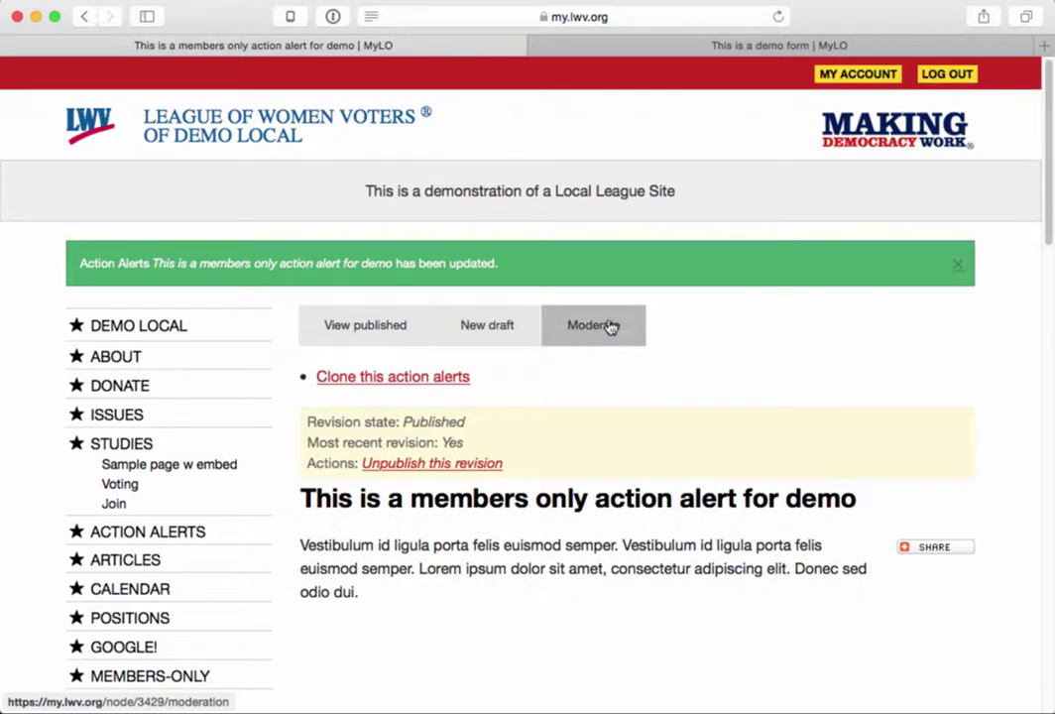
- Return to the 'This is a demo form' tab and open its Webform components editor
{"action": "left_click", "coordinate": [705, 48]}
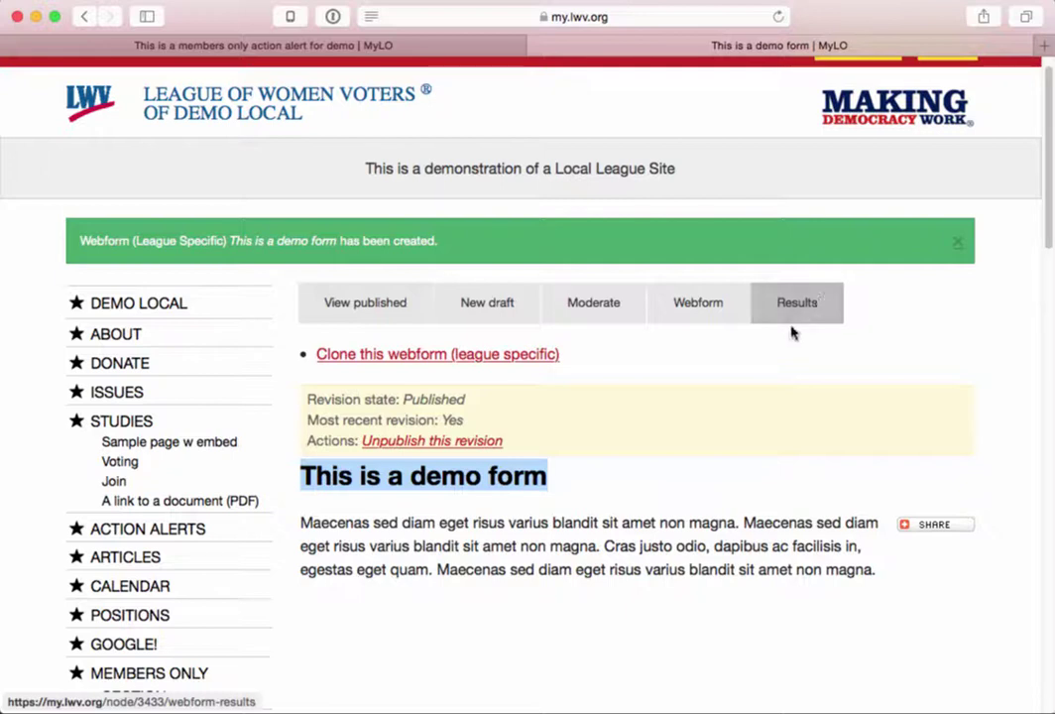
{"action": "left_click", "coordinate": [696, 304]}
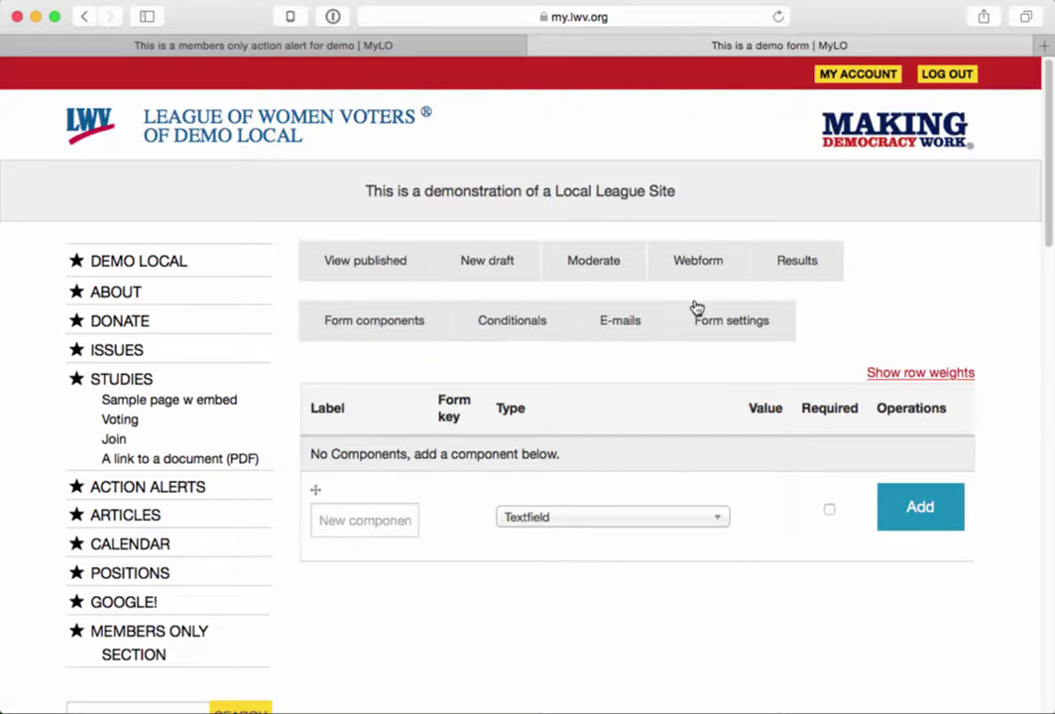
- Add a required E-mail type component labelled 'Email address'
{"action": "left_click", "coordinate": [359, 519]}
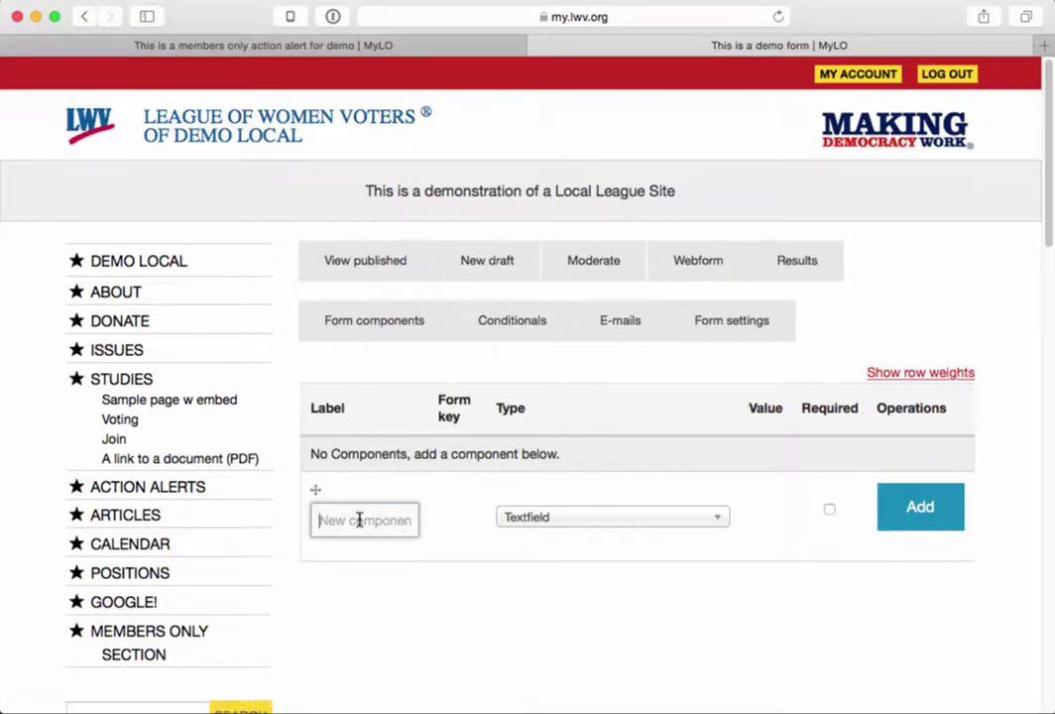
{"action": "type", "text": "Email address"}
{"action": "left_click", "coordinate": [558, 519]}
{"action": "scroll", "coordinate": [561, 581], "scroll_direction": "up", "scroll_amount": 2}
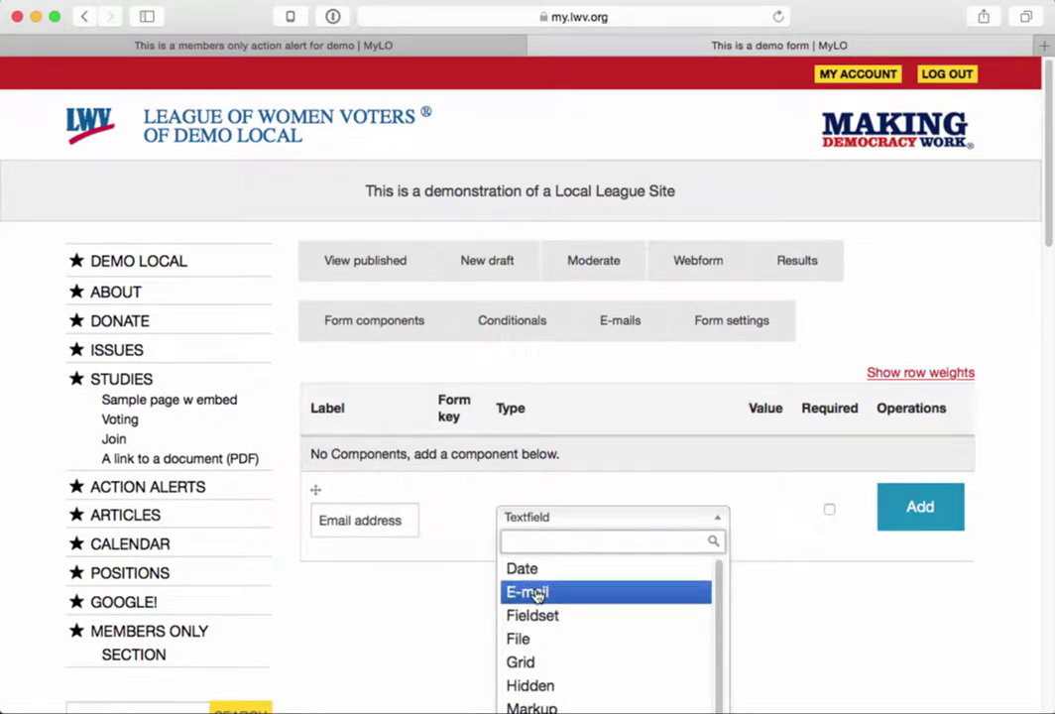
{"action": "left_click", "coordinate": [537, 592]}
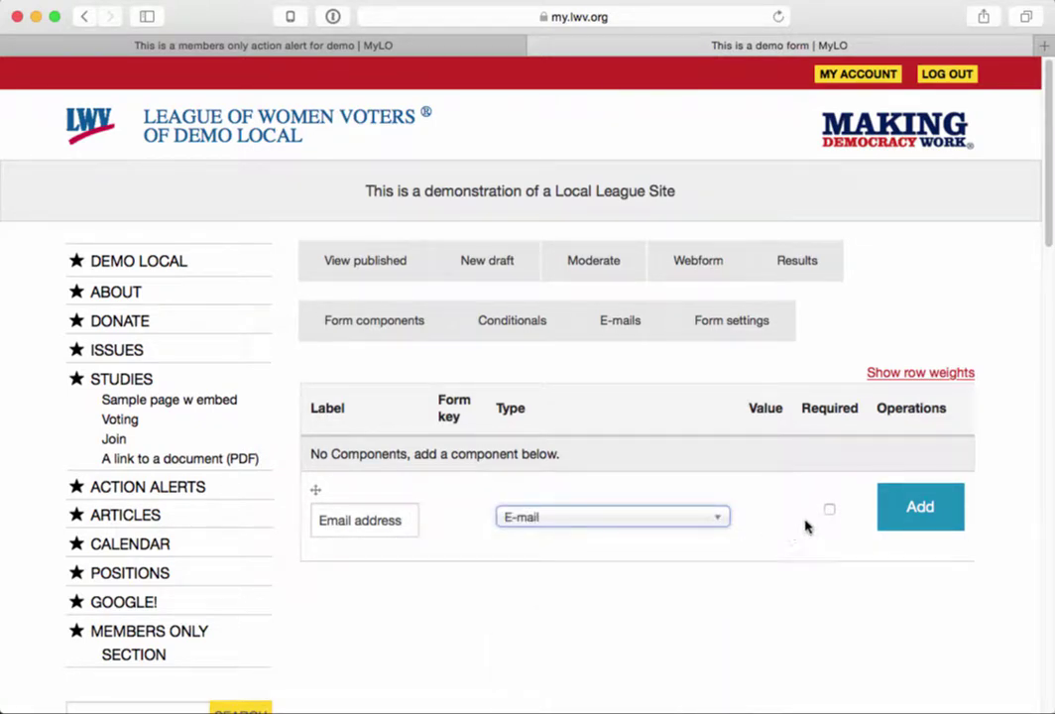
{"action": "left_click", "coordinate": [830, 510]}
{"action": "left_click", "coordinate": [918, 509]}
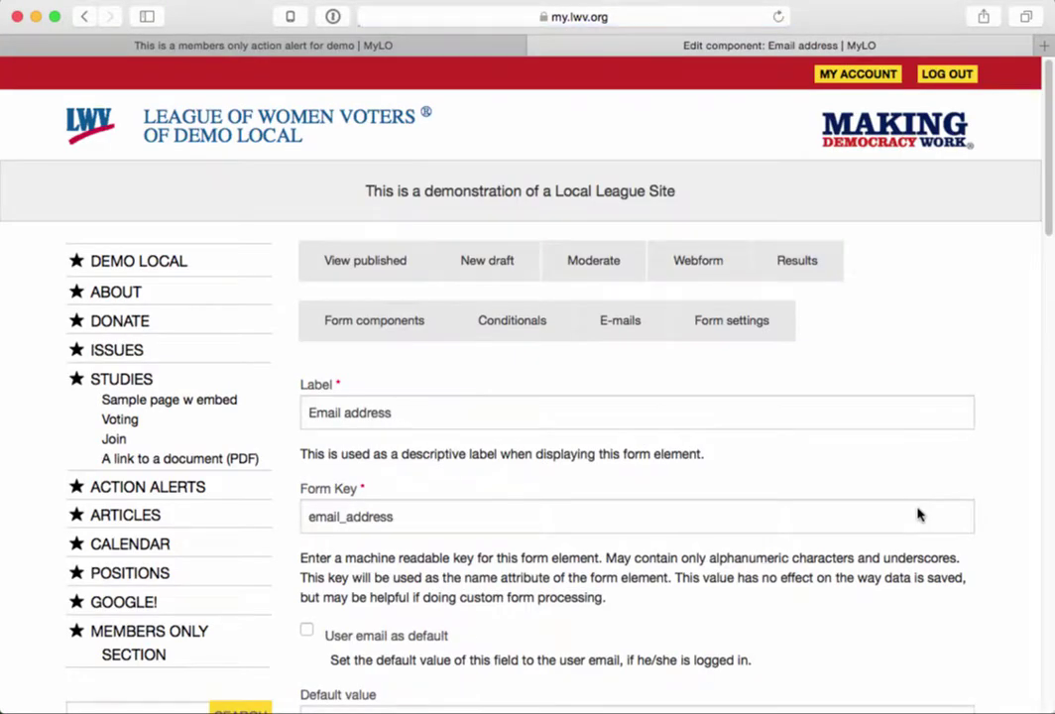
- Make the Email address field default to the user's e-mail
{"action": "left_click_drag", "start_coordinate": [393, 413], "coordinate": [288, 408]}
{"action": "scroll", "coordinate": [493, 509], "scroll_direction": "down", "scroll_amount": 1}
{"action": "scroll", "coordinate": [493, 508], "scroll_direction": "down", "scroll_amount": 2}
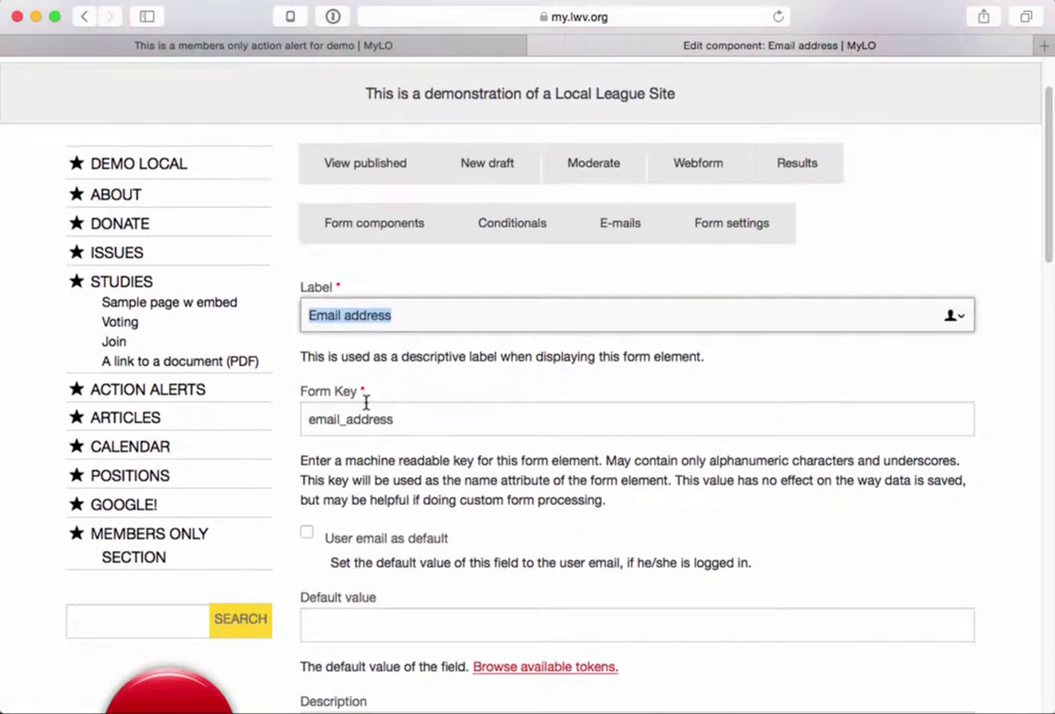
{"action": "left_click_drag", "start_coordinate": [323, 538], "coordinate": [447, 541]}
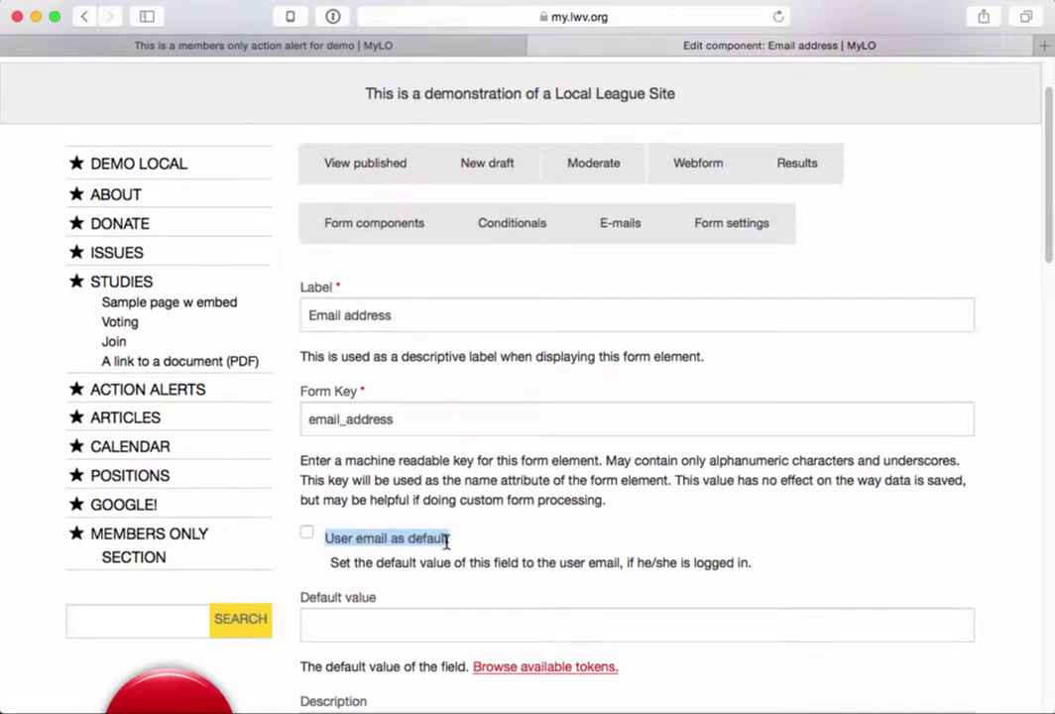
{"action": "left_click", "coordinate": [308, 534]}
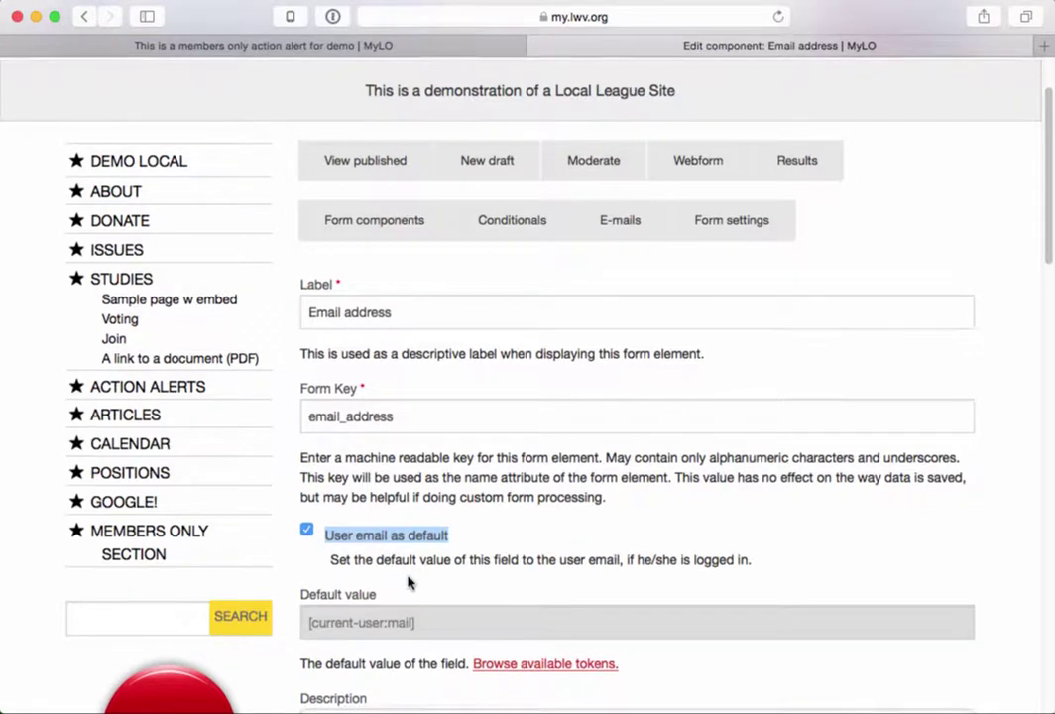
- Give the field the description 'We won't sell your address!' and save the component
{"action": "scroll", "coordinate": [406, 570], "scroll_direction": "down", "scroll_amount": 5}
{"action": "left_click", "coordinate": [377, 506]}
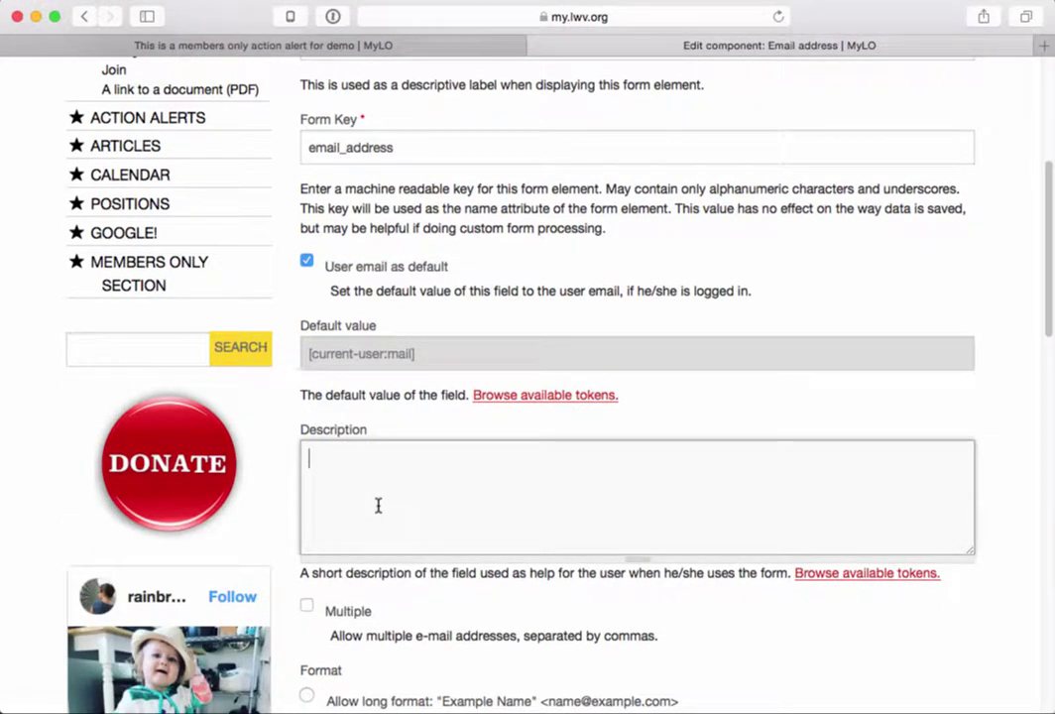
{"action": "type", "text": "We won't sell your address!"}
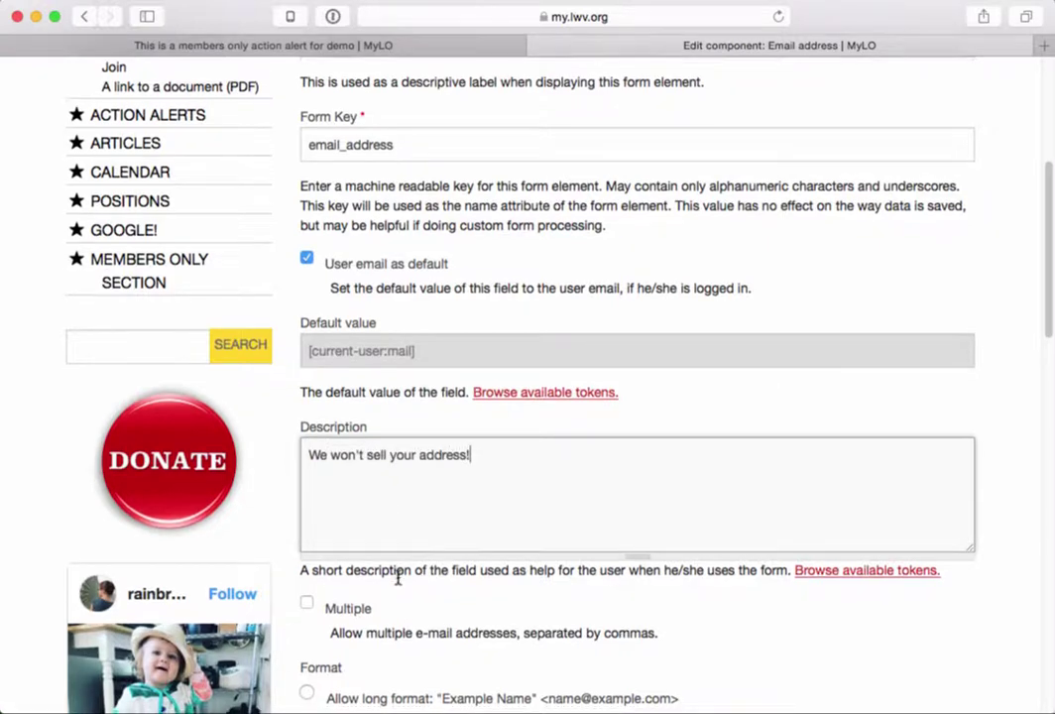
{"action": "scroll", "coordinate": [399, 580], "scroll_direction": "down", "scroll_amount": 6}
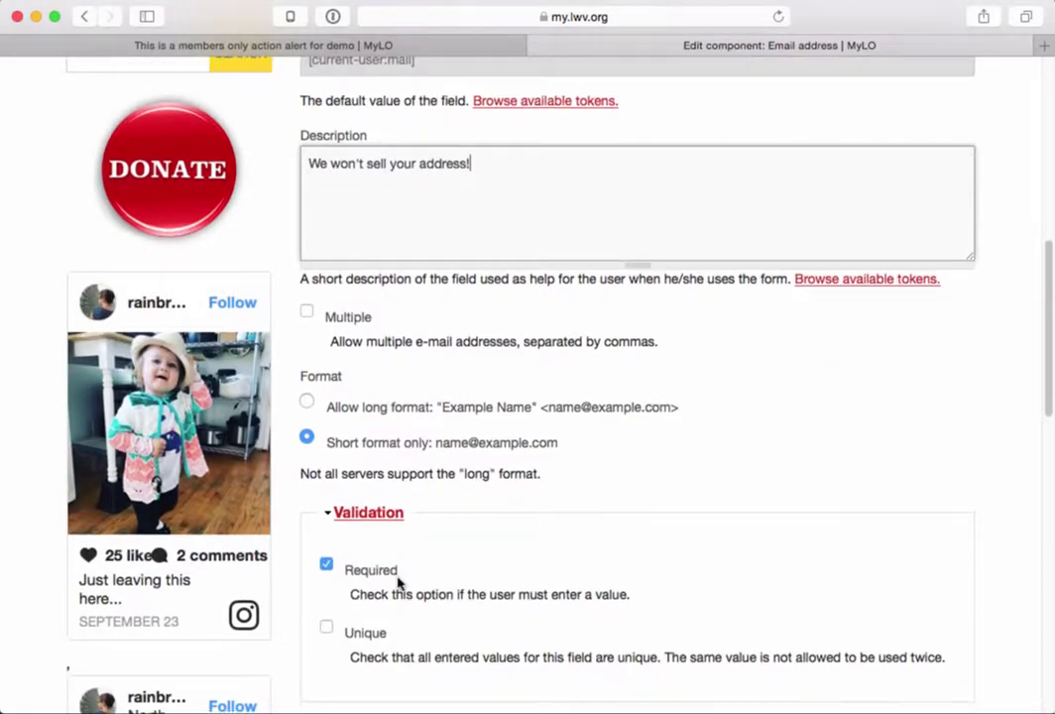
{"action": "scroll", "coordinate": [397, 580], "scroll_direction": "down", "scroll_amount": 4}
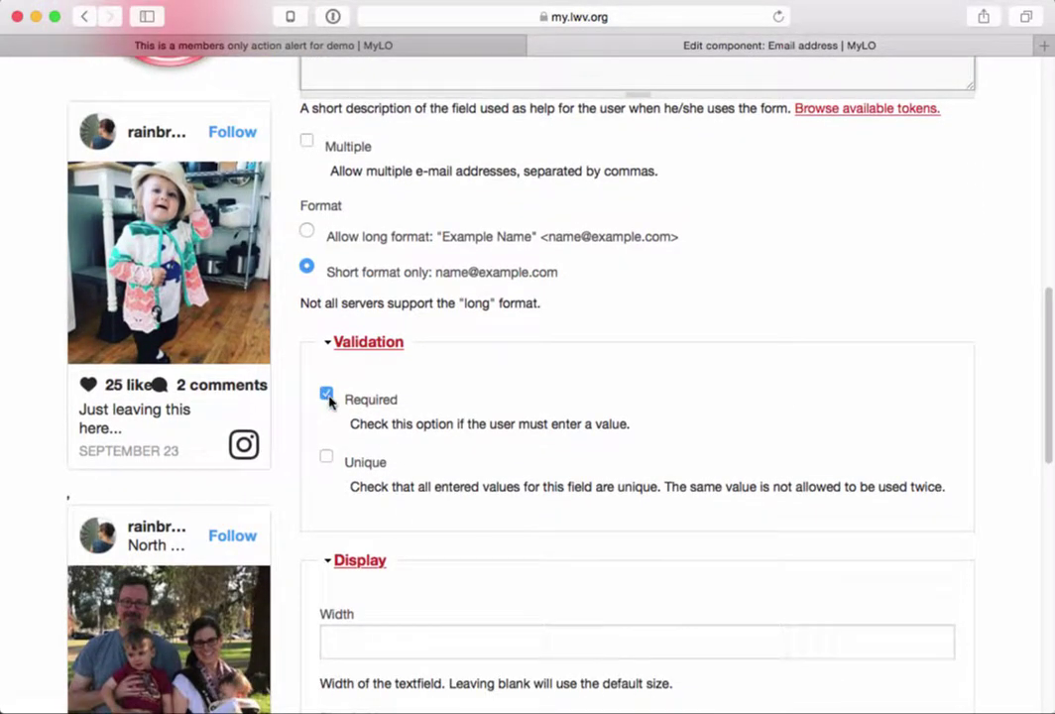
{"action": "scroll", "coordinate": [429, 506], "scroll_direction": "down", "scroll_amount": 1}
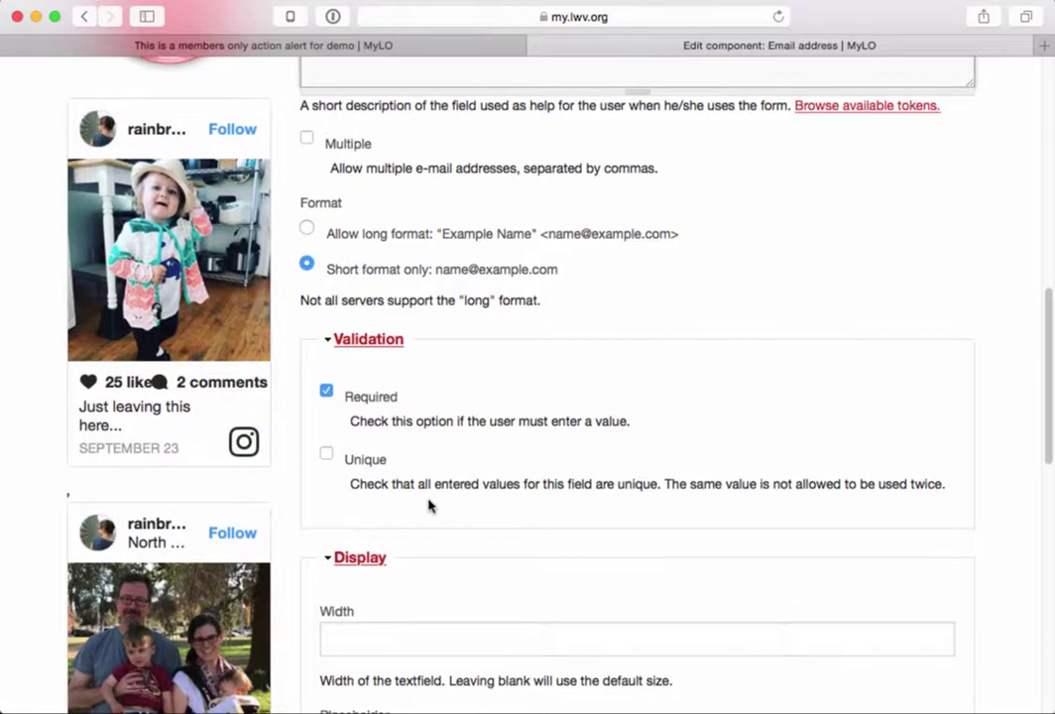
{"action": "scroll", "coordinate": [429, 506], "scroll_direction": "down", "scroll_amount": 9}
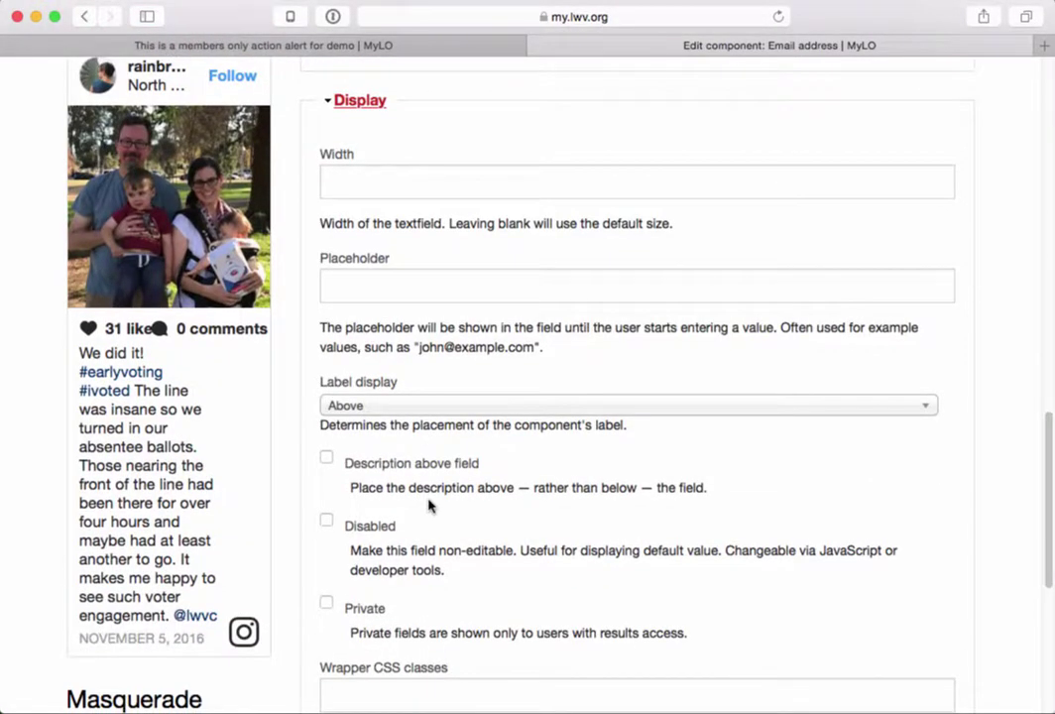
{"action": "scroll", "coordinate": [429, 505], "scroll_direction": "down", "scroll_amount": 9}
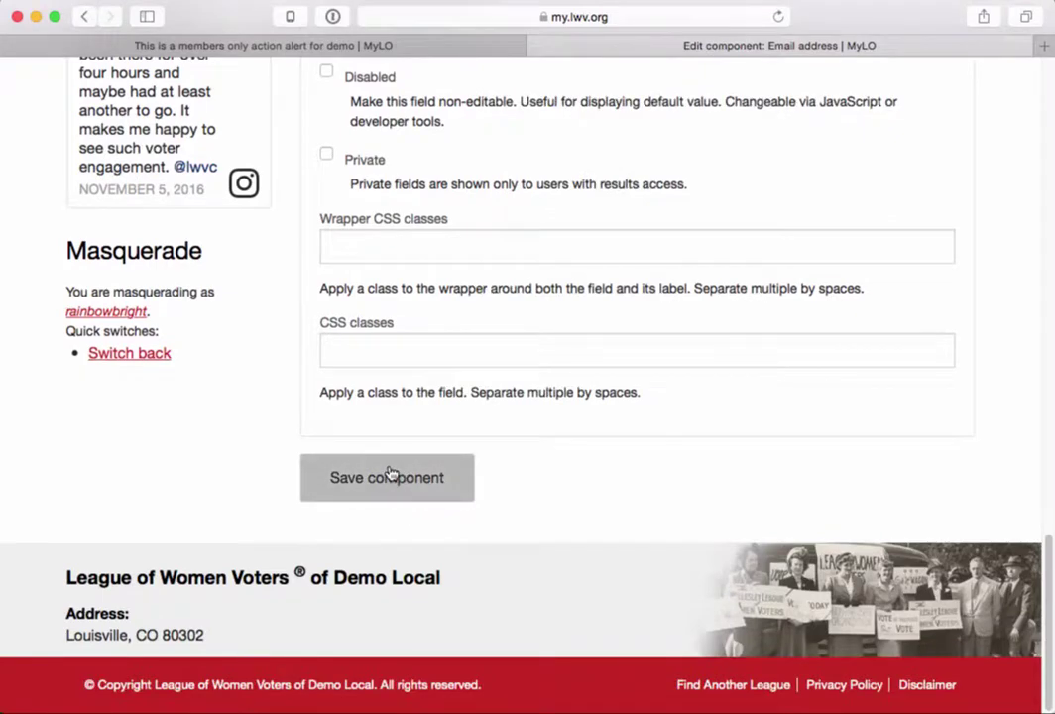
{"action": "left_click", "coordinate": [389, 479]}
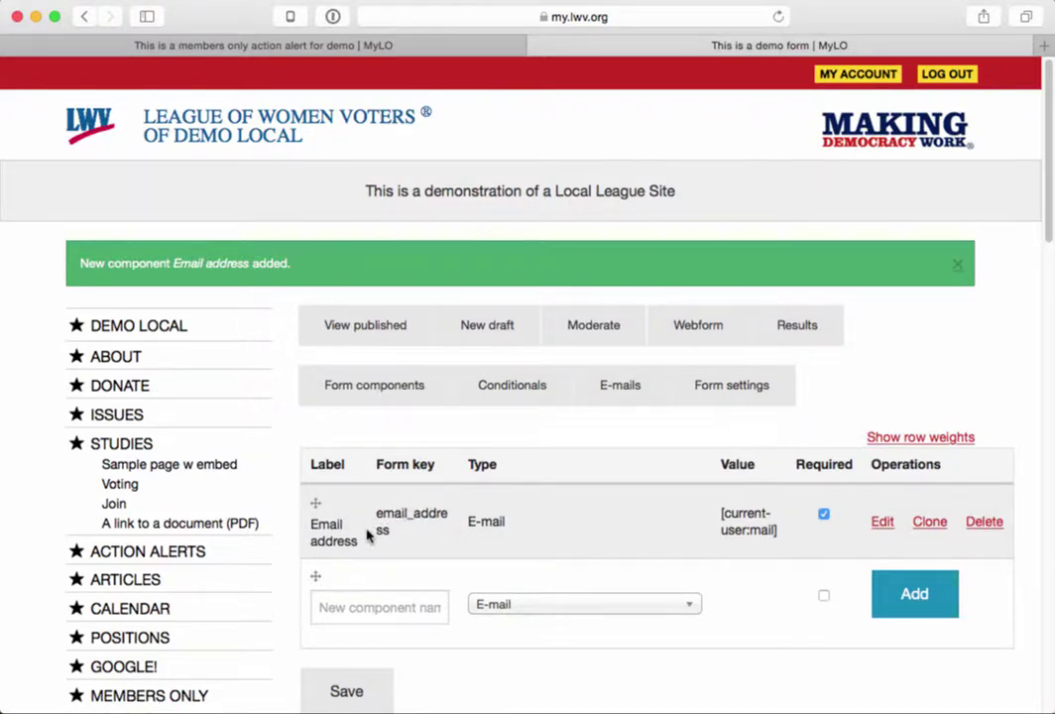
- Open the published form in a new tab, close the alert tab, and check the prefilled e-mail field
{"action": "left_click", "coordinate": [390, 328], "text": "super"}
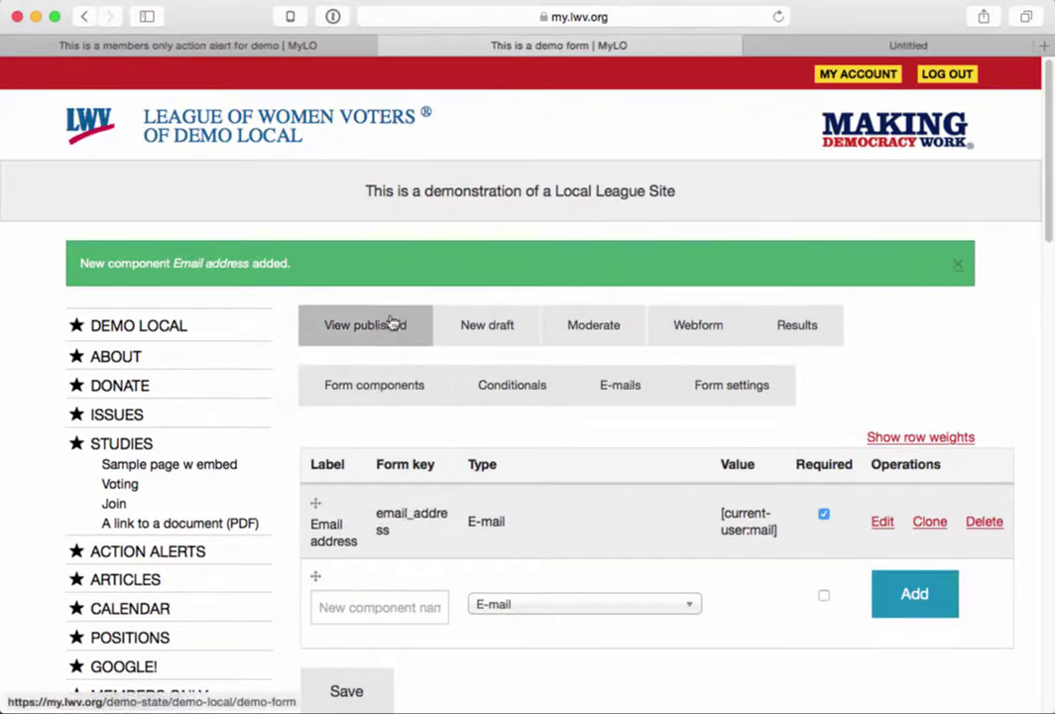
{"action": "left_click", "coordinate": [11, 44]}
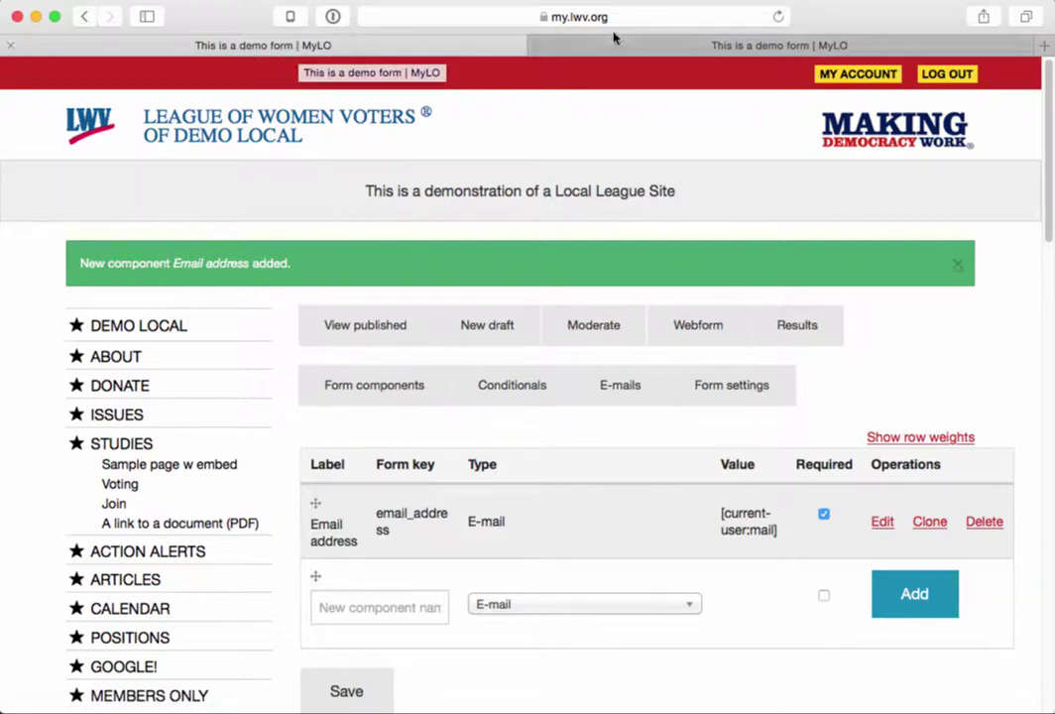
{"action": "left_click", "coordinate": [634, 47]}
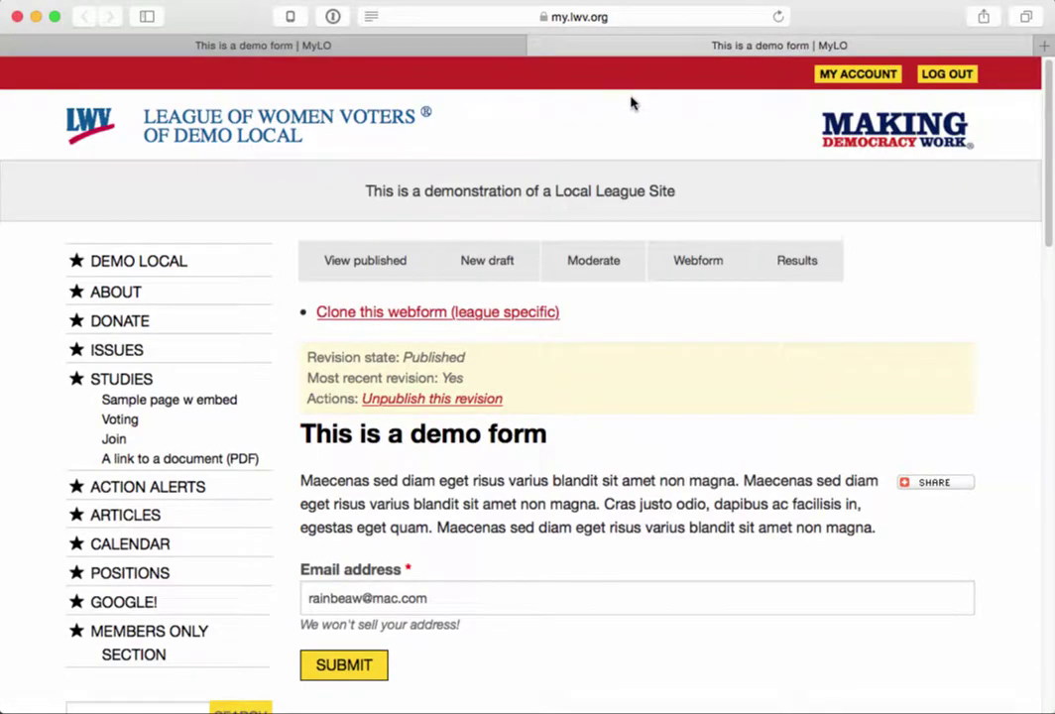
{"action": "scroll", "coordinate": [565, 367], "scroll_direction": "down", "scroll_amount": 4}
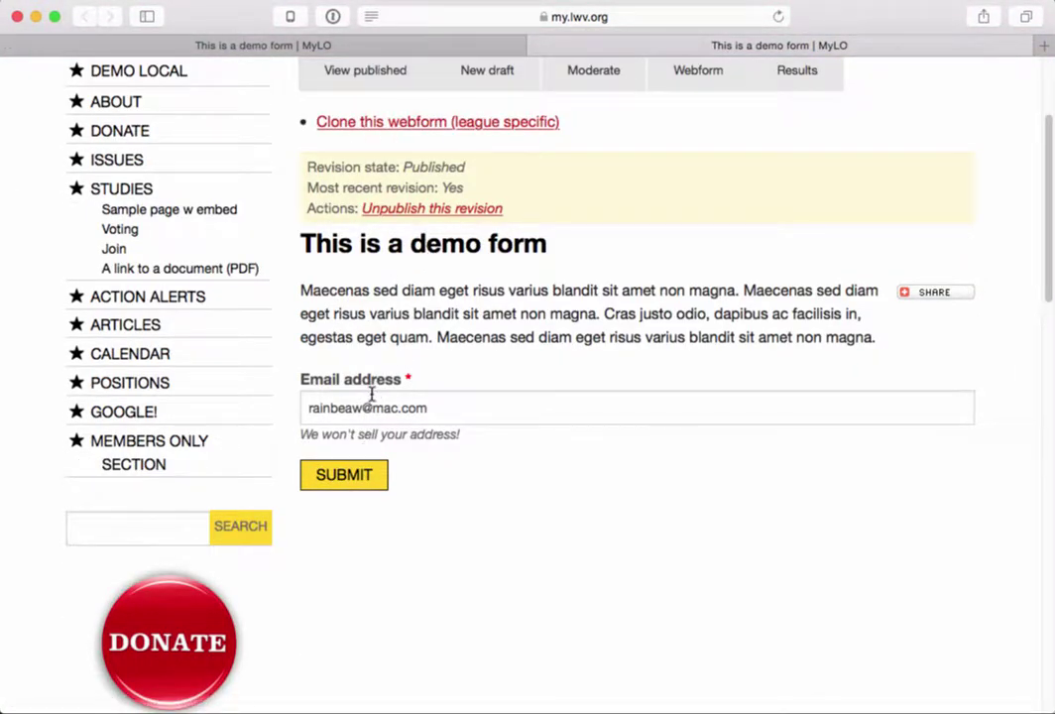
{"action": "left_click_drag", "start_coordinate": [427, 399], "coordinate": [302, 397]}
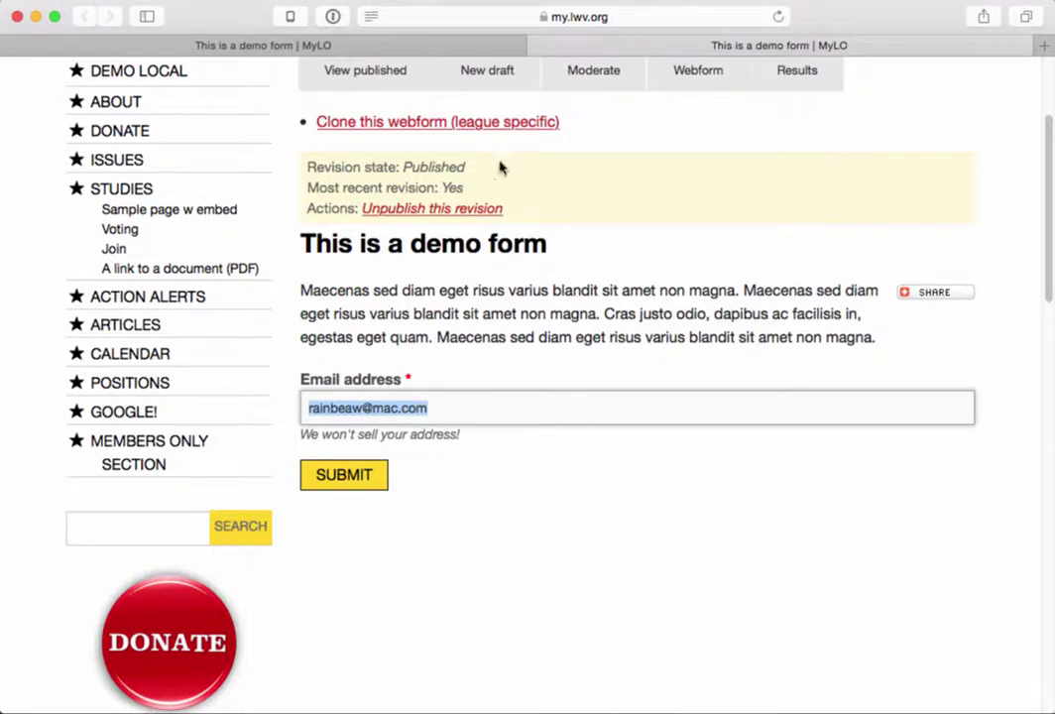
- Add a required Textarea component named 'Message' in the form components editor
{"action": "left_click", "coordinate": [445, 47]}
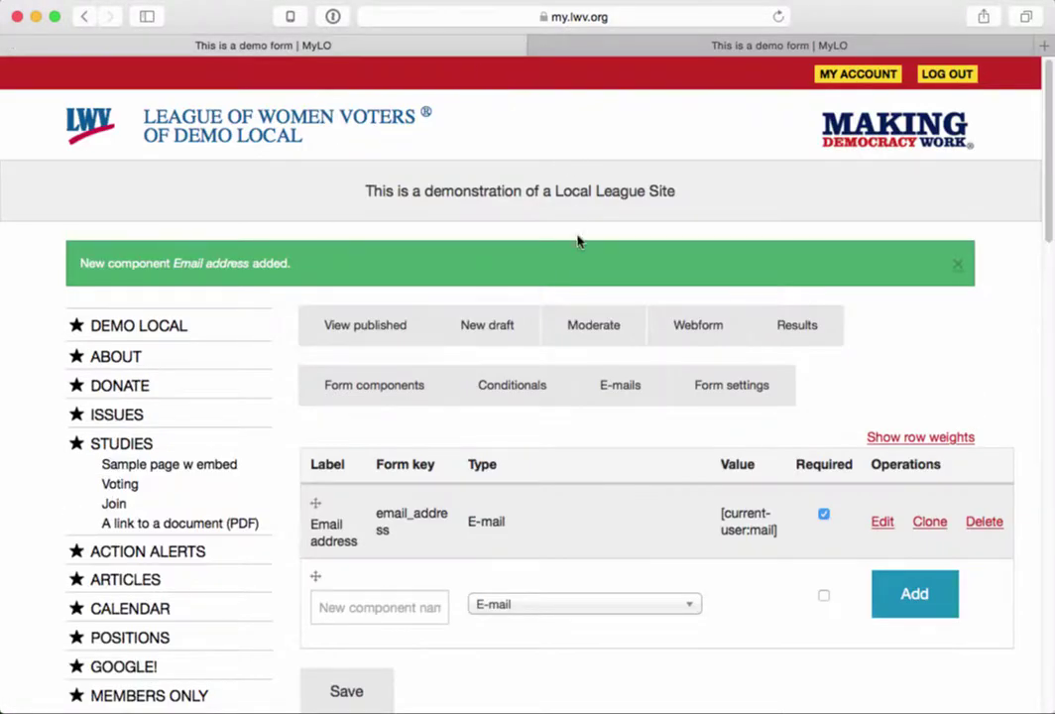
{"action": "scroll", "coordinate": [425, 595], "scroll_direction": "down", "scroll_amount": 1}
{"action": "left_click", "coordinate": [410, 574]}
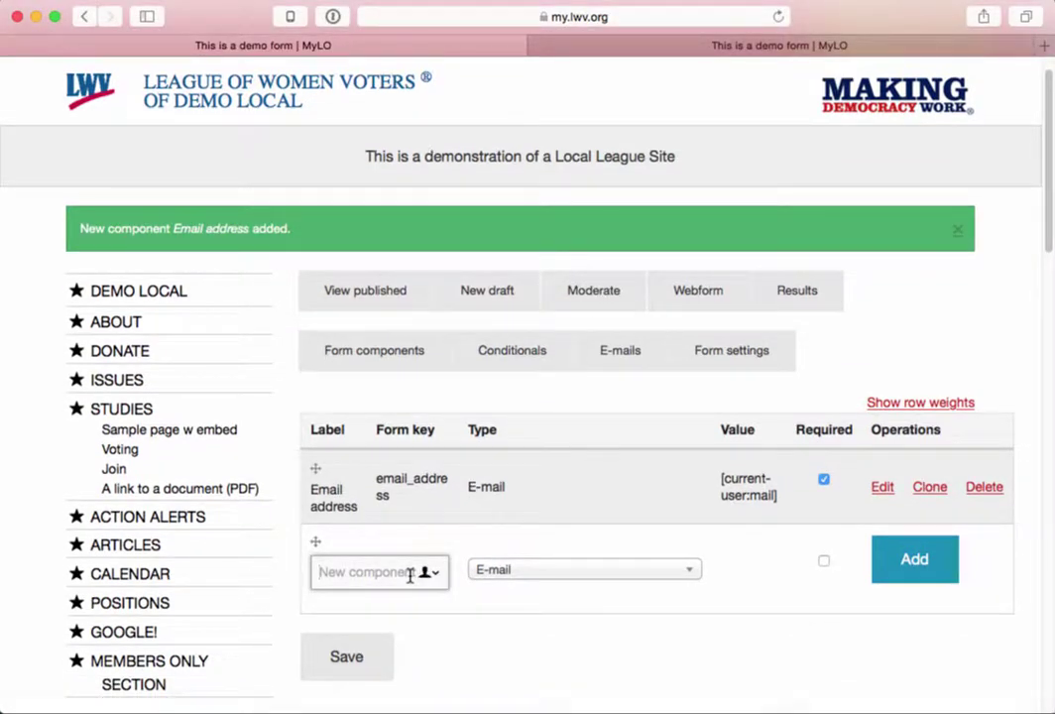
{"action": "type", "text": "Message"}
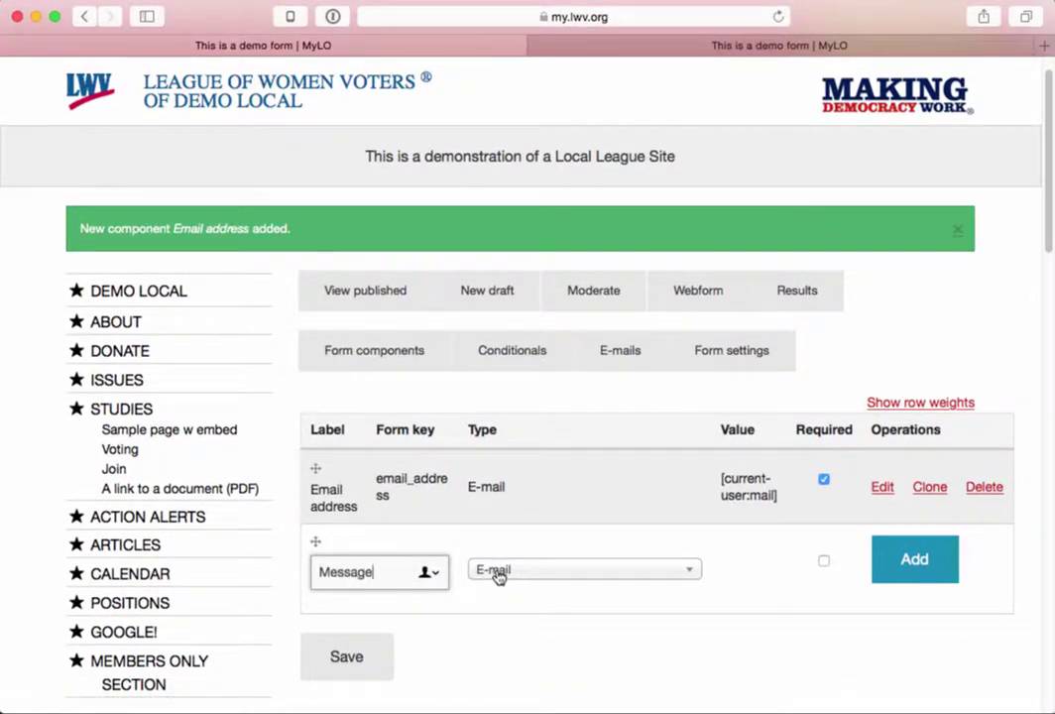
{"action": "left_click", "coordinate": [514, 571]}
{"action": "scroll", "coordinate": [443, 628], "scroll_direction": "down", "scroll_amount": 3}
{"action": "scroll", "coordinate": [551, 635], "scroll_direction": "down", "scroll_amount": 3}
{"action": "scroll", "coordinate": [791, 600], "scroll_direction": "down", "scroll_amount": 1}
{"action": "scroll", "coordinate": [791, 600], "scroll_direction": "down", "scroll_amount": 1}
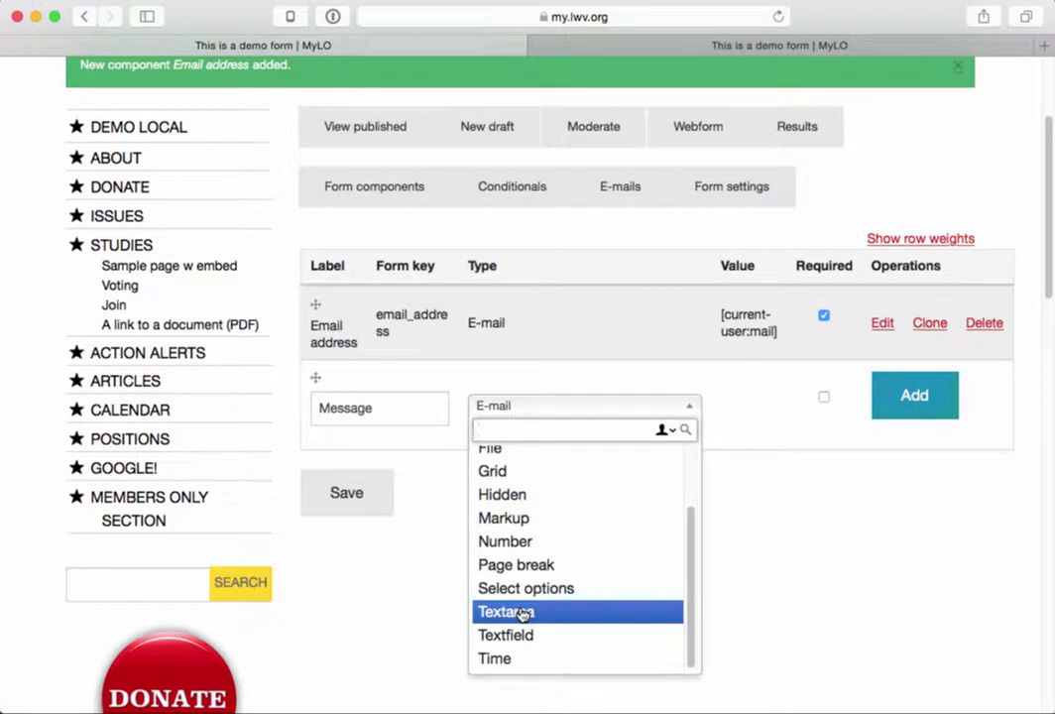
{"action": "left_click", "coordinate": [523, 614]}
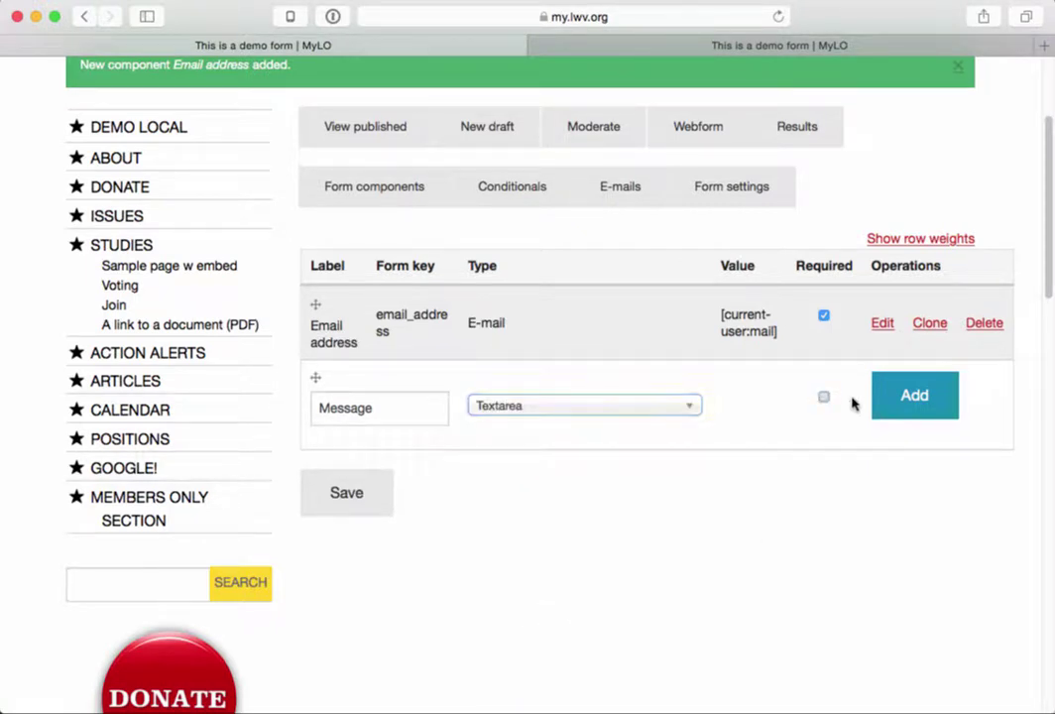
{"action": "left_click", "coordinate": [824, 397]}
{"action": "left_click", "coordinate": [922, 404]}
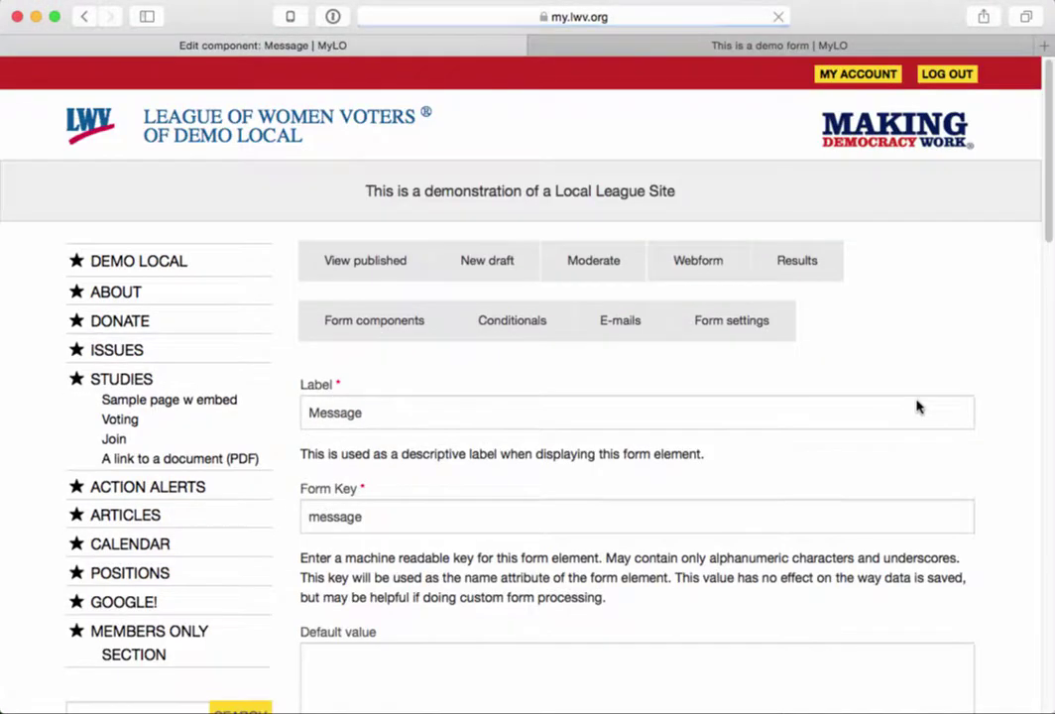
- Save the Message component settings and switch to the published demo form tab
{"action": "scroll", "coordinate": [673, 466], "scroll_direction": "down", "scroll_amount": 10}
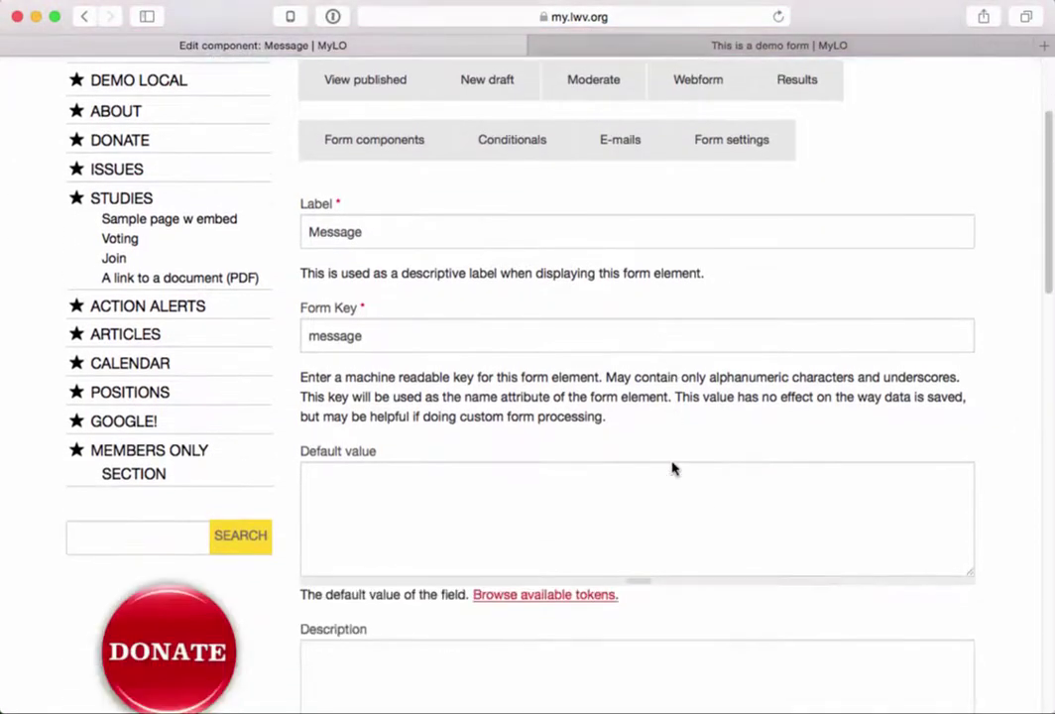
{"action": "scroll", "coordinate": [673, 468], "scroll_direction": "down", "scroll_amount": 15}
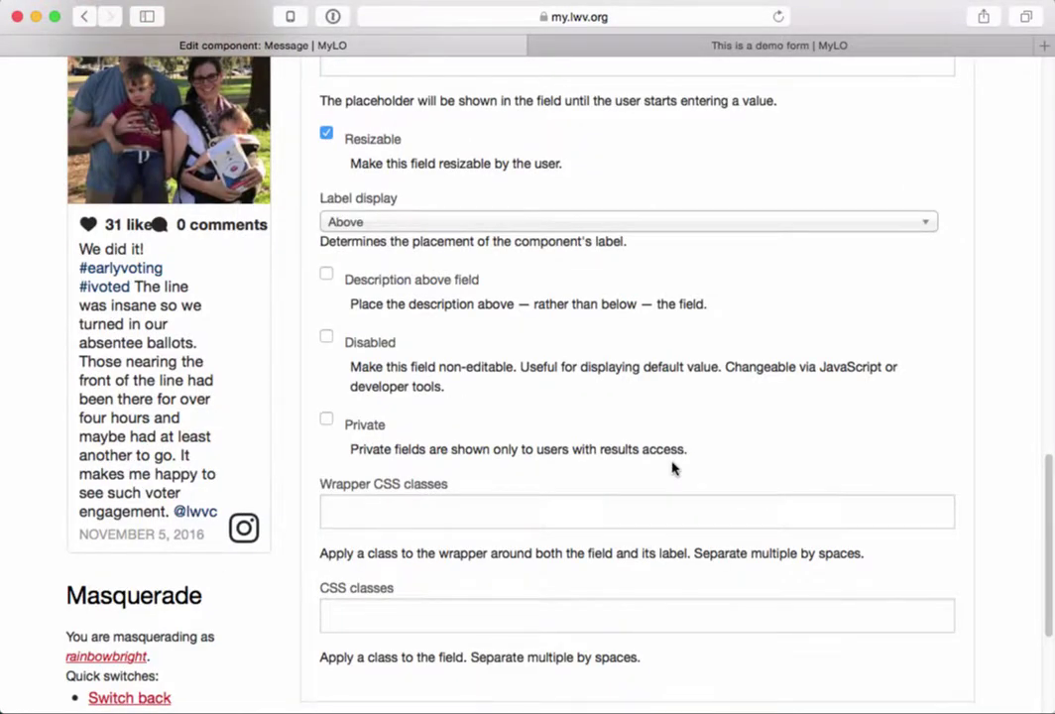
{"action": "scroll", "coordinate": [673, 468], "scroll_direction": "down", "scroll_amount": 5}
{"action": "left_click", "coordinate": [409, 481]}
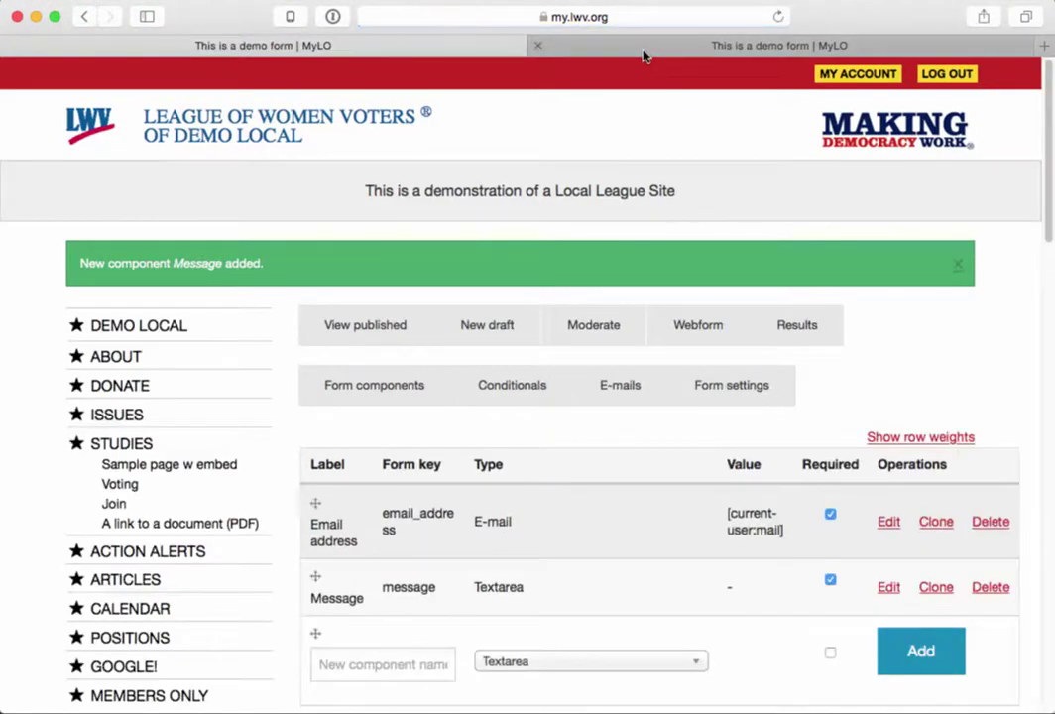
{"action": "left_click", "coordinate": [642, 52]}
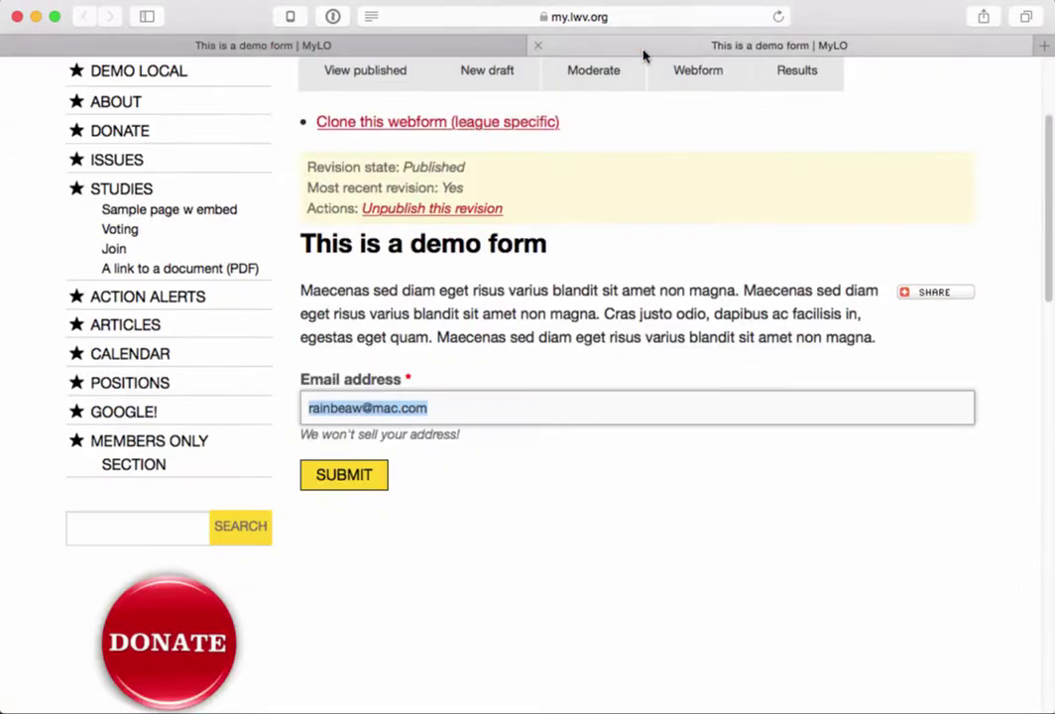
- Reload the published form to try the new Message box, then return to the components list
{"action": "key", "text": "super+r"}
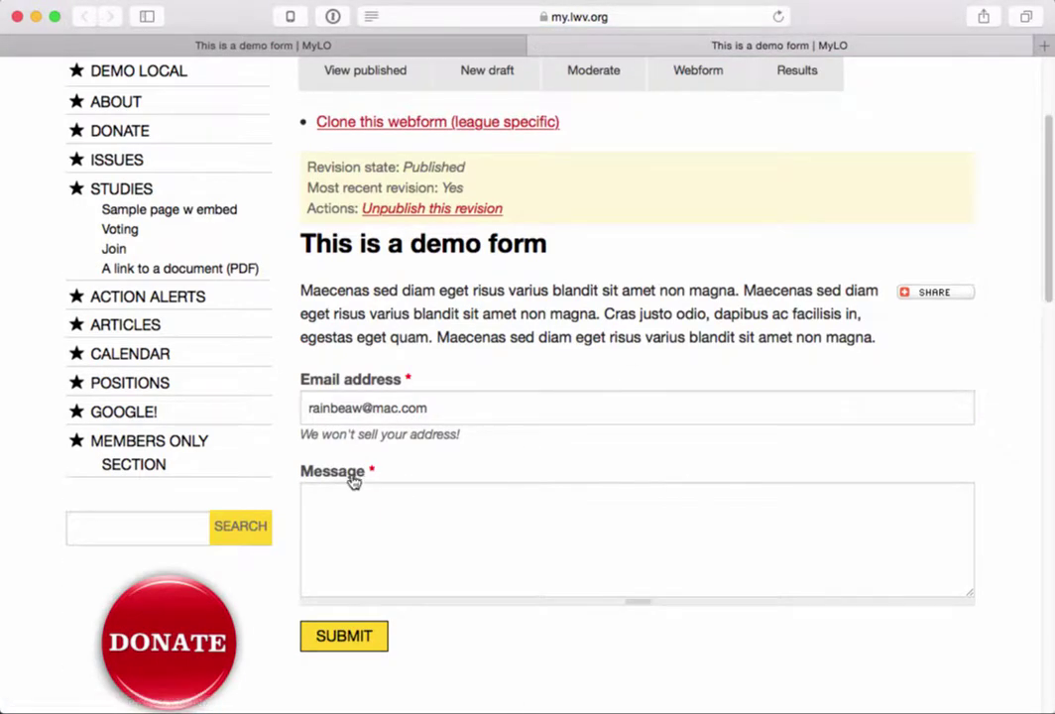
{"action": "left_click_drag", "start_coordinate": [372, 469], "coordinate": [298, 466]}
{"action": "left_click", "coordinate": [423, 517]}
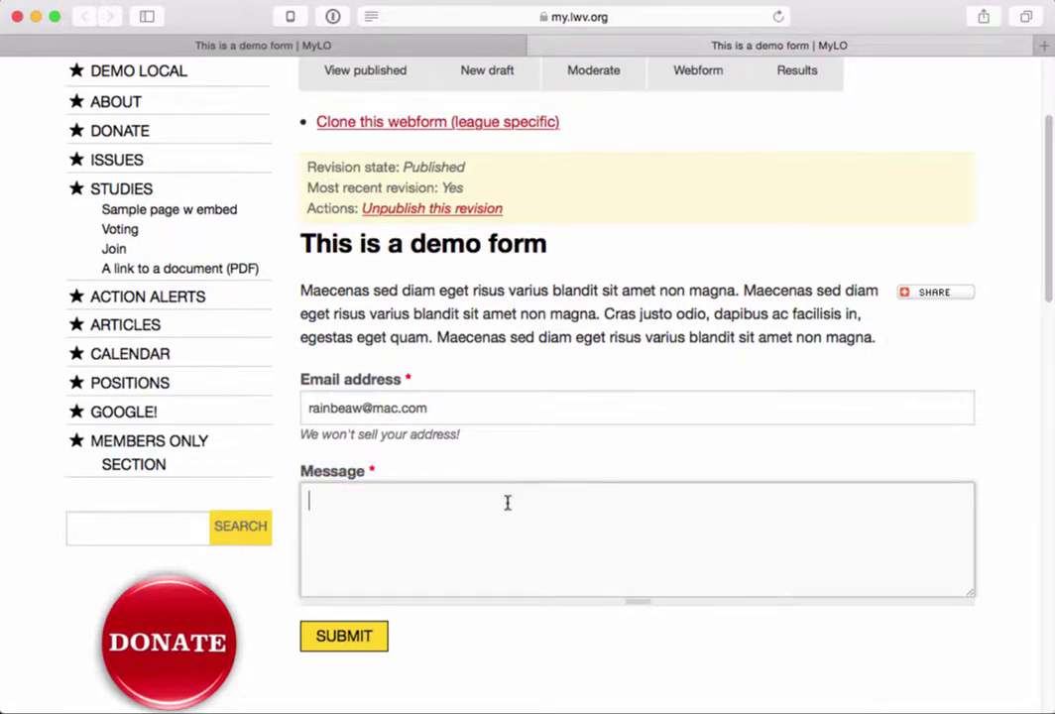
{"action": "left_click", "coordinate": [431, 44]}
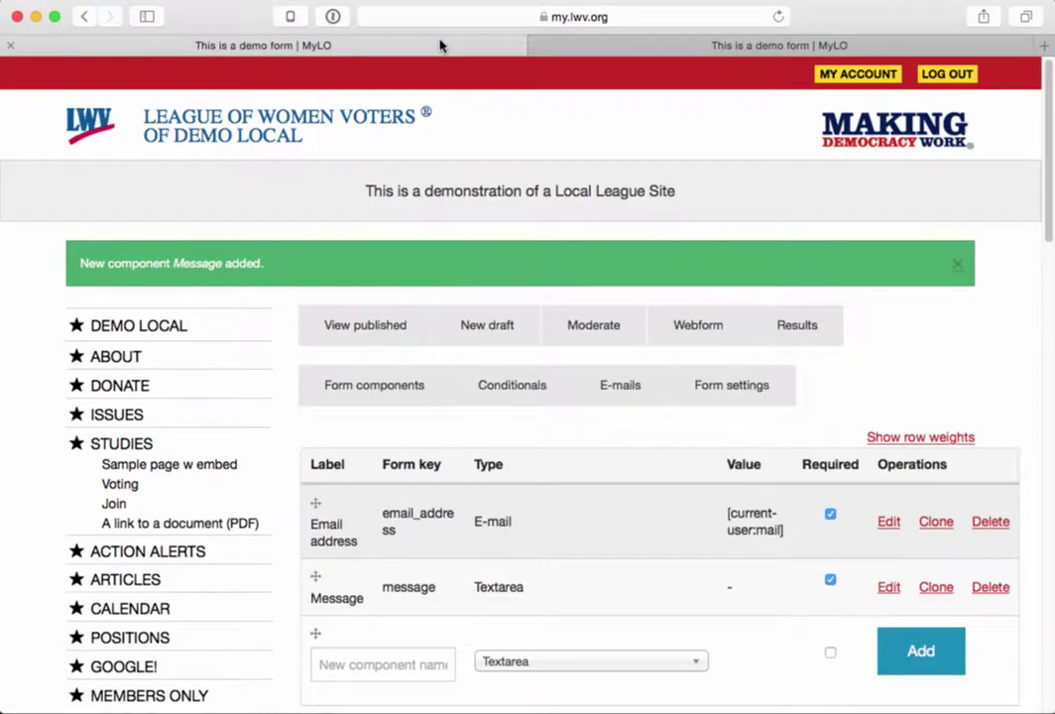
{"action": "scroll", "coordinate": [563, 453], "scroll_direction": "down", "scroll_amount": 3}
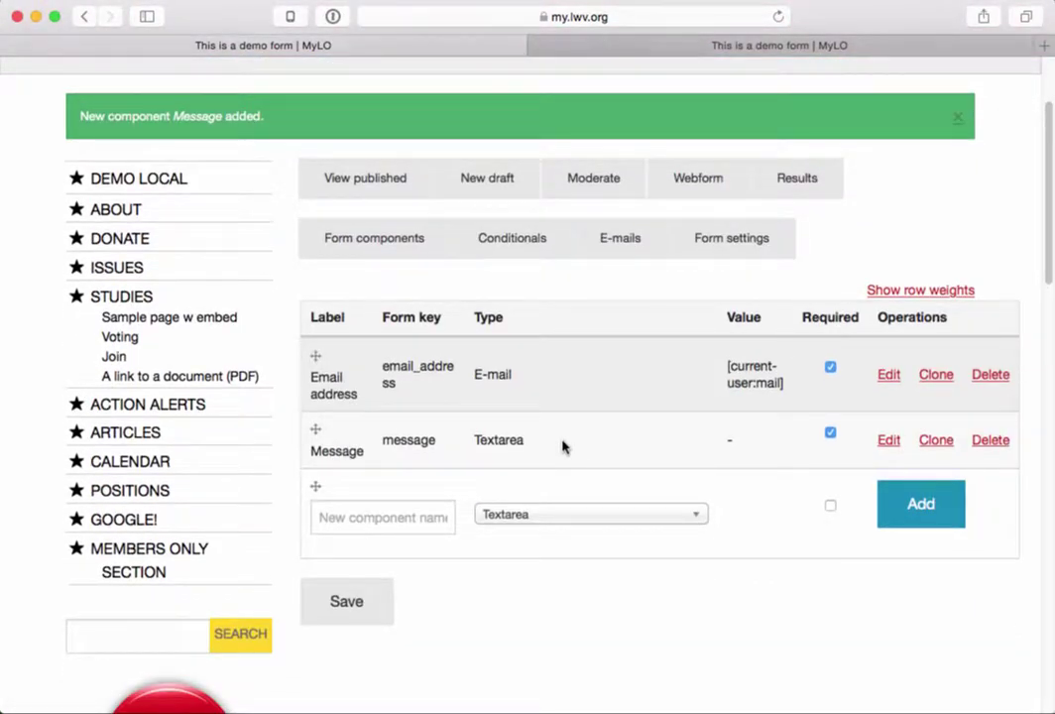
- Add 'Your name' as a required Textfield component and save it
{"action": "left_click", "coordinate": [379, 518]}
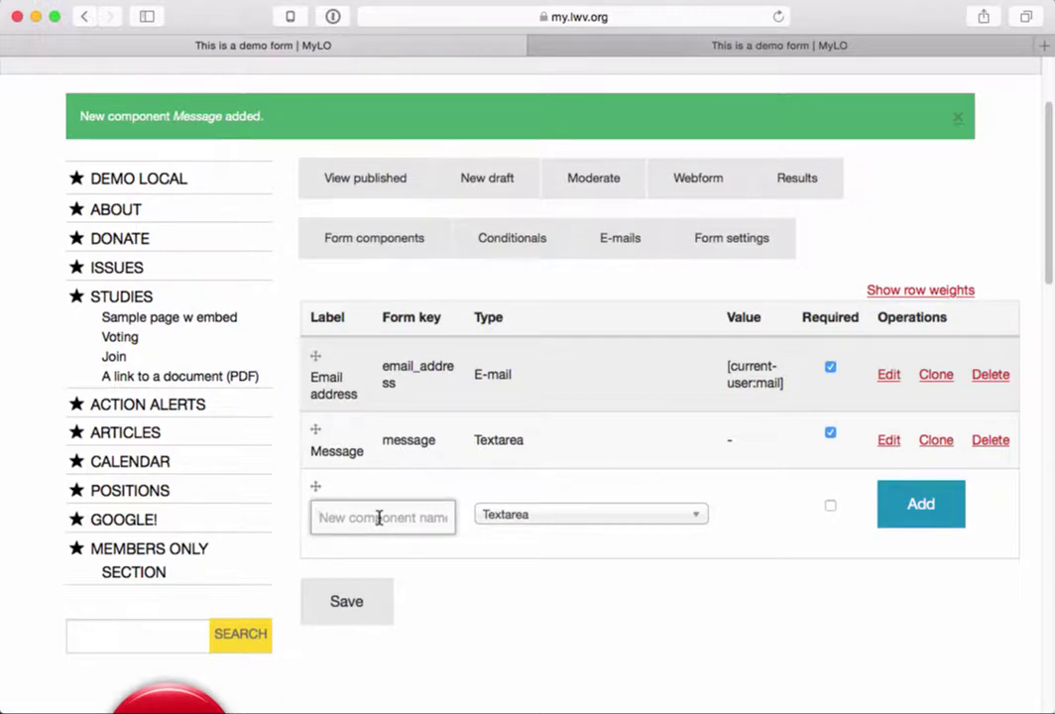
{"action": "type", "text": "Your name"}
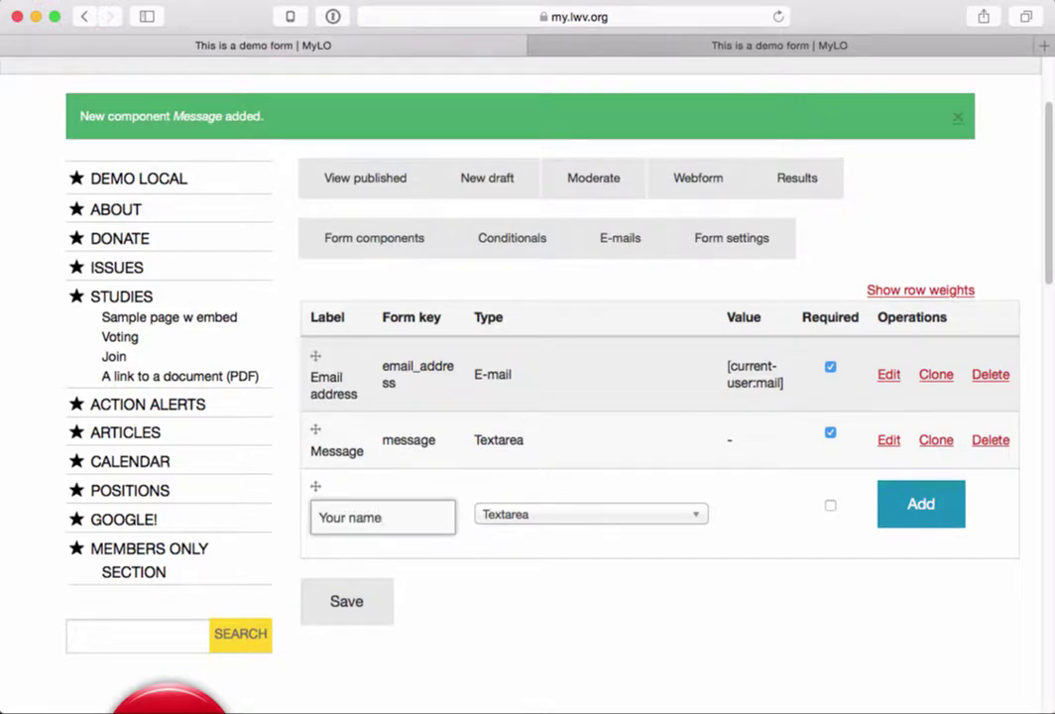
{"action": "left_click", "coordinate": [508, 517]}
{"action": "scroll", "coordinate": [548, 592], "scroll_direction": "down", "scroll_amount": 1}
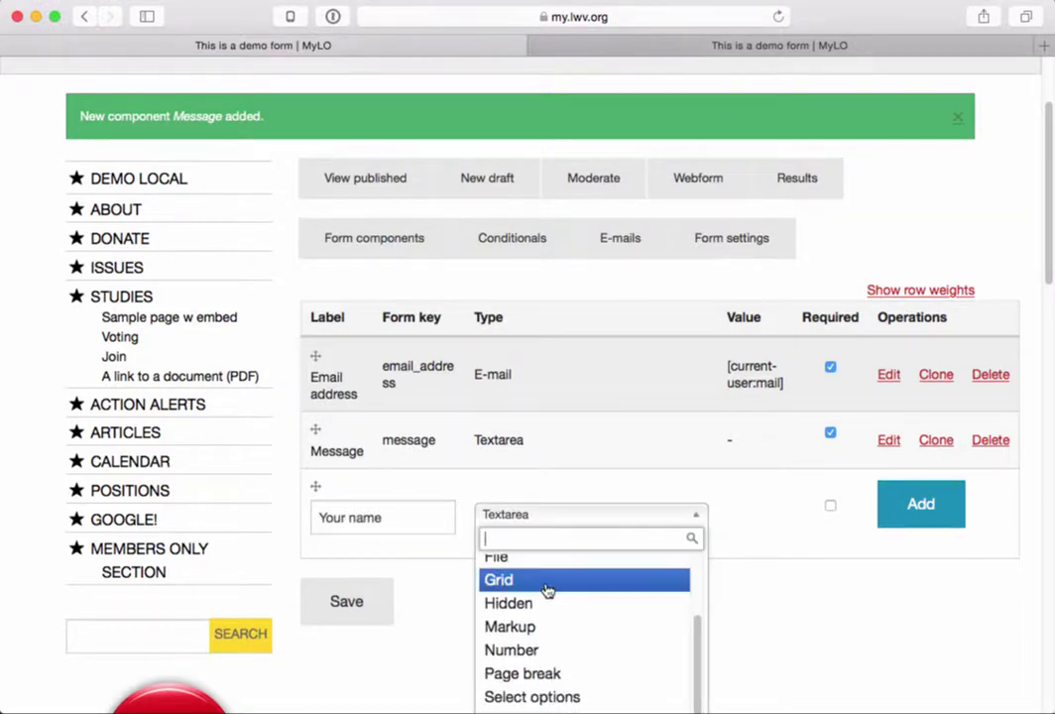
{"action": "scroll", "coordinate": [471, 653], "scroll_direction": "down", "scroll_amount": 3}
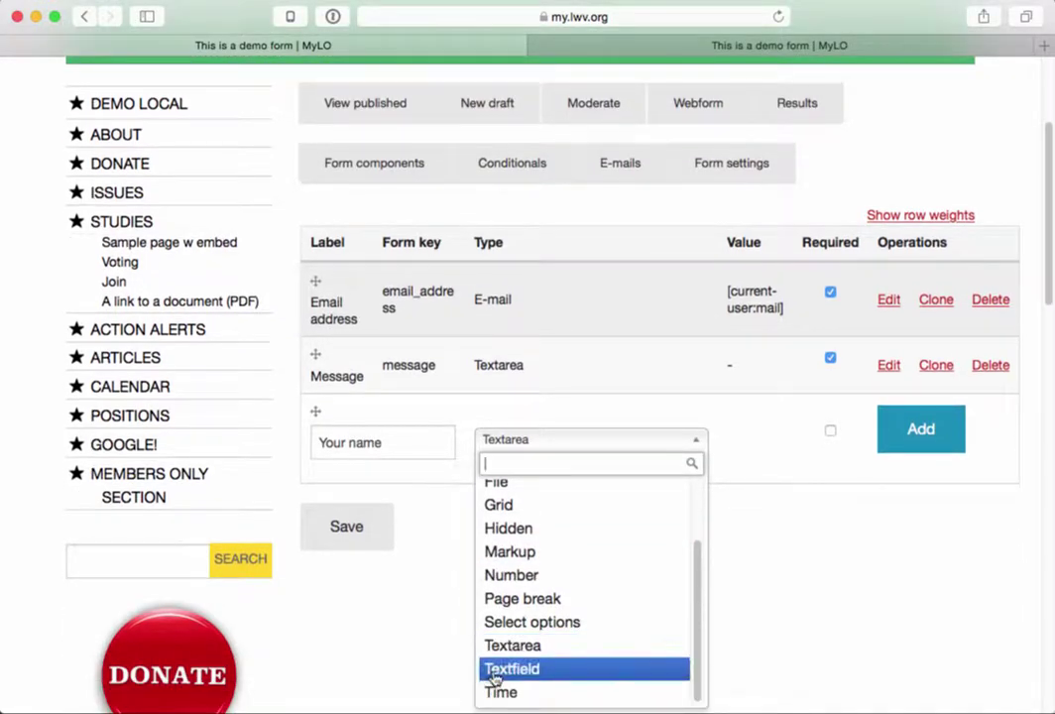
{"action": "left_click", "coordinate": [493, 678]}
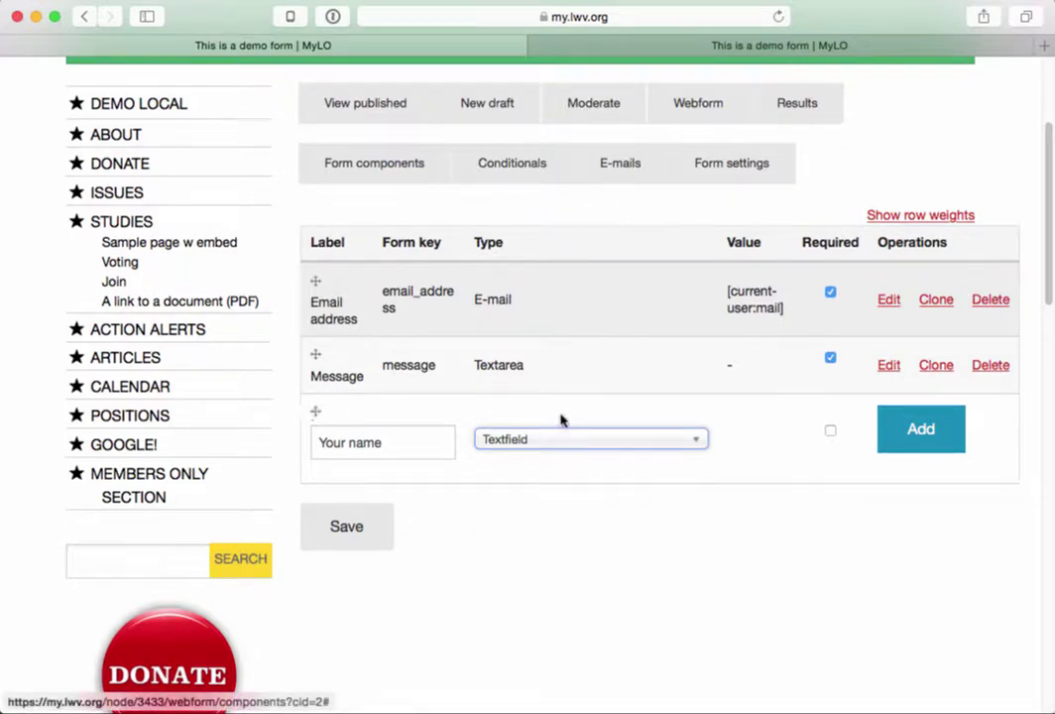
{"action": "left_click", "coordinate": [830, 431]}
{"action": "left_click", "coordinate": [920, 432]}
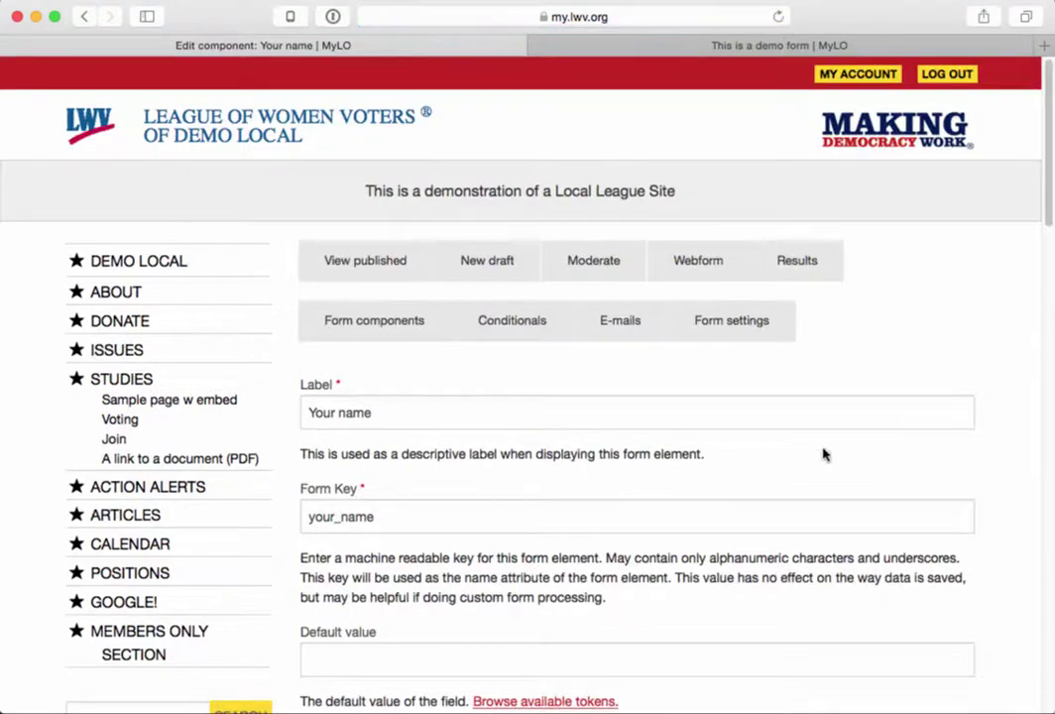
{"action": "scroll", "coordinate": [678, 536], "scroll_direction": "down", "scroll_amount": 5}
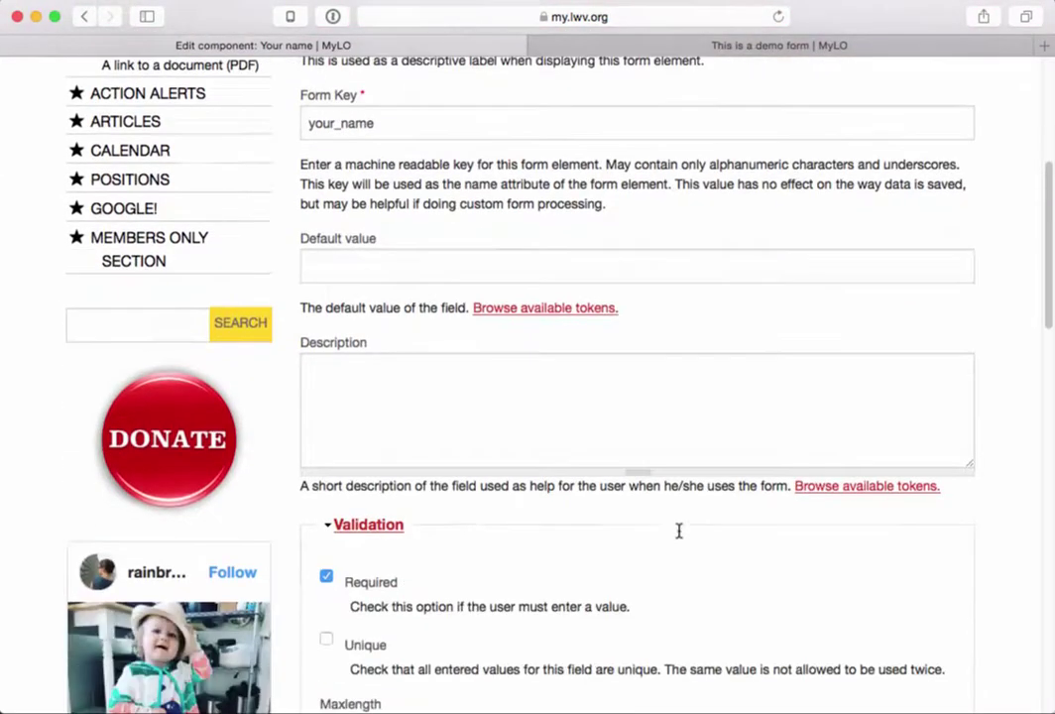
{"action": "scroll", "coordinate": [679, 531], "scroll_direction": "down", "scroll_amount": 15}
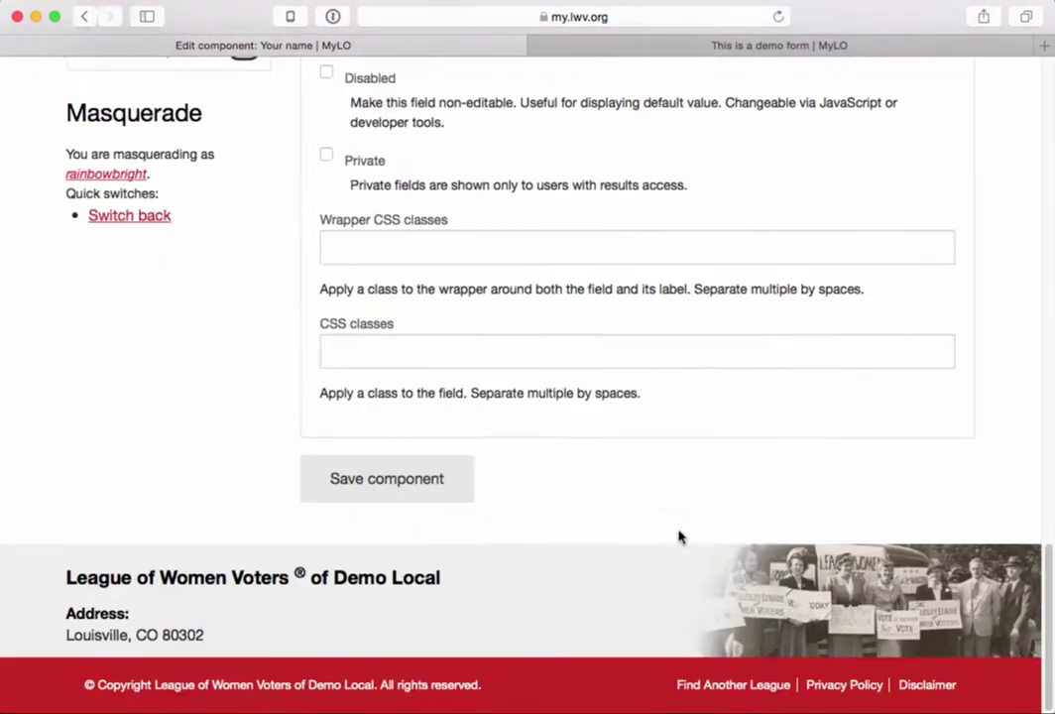
{"action": "left_click", "coordinate": [416, 480]}
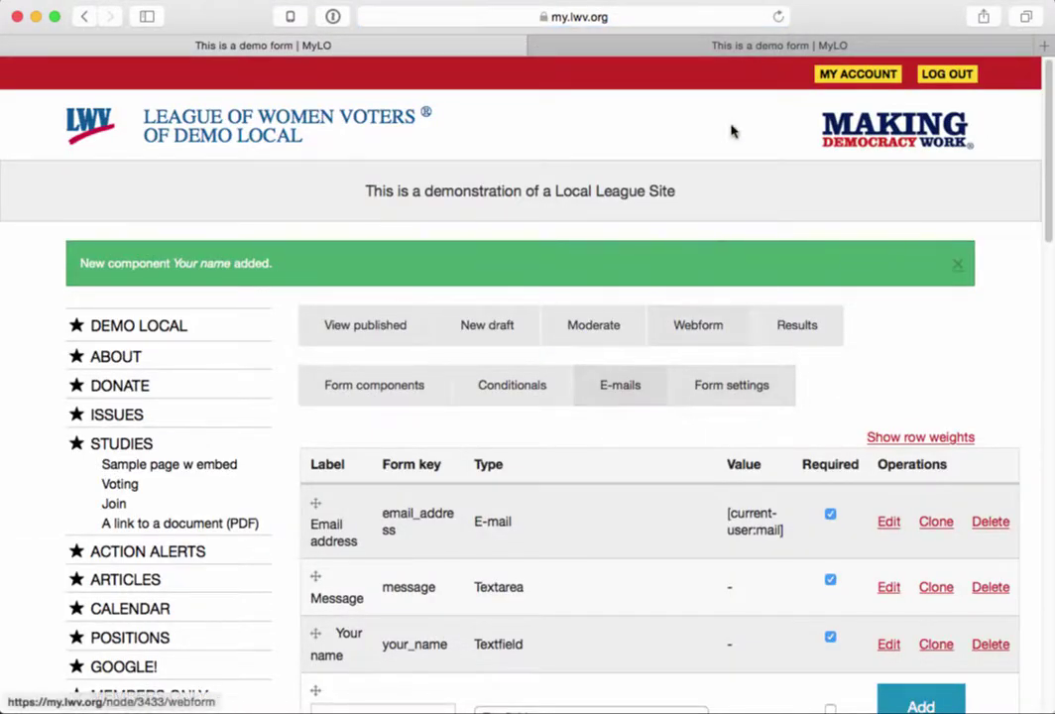
{"action": "left_click", "coordinate": [749, 47]}
{"action": "key", "text": "super+r"}
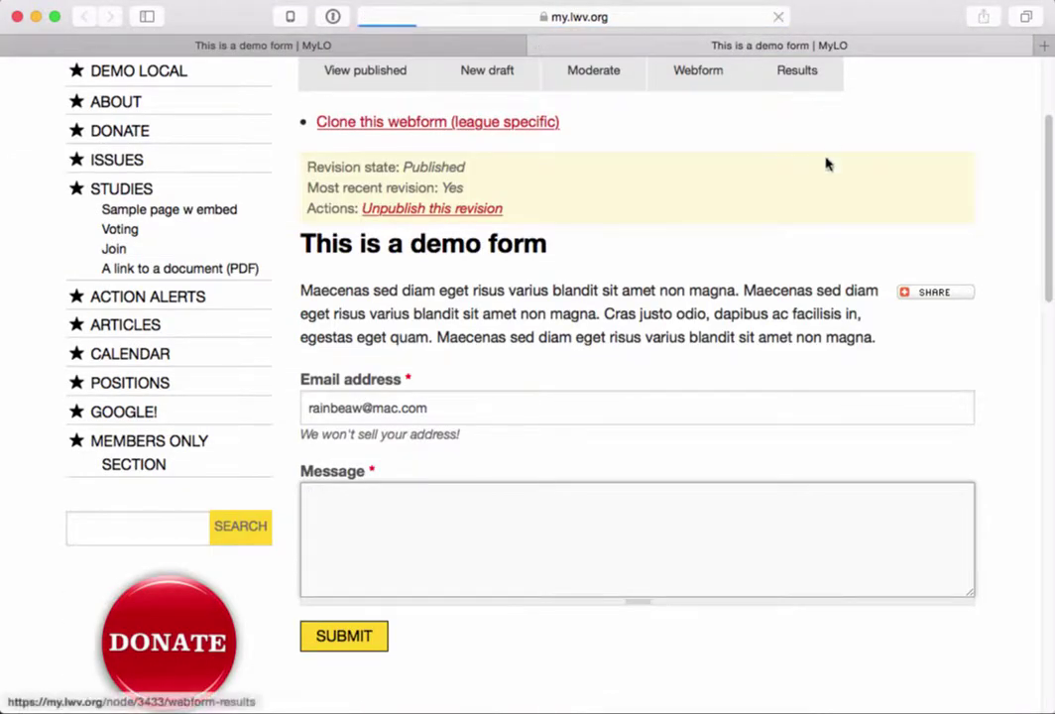
{"action": "scroll", "coordinate": [540, 550], "scroll_direction": "down", "scroll_amount": 2}
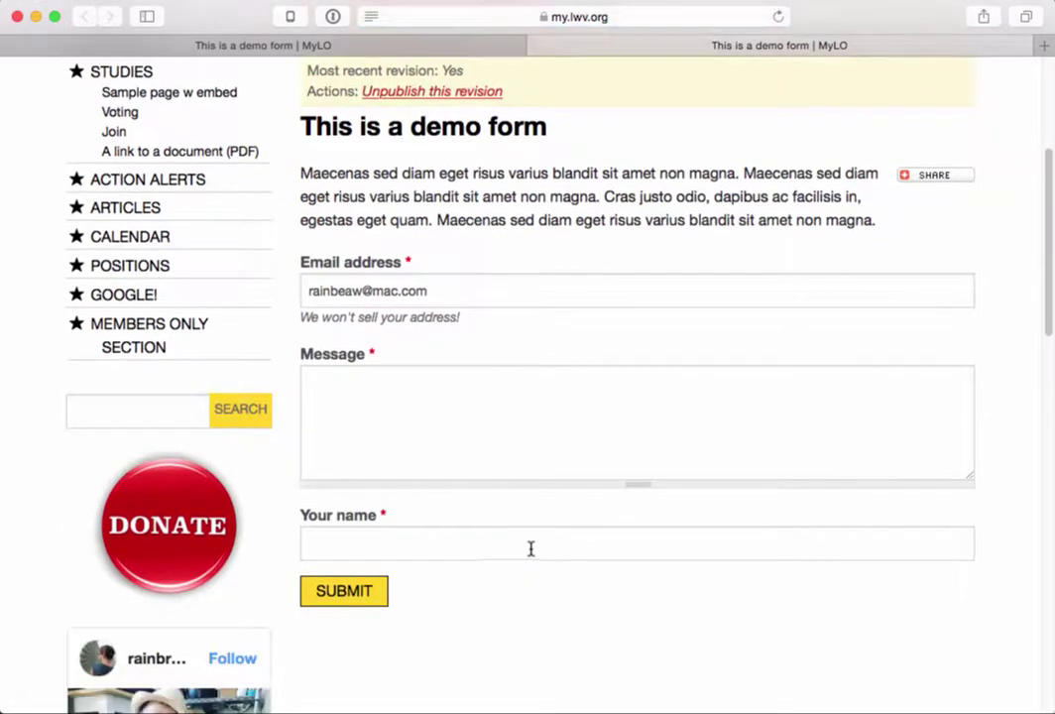
{"action": "left_click", "coordinate": [448, 298]}
{"action": "left_click", "coordinate": [476, 445]}
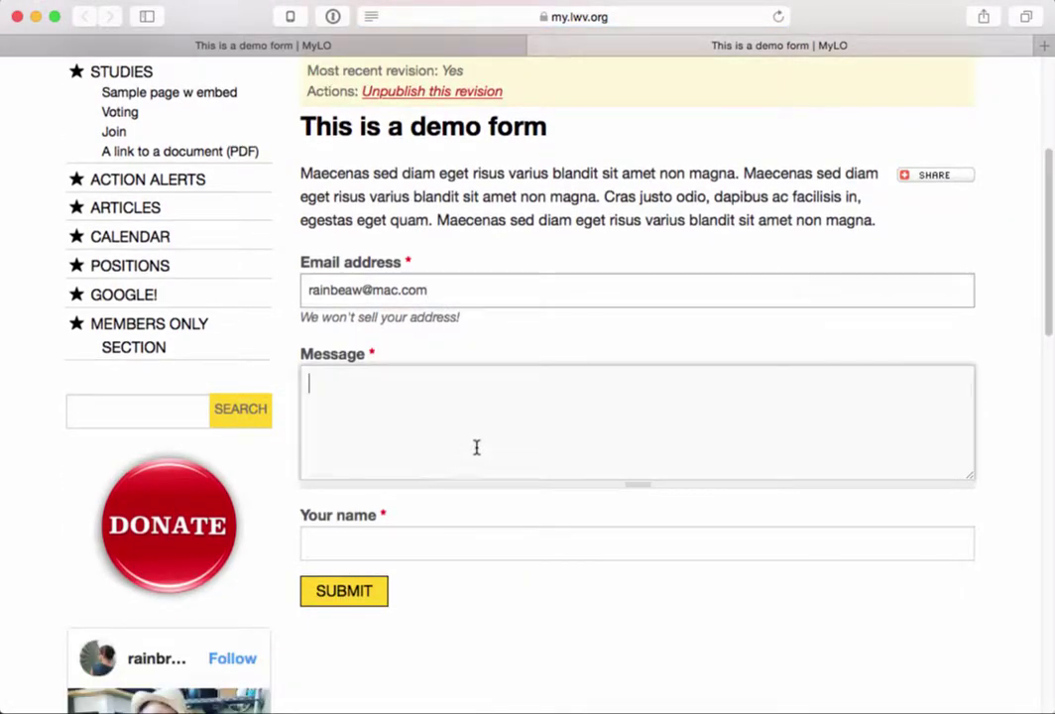
{"action": "left_click", "coordinate": [410, 542]}
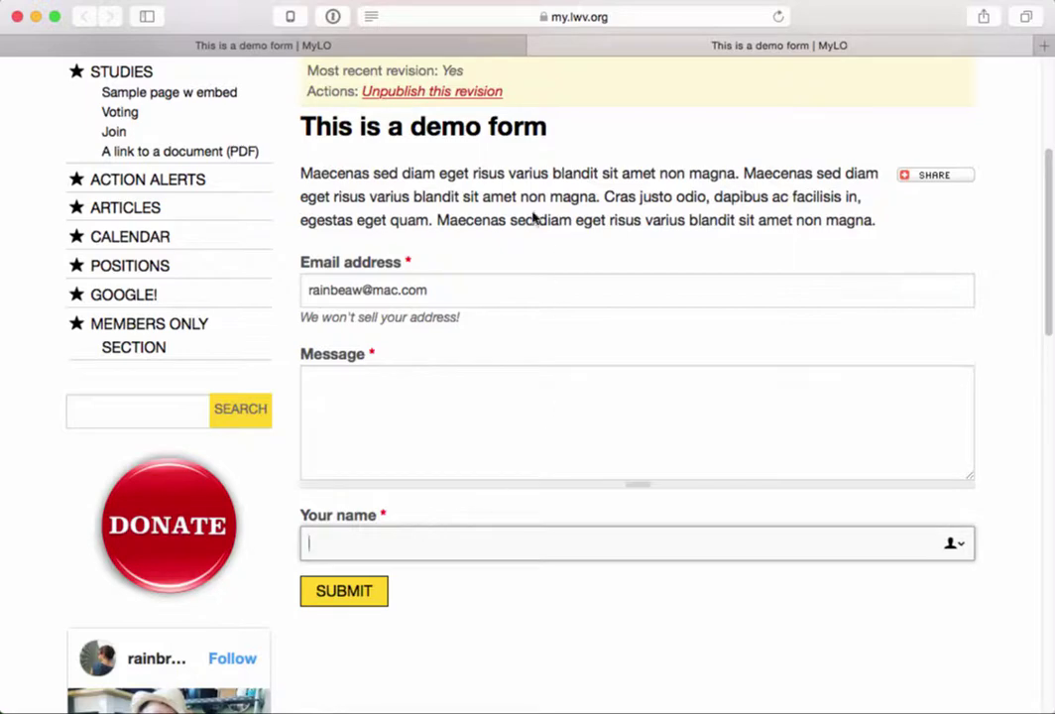
{"action": "left_click", "coordinate": [466, 48]}
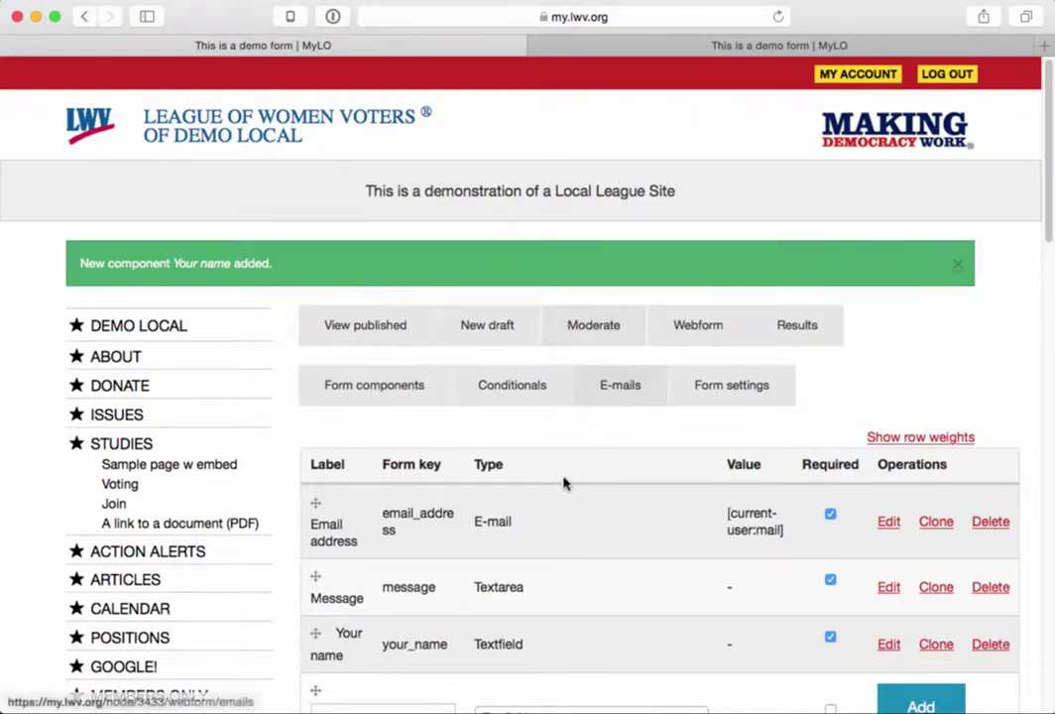
- Move Your name above Email address and Message and save the component order
{"action": "scroll", "coordinate": [566, 486], "scroll_direction": "down", "scroll_amount": 3}
{"action": "left_click_drag", "start_coordinate": [314, 487], "coordinate": [309, 367]}
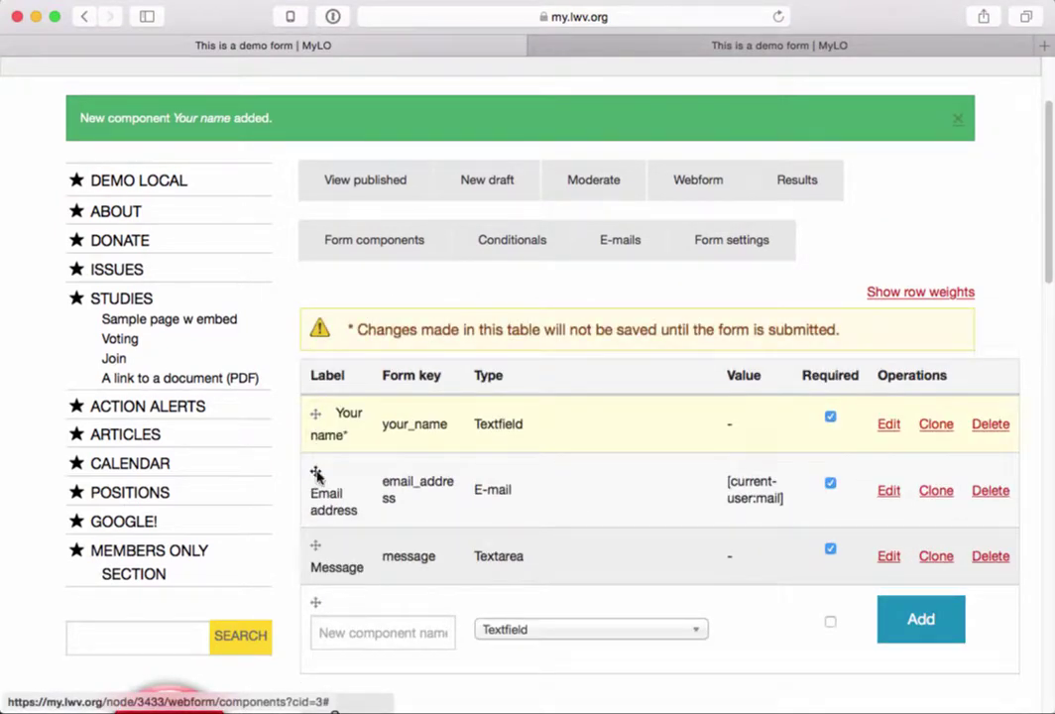
{"action": "scroll", "coordinate": [387, 595], "scroll_direction": "down", "scroll_amount": 3}
{"action": "left_click", "coordinate": [359, 607]}
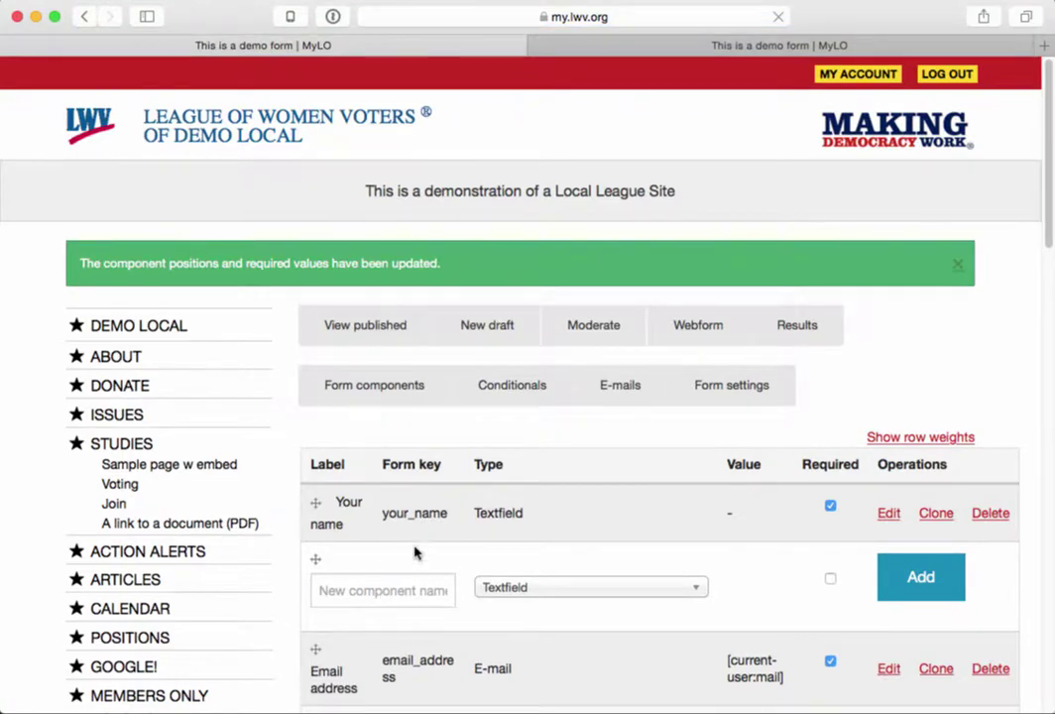
{"action": "scroll", "coordinate": [407, 555], "scroll_direction": "down", "scroll_amount": 5}
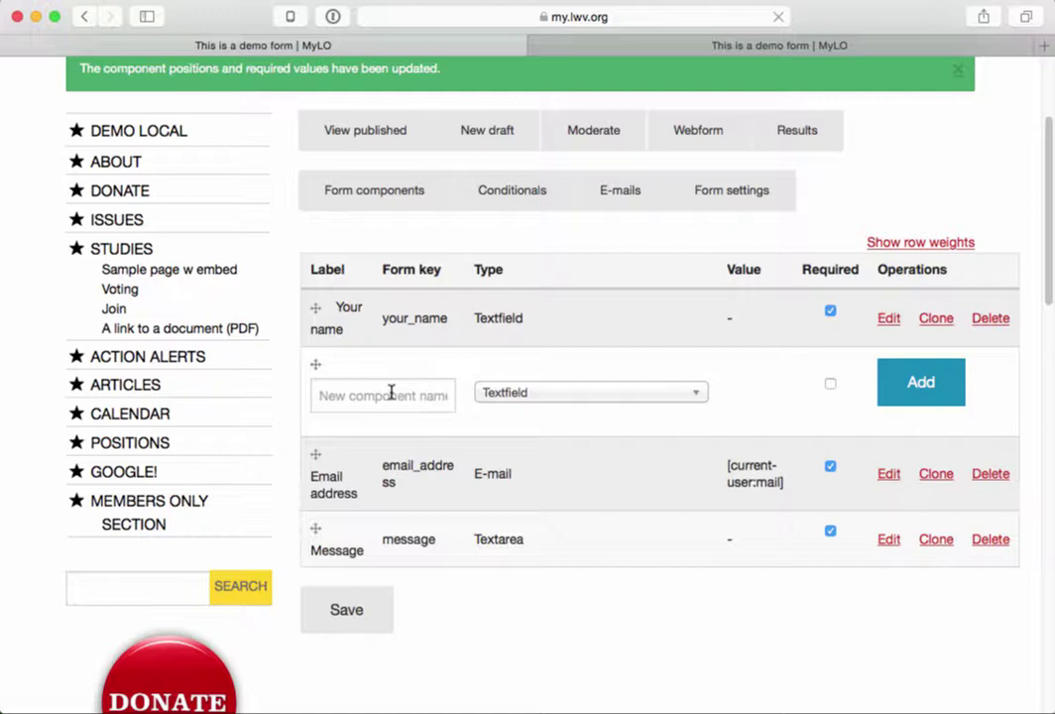
{"action": "left_click", "coordinate": [389, 393]}
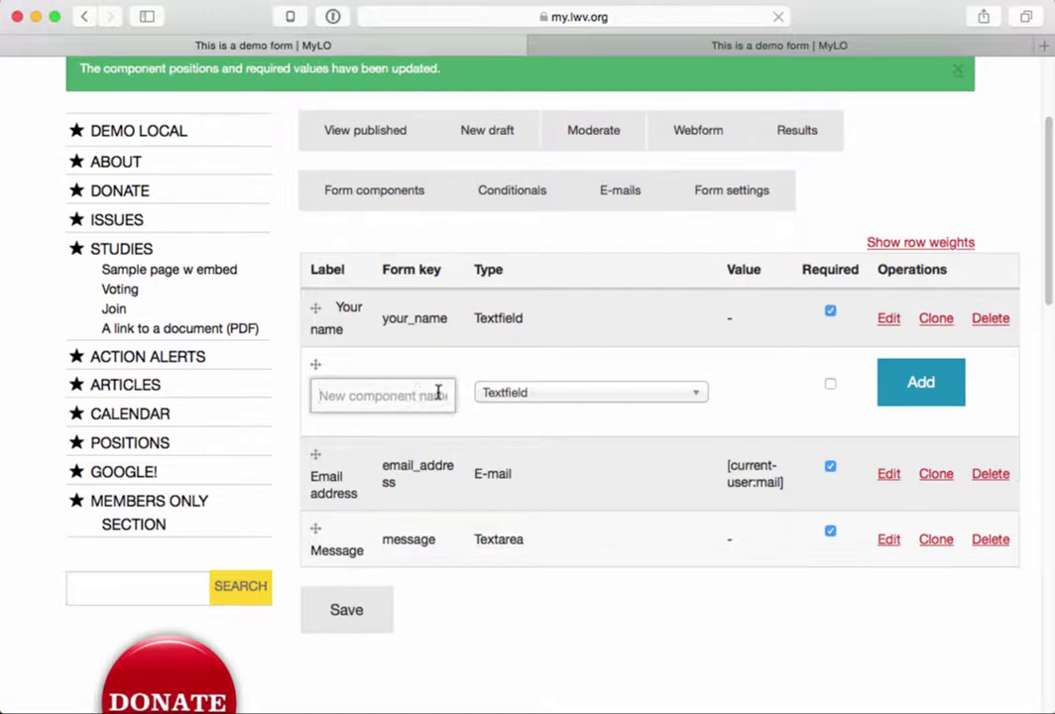
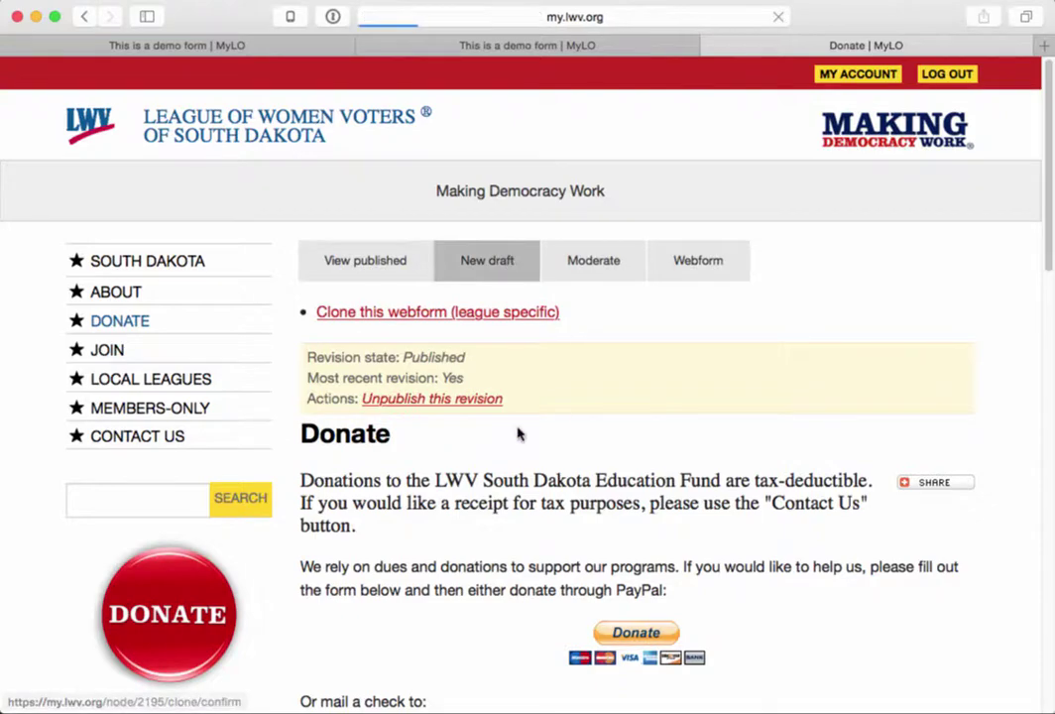
- Go back to the published Donate page and show its Webform components table, Name through Comments
{"action": "scroll", "coordinate": [463, 484], "scroll_direction": "down", "scroll_amount": 10}
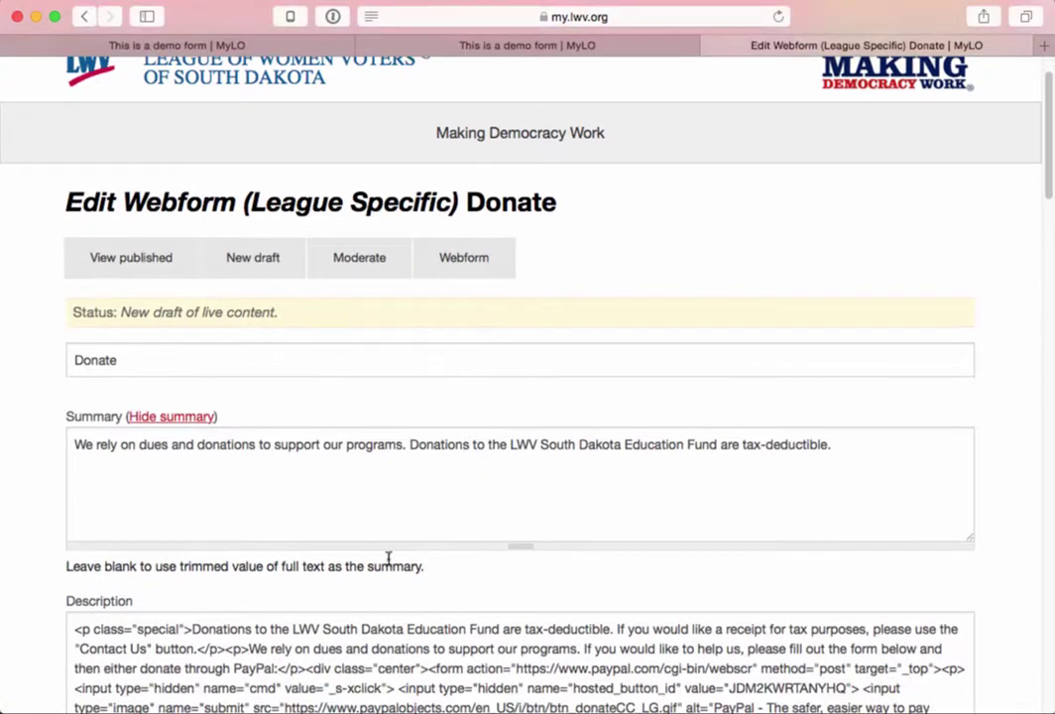
{"action": "scroll", "coordinate": [362, 593], "scroll_direction": "down", "scroll_amount": 20}
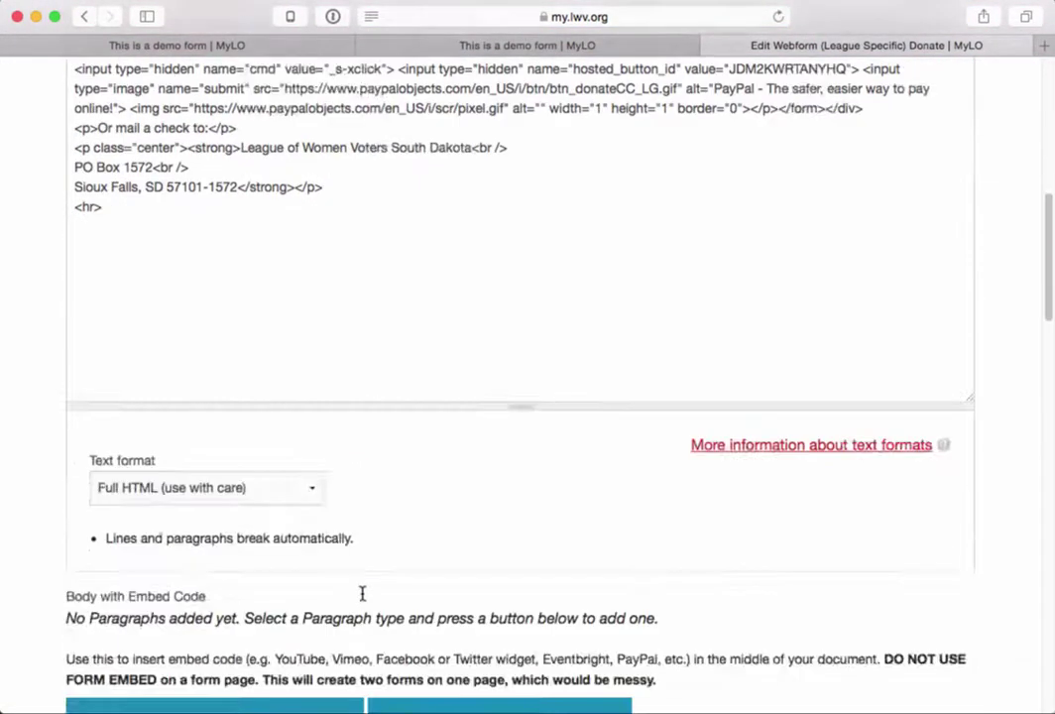
{"action": "scroll", "coordinate": [362, 598], "scroll_direction": "up", "scroll_amount": 20}
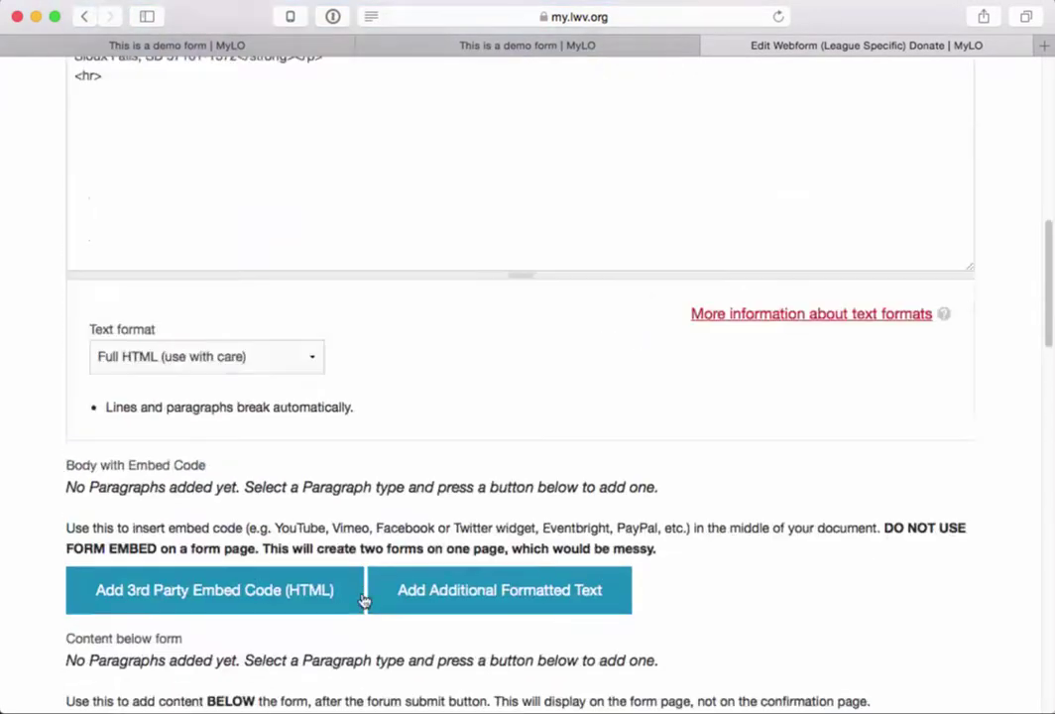
{"action": "scroll", "coordinate": [362, 593], "scroll_direction": "up", "scroll_amount": 1}
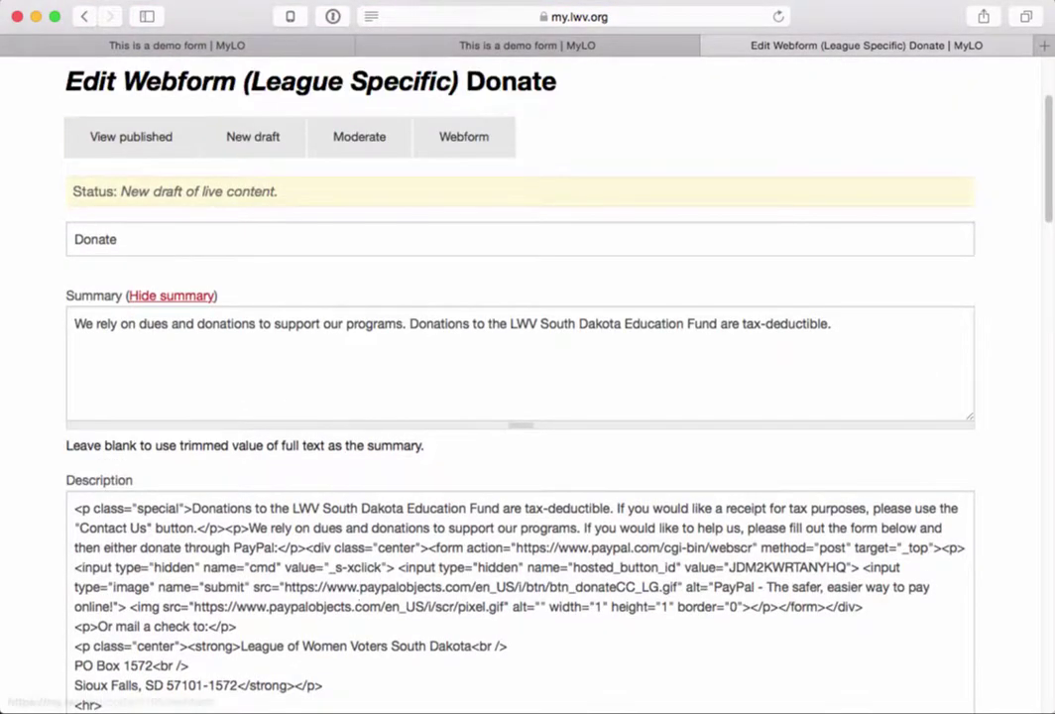
{"action": "left_click", "coordinate": [82, 17]}
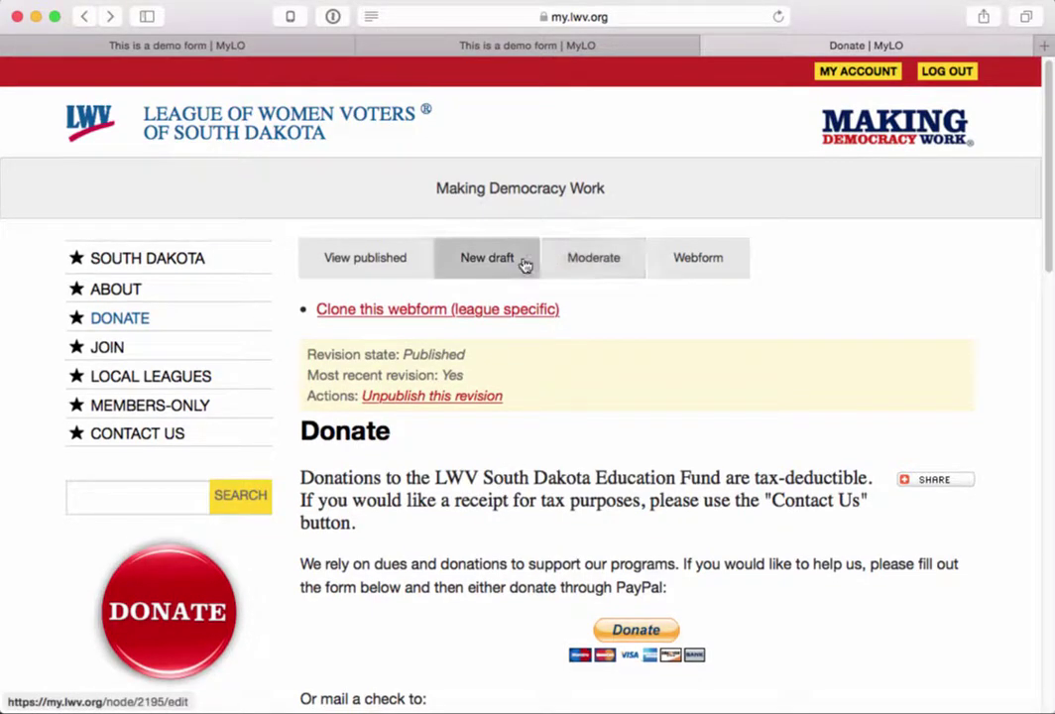
{"action": "left_click", "coordinate": [692, 270]}
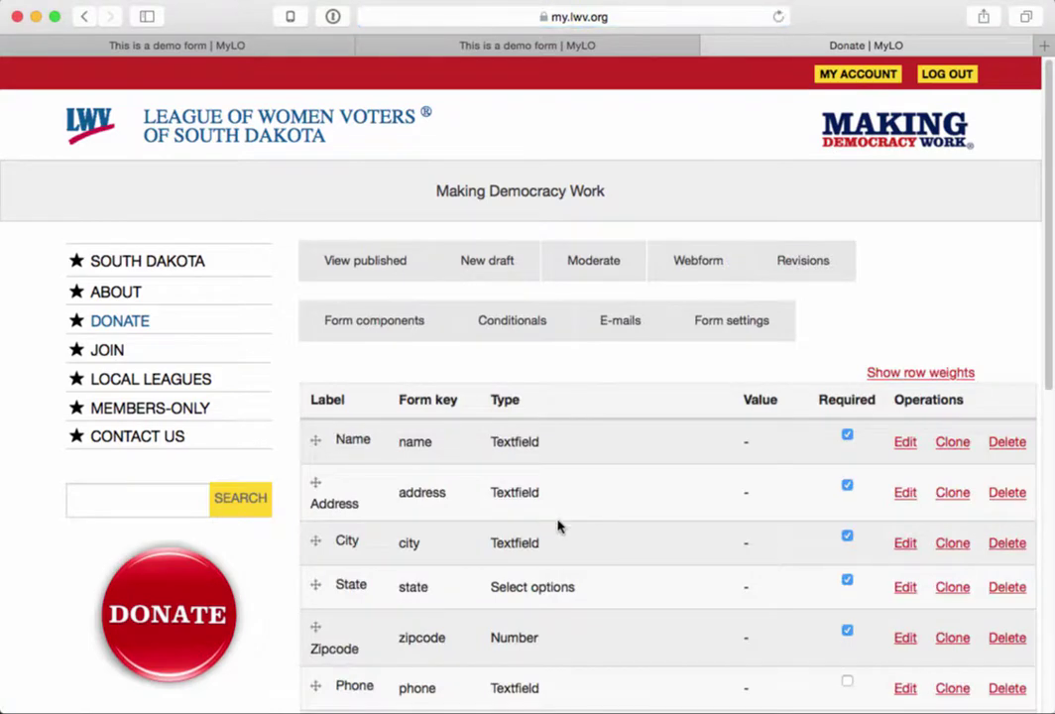
{"action": "scroll", "coordinate": [559, 520], "scroll_direction": "down", "scroll_amount": 8}
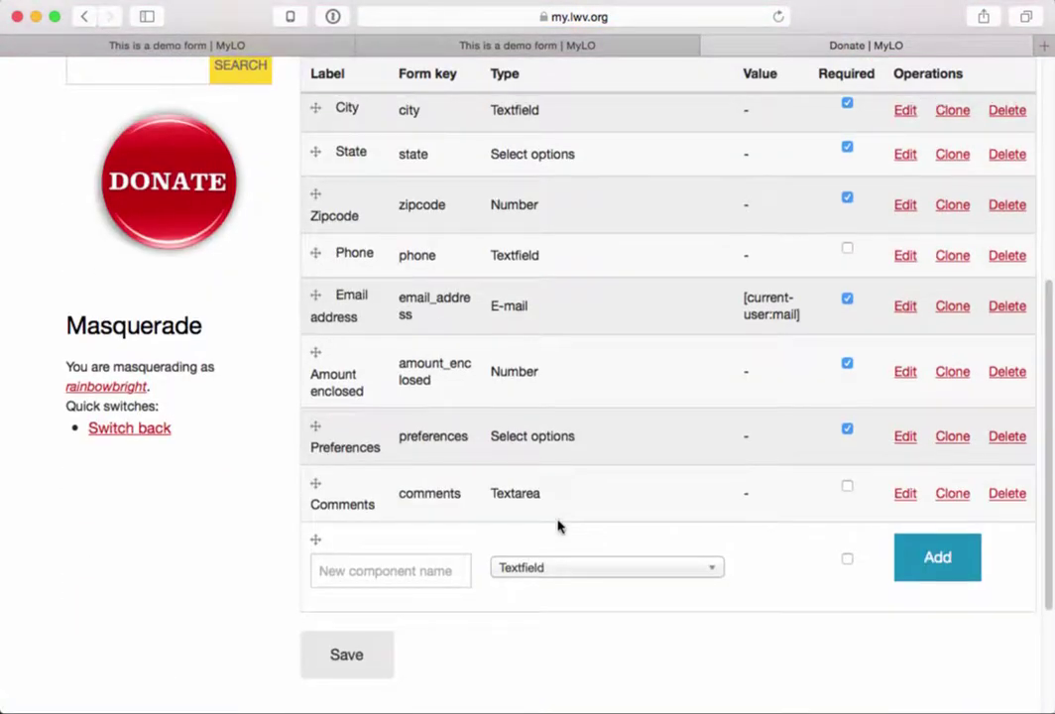
{"action": "scroll", "coordinate": [558, 527], "scroll_direction": "up", "scroll_amount": 1}
{"action": "scroll", "coordinate": [558, 526], "scroll_direction": "up", "scroll_amount": 1}
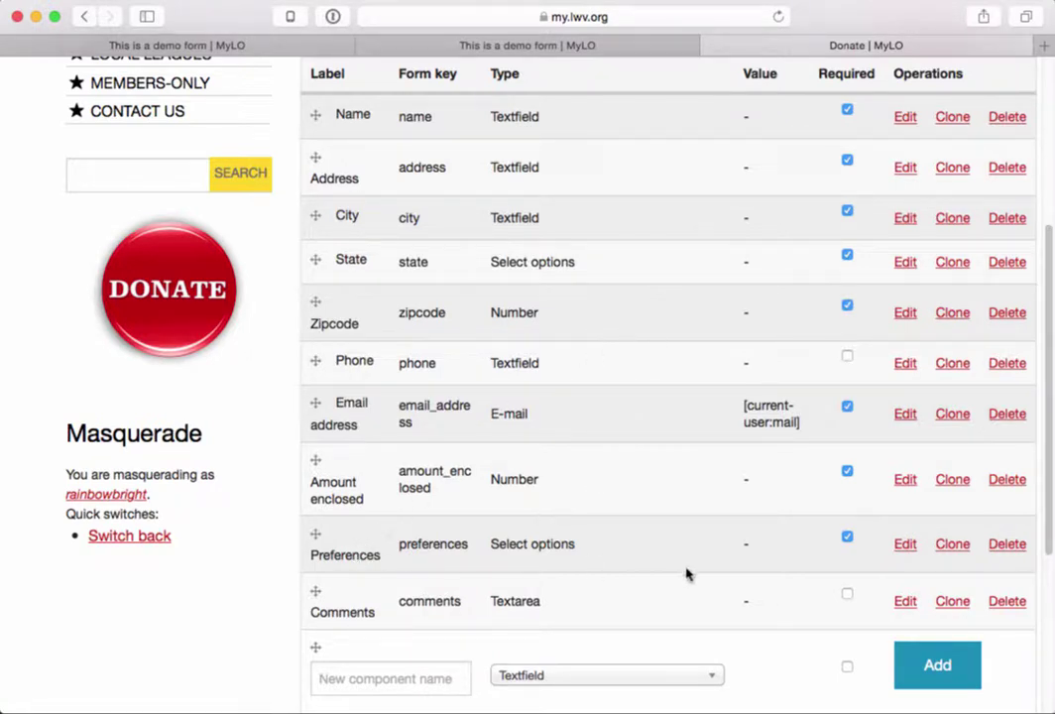
- Copy all of the Preferences component's option text and close the Donate webform tab
{"action": "left_click", "coordinate": [905, 545]}
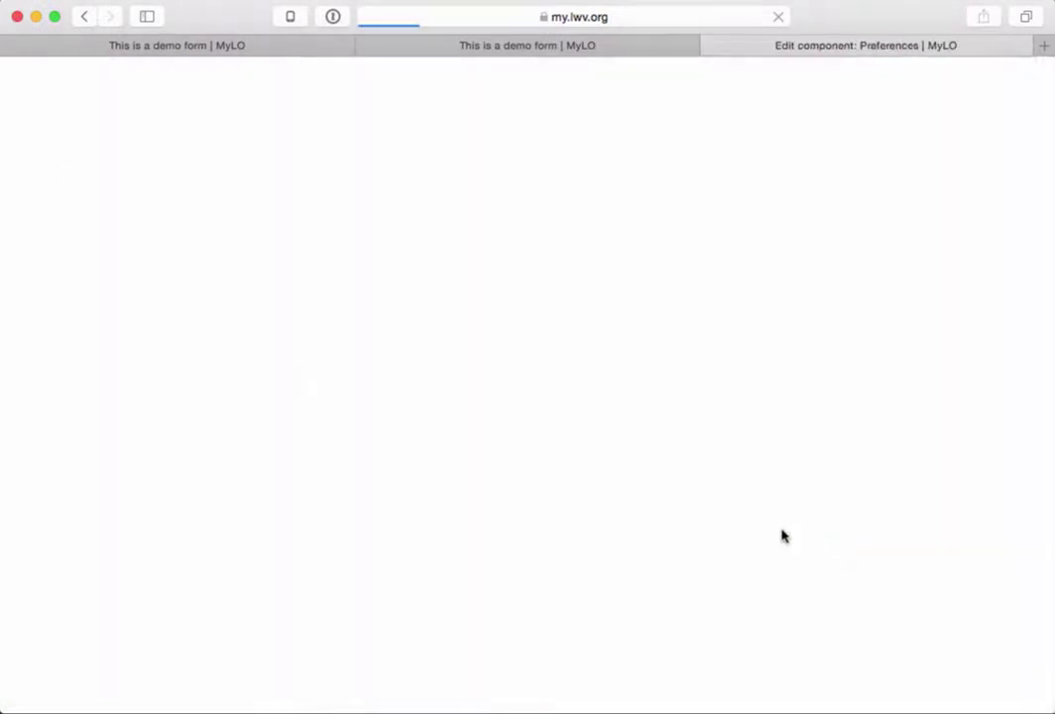
{"action": "scroll", "coordinate": [589, 545], "scroll_direction": "down", "scroll_amount": 5}
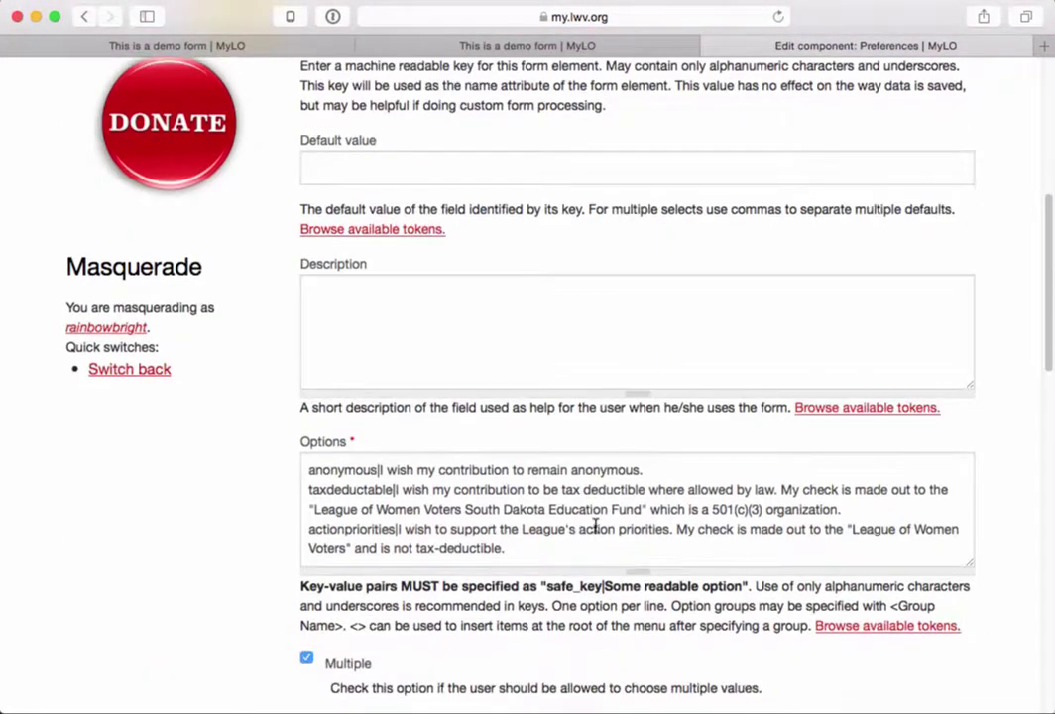
{"action": "left_click_drag", "start_coordinate": [564, 555], "coordinate": [443, 408]}
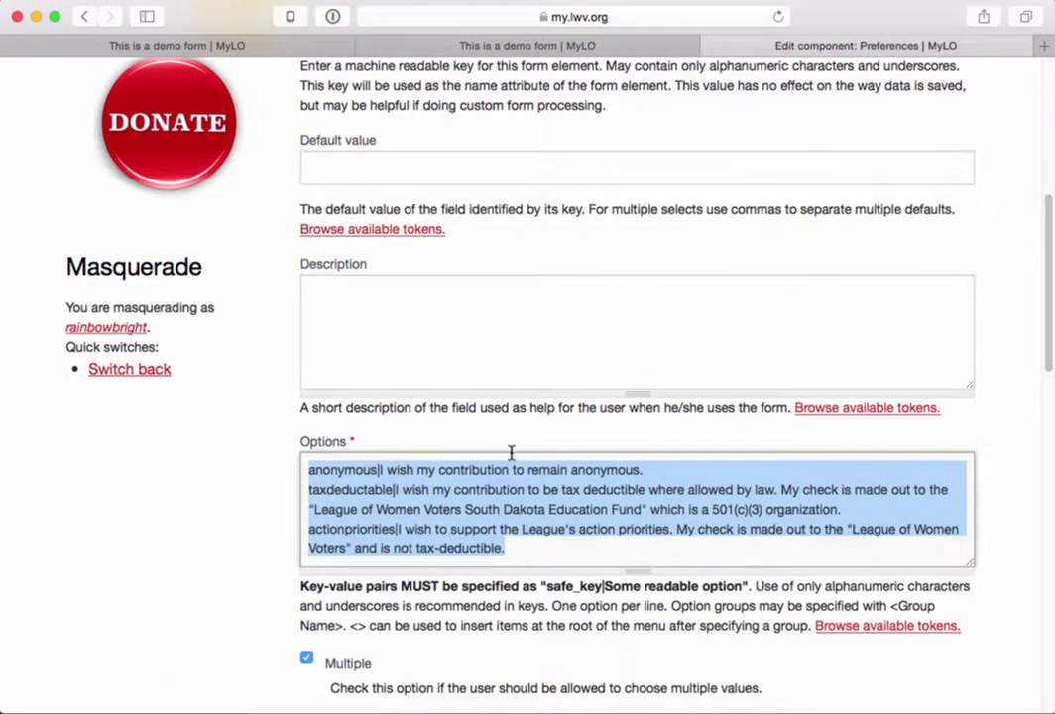
{"action": "key", "text": "super+w"}
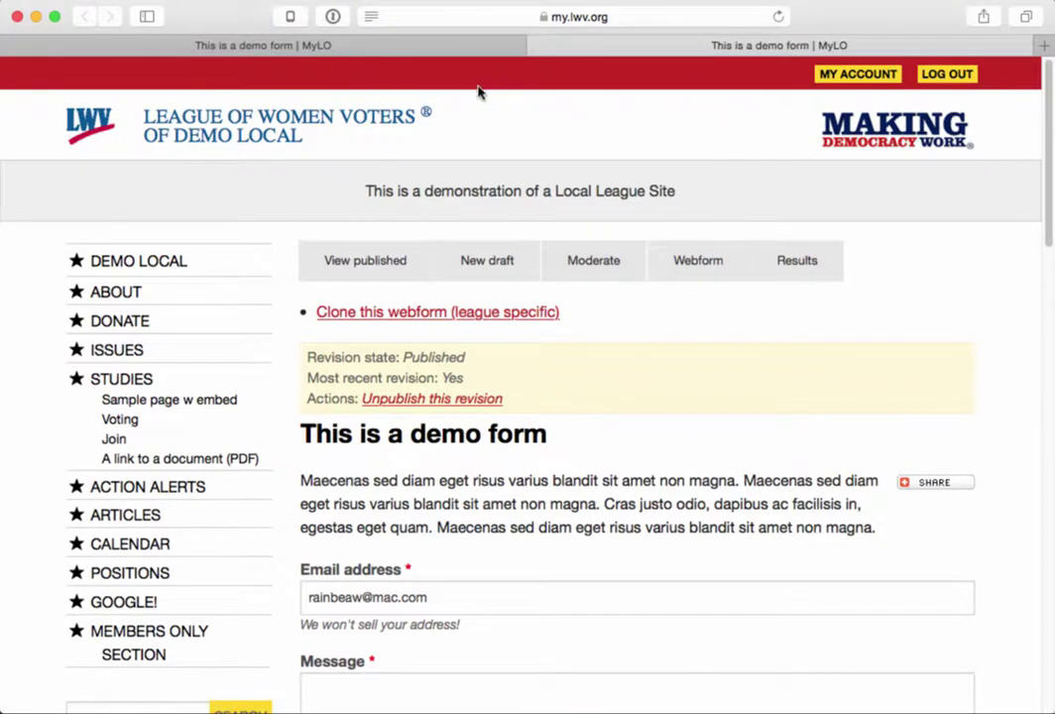
- Add a Select options component named 'Preference' to the demo form
{"action": "left_click", "coordinate": [431, 45]}
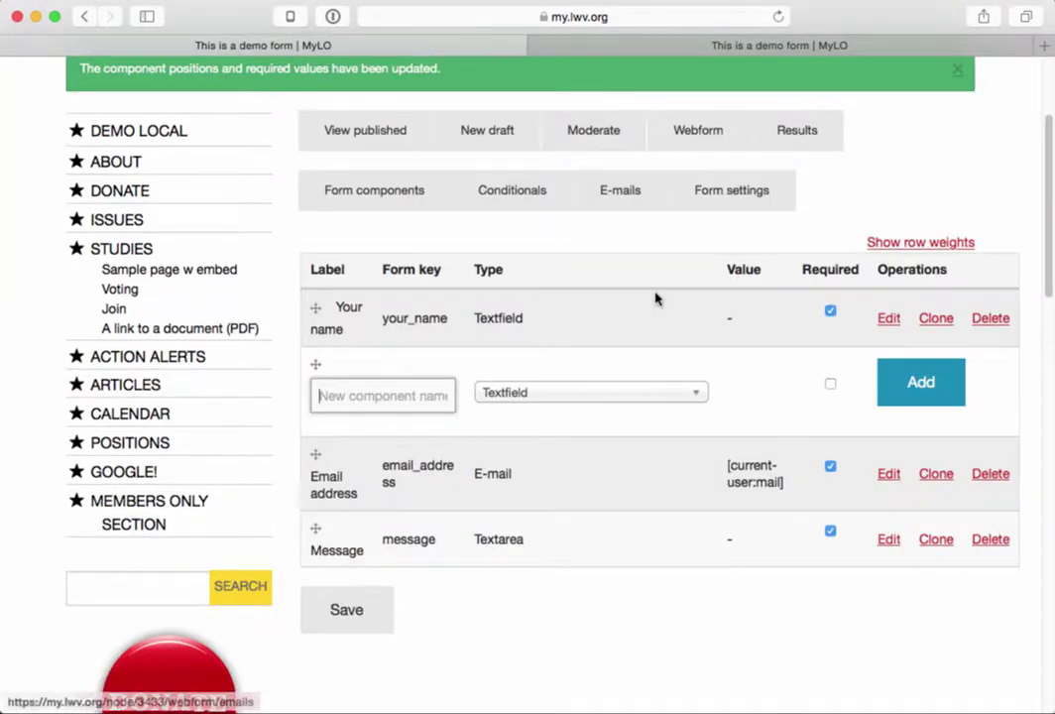
{"action": "type", "text": "Preference"}
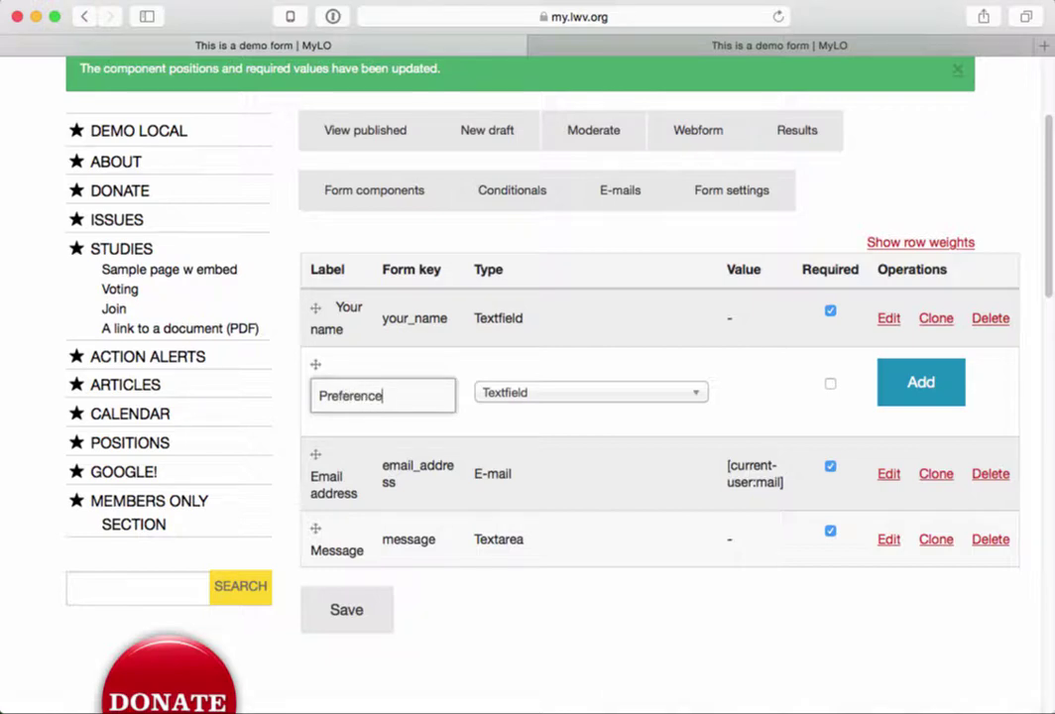
{"action": "left_click", "coordinate": [684, 394]}
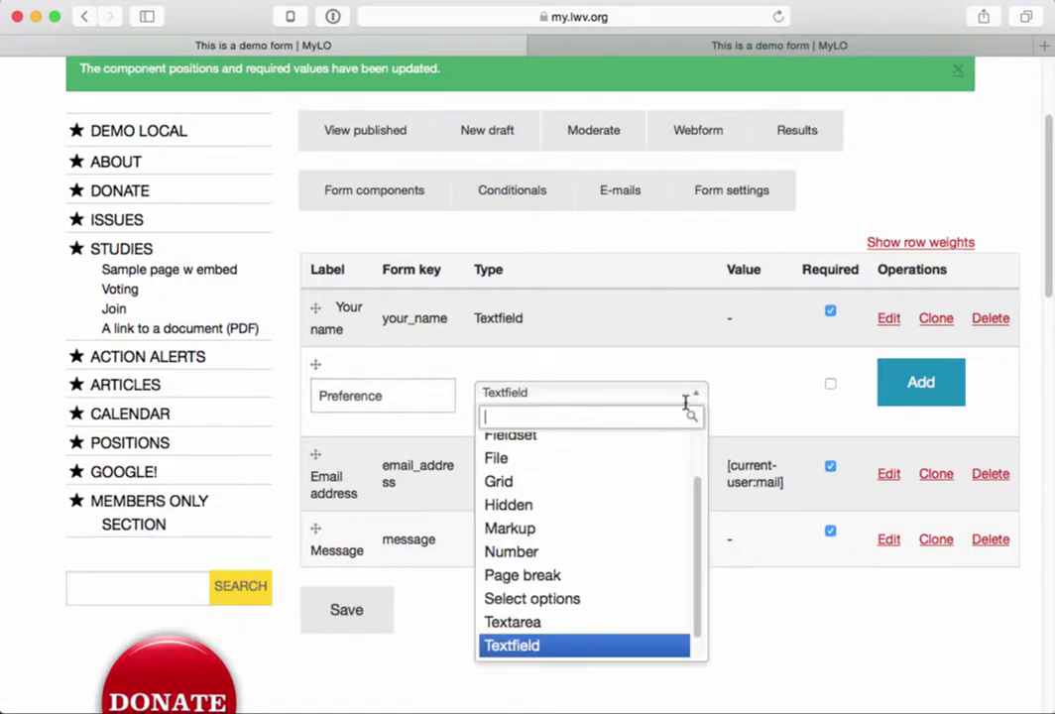
{"action": "left_click", "coordinate": [595, 607]}
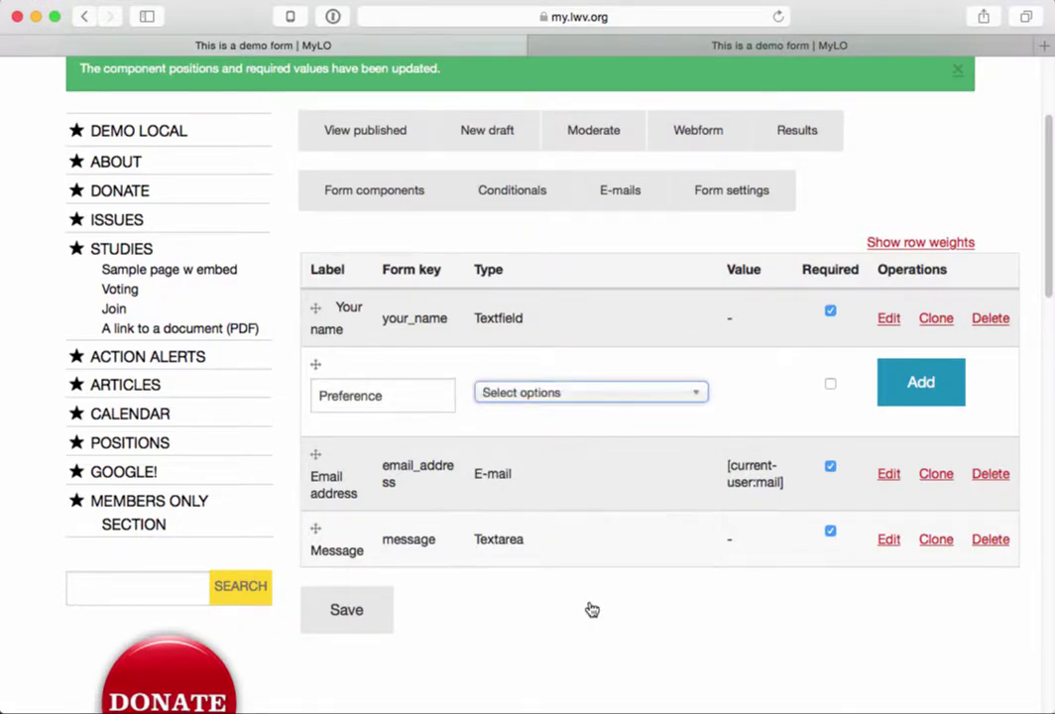
{"action": "left_click", "coordinate": [910, 392]}
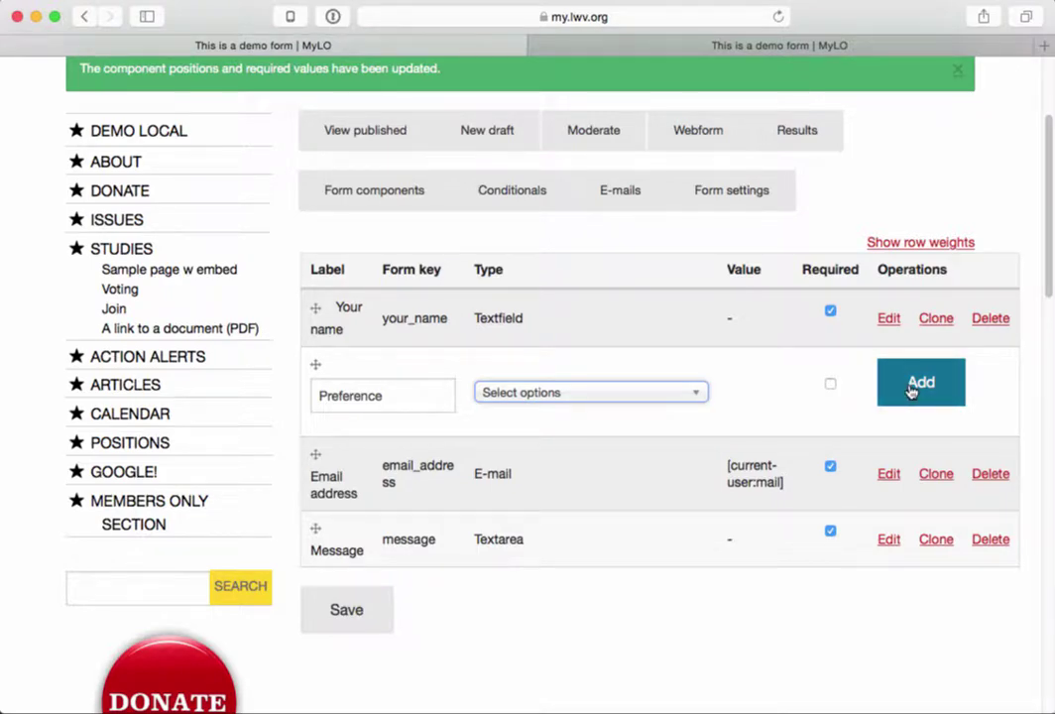
{"action": "left_click", "coordinate": [920, 385]}
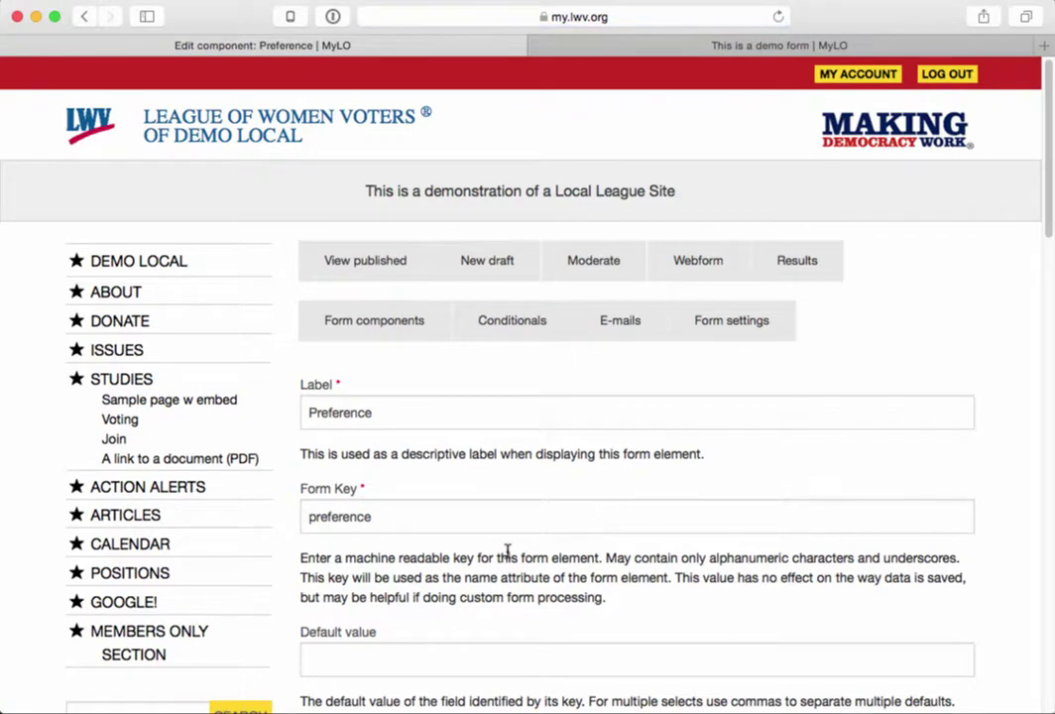
- Paste the copied options into the Preference component's Options box and enlarge the box
{"action": "scroll", "coordinate": [507, 551], "scroll_direction": "down", "scroll_amount": 10}
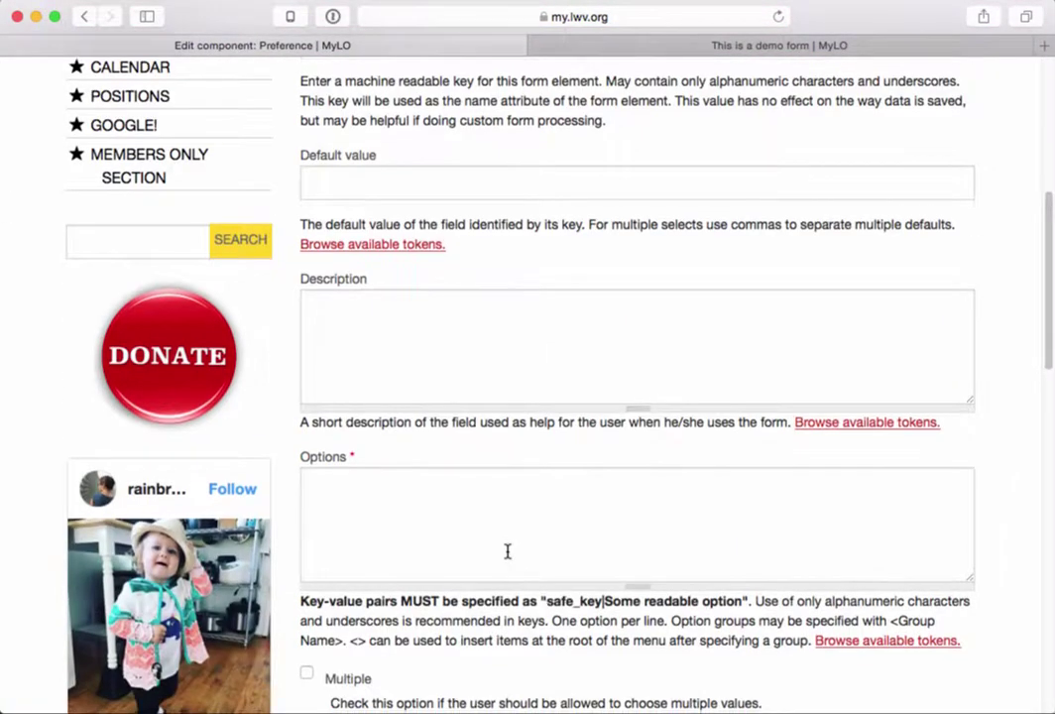
{"action": "scroll", "coordinate": [507, 551], "scroll_direction": "down", "scroll_amount": 1}
{"action": "left_click", "coordinate": [403, 465]}
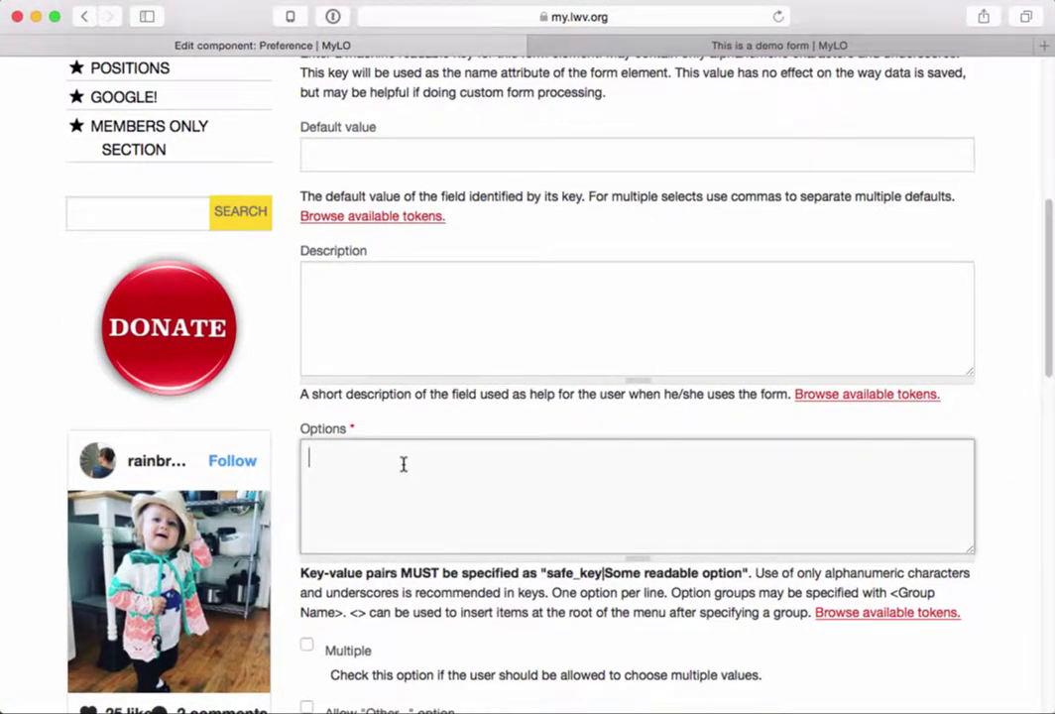
{"action": "type", "text": "anonymous|I wish my contribution to remain anonymous. taxdeductable|I wish my contribution to be tax deductible where allowed by law. My check is made out to the \"League of Women Voters South Dakota Education Fund\" which is a 501(c)(3) organization. actionpriorities|I wish to support the League's action priorities. My check is made out to the \"League of Women Voters\" and is not tax-deductible."}
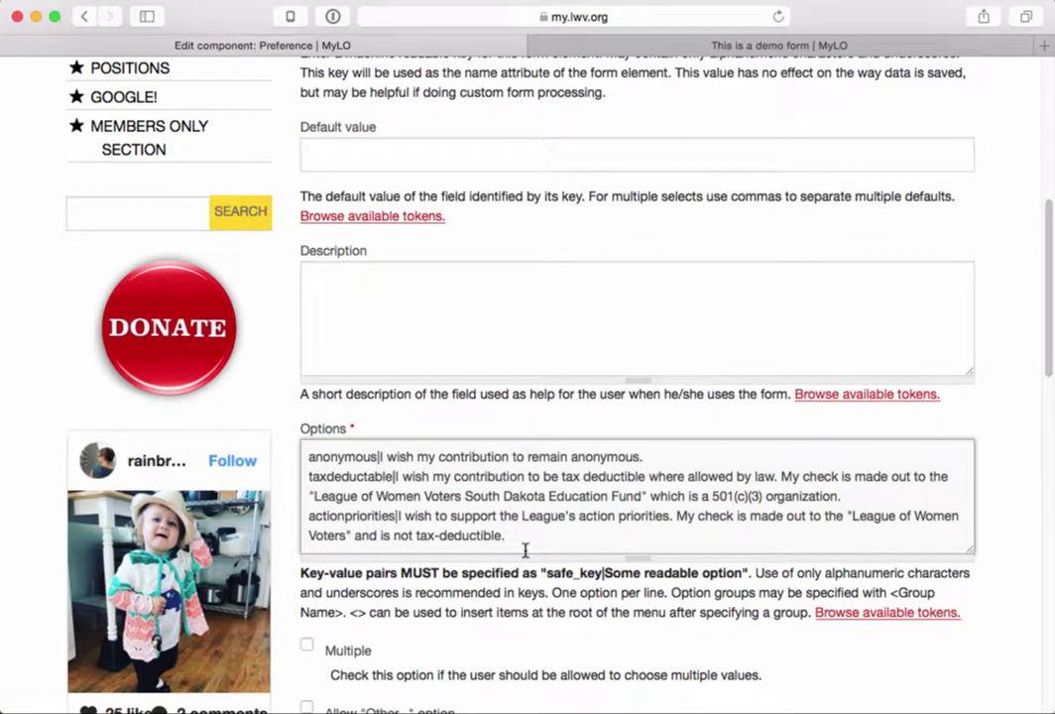
{"action": "left_click_drag", "start_coordinate": [636, 558], "coordinate": [610, 650]}
{"action": "scroll", "coordinate": [533, 684], "scroll_direction": "down", "scroll_amount": 2}
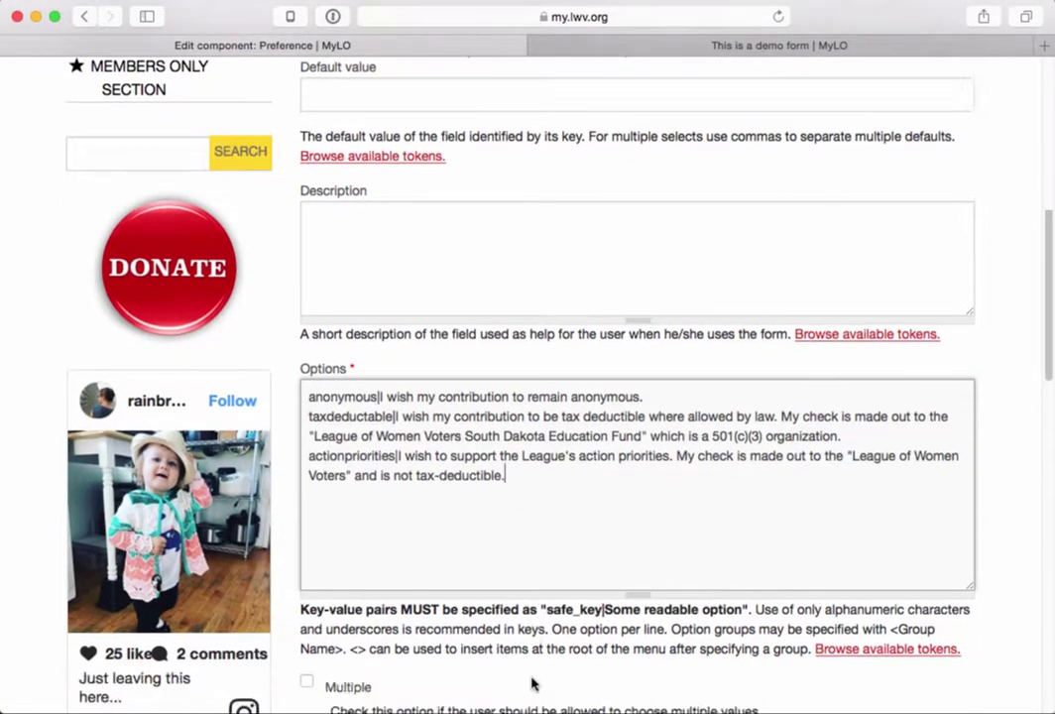
{"action": "scroll", "coordinate": [532, 684], "scroll_direction": "down", "scroll_amount": 2}
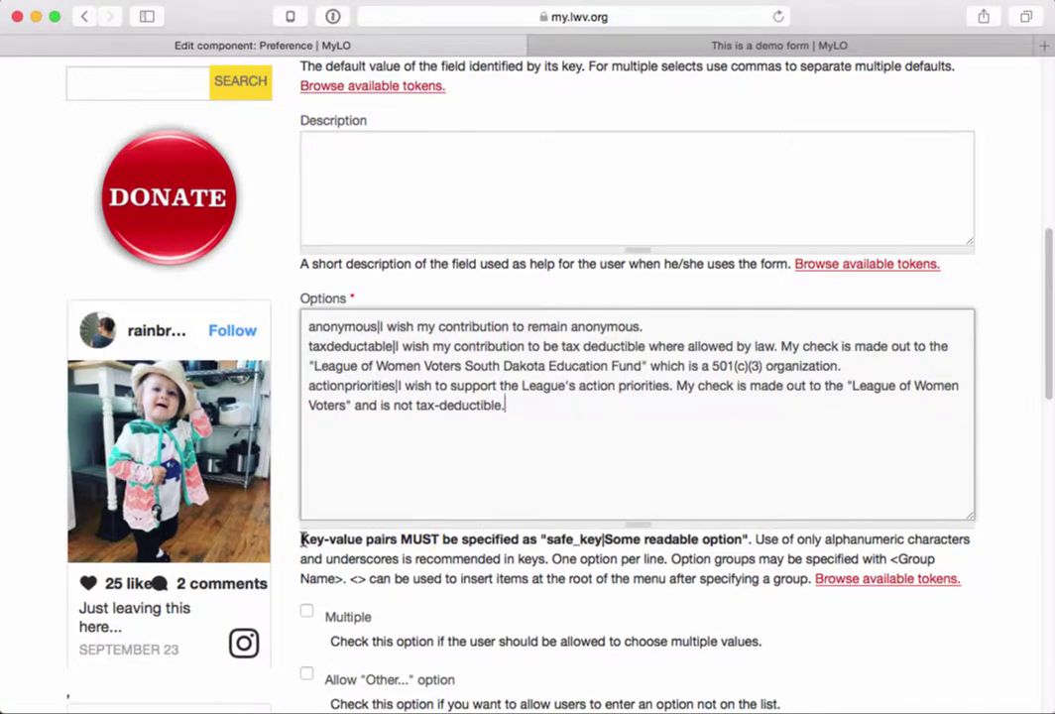
{"action": "left_click_drag", "start_coordinate": [302, 539], "coordinate": [310, 591]}
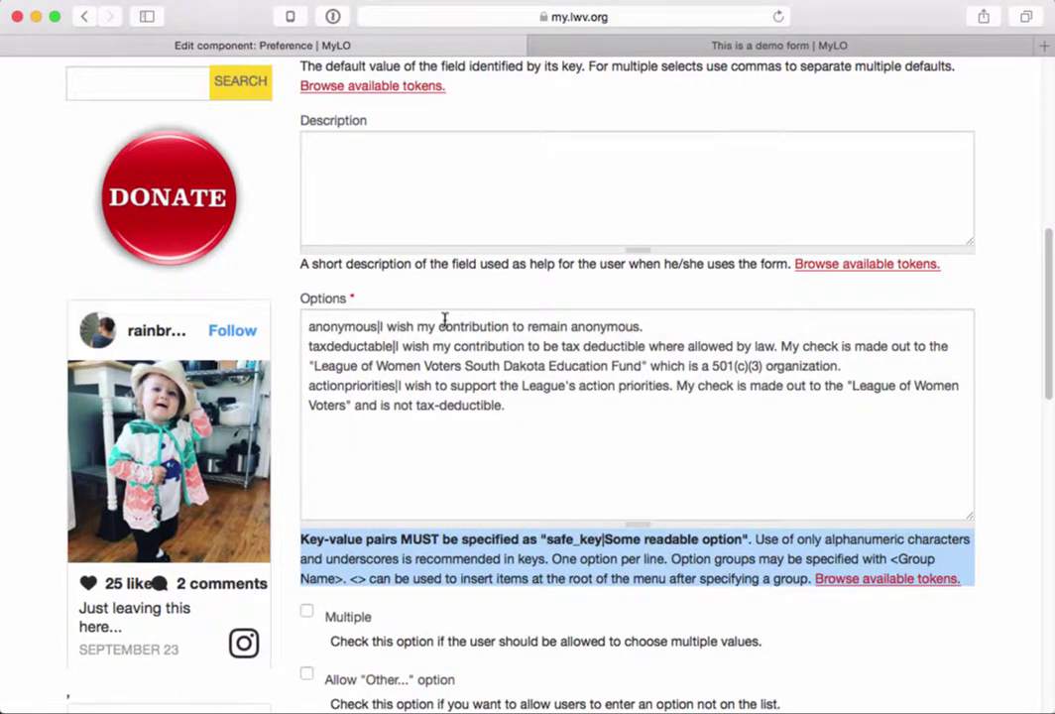
- Review the anonymous and taxdeductable key|label pairs by selecting each key and its sentence
{"action": "left_click", "coordinate": [372, 327]}
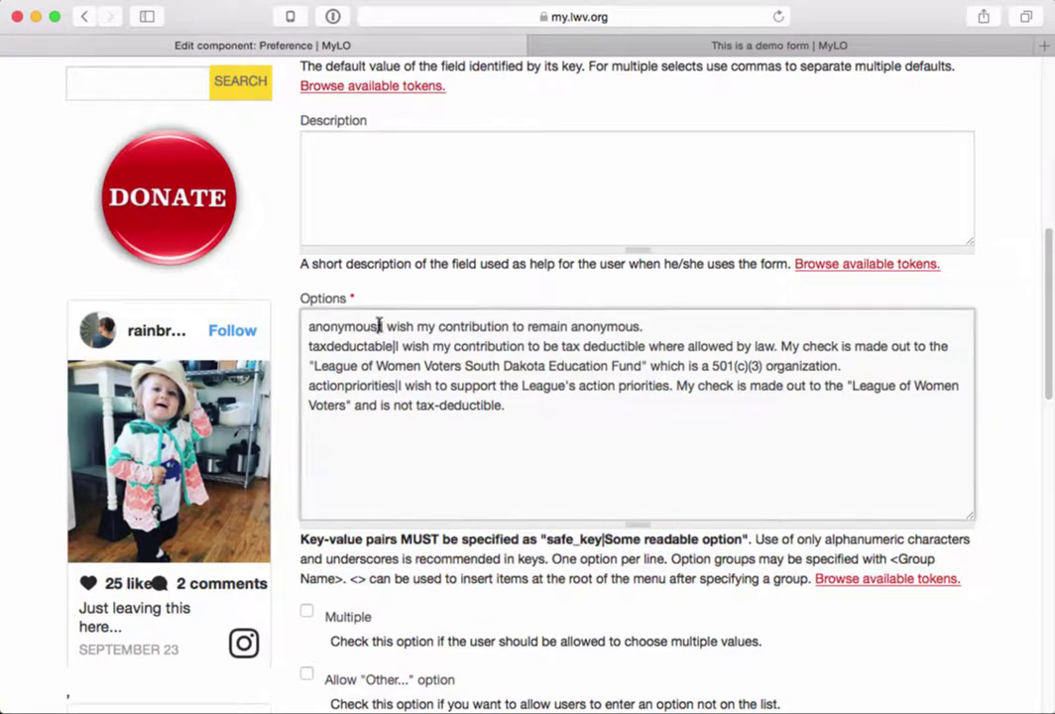
{"action": "left_click_drag", "start_coordinate": [371, 327], "coordinate": [304, 324]}
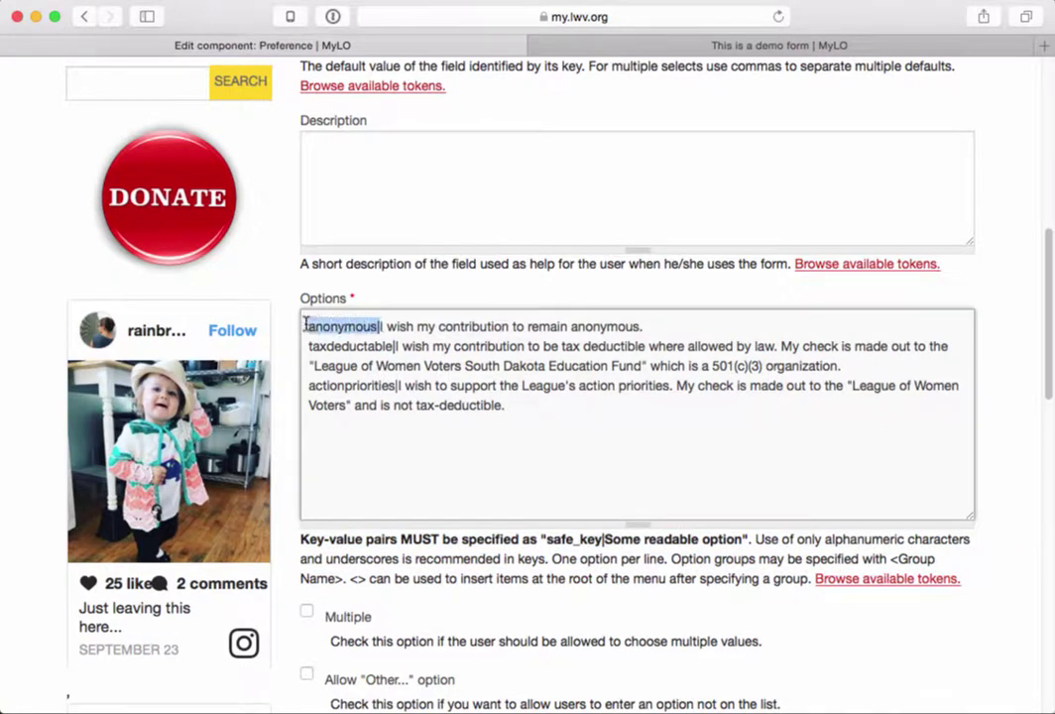
{"action": "left_click", "coordinate": [364, 346]}
{"action": "left_click_drag", "start_coordinate": [307, 326], "coordinate": [379, 325]}
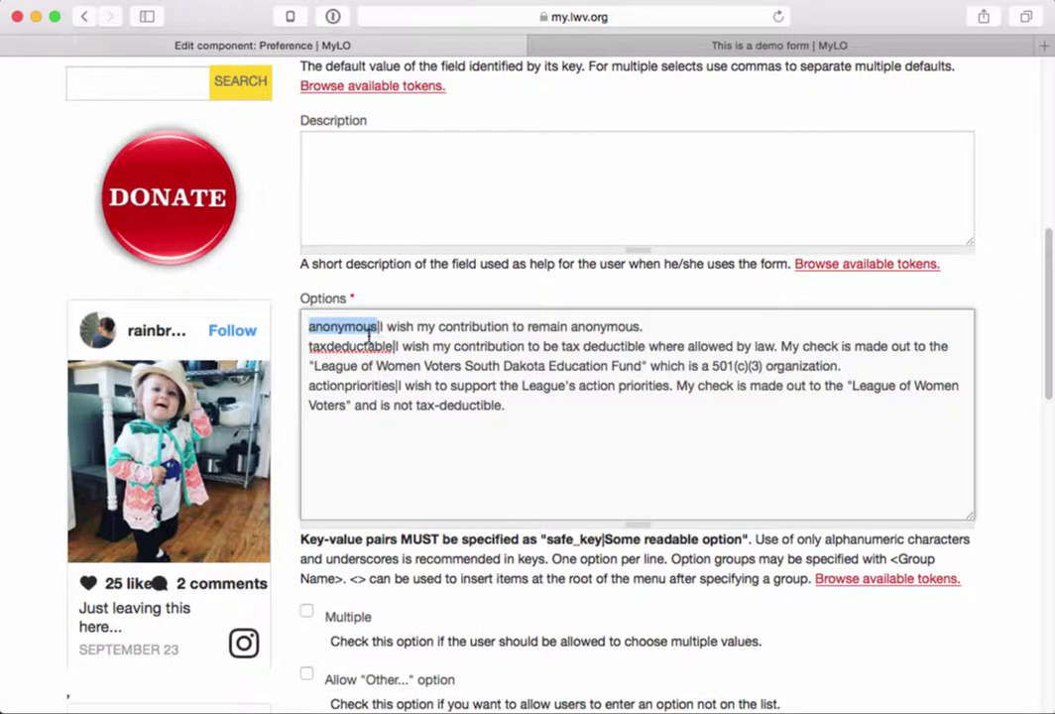
{"action": "left_click", "coordinate": [377, 325]}
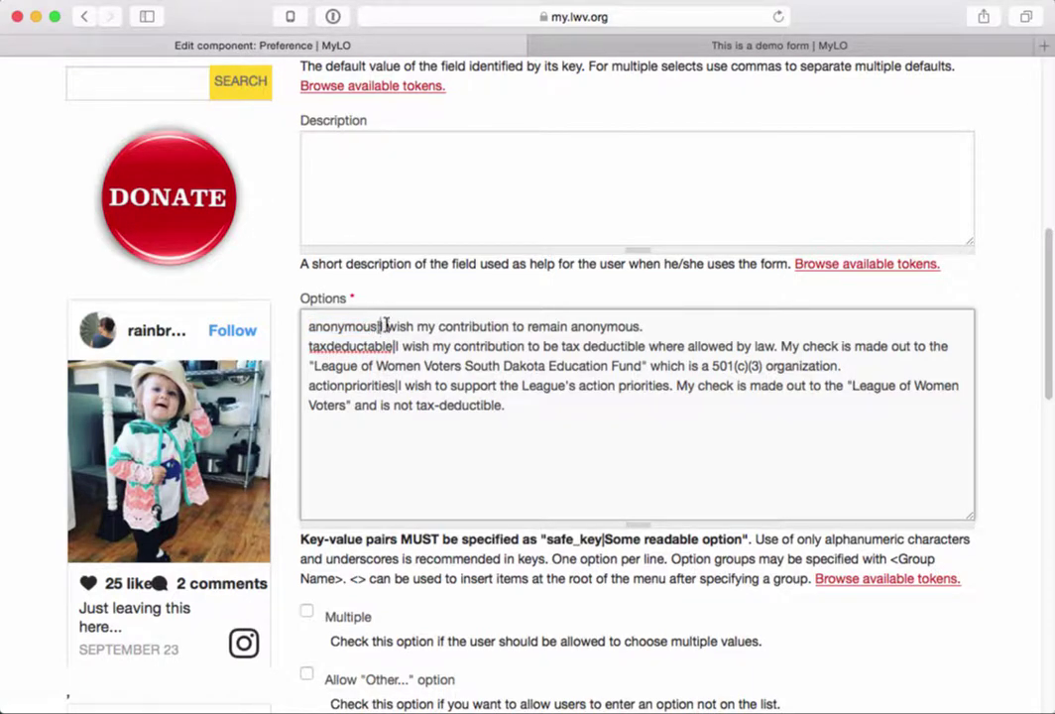
{"action": "left_click_drag", "start_coordinate": [383, 325], "coordinate": [656, 321]}
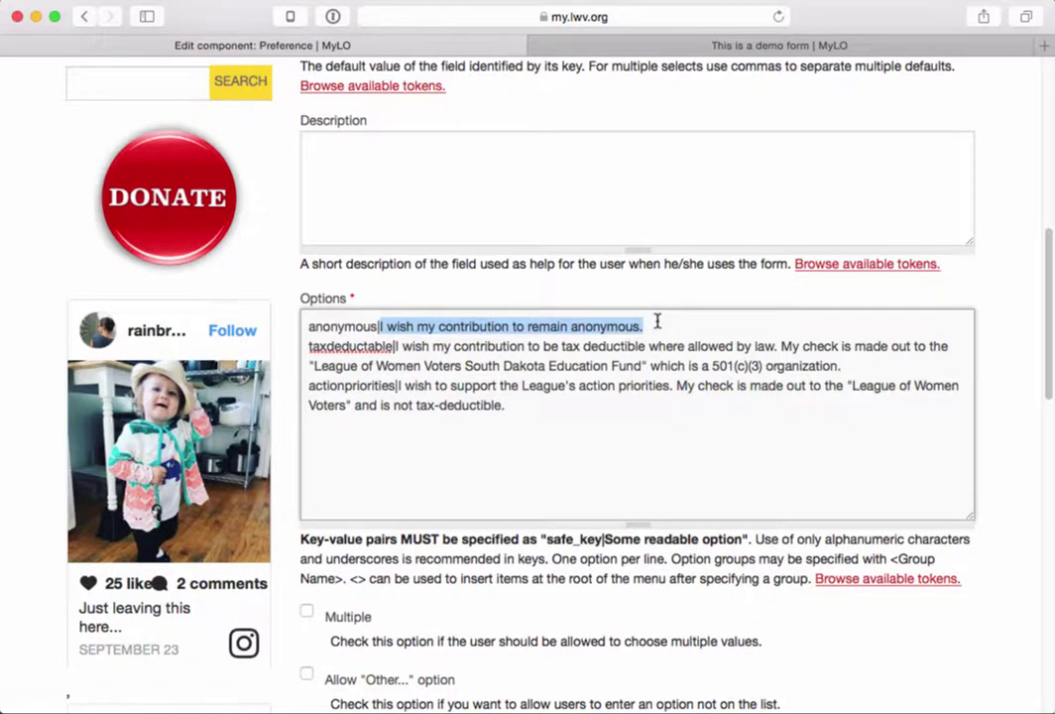
{"action": "double_click", "coordinate": [325, 326]}
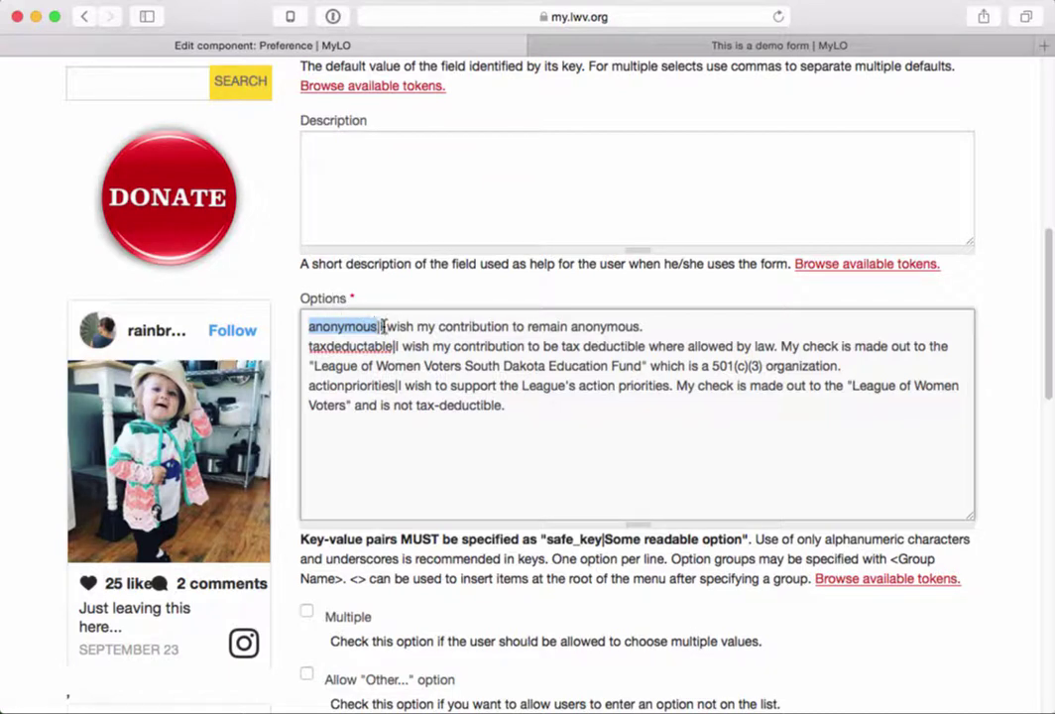
{"action": "left_click_drag", "start_coordinate": [380, 326], "coordinate": [648, 326]}
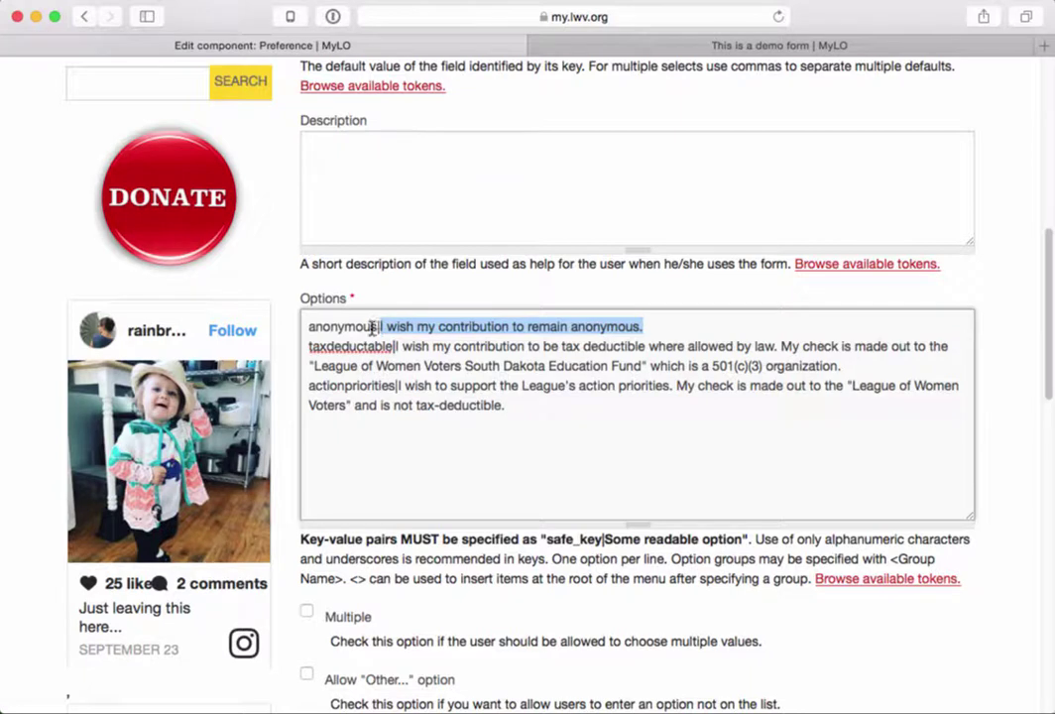
{"action": "left_click_drag", "start_coordinate": [378, 327], "coordinate": [297, 325]}
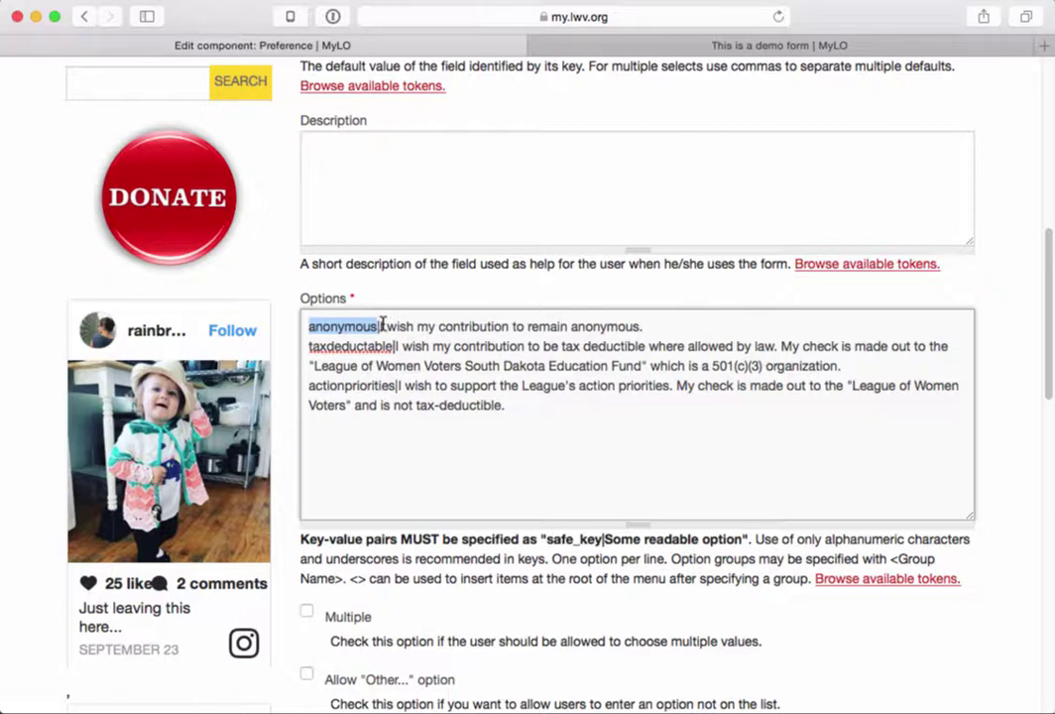
{"action": "left_click_drag", "start_coordinate": [380, 326], "coordinate": [648, 327]}
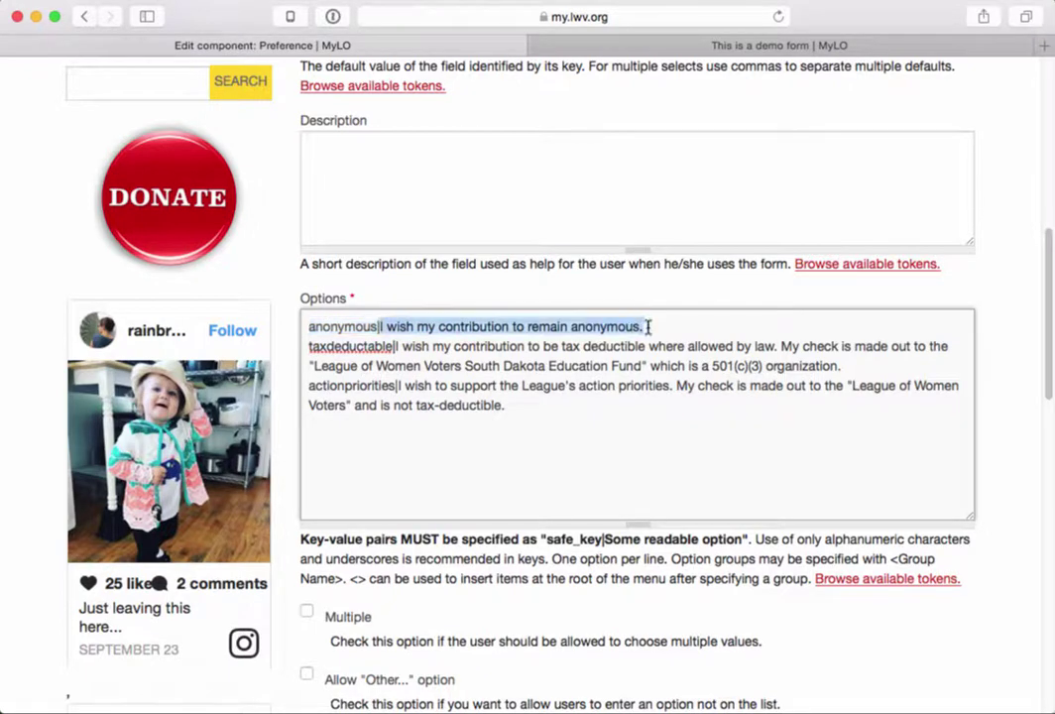
{"action": "double_click", "coordinate": [335, 345]}
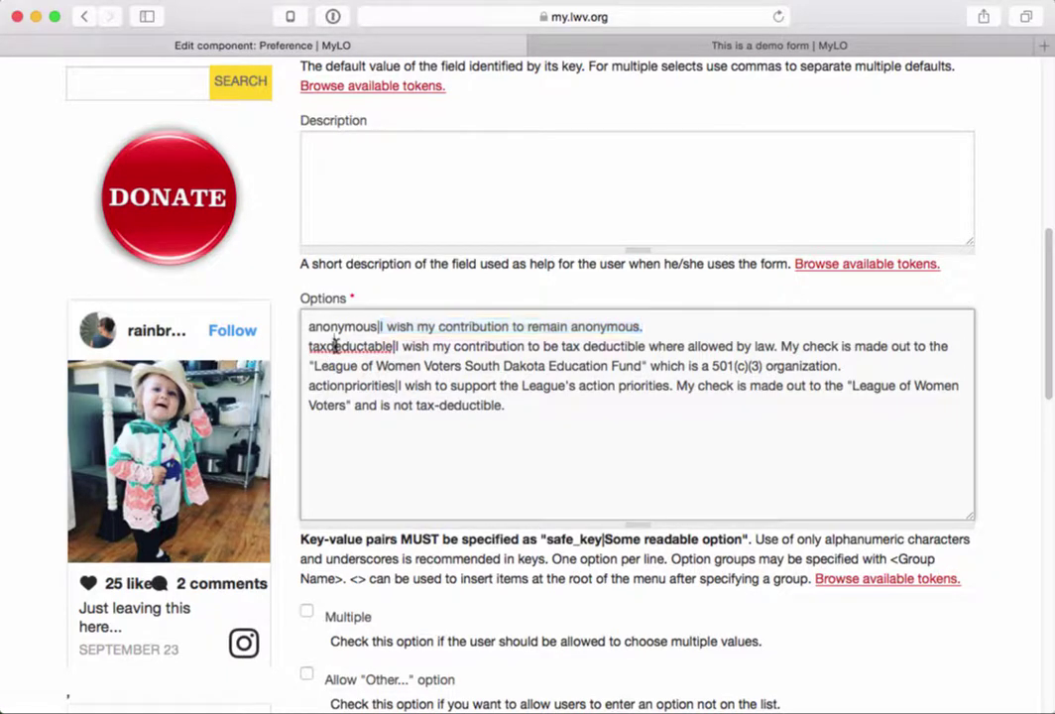
{"action": "left_click", "coordinate": [397, 345]}
{"action": "left_click_drag", "start_coordinate": [397, 346], "coordinate": [844, 361]}
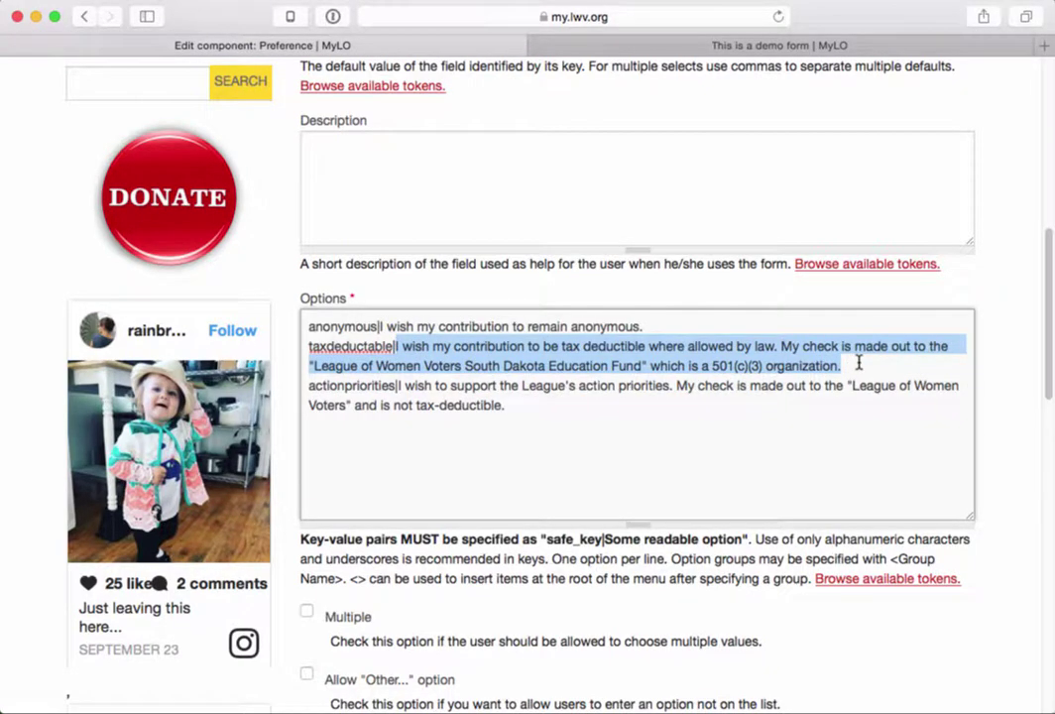
{"action": "left_click", "coordinate": [748, 344]}
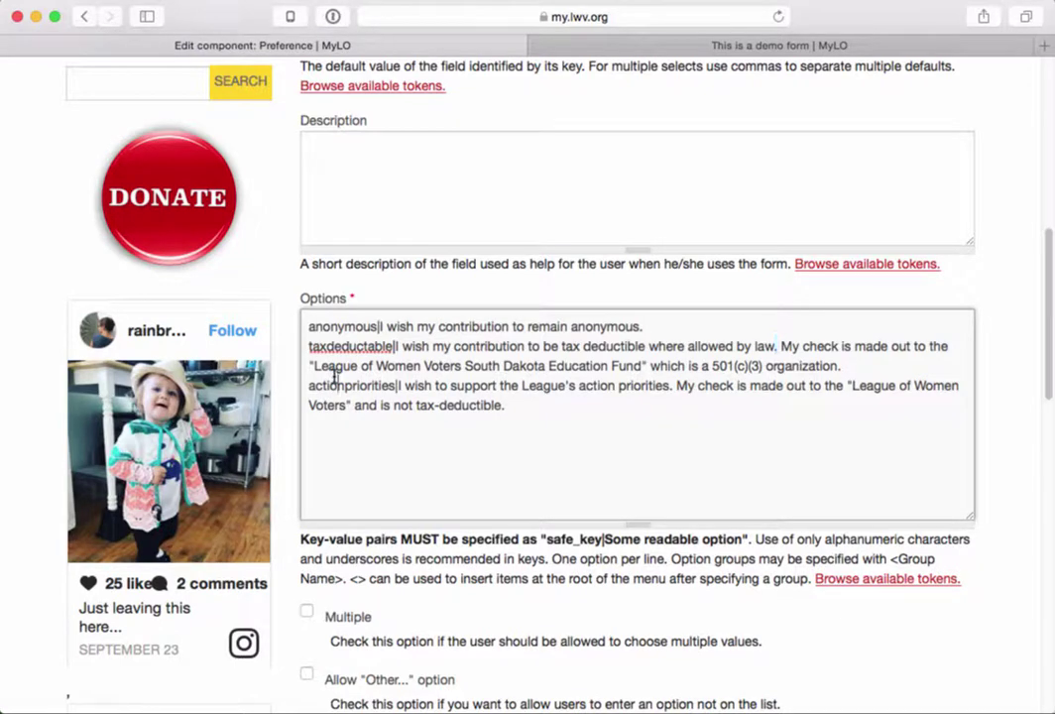
- Replace 'South Dakota' with 'Demo Local' in the taxdeductable option's fund name
{"action": "left_click", "coordinate": [307, 366]}
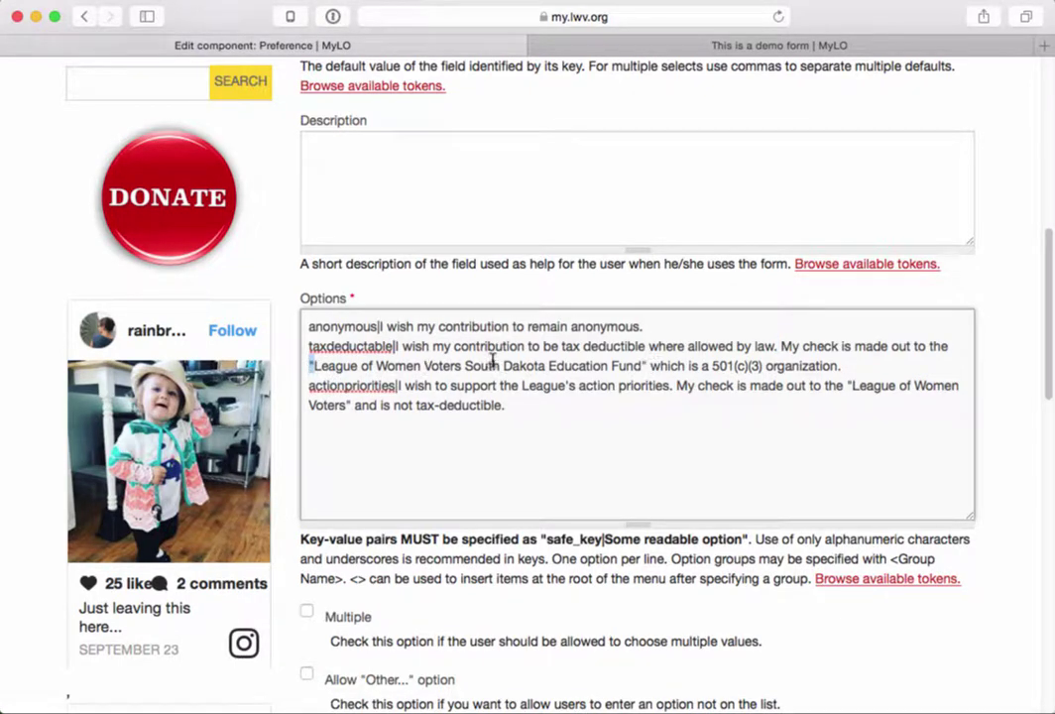
{"action": "double_click", "coordinate": [480, 364]}
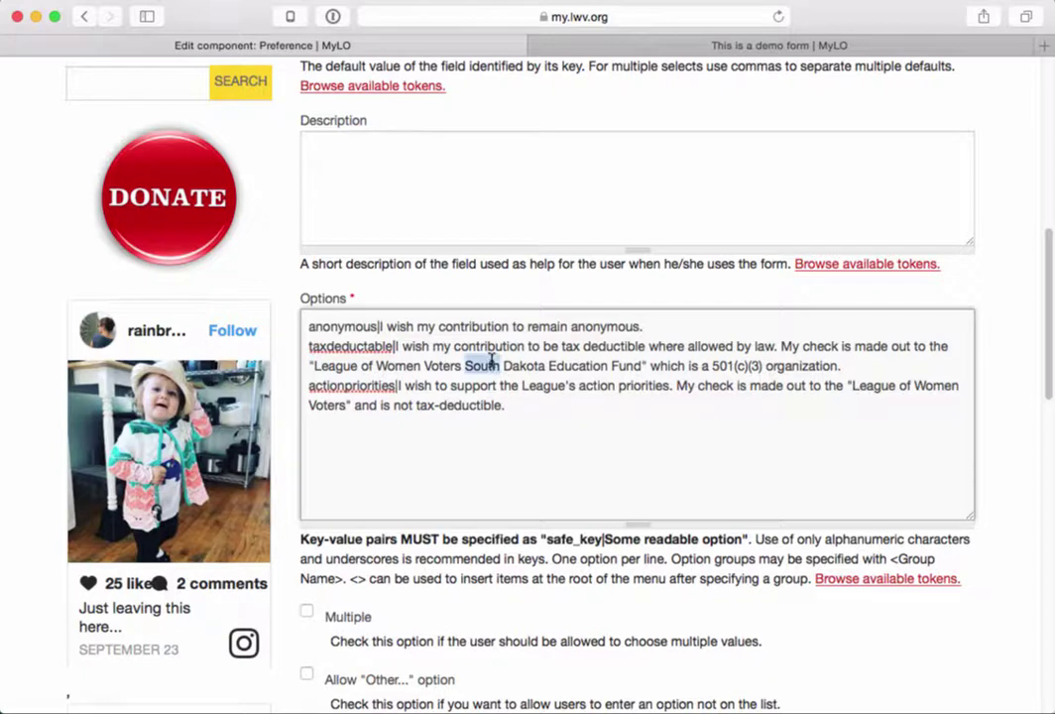
{"action": "left_click", "coordinate": [547, 366], "text": "shift"}
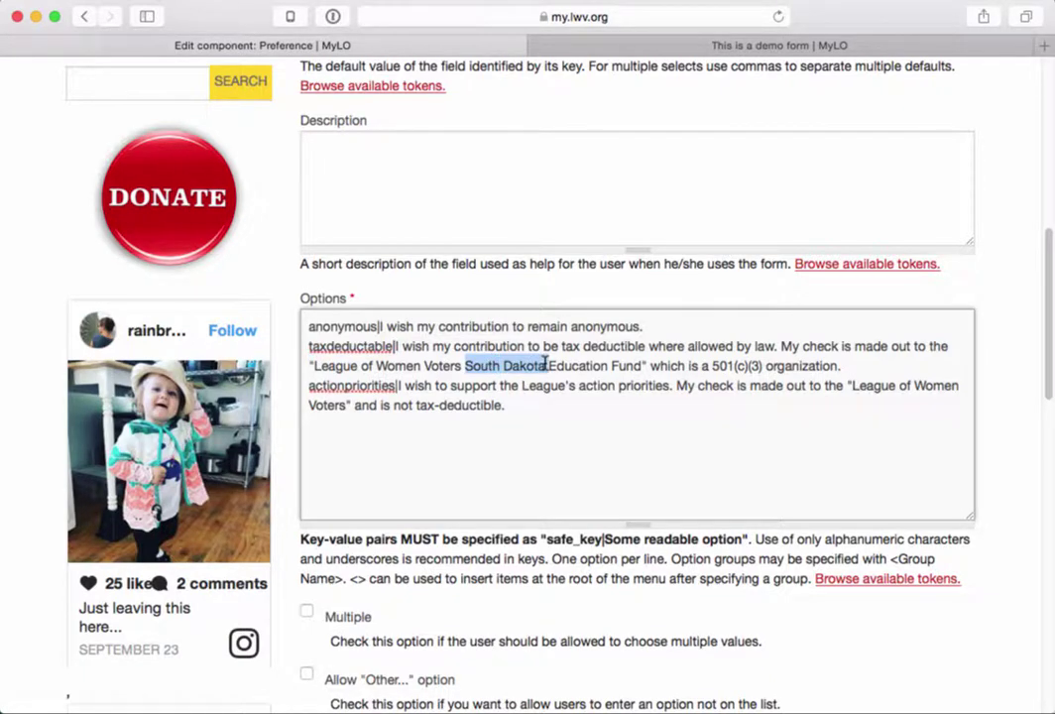
{"action": "type", "text": "Demo Locka"}
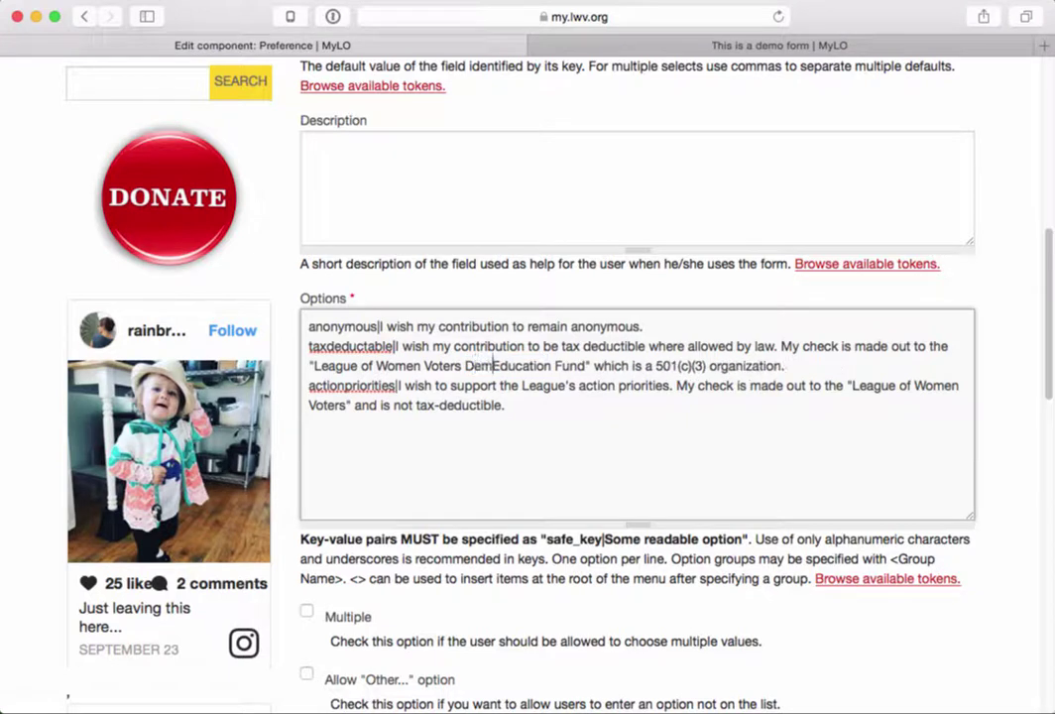
{"action": "key", "text": "BackSpace"}
{"action": "key", "text": "BackSpace"}
{"action": "type", "text": "al"}
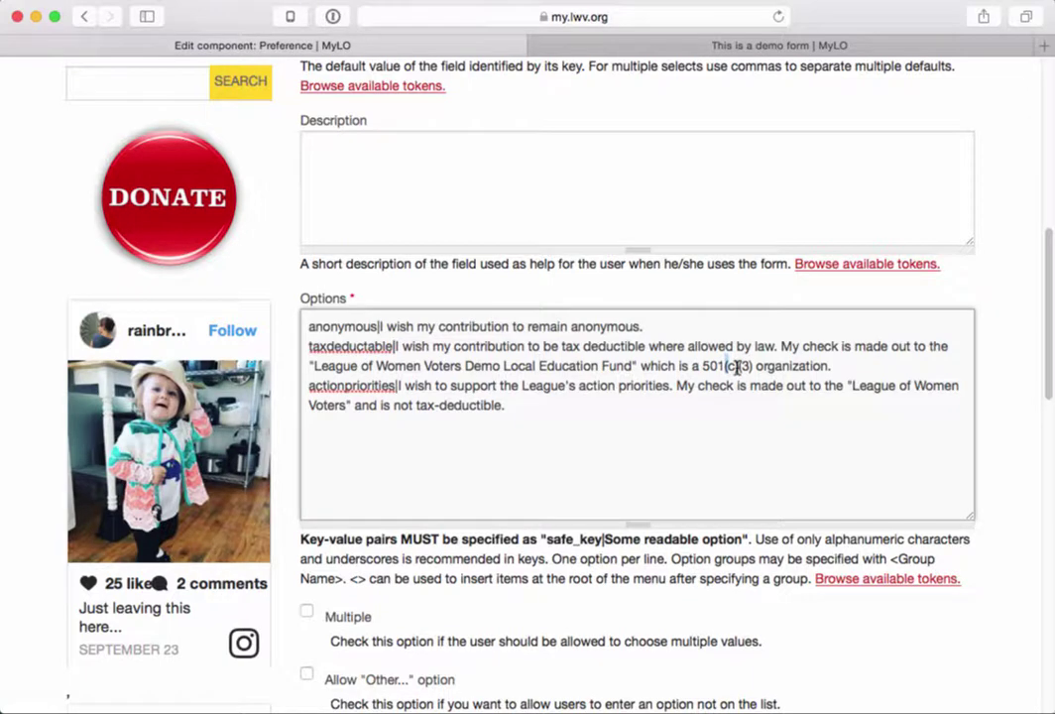
{"action": "left_click", "coordinate": [737, 366]}
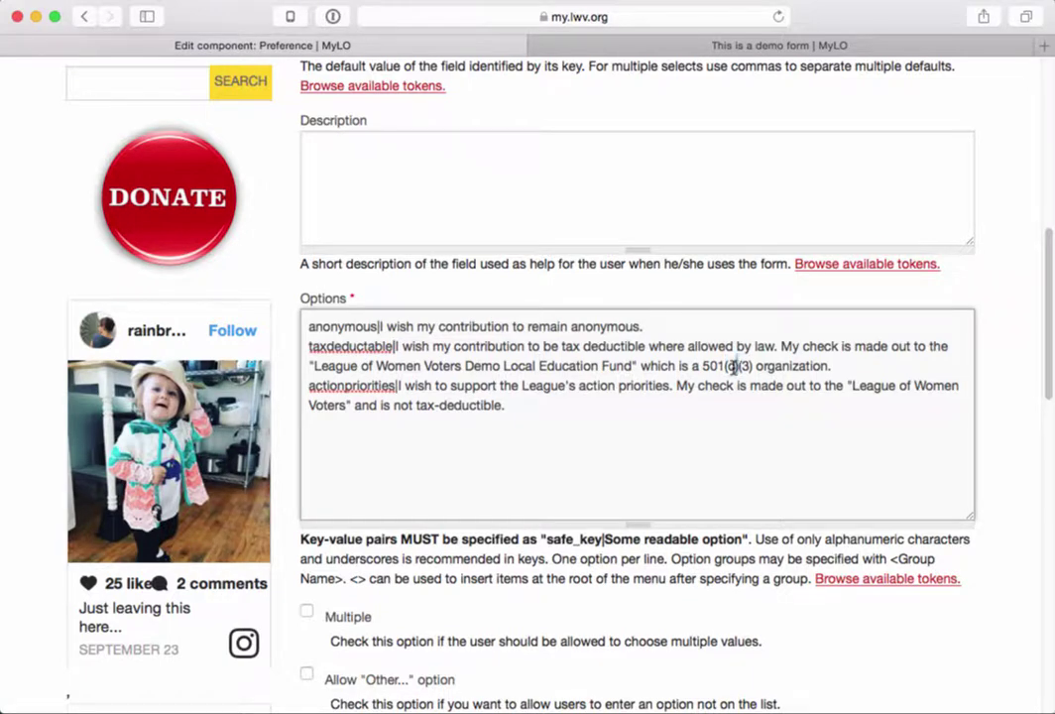
{"action": "double_click", "coordinate": [346, 345]}
{"action": "left_click_drag", "start_coordinate": [359, 345], "coordinate": [378, 345]}
{"action": "scroll", "coordinate": [434, 566], "scroll_direction": "down", "scroll_amount": 2}
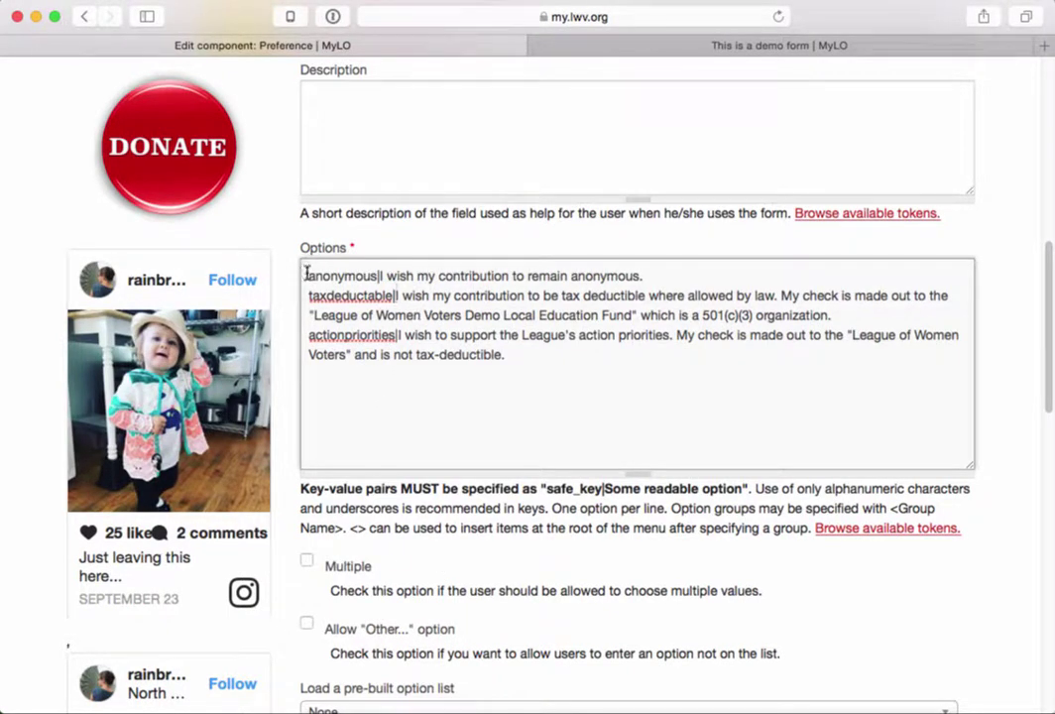
{"action": "left_click_drag", "start_coordinate": [306, 274], "coordinate": [309, 369]}
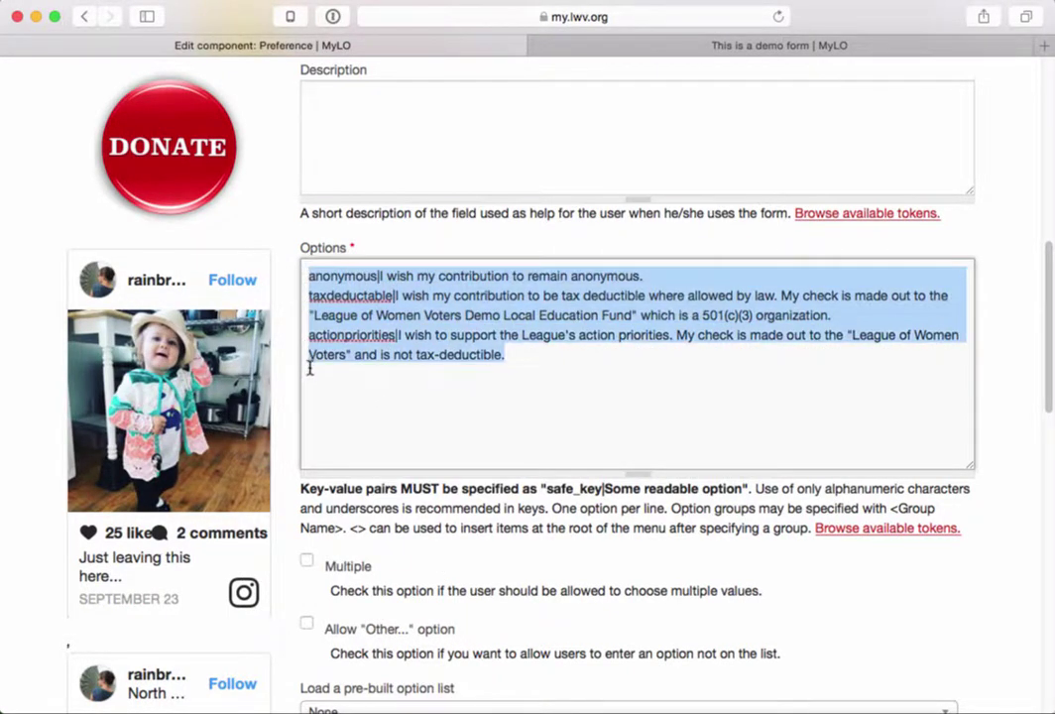
{"action": "double_click", "coordinate": [334, 294]}
{"action": "double_click", "coordinate": [328, 336]}
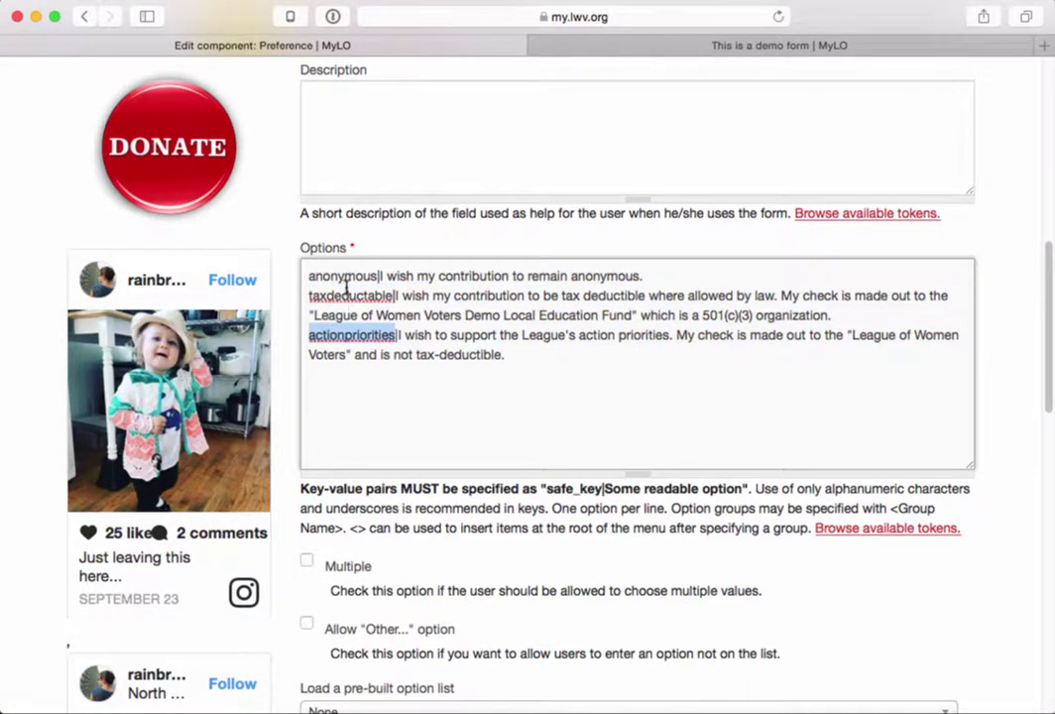
{"action": "double_click", "coordinate": [346, 276]}
{"action": "double_click", "coordinate": [348, 296]}
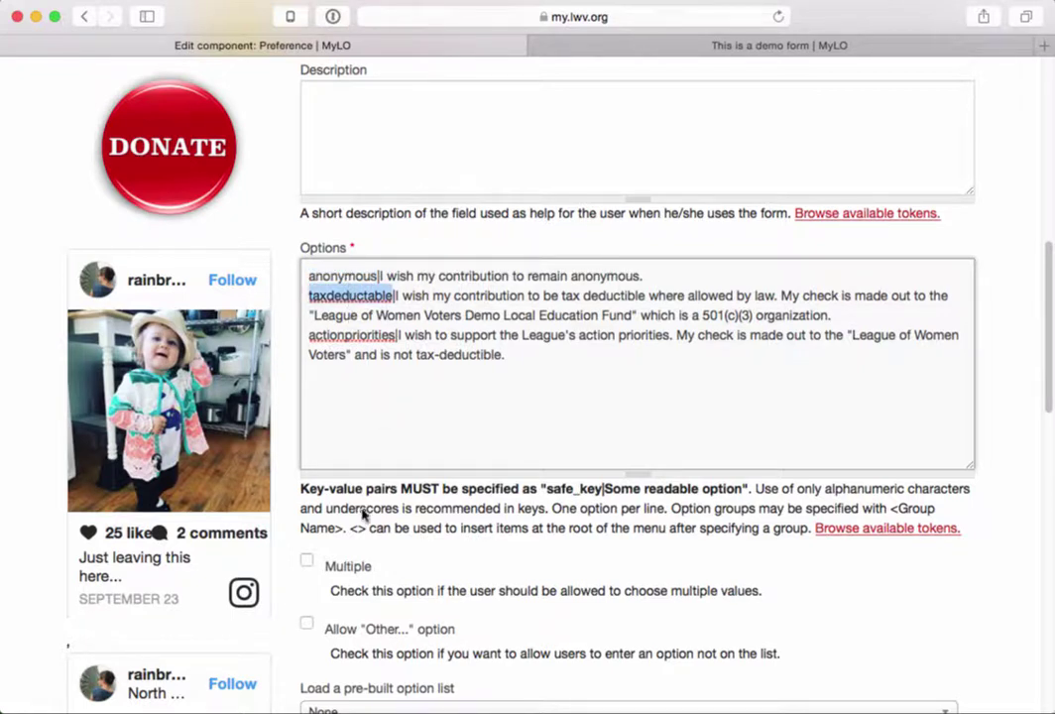
- Enable Multiple selections and the Allow 'Other...' option on the Preference field
{"action": "left_click", "coordinate": [307, 563]}
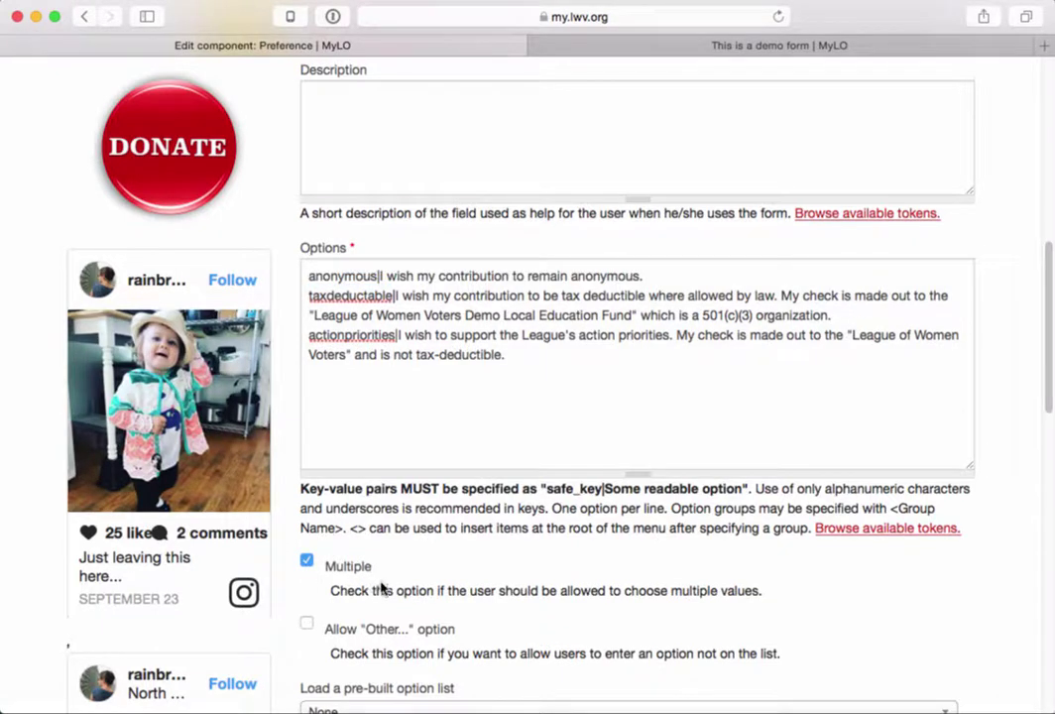
{"action": "left_click_drag", "start_coordinate": [793, 598], "coordinate": [515, 575]}
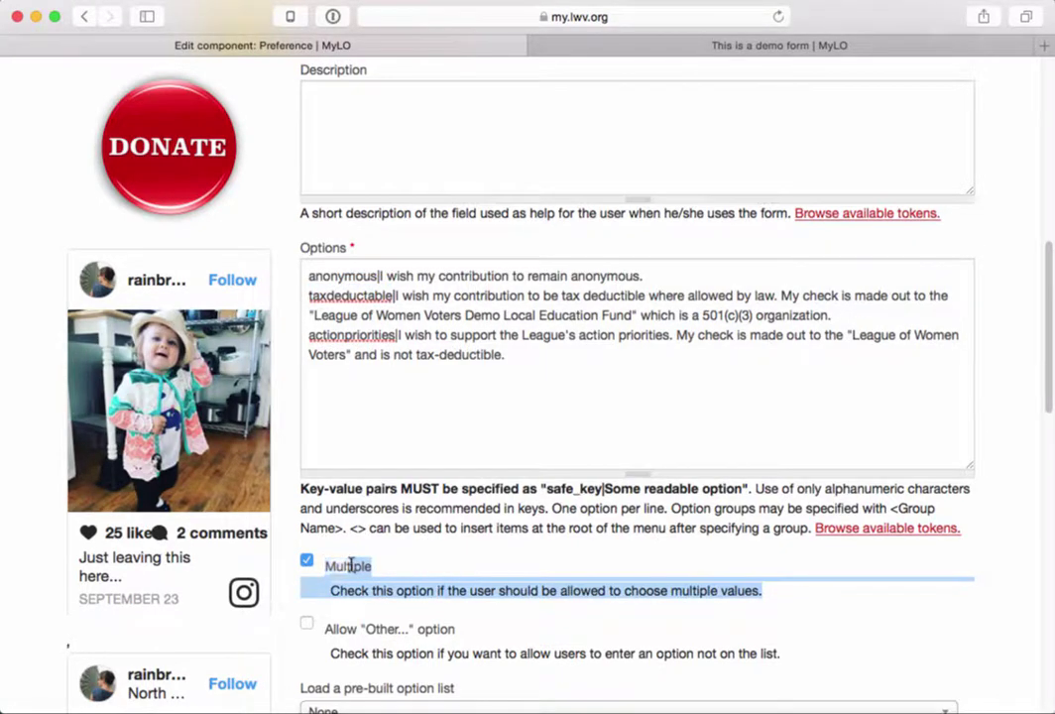
{"action": "scroll", "coordinate": [617, 575], "scroll_direction": "down", "scroll_amount": 3}
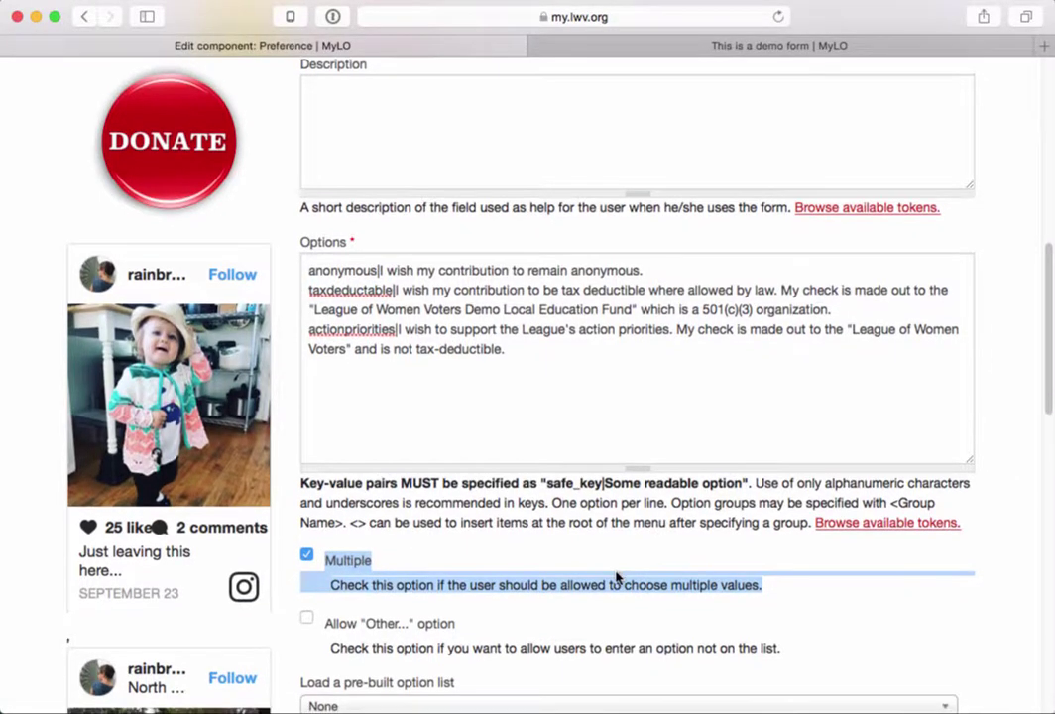
{"action": "scroll", "coordinate": [617, 577], "scroll_direction": "down", "scroll_amount": 2}
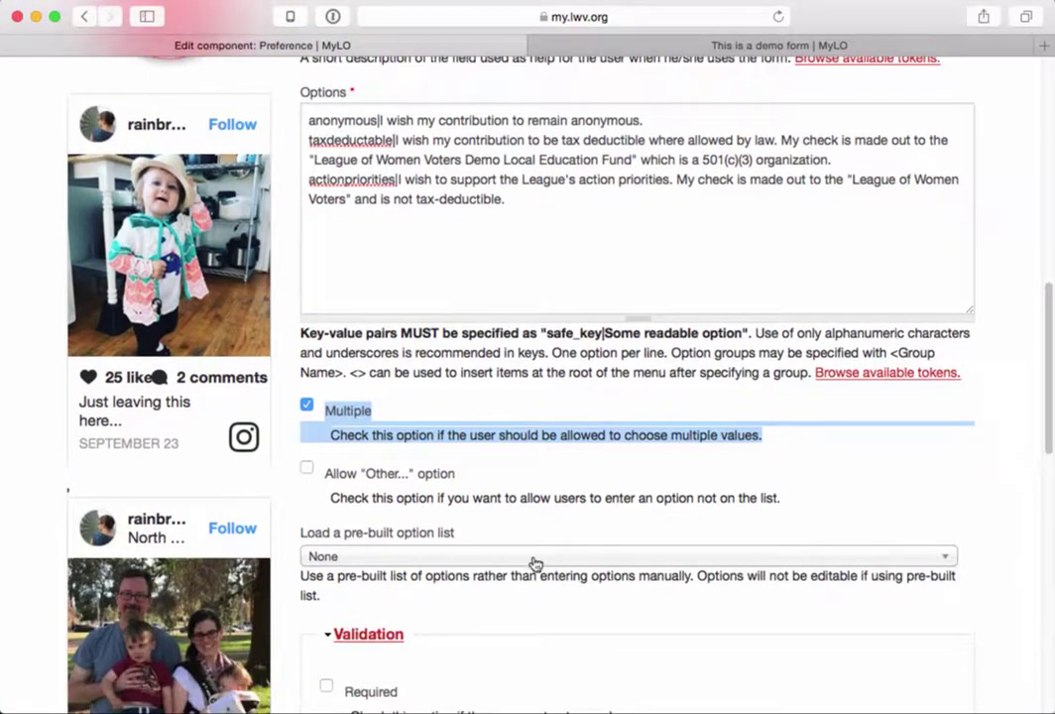
{"action": "left_click", "coordinate": [305, 474]}
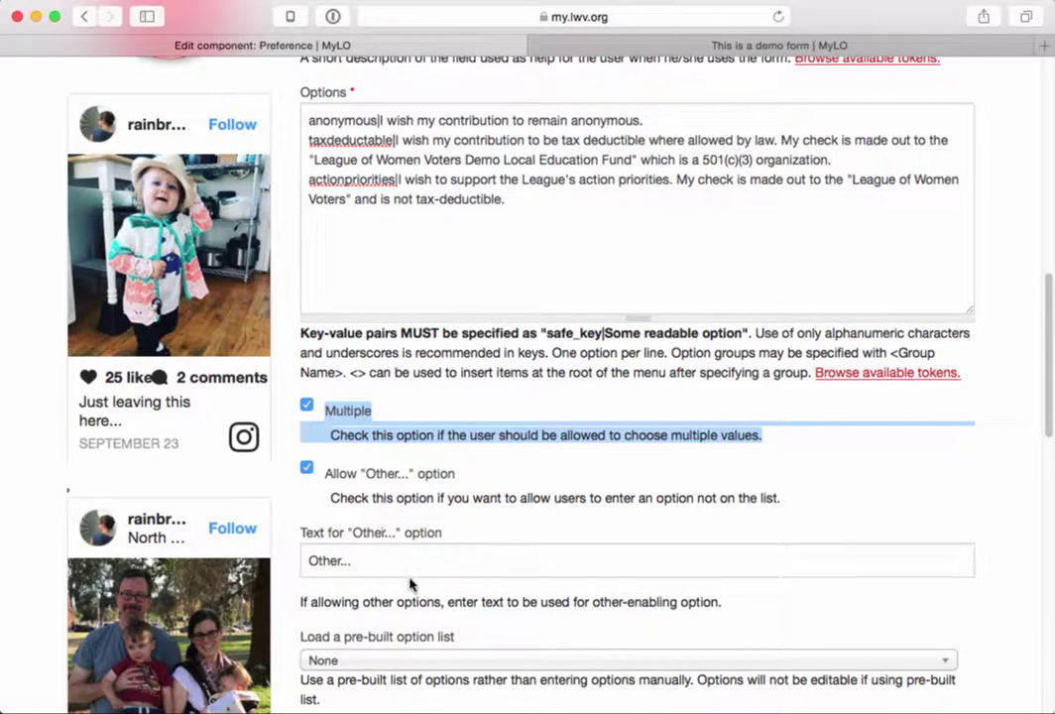
{"action": "scroll", "coordinate": [404, 576], "scroll_direction": "down", "scroll_amount": 3}
{"action": "scroll", "coordinate": [404, 575], "scroll_direction": "down", "scroll_amount": 20}
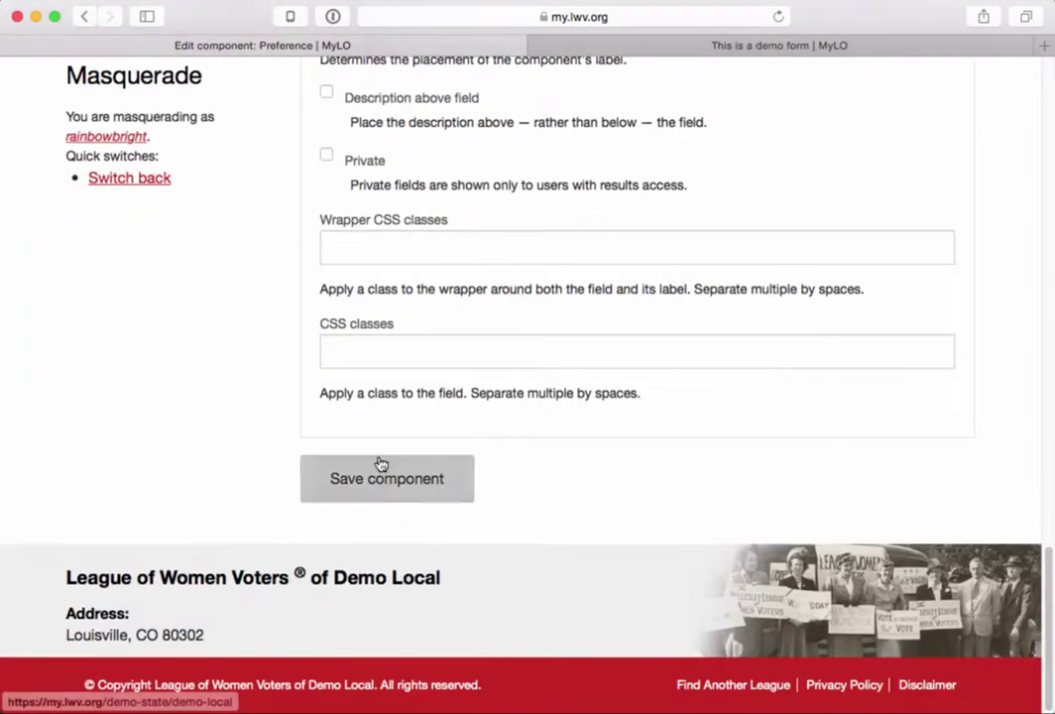
- Save the Preference component and view the published demo form
{"action": "left_click", "coordinate": [379, 482]}
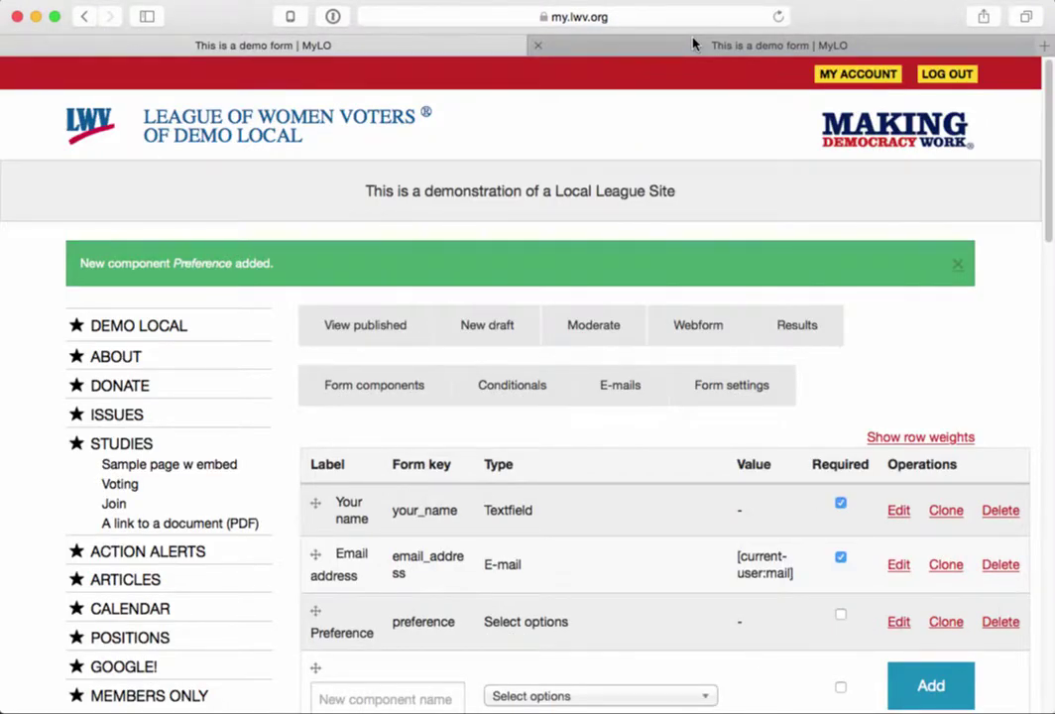
{"action": "left_click", "coordinate": [693, 44]}
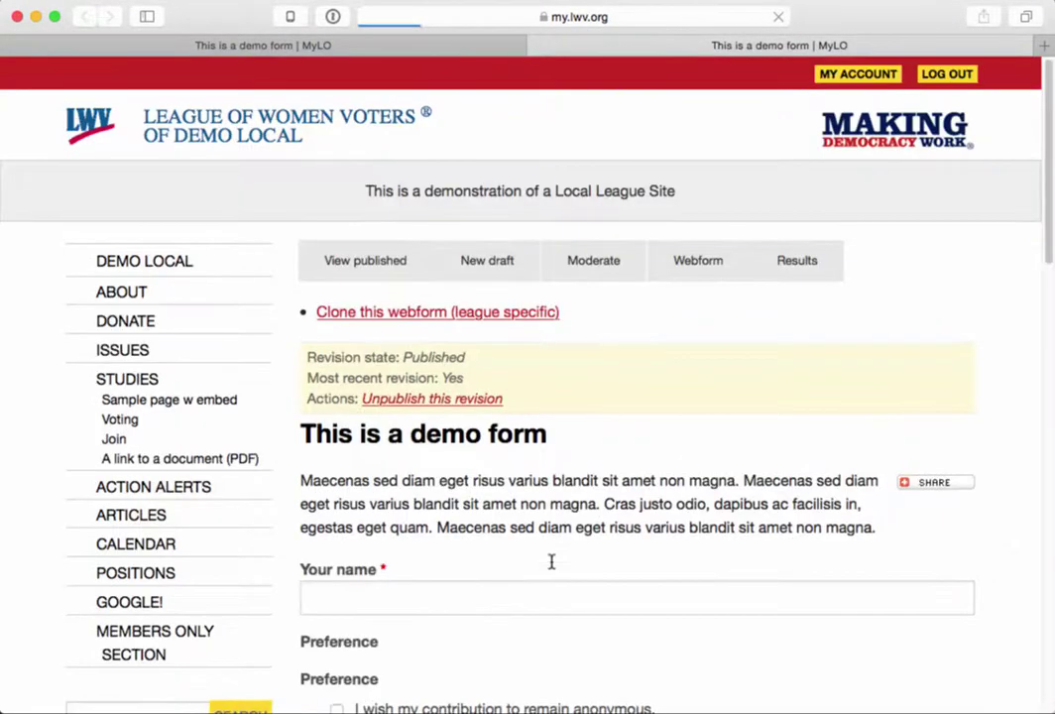
{"action": "scroll", "coordinate": [519, 582], "scroll_direction": "down", "scroll_amount": 5}
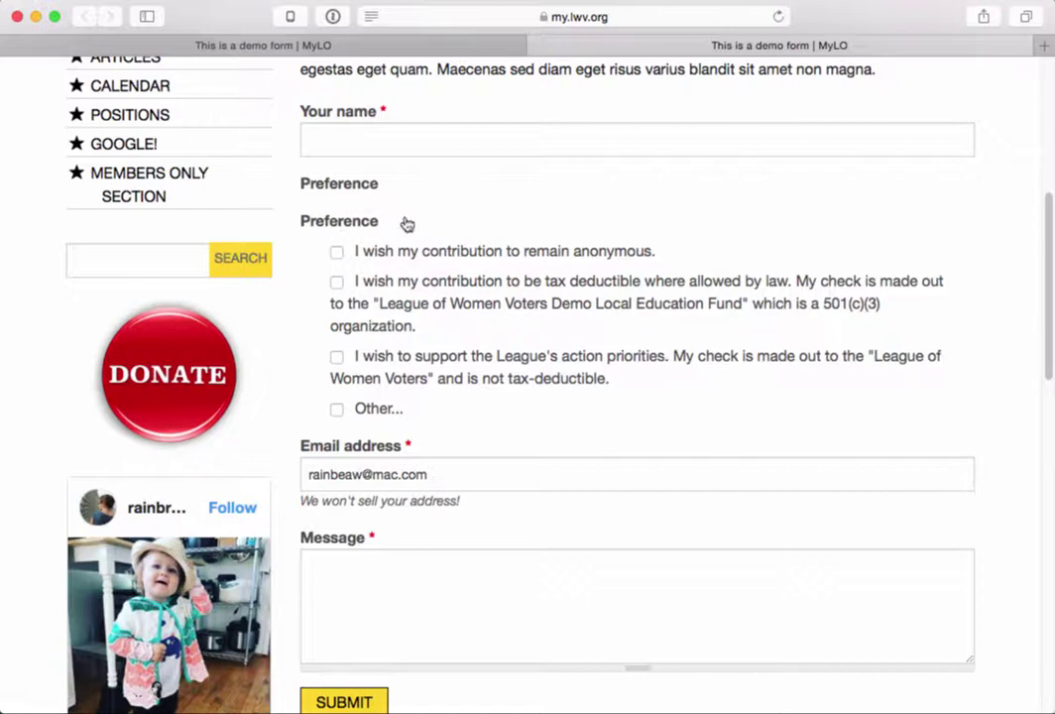
- Test the anonymous, tax-deductible, action-priorities and Other... checkboxes on the published form
{"action": "left_click", "coordinate": [337, 253]}
{"action": "left_click_drag", "start_coordinate": [375, 220], "coordinate": [299, 183]}
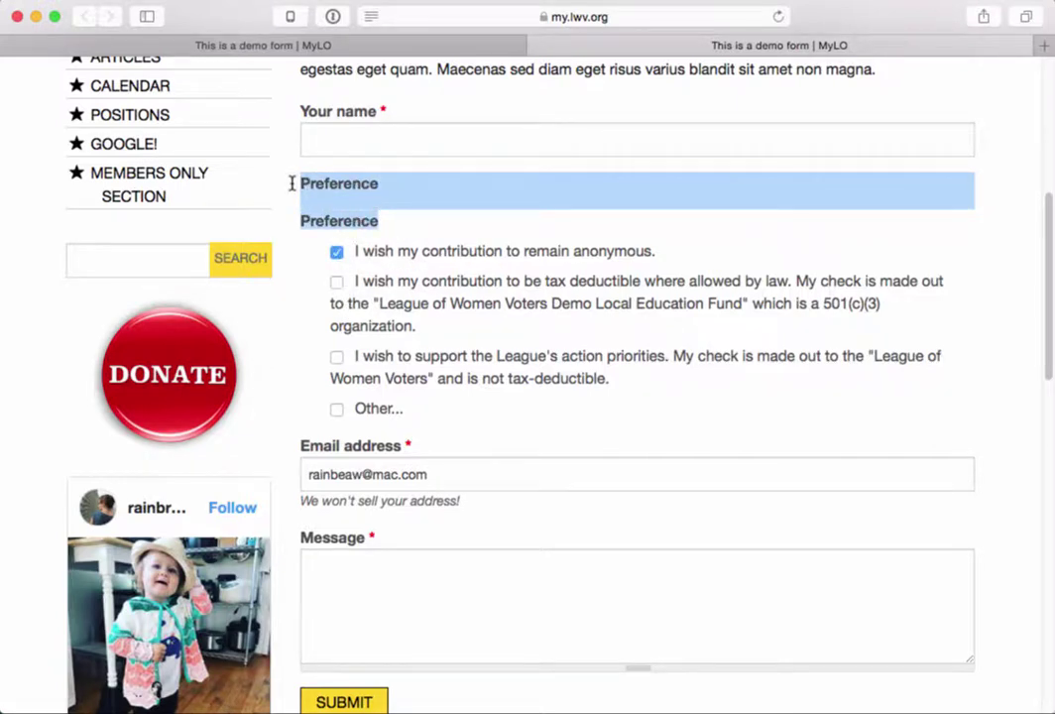
{"action": "left_click", "coordinate": [439, 294]}
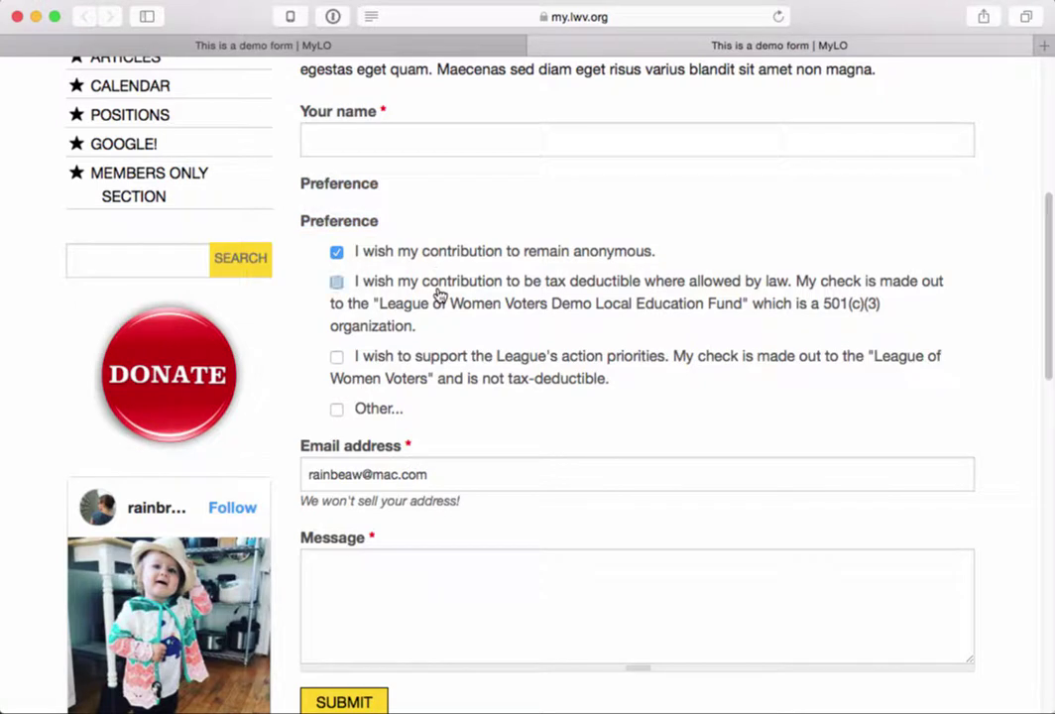
{"action": "left_click", "coordinate": [337, 359]}
{"action": "left_click", "coordinate": [337, 282]}
{"action": "left_click", "coordinate": [337, 254]}
{"action": "left_click", "coordinate": [337, 358]}
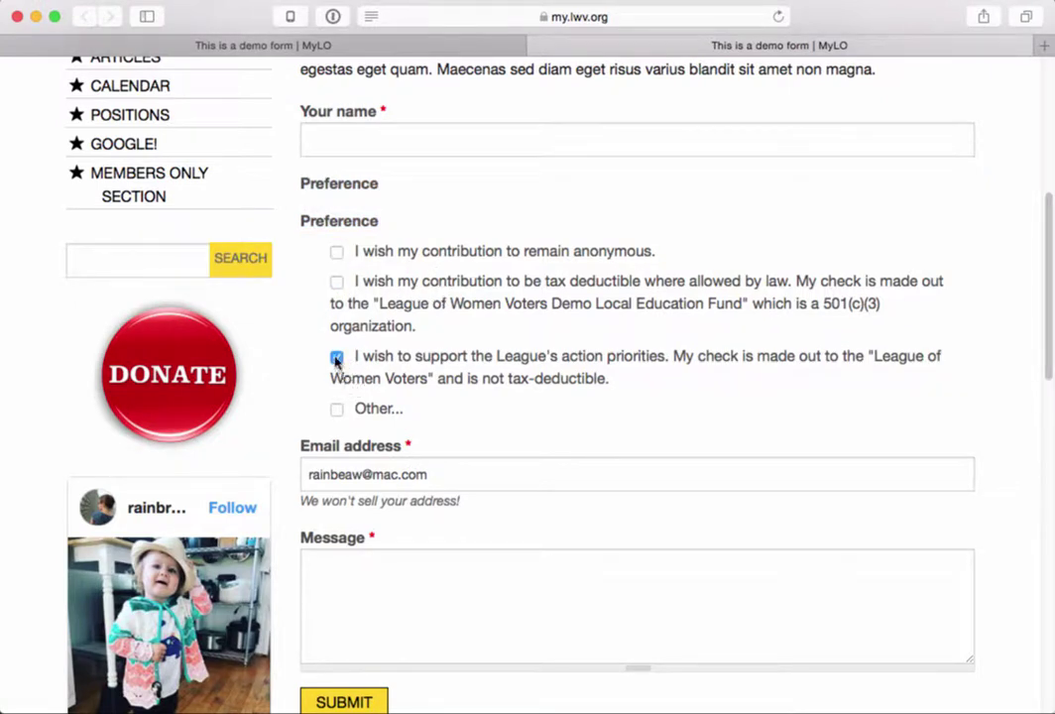
{"action": "left_click", "coordinate": [337, 410]}
{"action": "left_click", "coordinate": [351, 442]}
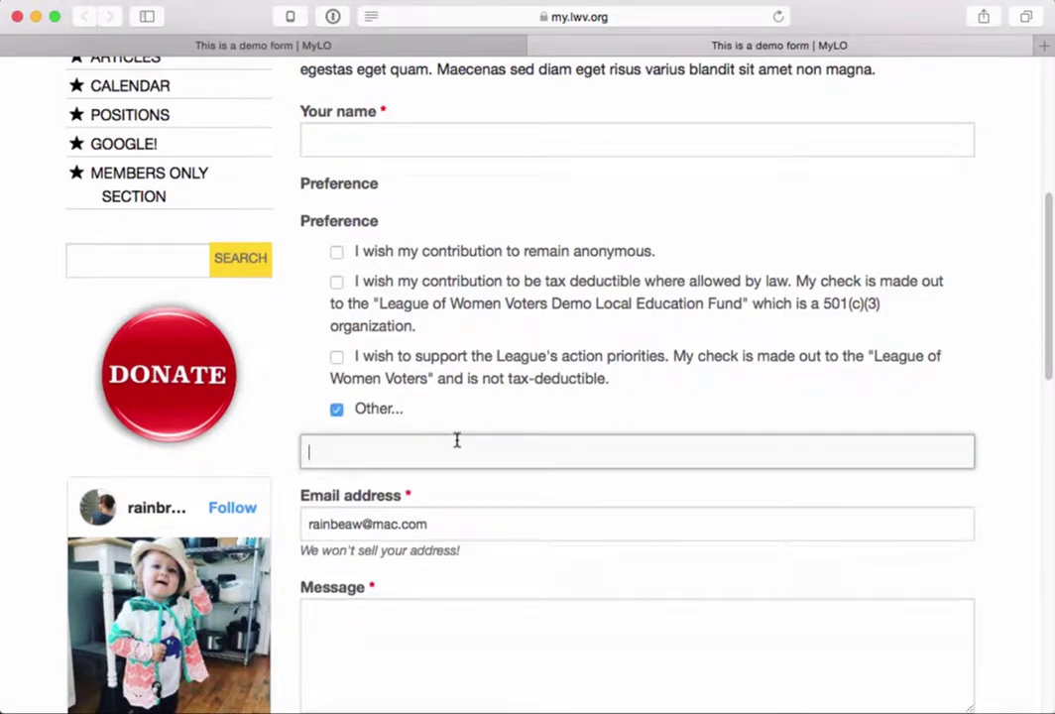
{"action": "left_click", "coordinate": [337, 409]}
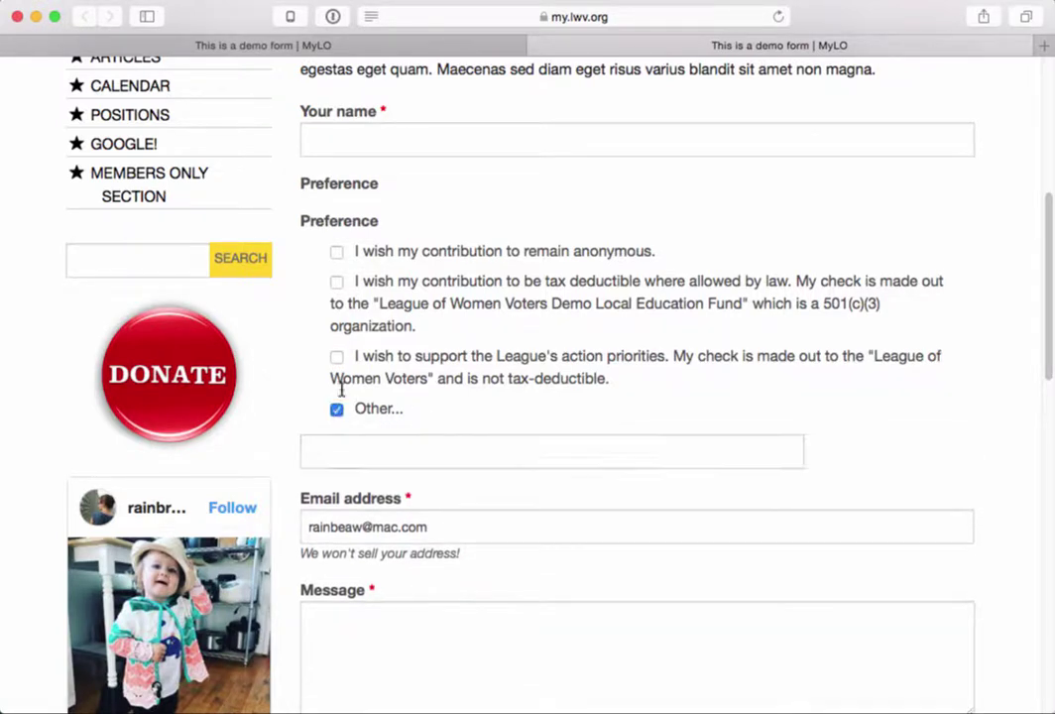
{"action": "left_click", "coordinate": [337, 253]}
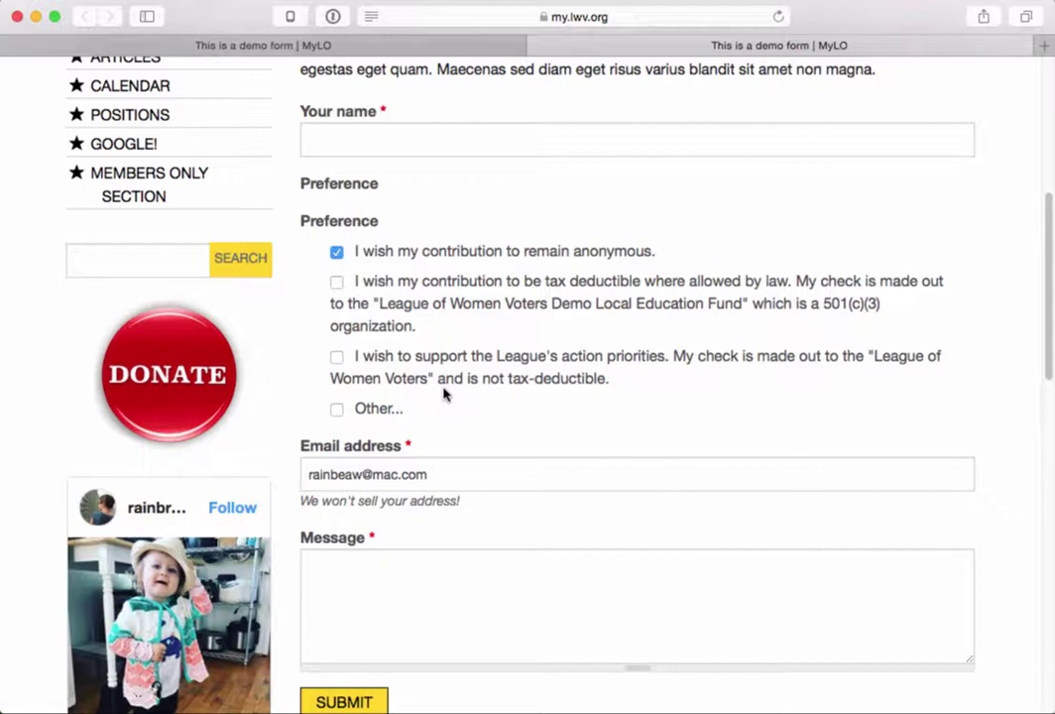
{"action": "scroll", "coordinate": [453, 252], "scroll_direction": "up", "scroll_amount": 5}
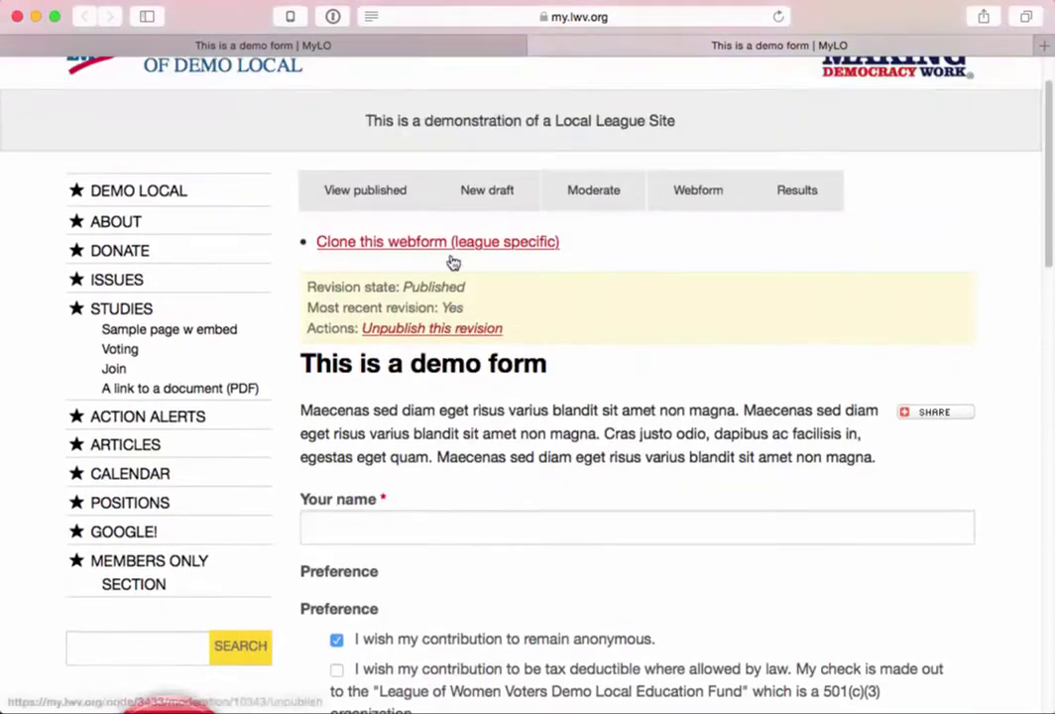
{"action": "scroll", "coordinate": [452, 261], "scroll_direction": "up", "scroll_amount": 1}
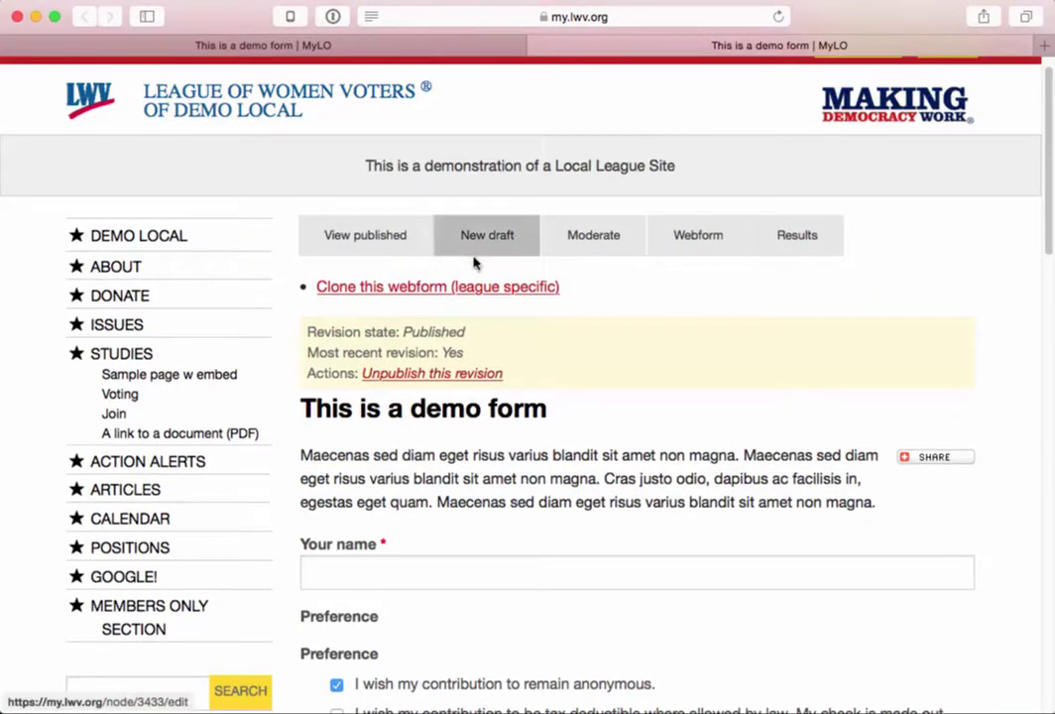
- Add a required Select options component named 'Subject' to the demo form
{"action": "left_click", "coordinate": [478, 46]}
{"action": "scroll", "coordinate": [494, 505], "scroll_direction": "down", "scroll_amount": 4}
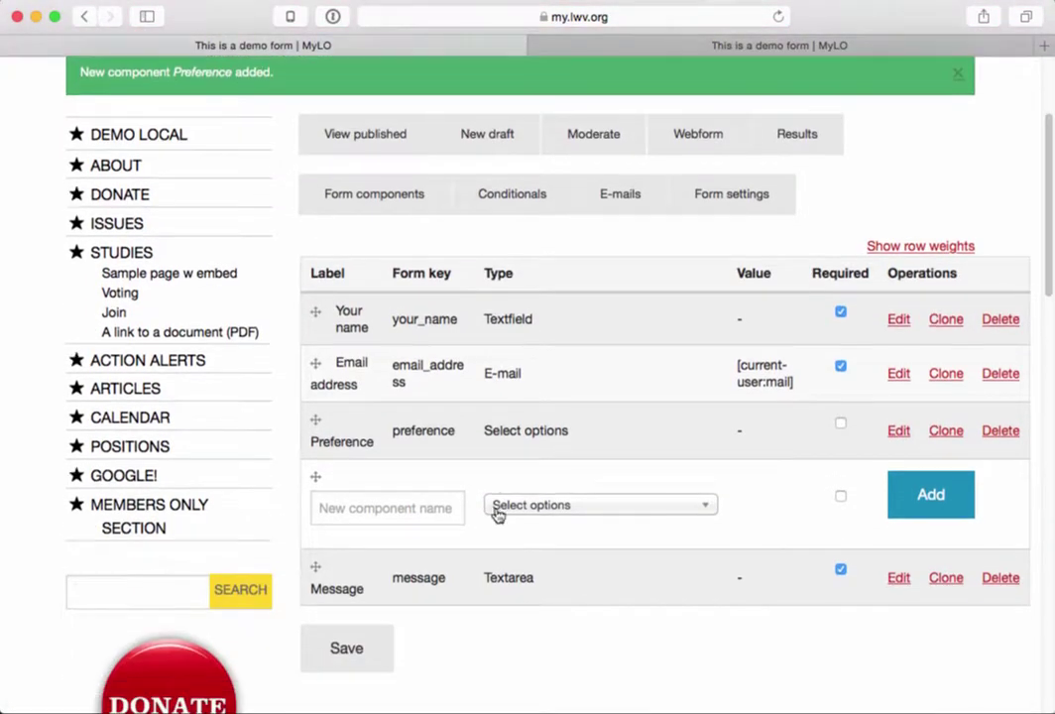
{"action": "left_click", "coordinate": [400, 509]}
{"action": "type", "text": "R"}
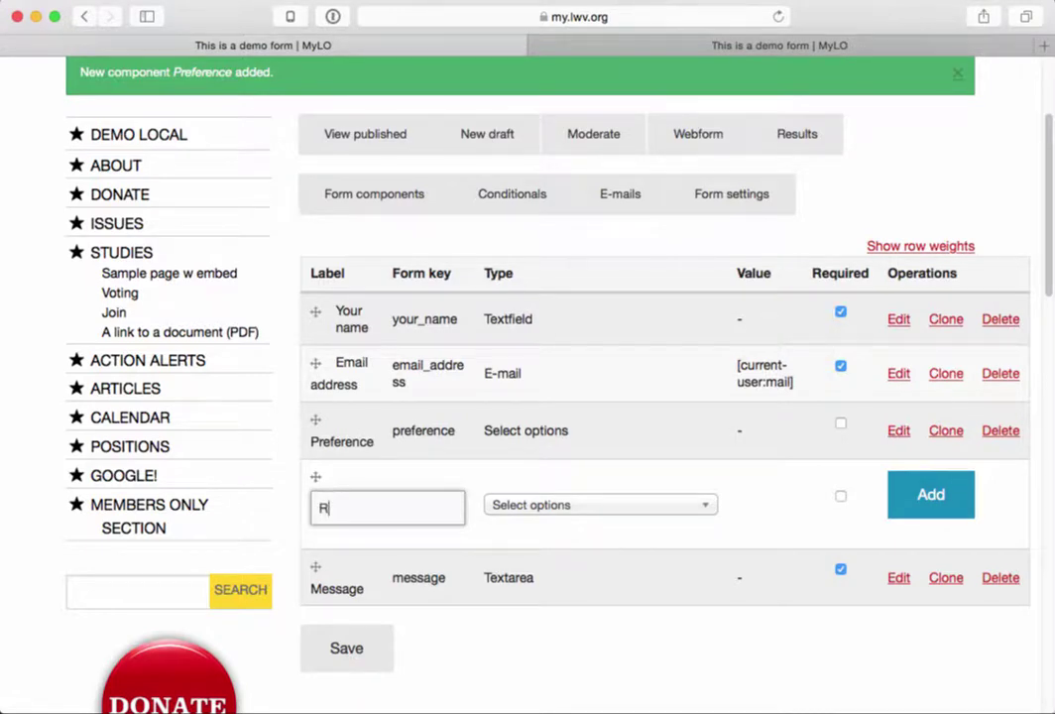
{"action": "type", "text": "e"}
{"action": "key", "text": "BackSpace"}
{"action": "key", "text": "BackSpace"}
{"action": "type", "text": "Subject"}
{"action": "left_click", "coordinate": [622, 508]}
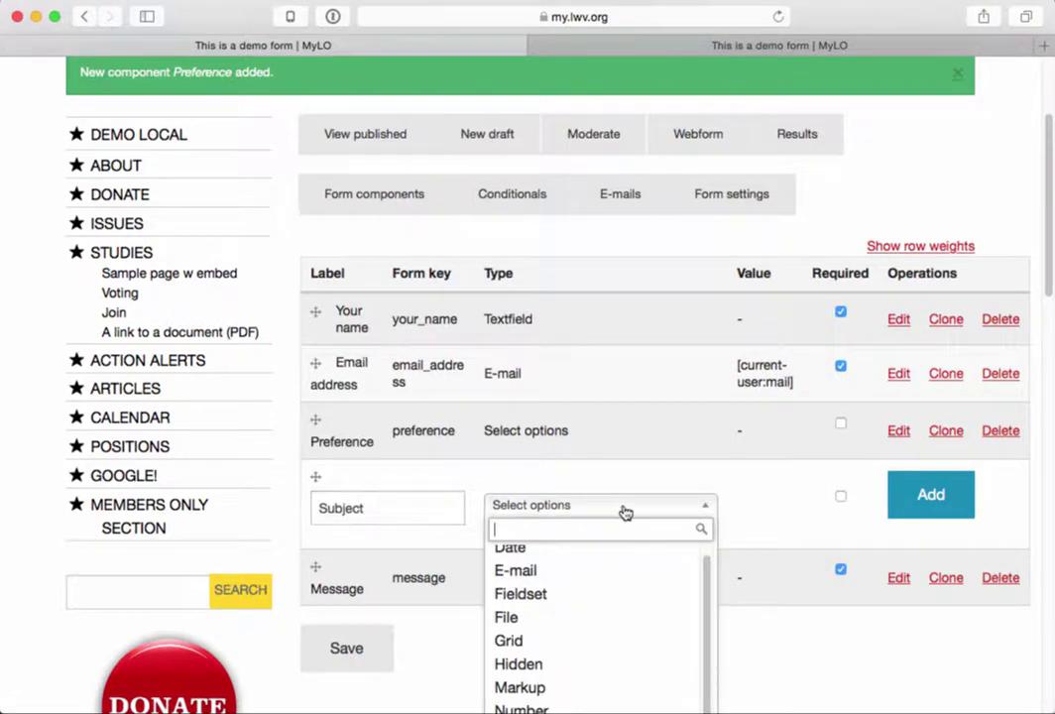
{"action": "left_click", "coordinate": [766, 488]}
{"action": "left_click", "coordinate": [841, 497]}
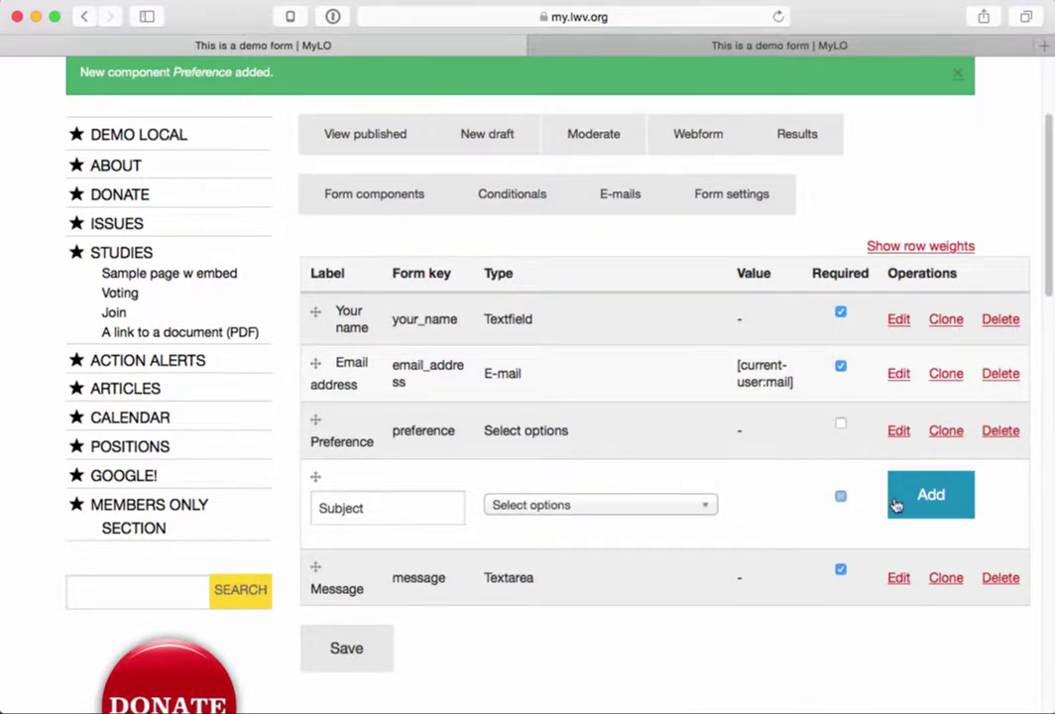
{"action": "left_click", "coordinate": [933, 495]}
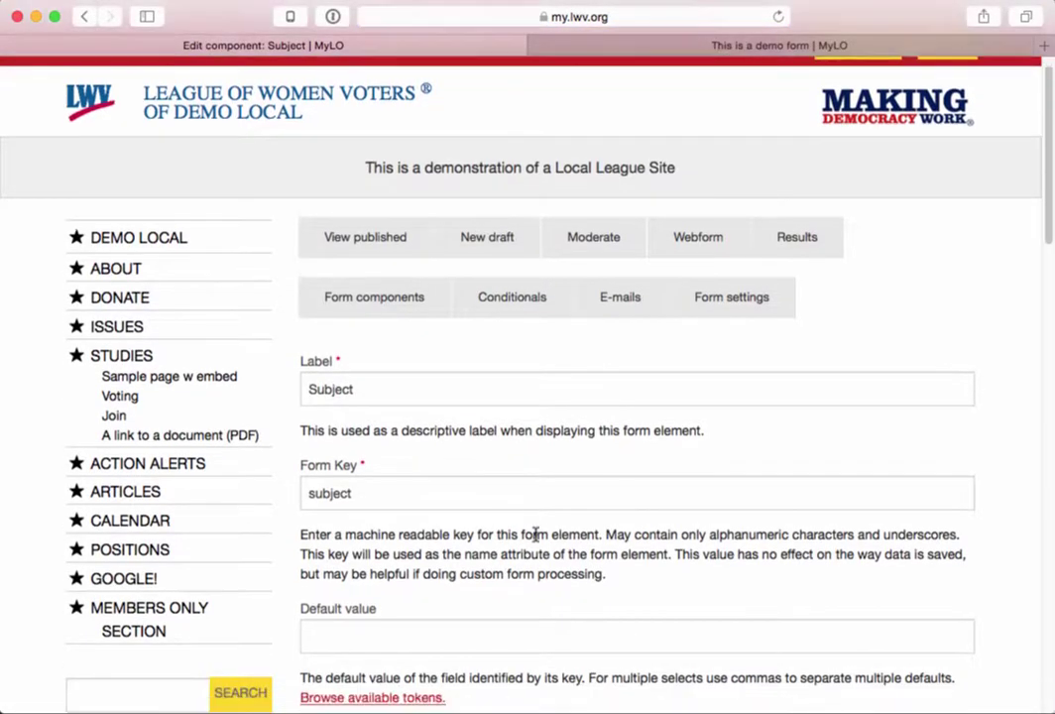
- Enter the first Subject option, memberservices|Member Services, in the Options box
{"action": "scroll", "coordinate": [536, 535], "scroll_direction": "down", "scroll_amount": 7}
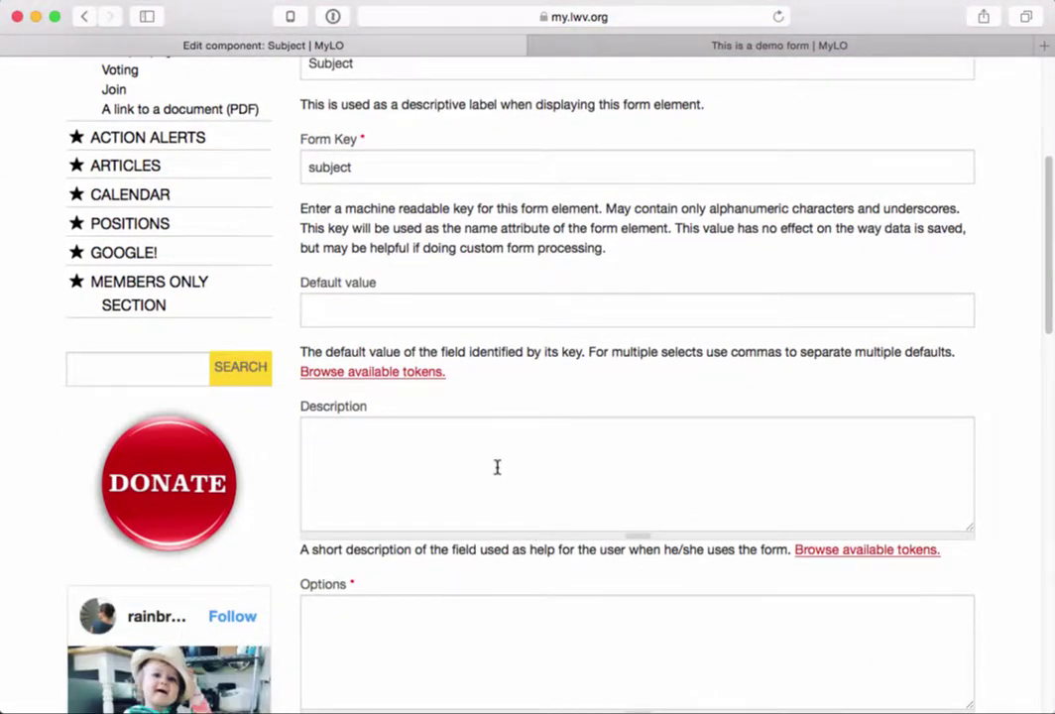
{"action": "scroll", "coordinate": [497, 467], "scroll_direction": "down", "scroll_amount": 4}
{"action": "left_click", "coordinate": [478, 485]}
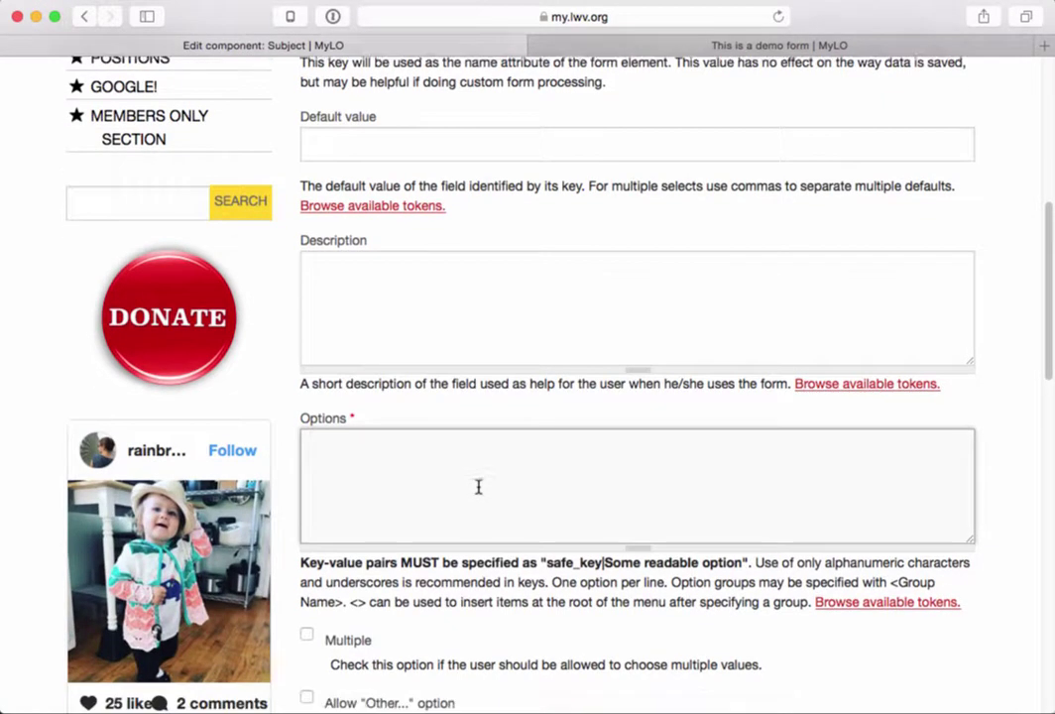
{"action": "scroll", "coordinate": [478, 486], "scroll_direction": "down", "scroll_amount": 2}
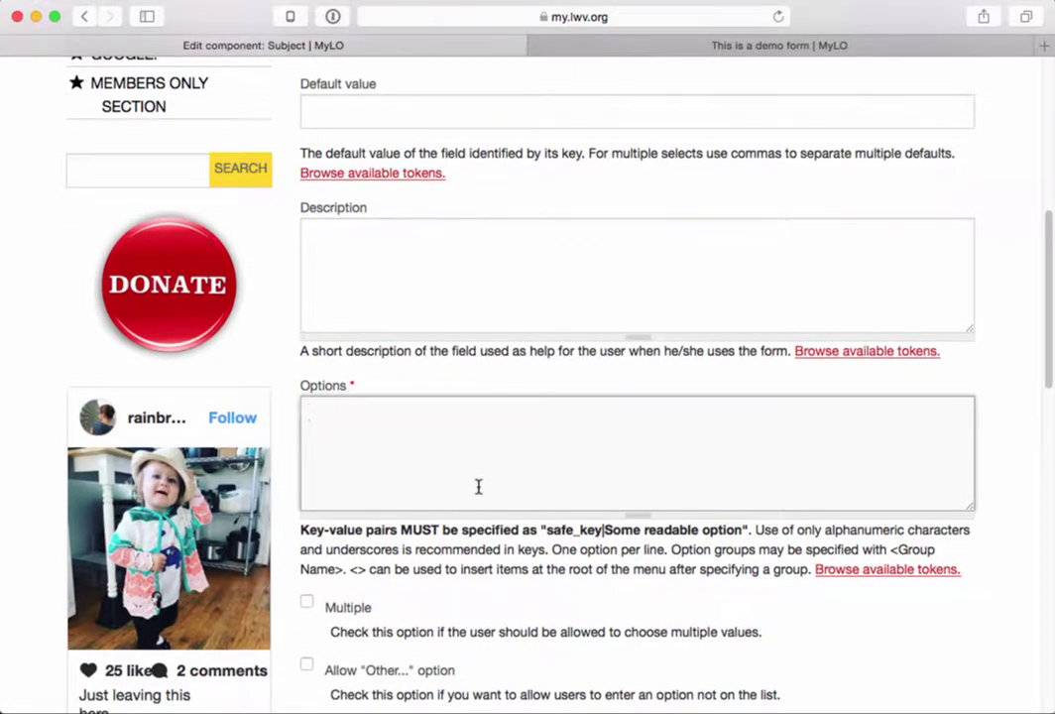
{"action": "type", "text": "memb"}
{"action": "key", "text": "BackSpace"}
{"action": "key", "text": "BackSpace"}
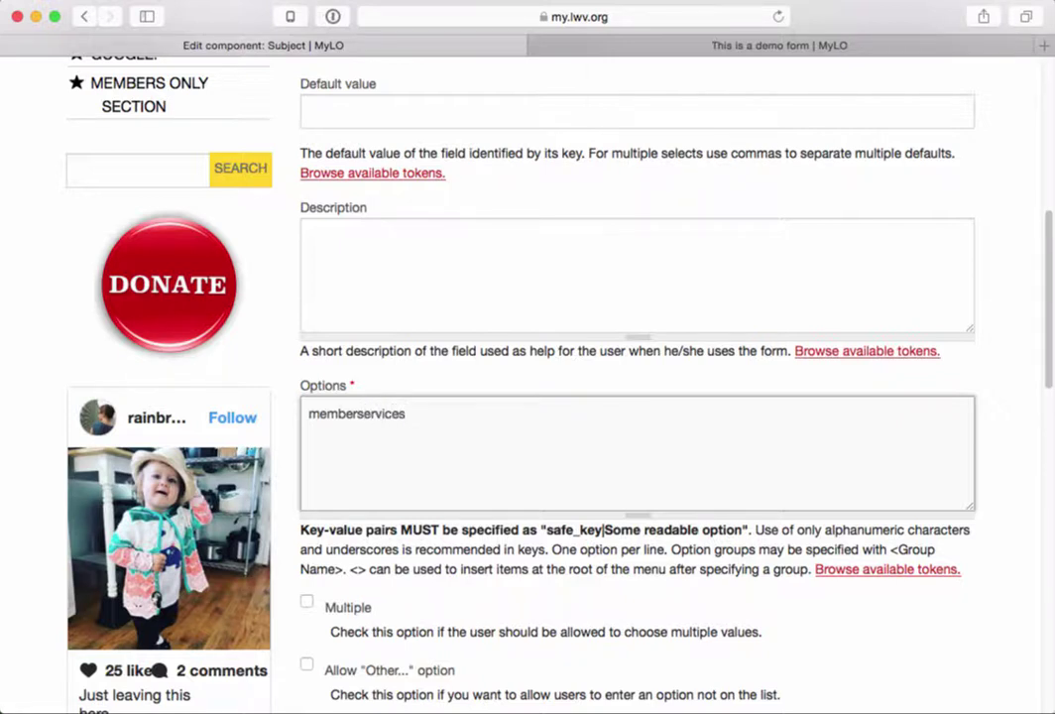
{"action": "type", "text": "ervices|Member"}
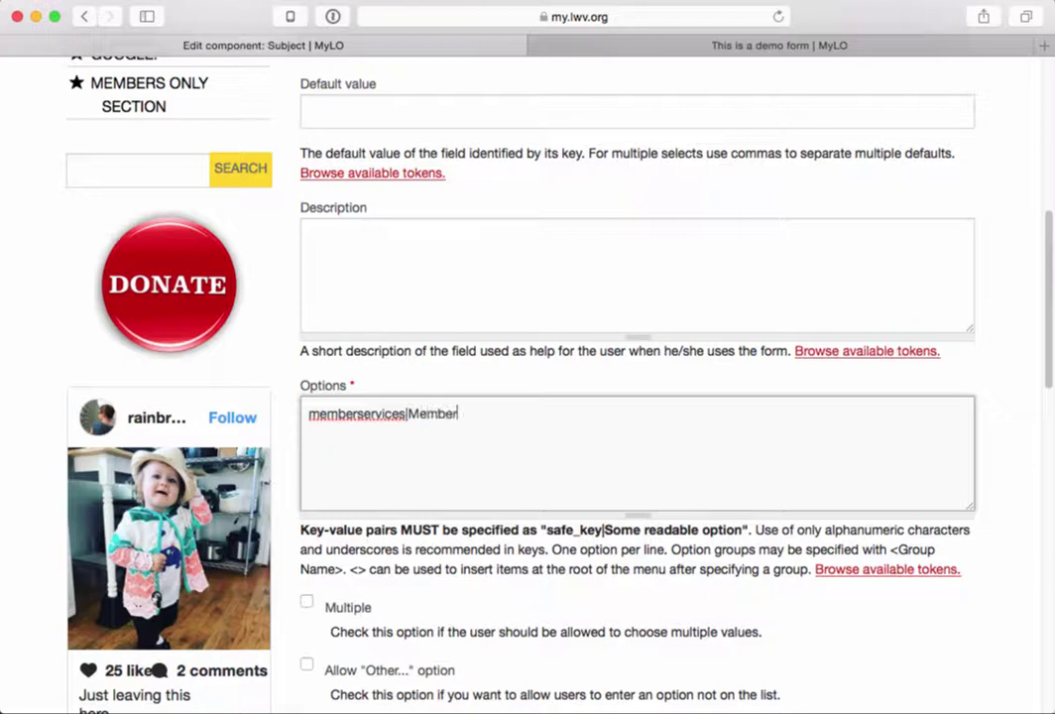
{"action": "type", "text": " Se"}
{"action": "key", "text": "BackSpace"}
{"action": "type", "text": "SErv"}
{"action": "key", "text": "BackSpace"}
{"action": "key", "text": "BackSpace"}
{"action": "key", "text": "BackSpace"}
{"action": "type", "text": "erv"}
{"action": "type", "text": "ct"}
- Add the options action|Action and redistrictingcommittee|Redistricting Committee on separate lines
{"action": "key", "text": "BackSpace"}
{"action": "key", "text": "BackSpace"}
{"action": "key", "text": "BackSpace"}
{"action": "type", "text": "action|Action "}
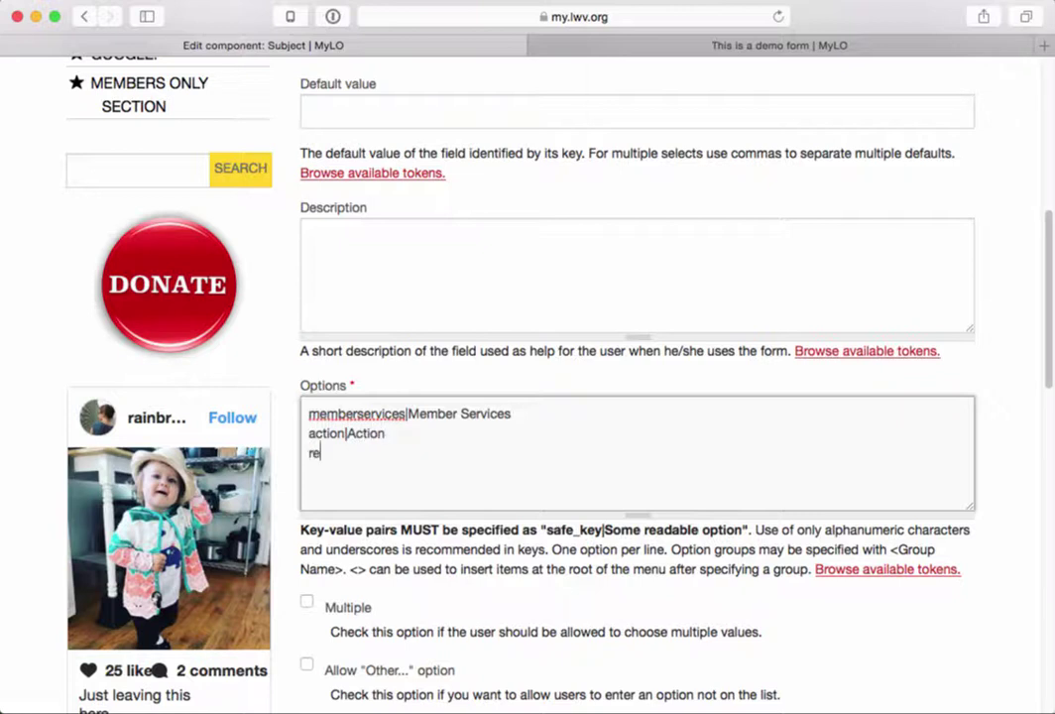
{"action": "type", "text": "redistrictingcommittee"}
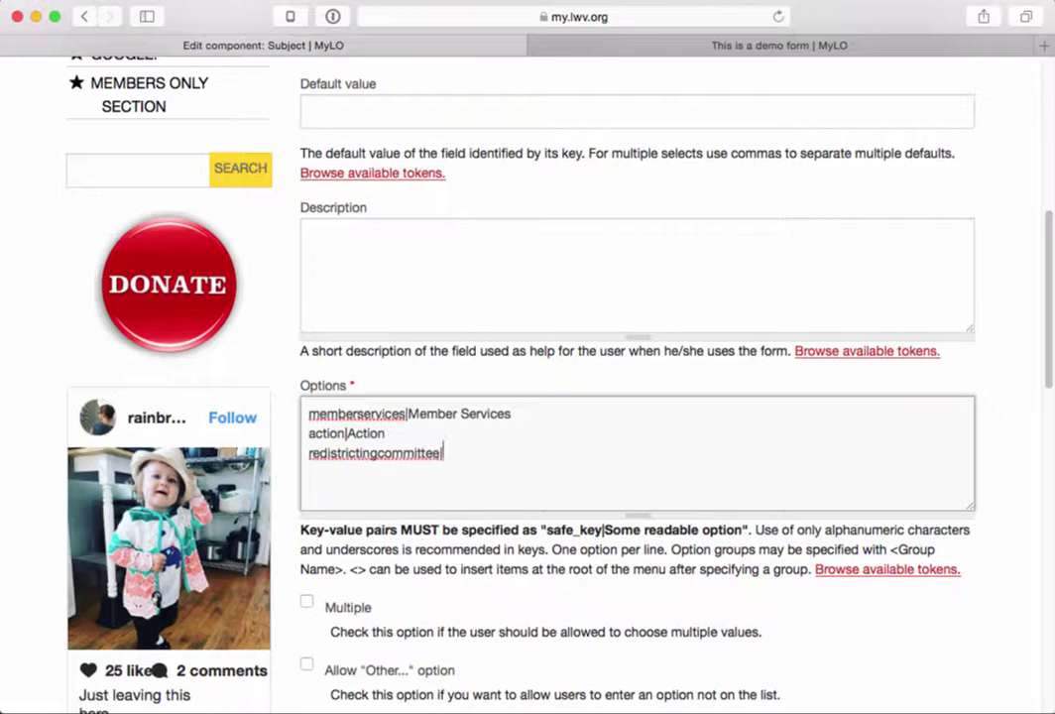
{"action": "type", "text": "|Re"}
{"action": "type", "text": "districting C"}
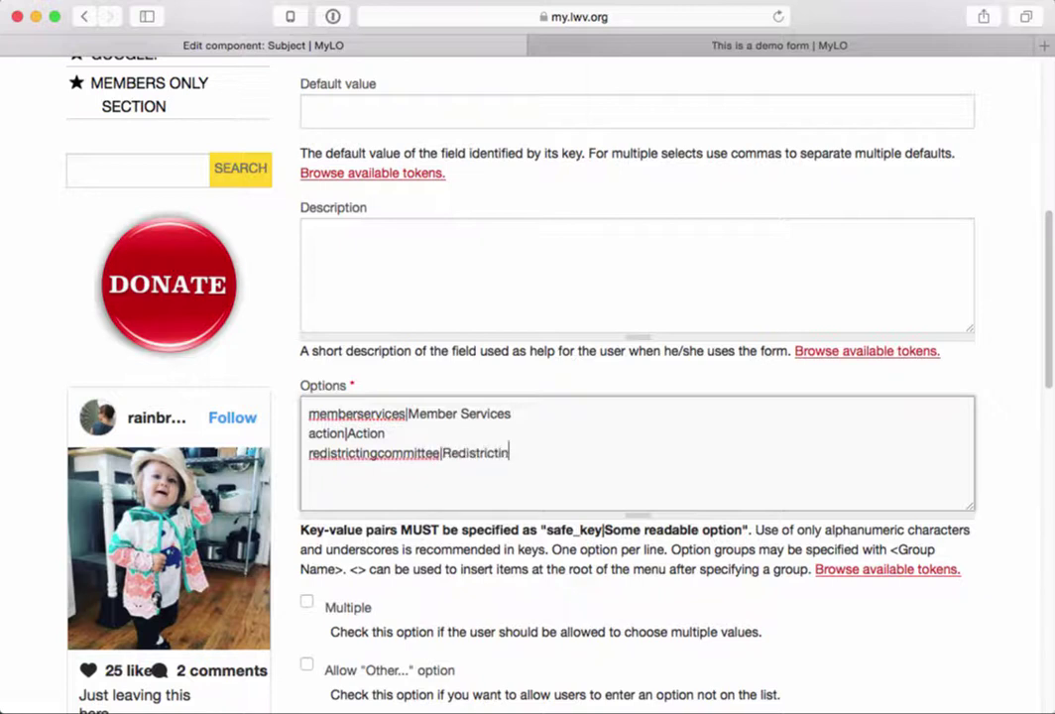
{"action": "key", "text": "BackSpace"}
{"action": "type", "text": "Committee"}
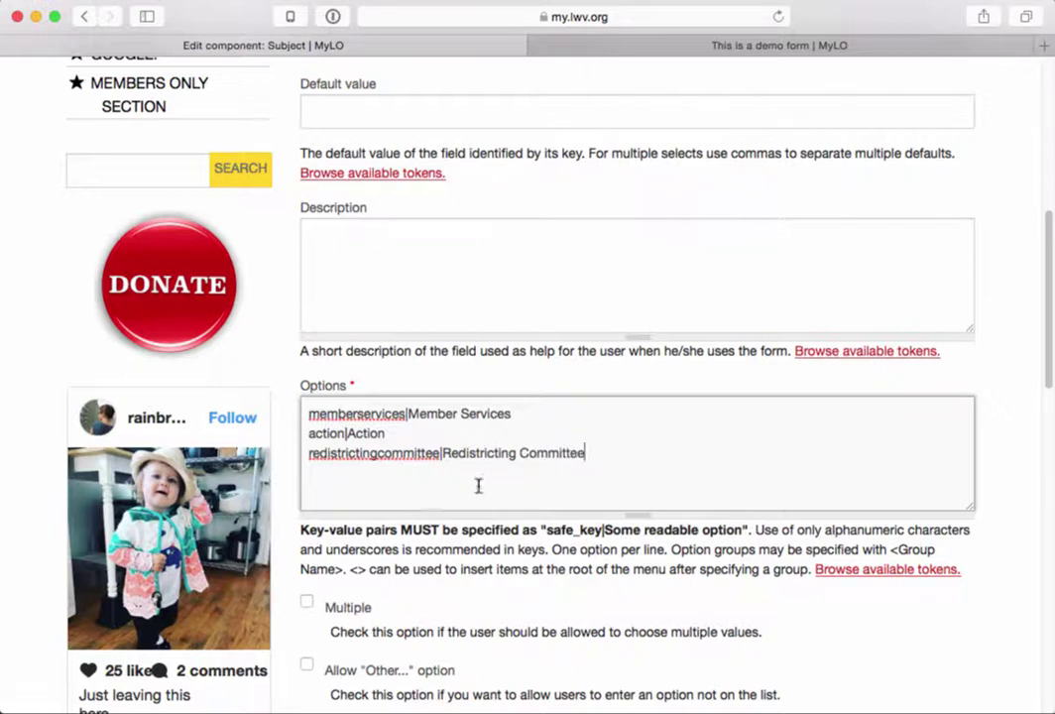
{"action": "left_click_drag", "start_coordinate": [441, 453], "coordinate": [586, 453]}
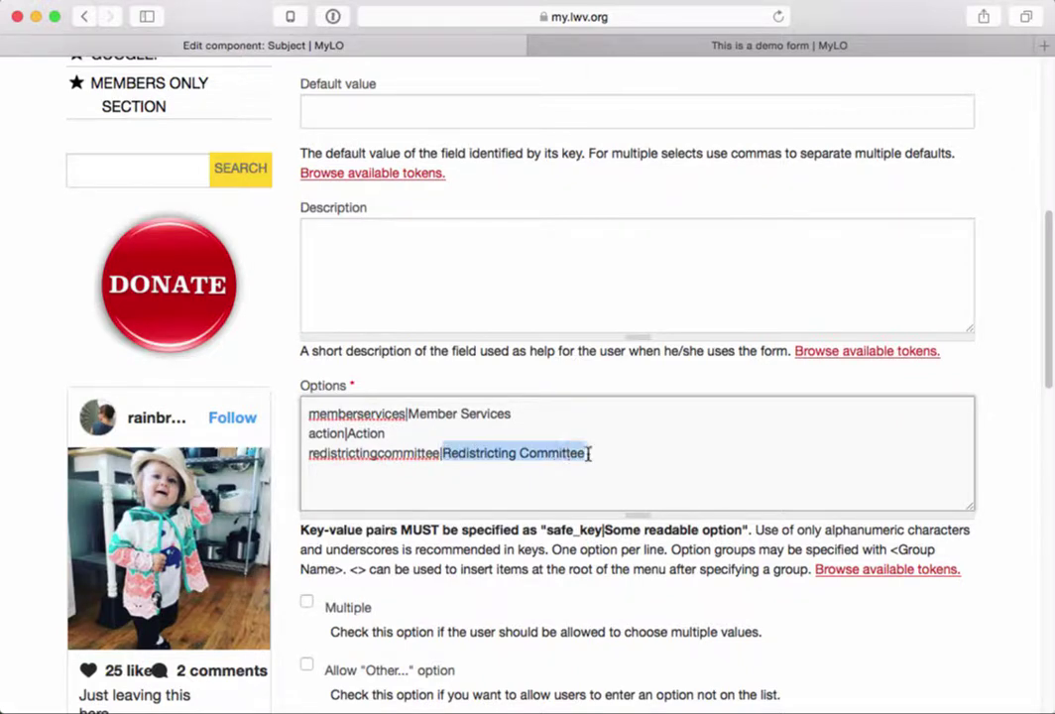
{"action": "double_click", "coordinate": [314, 454]}
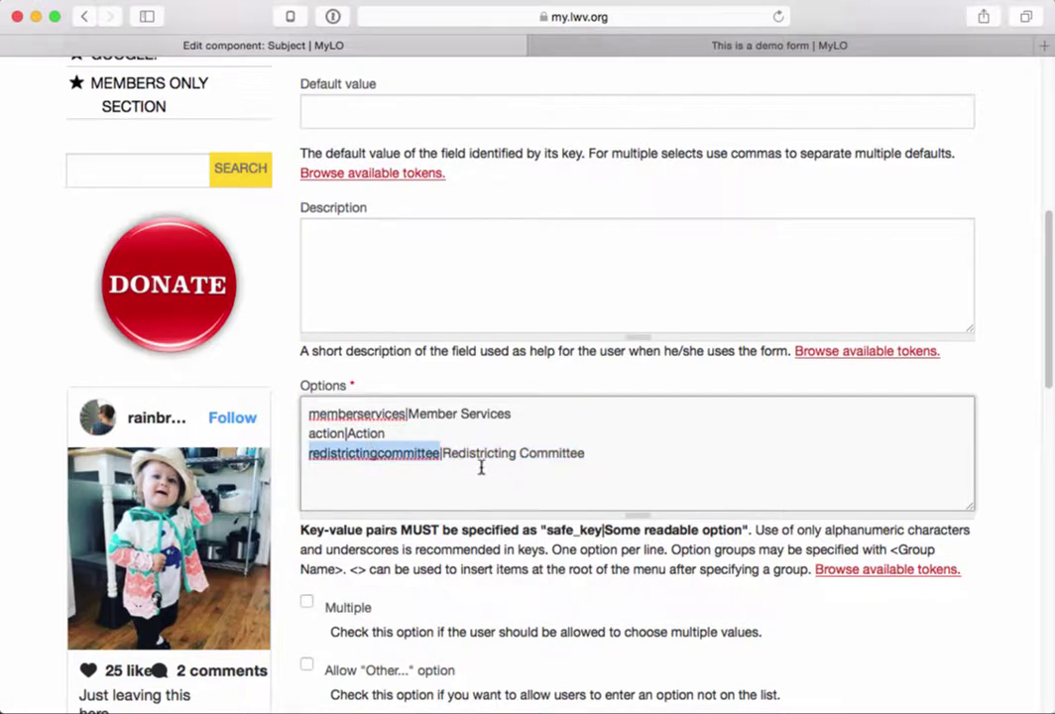
{"action": "left_click", "coordinate": [441, 453]}
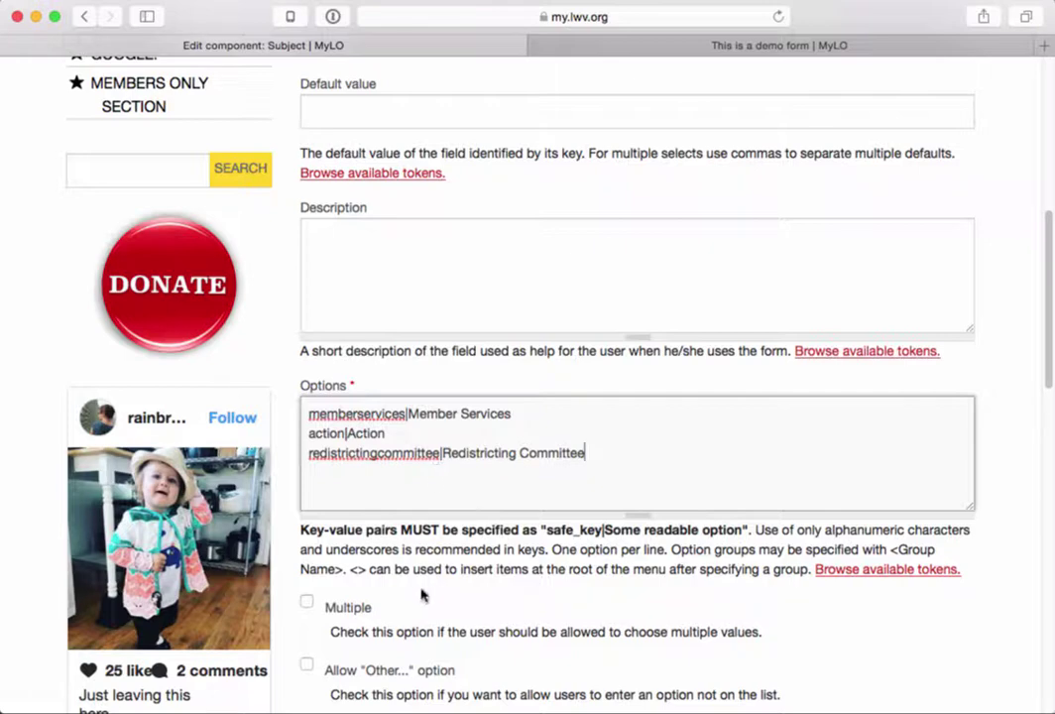
{"action": "scroll", "coordinate": [420, 589], "scroll_direction": "down", "scroll_amount": 1}
{"action": "scroll", "coordinate": [416, 587], "scroll_direction": "down", "scroll_amount": 1}
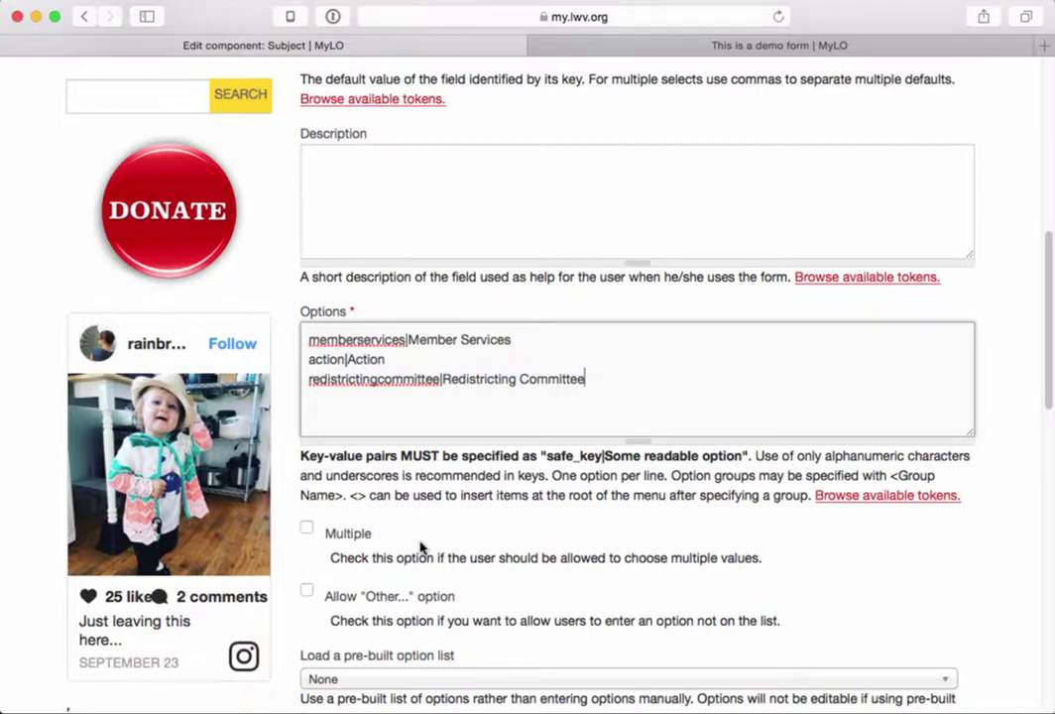
- Set the Subject field's display to Listbox and save the component
{"action": "scroll", "coordinate": [421, 546], "scroll_direction": "down", "scroll_amount": 2}
{"action": "scroll", "coordinate": [421, 548], "scroll_direction": "down", "scroll_amount": 3}
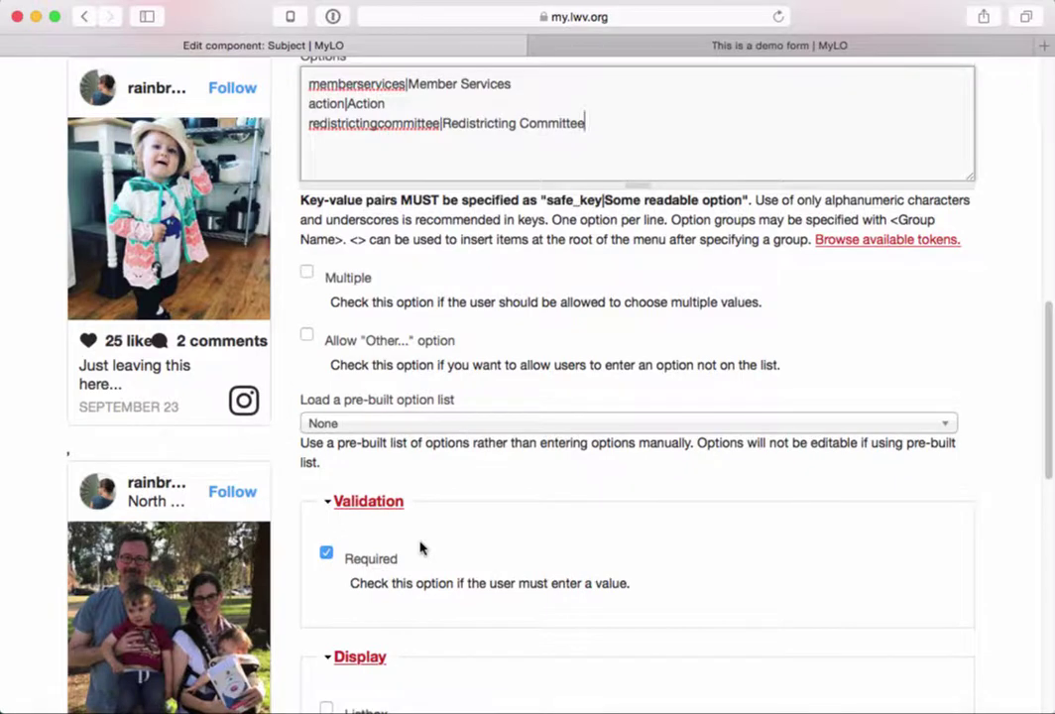
{"action": "scroll", "coordinate": [419, 547], "scroll_direction": "down", "scroll_amount": 3}
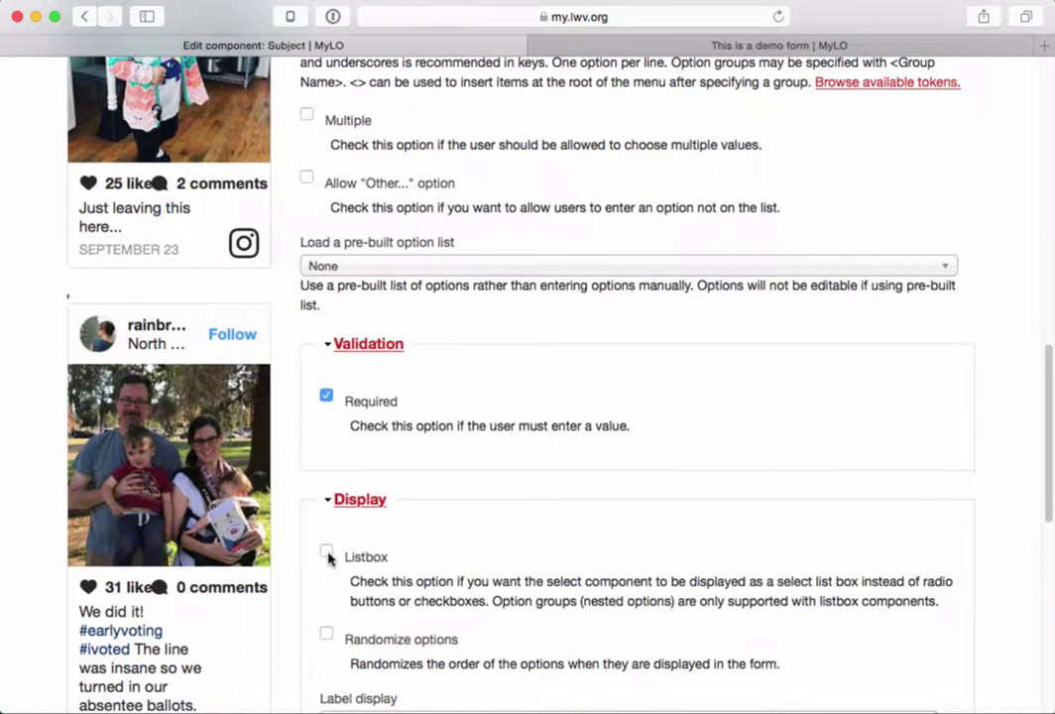
{"action": "left_click", "coordinate": [327, 556]}
{"action": "scroll", "coordinate": [456, 580], "scroll_direction": "down", "scroll_amount": 1}
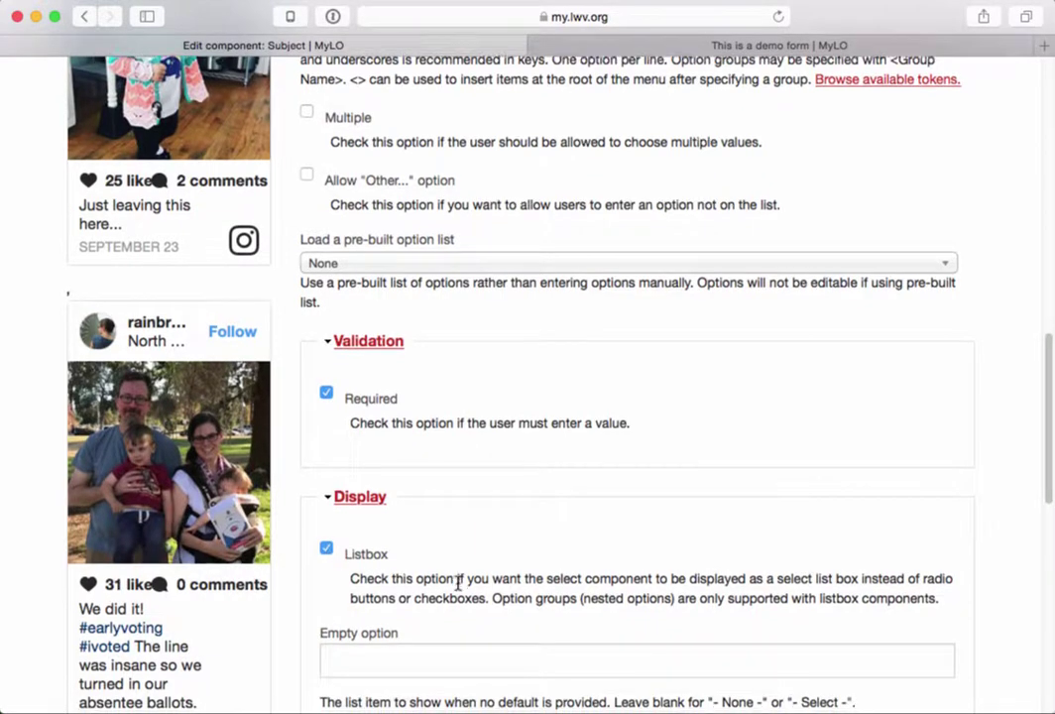
{"action": "scroll", "coordinate": [457, 586], "scroll_direction": "down", "scroll_amount": 1}
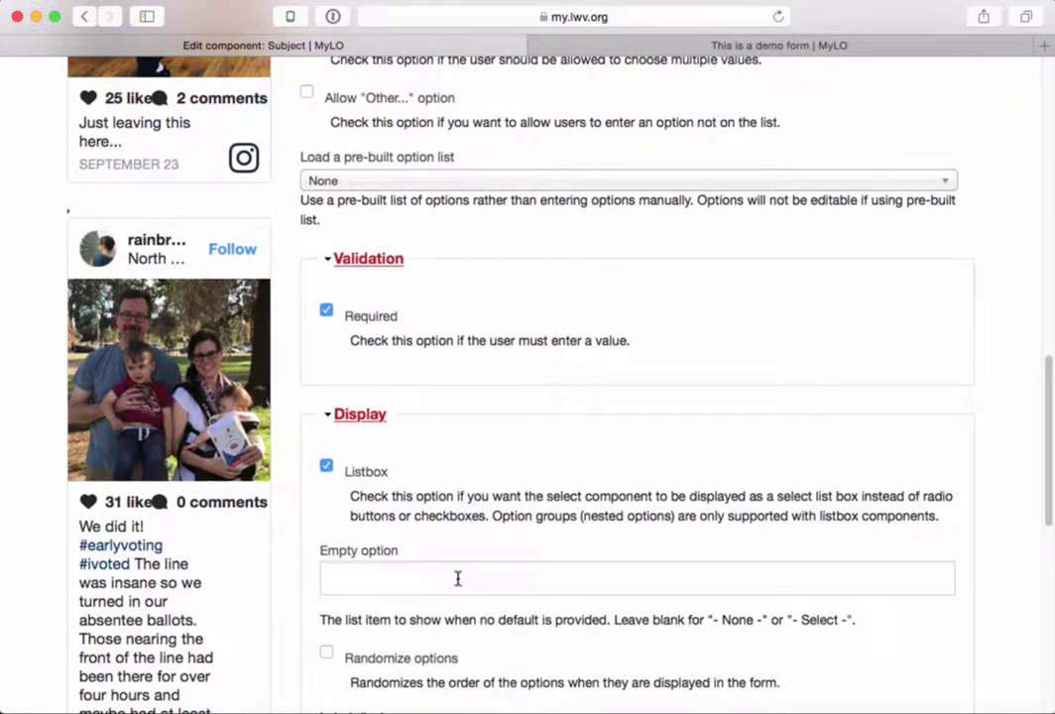
{"action": "scroll", "coordinate": [457, 586], "scroll_direction": "down", "scroll_amount": 5}
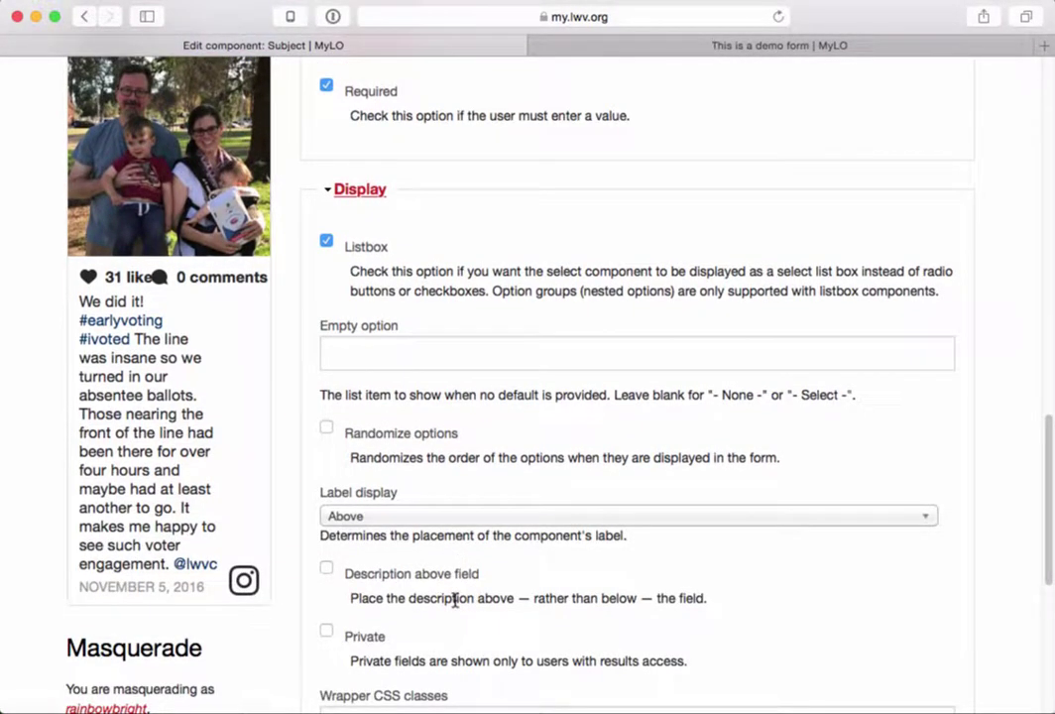
{"action": "scroll", "coordinate": [457, 601], "scroll_direction": "down", "scroll_amount": 9}
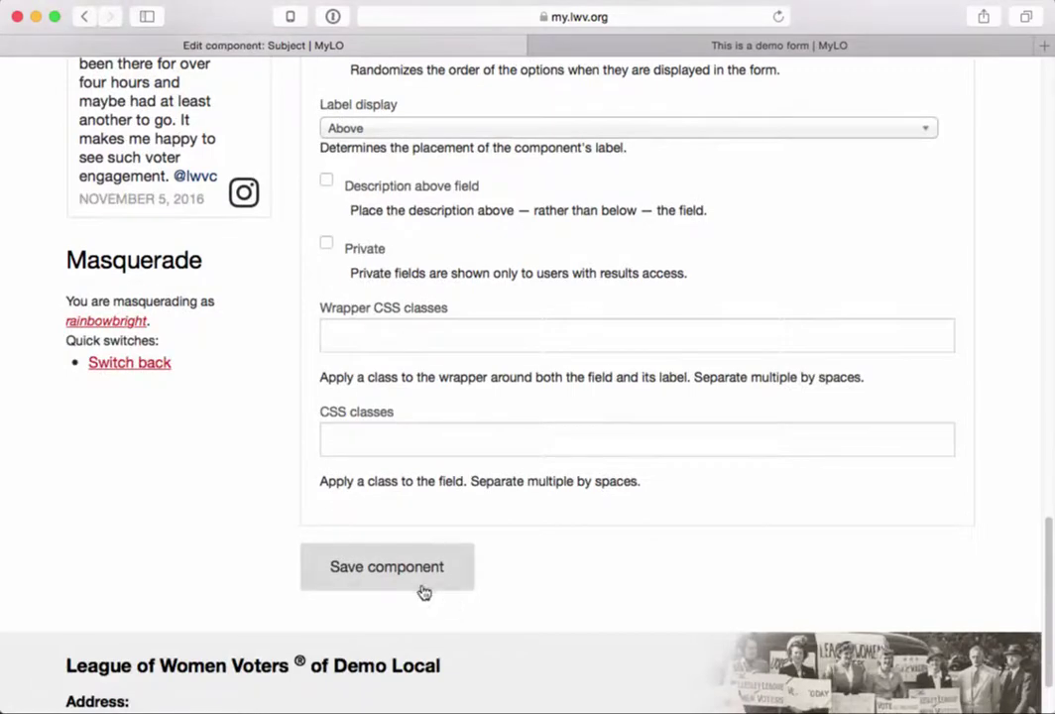
{"action": "left_click", "coordinate": [415, 585]}
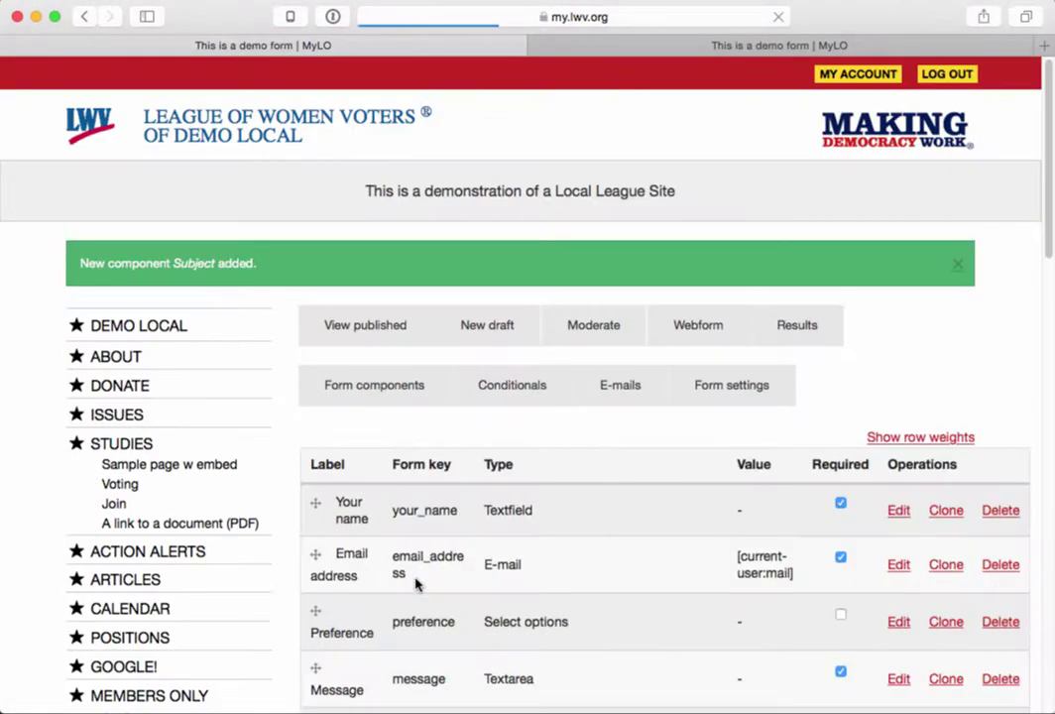
- Open the published demo form and try choosing Redistricting Committee in the Subject dropdown
{"action": "left_click", "coordinate": [704, 47]}
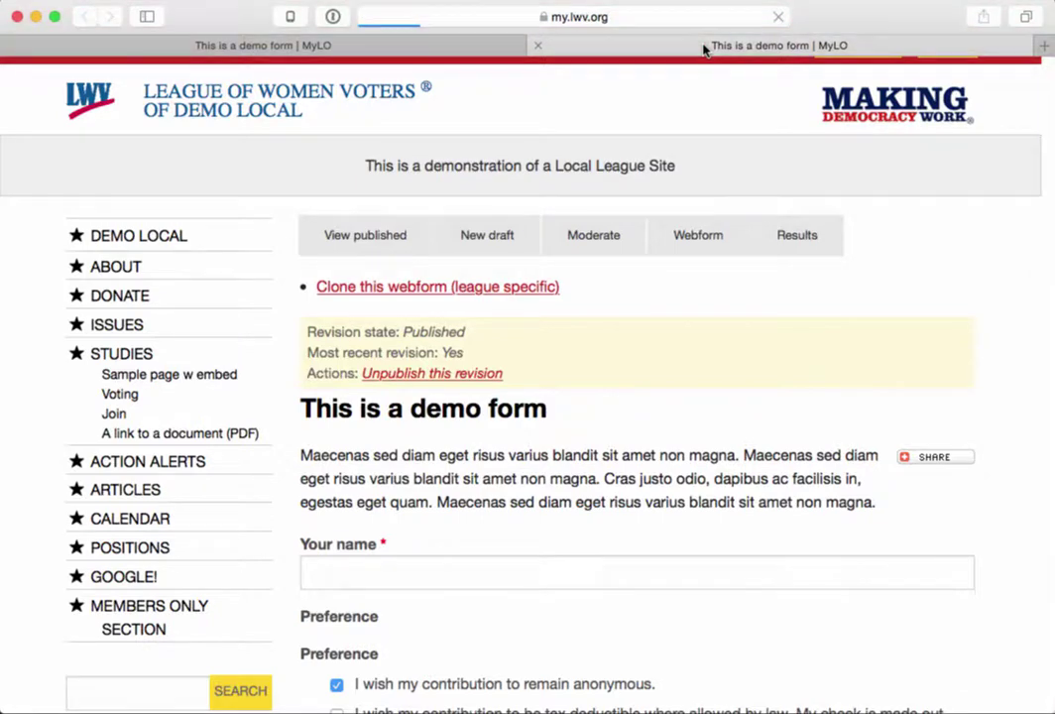
{"action": "scroll", "coordinate": [536, 416], "scroll_direction": "down", "scroll_amount": 10}
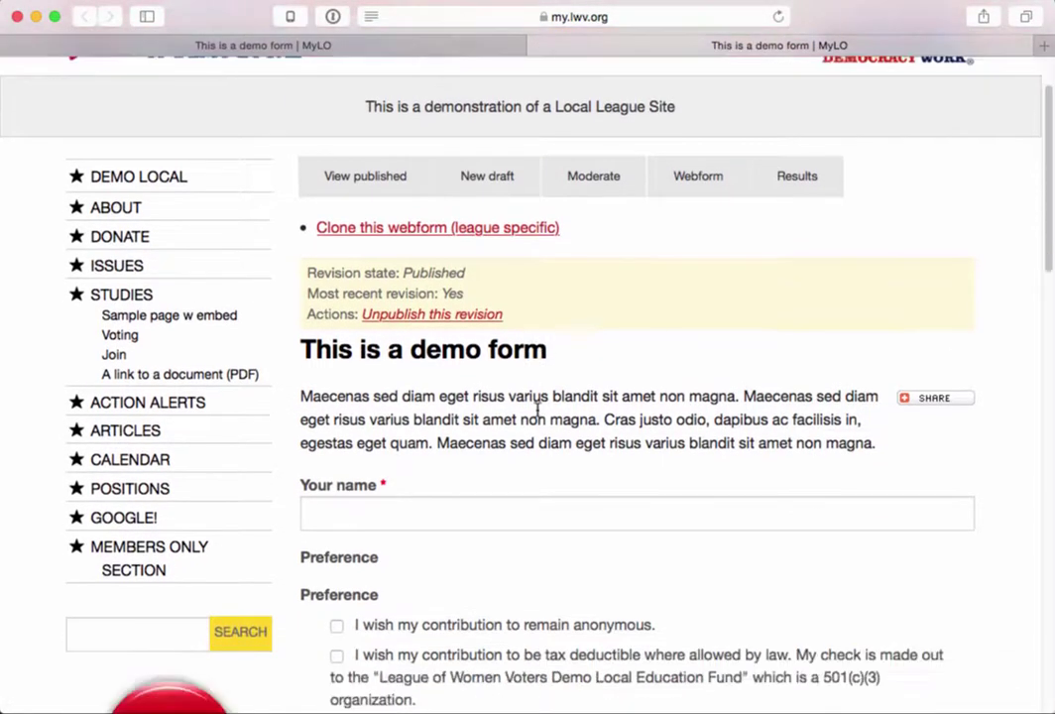
{"action": "scroll", "coordinate": [537, 417], "scroll_direction": "down", "scroll_amount": 2}
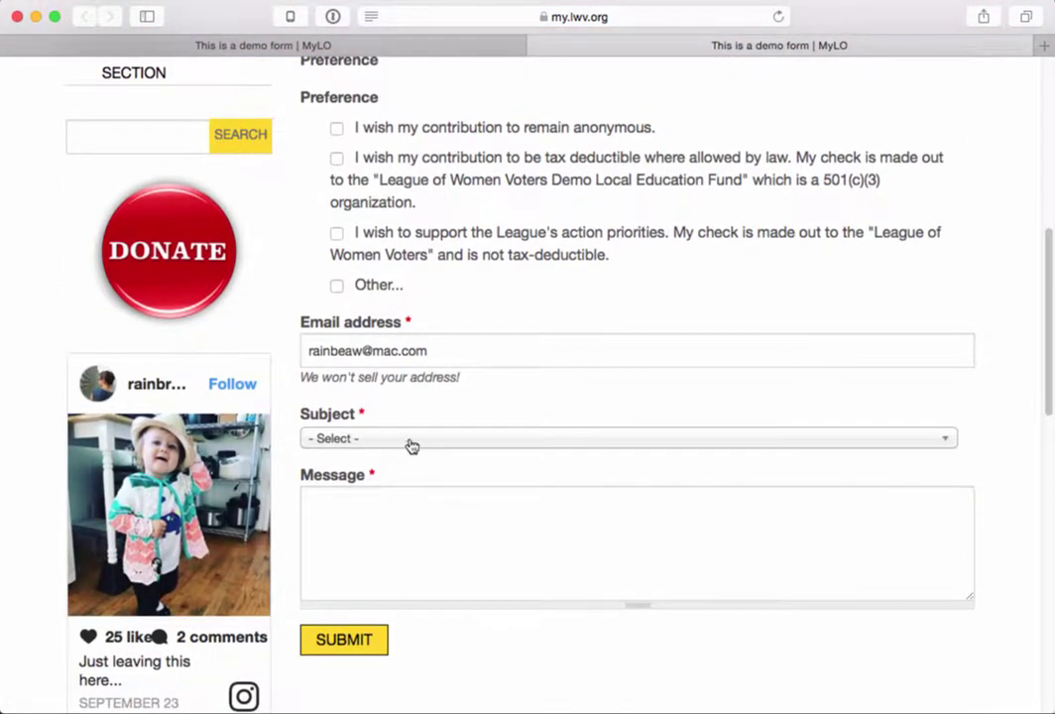
{"action": "left_click_drag", "start_coordinate": [369, 415], "coordinate": [302, 414]}
{"action": "left_click", "coordinate": [377, 439]}
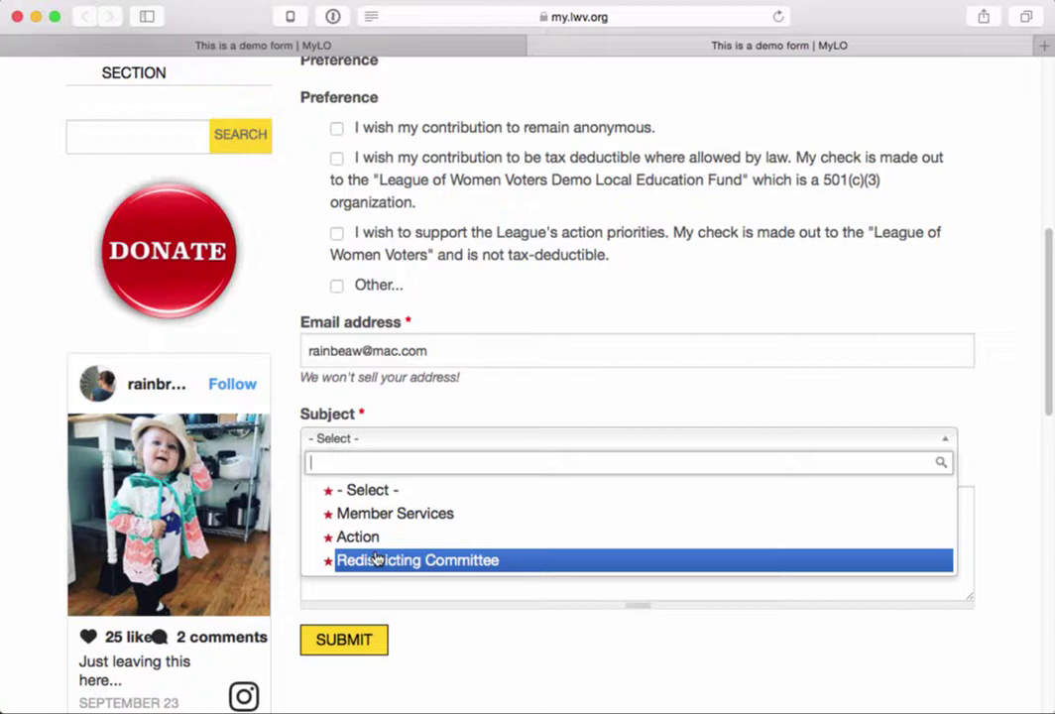
{"action": "left_click", "coordinate": [375, 559]}
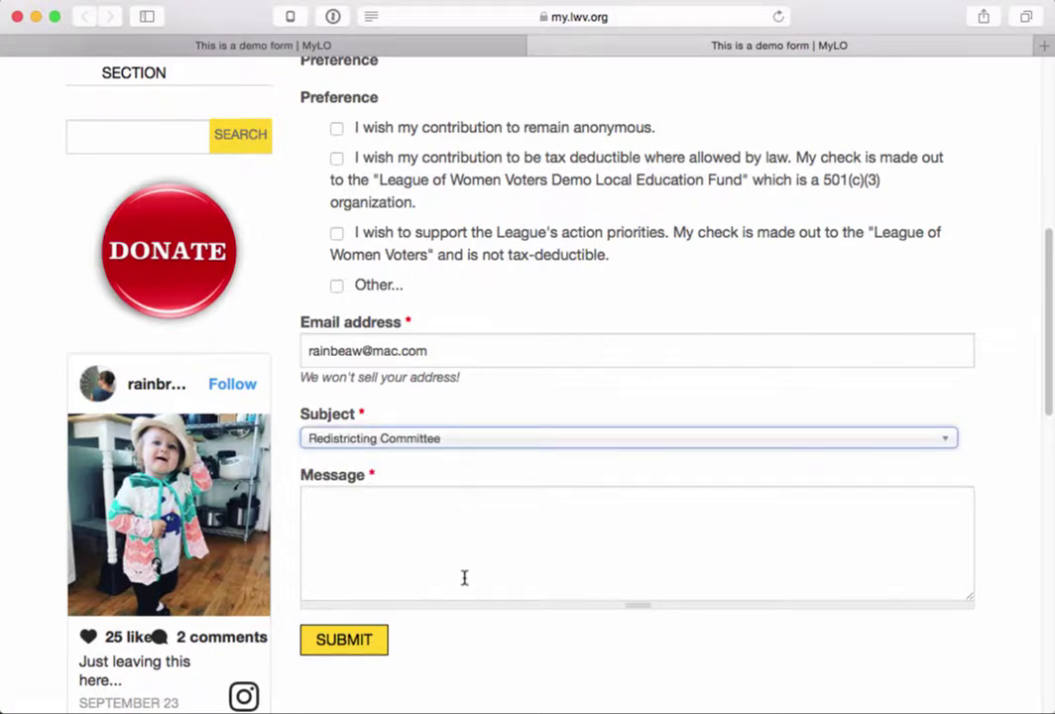
- Scroll through the form to the Submit button and back up to the tabs
{"action": "scroll", "coordinate": [463, 573], "scroll_direction": "up", "scroll_amount": 10}
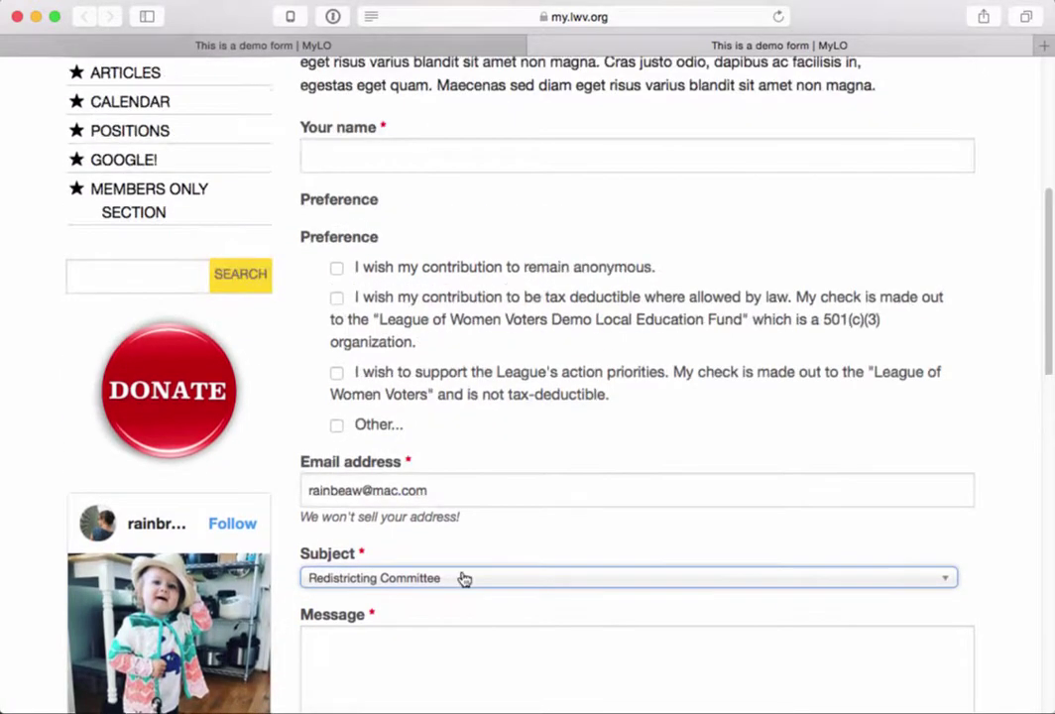
{"action": "scroll", "coordinate": [462, 580], "scroll_direction": "up", "scroll_amount": 2}
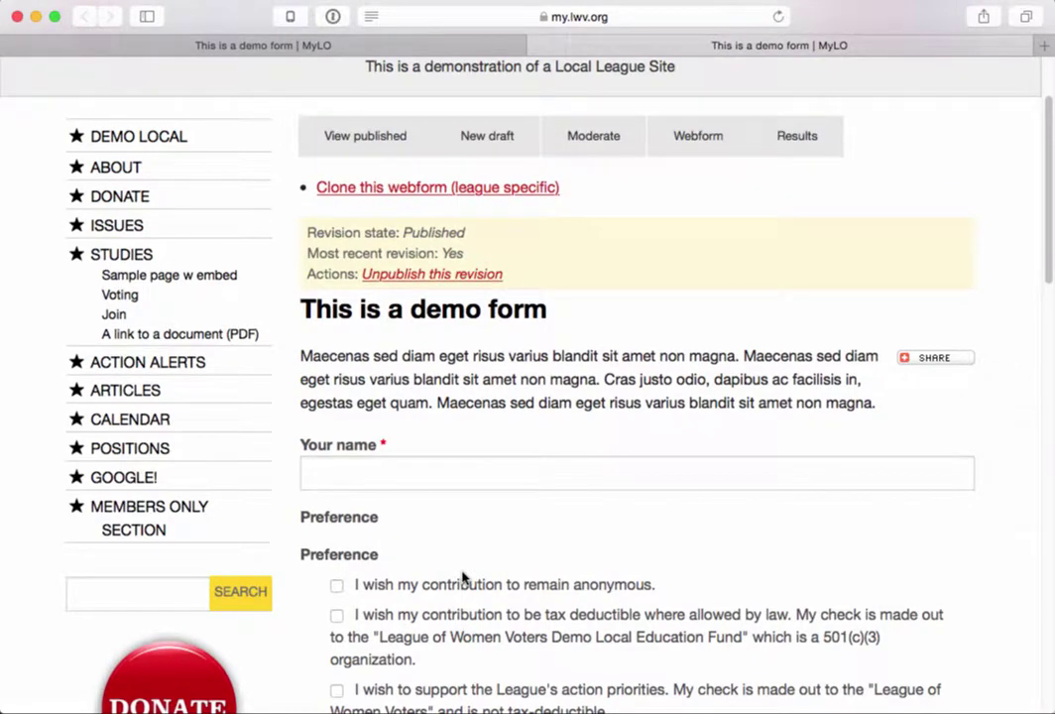
{"action": "scroll", "coordinate": [516, 452], "scroll_direction": "down", "scroll_amount": 15}
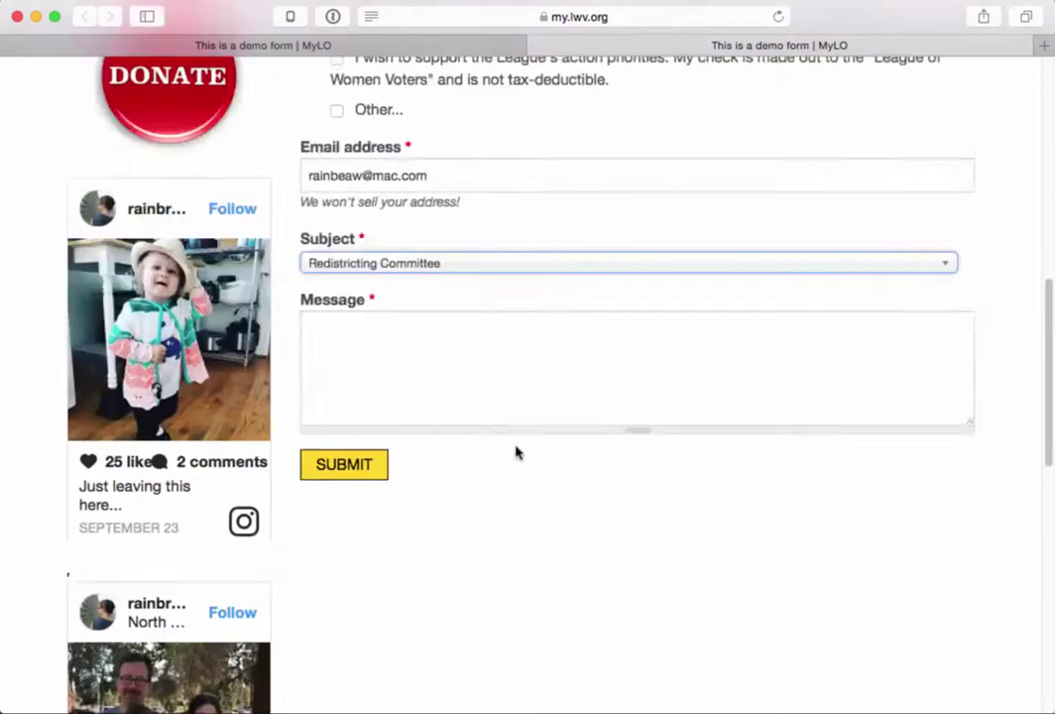
{"action": "scroll", "coordinate": [515, 452], "scroll_direction": "down", "scroll_amount": 6}
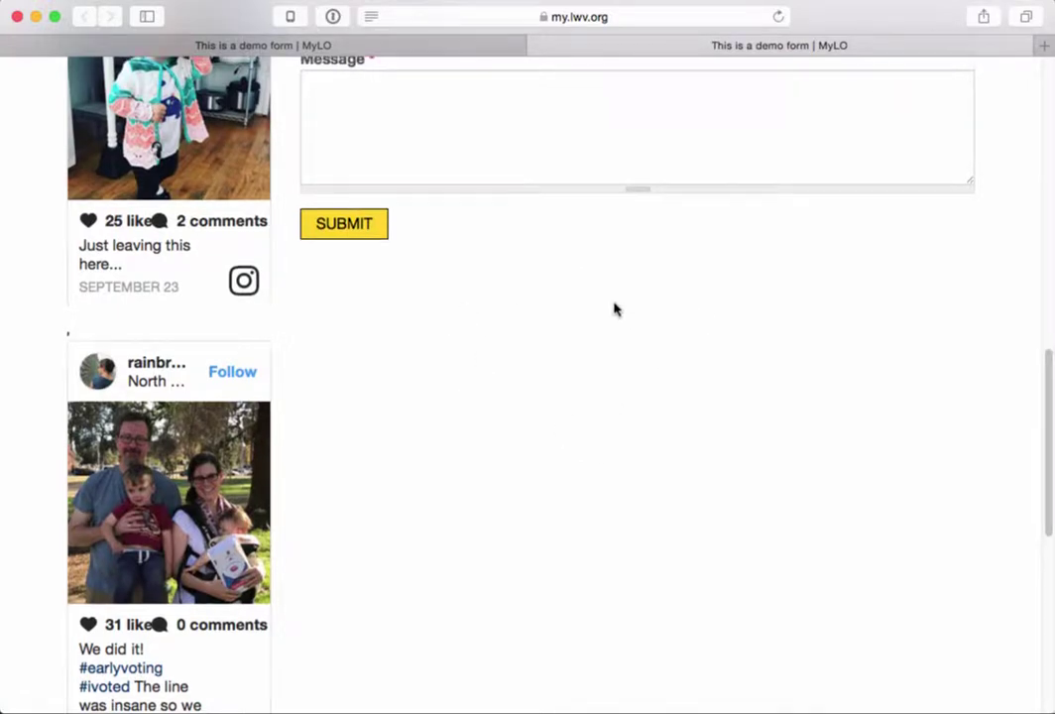
{"action": "scroll", "coordinate": [615, 307], "scroll_direction": "up", "scroll_amount": 20}
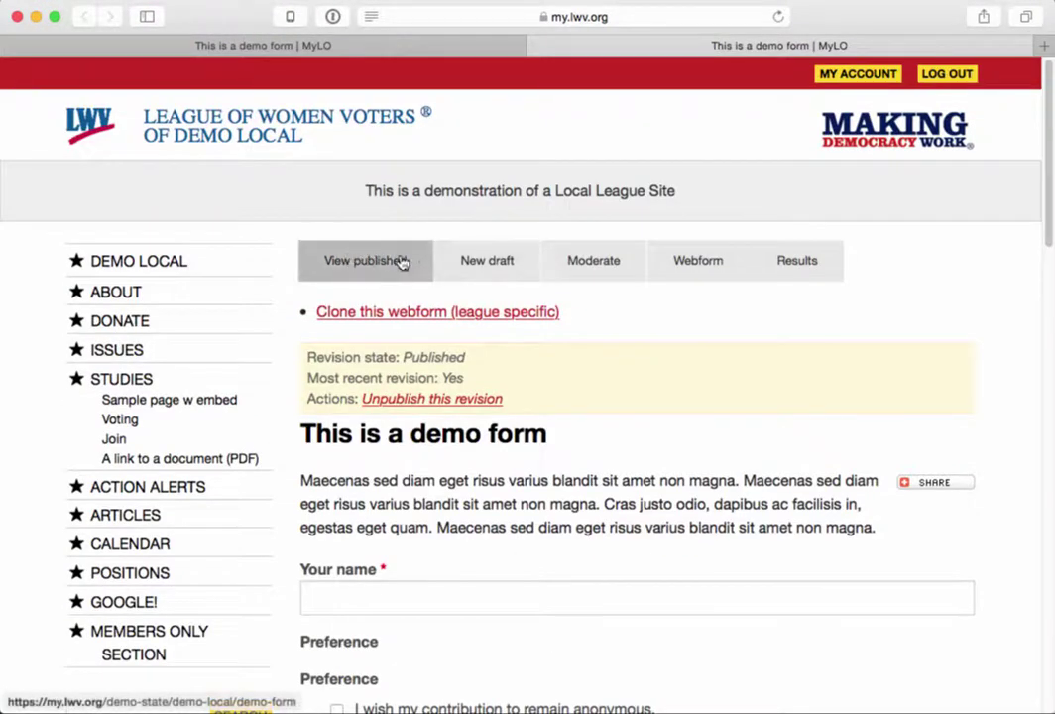
- Start a new draft and add an Additional Formatted Text block under Content below form
{"action": "left_click", "coordinate": [489, 261]}
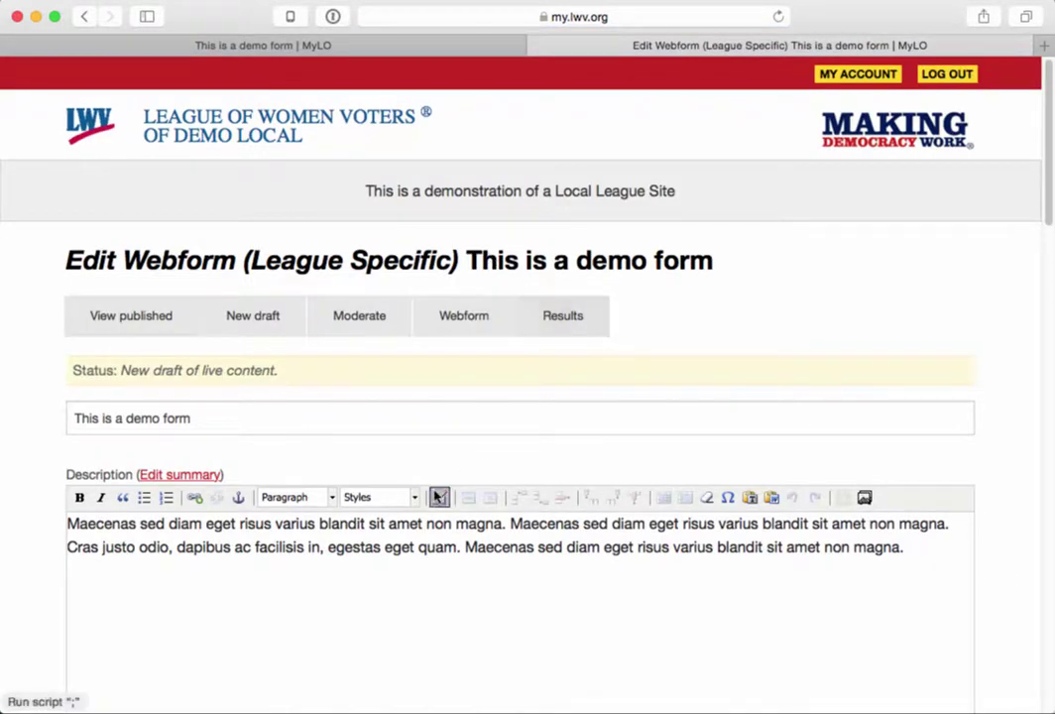
{"action": "scroll", "coordinate": [363, 570], "scroll_direction": "down", "scroll_amount": 6}
{"action": "scroll", "coordinate": [365, 564], "scroll_direction": "down", "scroll_amount": 10}
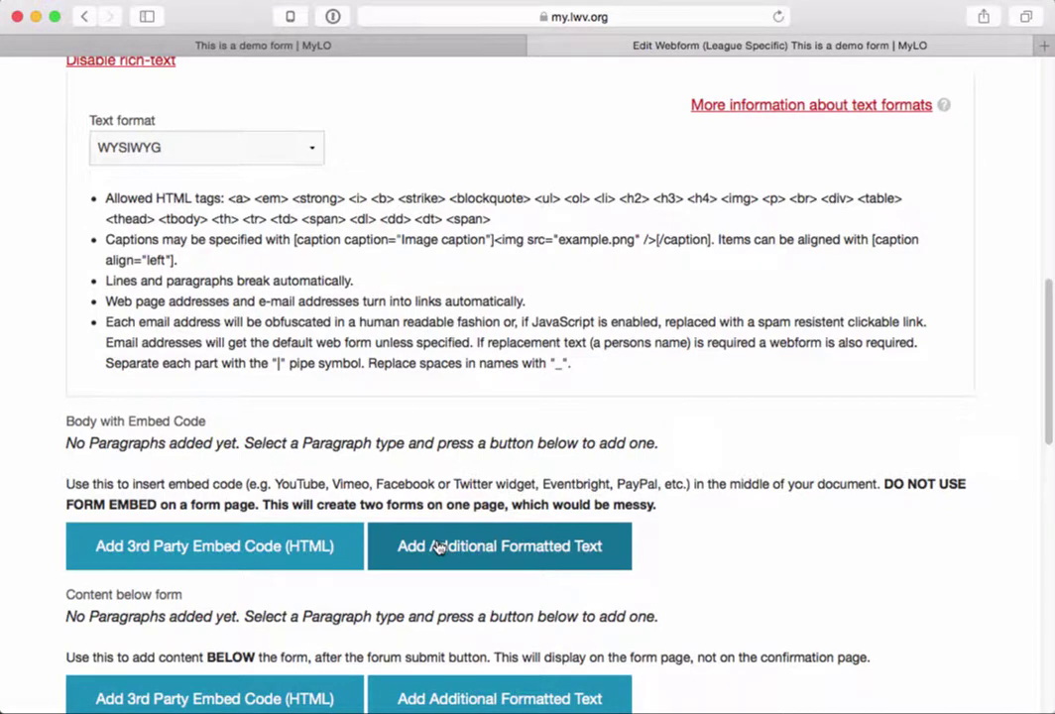
{"action": "scroll", "coordinate": [313, 596], "scroll_direction": "down", "scroll_amount": 5}
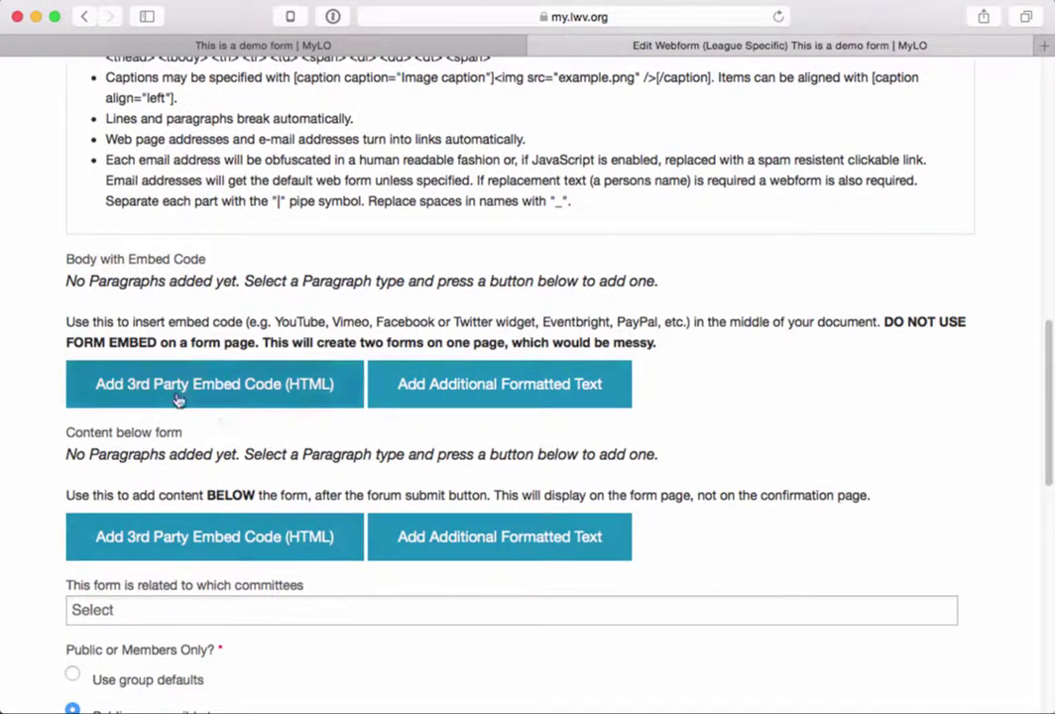
{"action": "left_click_drag", "start_coordinate": [204, 432], "coordinate": [63, 430]}
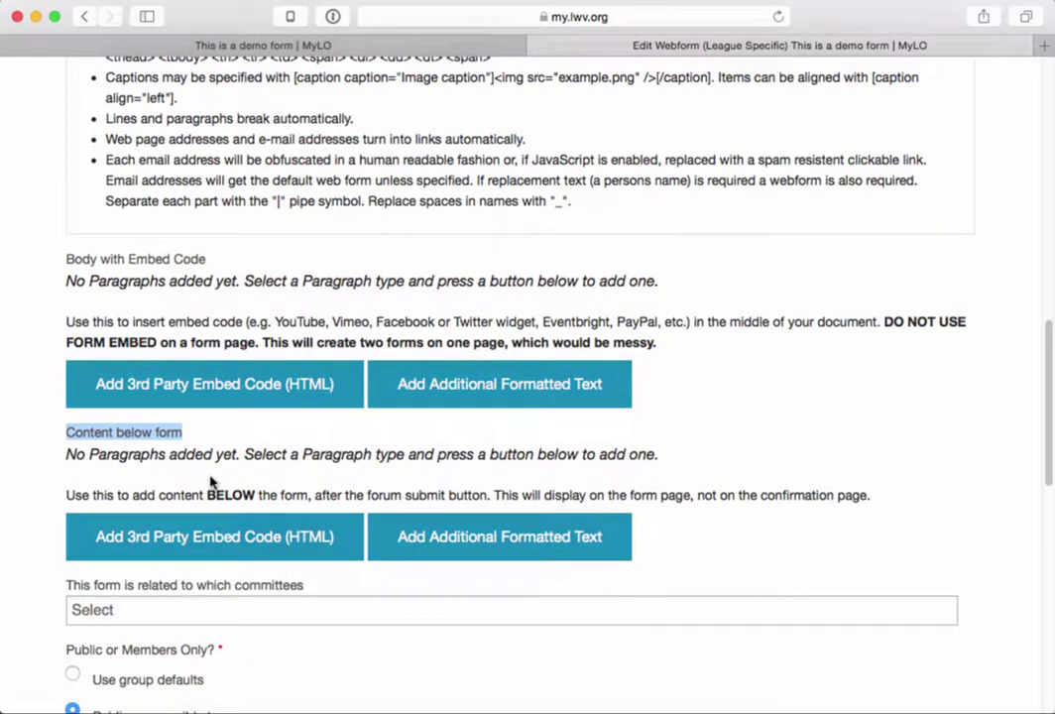
{"action": "left_click", "coordinate": [432, 541]}
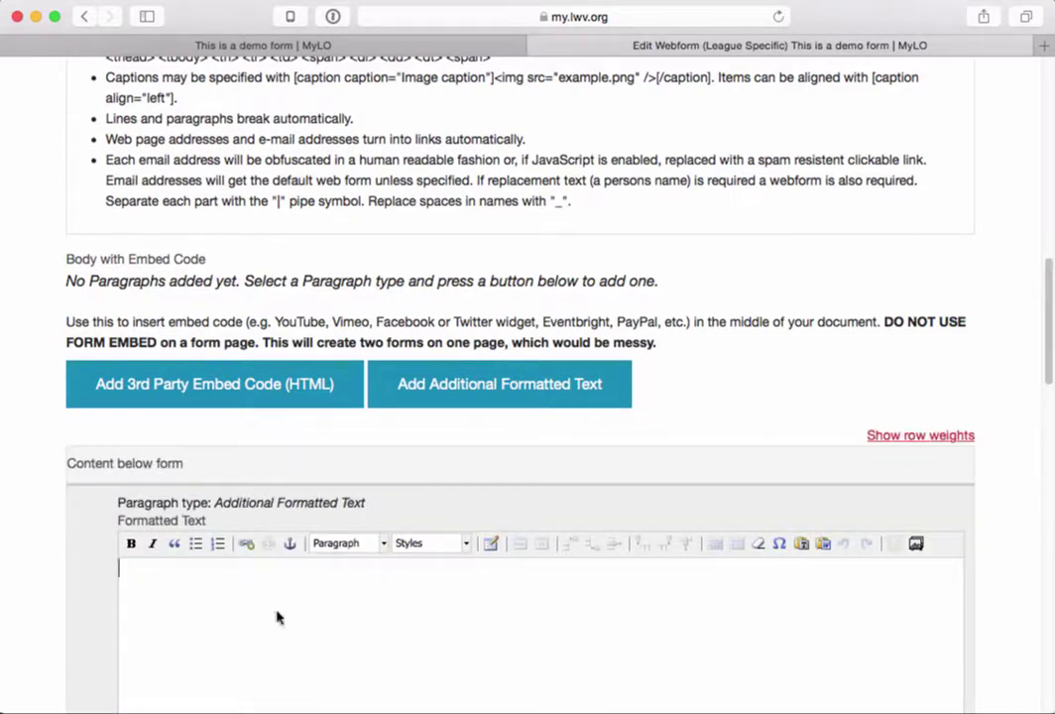
- Add 'Thank you for your time!' below the form as a centred Heading 2
{"action": "type", "text": "Thank you for yo"}
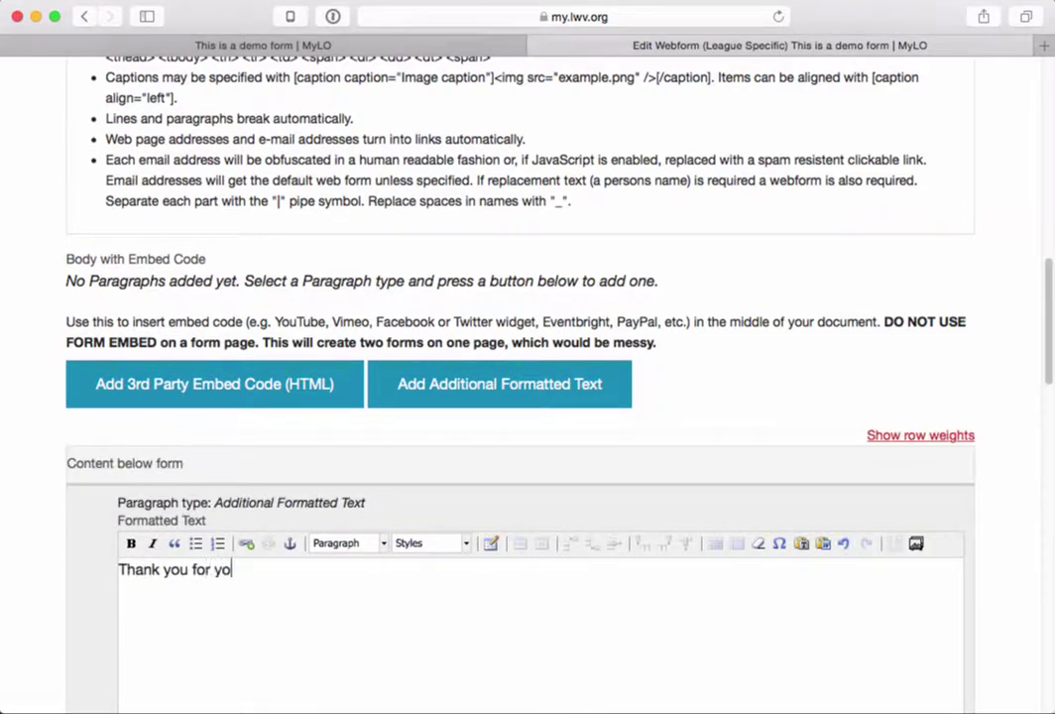
{"action": "type", "text": "ur time!"}
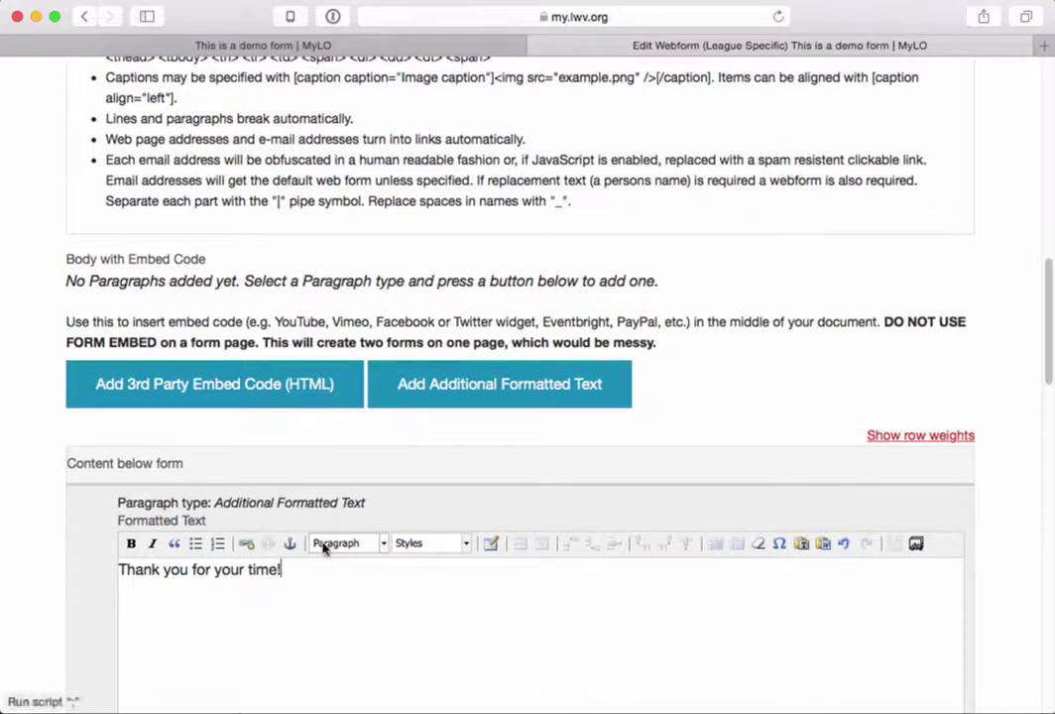
{"action": "left_click_drag", "start_coordinate": [286, 568], "coordinate": [119, 569]}
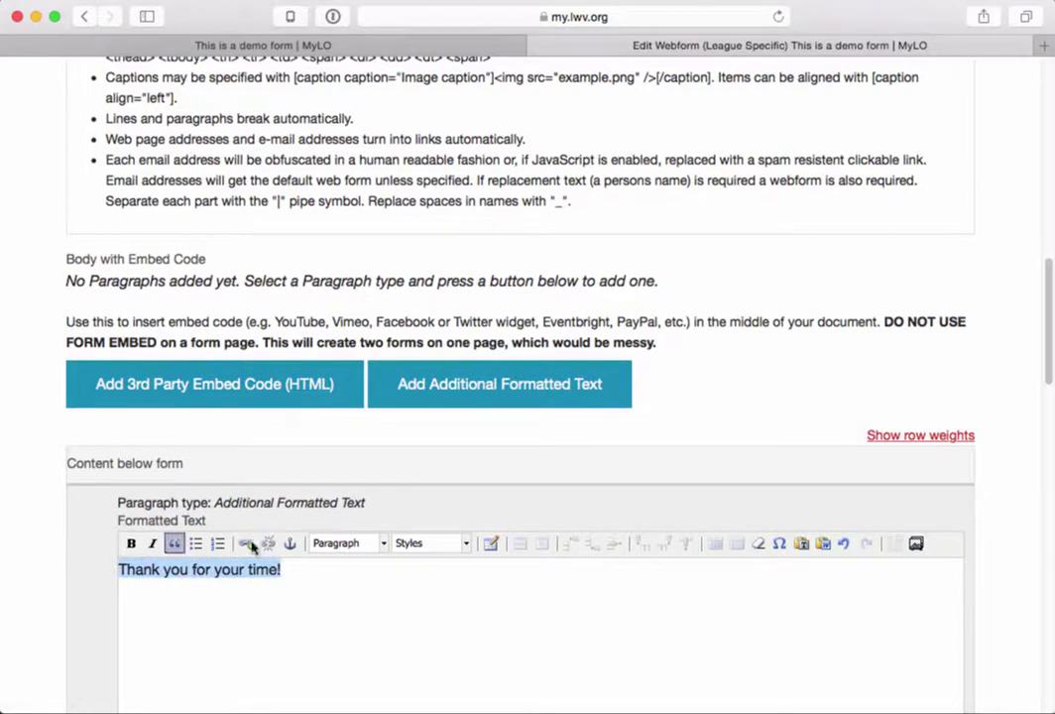
{"action": "left_click", "coordinate": [342, 544]}
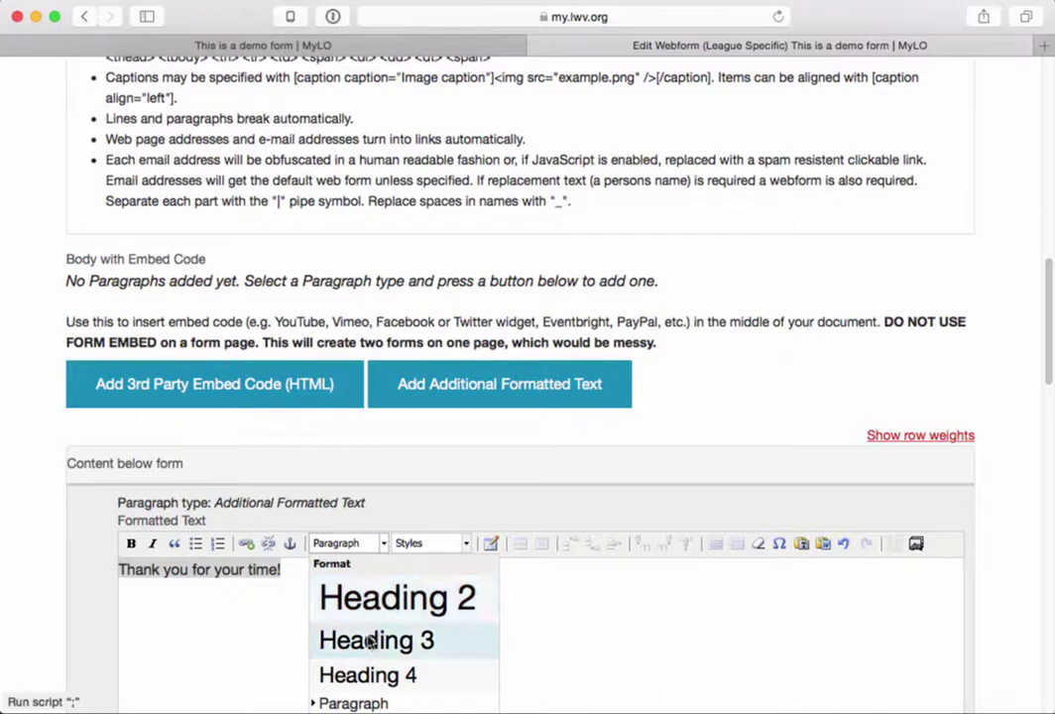
{"action": "left_click", "coordinate": [367, 597]}
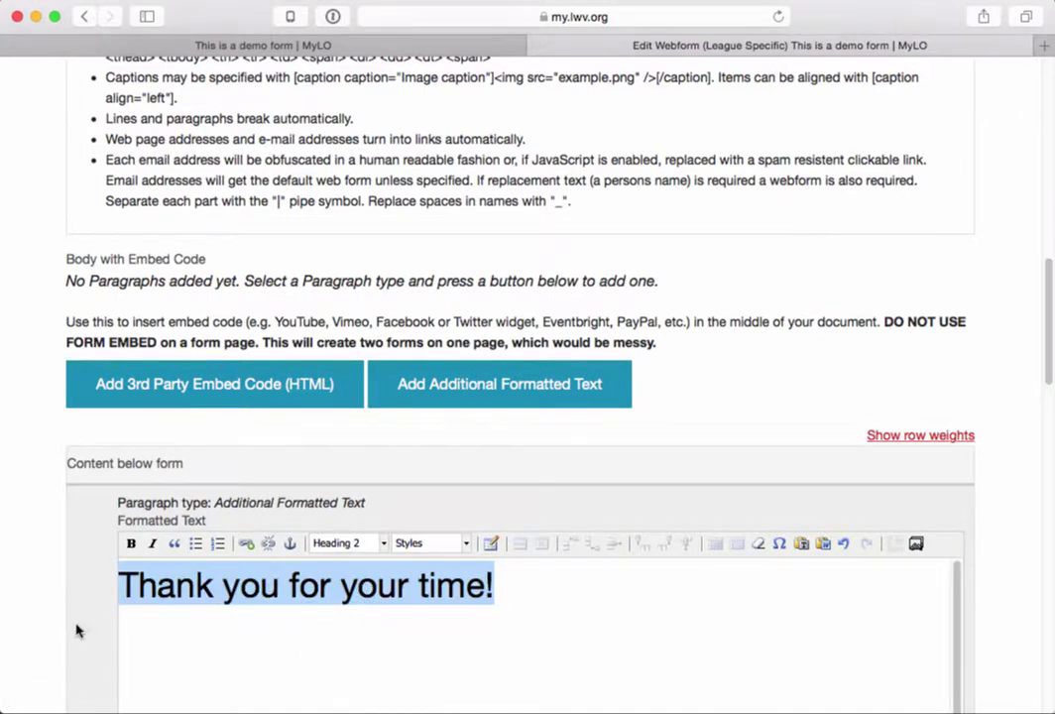
{"action": "scroll", "coordinate": [77, 629], "scroll_direction": "down", "scroll_amount": 5}
{"action": "left_click", "coordinate": [435, 264]}
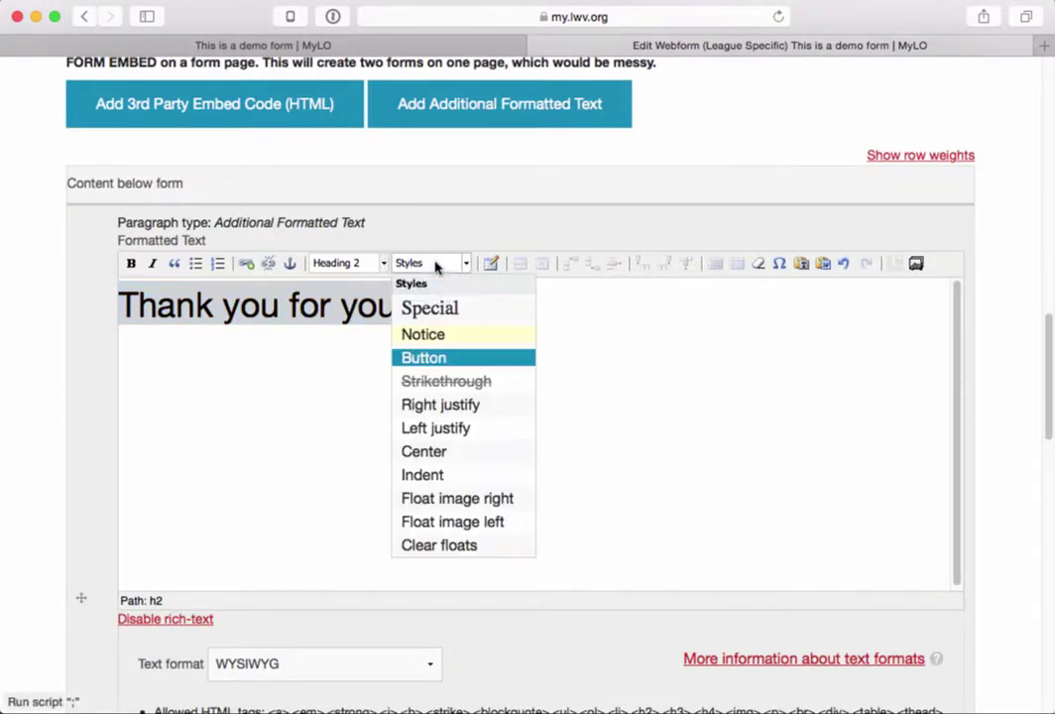
{"action": "left_click", "coordinate": [436, 453]}
{"action": "scroll", "coordinate": [227, 642], "scroll_direction": "down", "scroll_amount": 15}
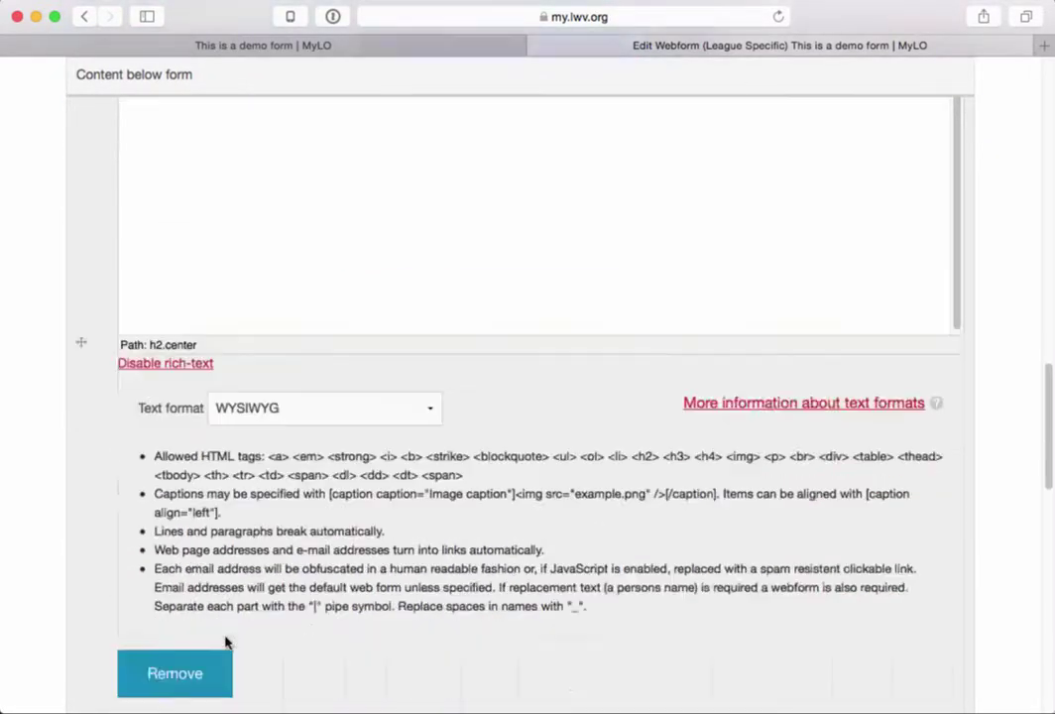
- Set the draft's moderation state to Published and save the webform
{"action": "scroll", "coordinate": [227, 645], "scroll_direction": "down", "scroll_amount": 3}
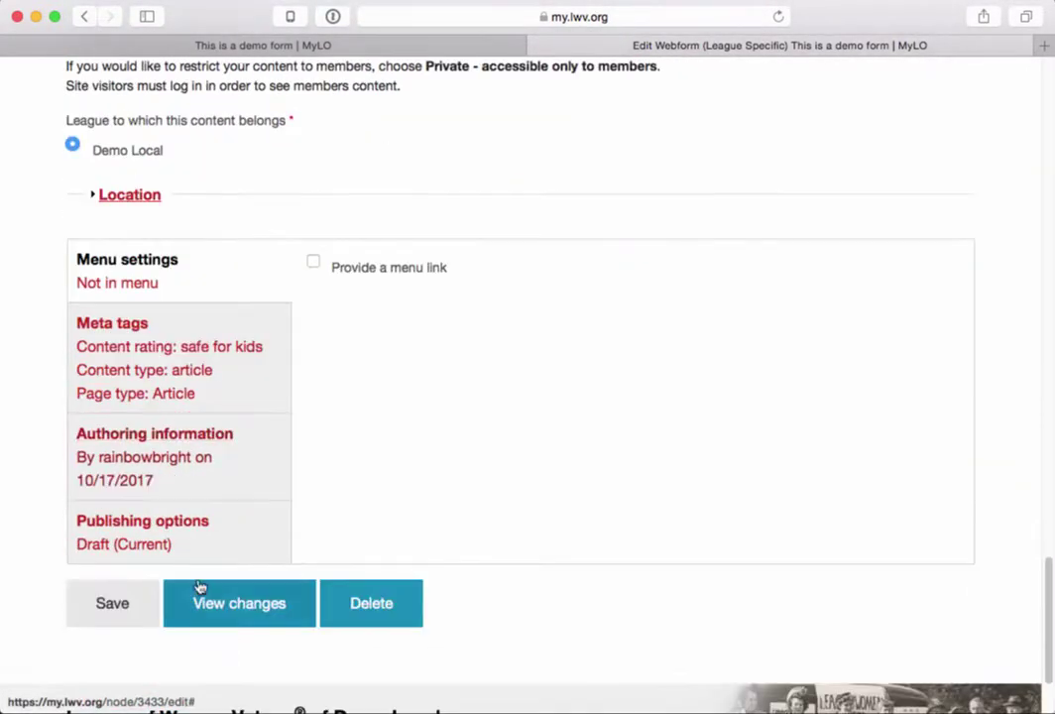
{"action": "left_click", "coordinate": [193, 533]}
{"action": "left_click", "coordinate": [384, 555]}
{"action": "left_click", "coordinate": [366, 581]}
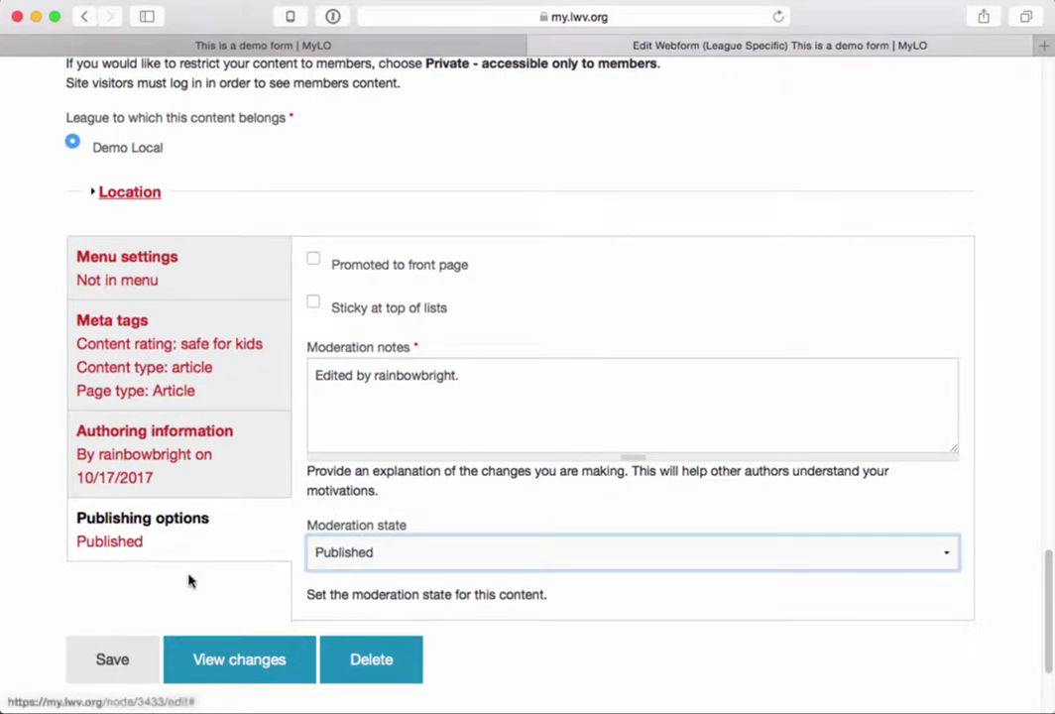
{"action": "left_click", "coordinate": [113, 662]}
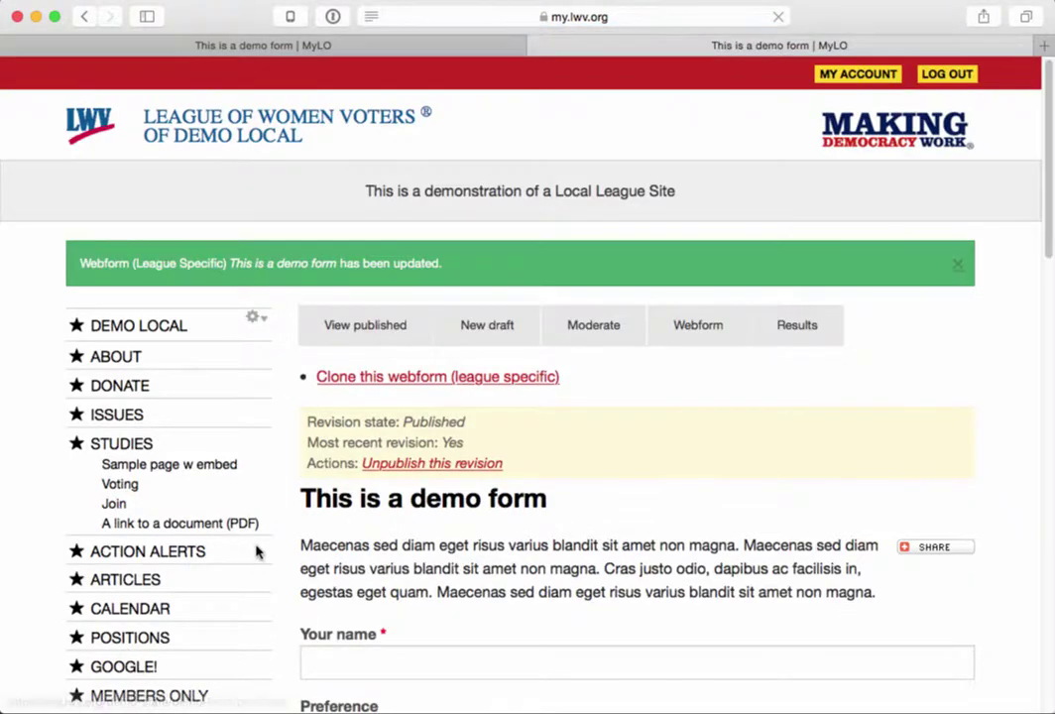
{"action": "scroll", "coordinate": [421, 583], "scroll_direction": "down", "scroll_amount": 10}
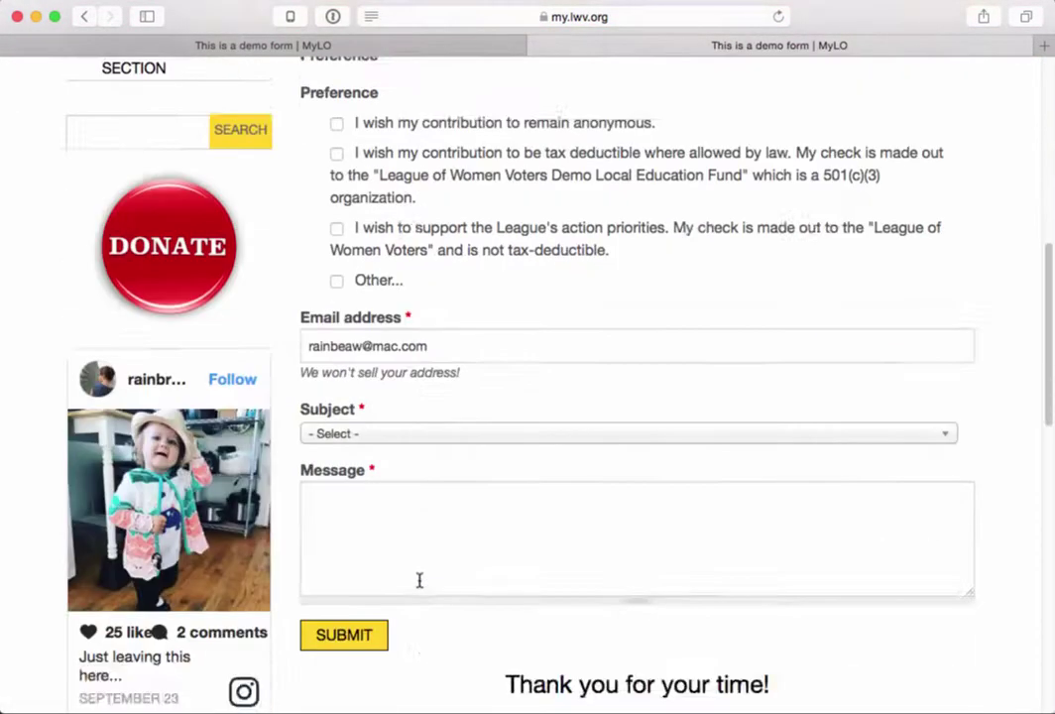
{"action": "left_click_drag", "start_coordinate": [502, 492], "coordinate": [784, 504]}
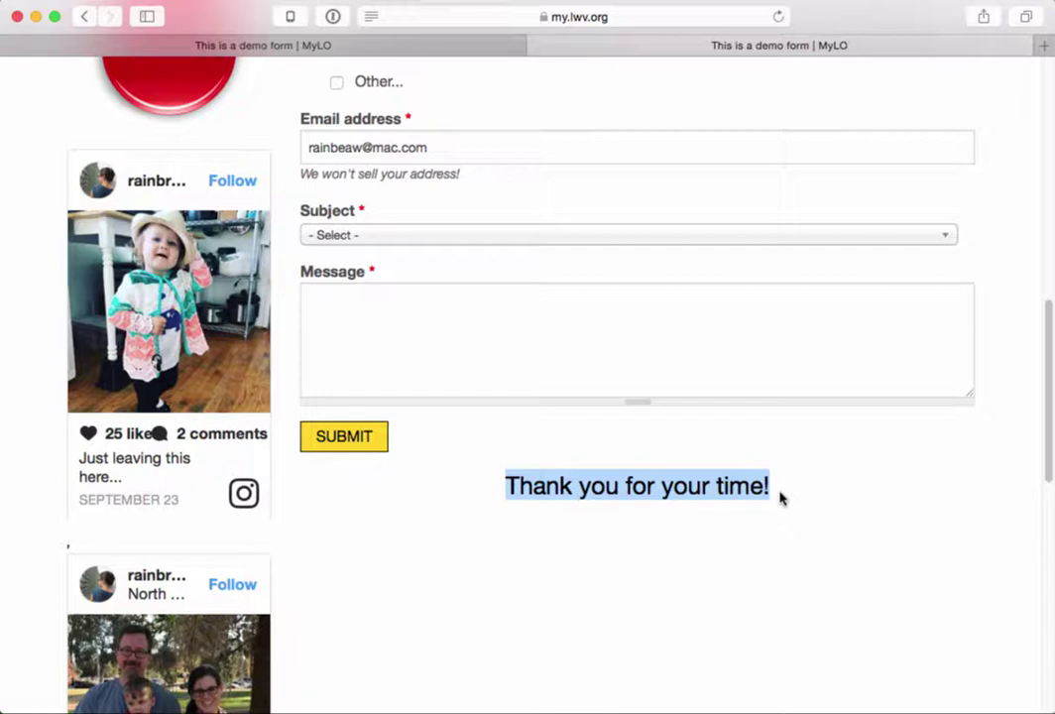
{"action": "scroll", "coordinate": [710, 457], "scroll_direction": "up", "scroll_amount": 10}
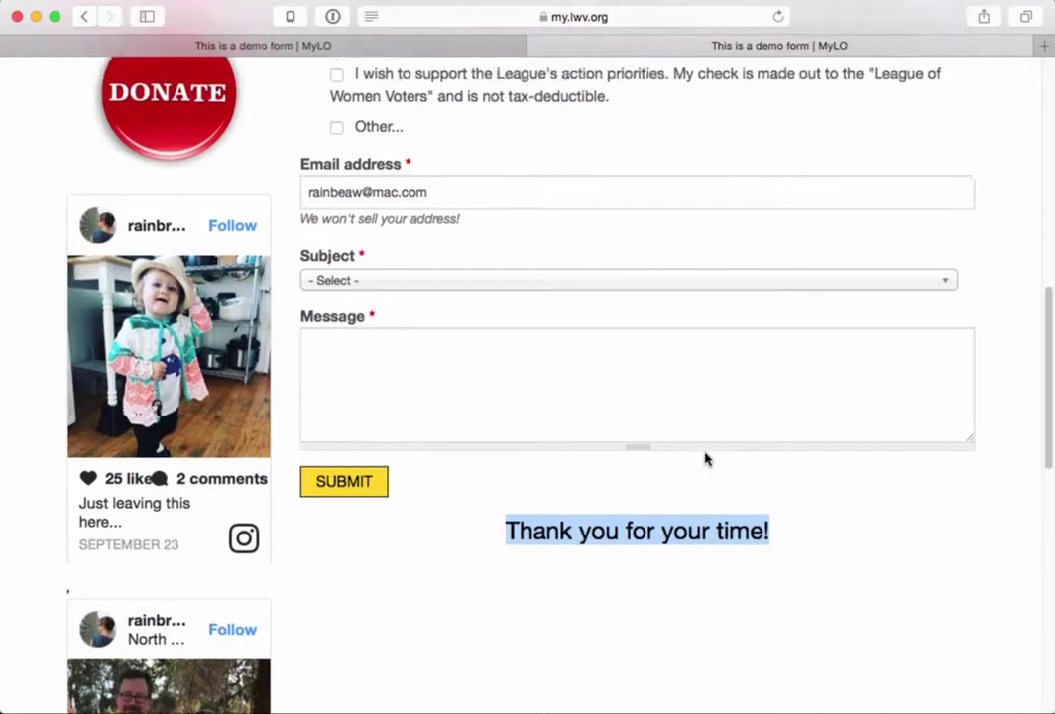
{"action": "scroll", "coordinate": [705, 459], "scroll_direction": "up", "scroll_amount": 2}
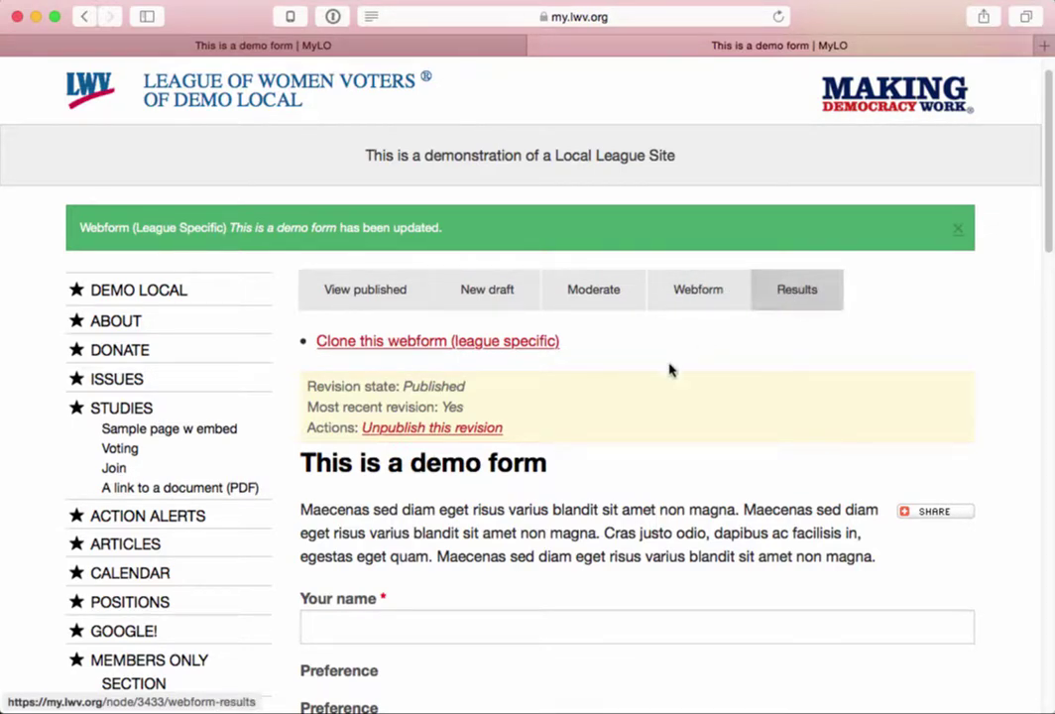
{"action": "scroll", "coordinate": [671, 370], "scroll_direction": "down", "scroll_amount": 3}
- Enter a name in the name field and mark the contribution as anonymous
{"action": "left_click", "coordinate": [515, 417]}
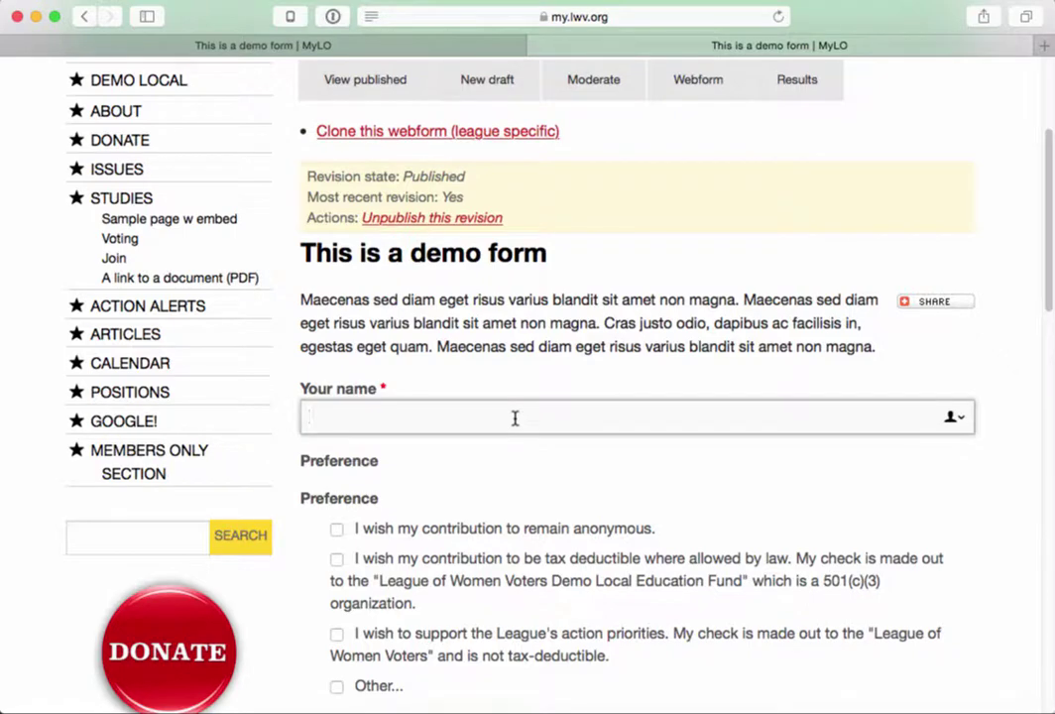
{"action": "type", "text": "Rain"}
{"action": "scroll", "coordinate": [510, 498], "scroll_direction": "down", "scroll_amount": 2}
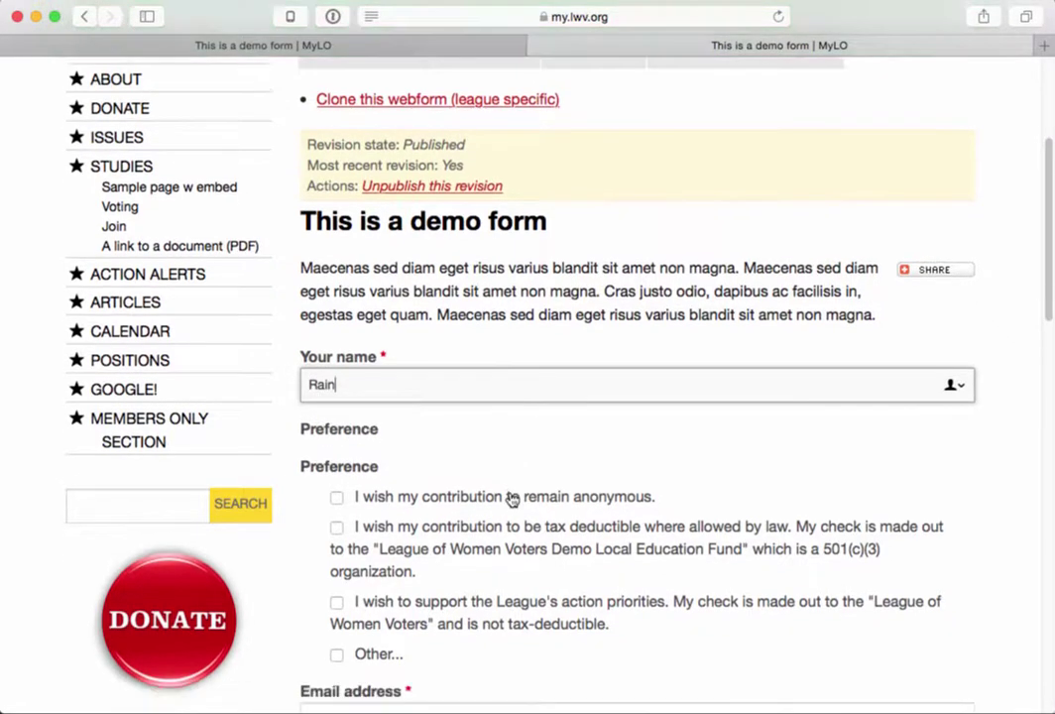
{"action": "left_click", "coordinate": [336, 402]}
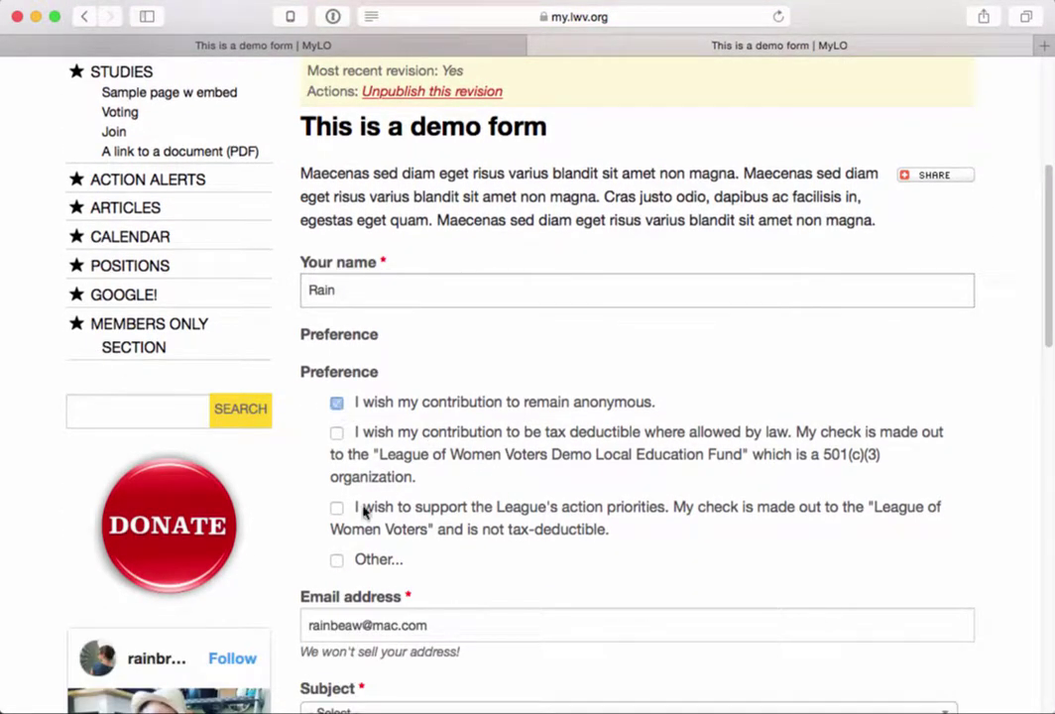
{"action": "scroll", "coordinate": [357, 526], "scroll_direction": "down", "scroll_amount": 2}
{"action": "scroll", "coordinate": [343, 549], "scroll_direction": "down", "scroll_amount": 3}
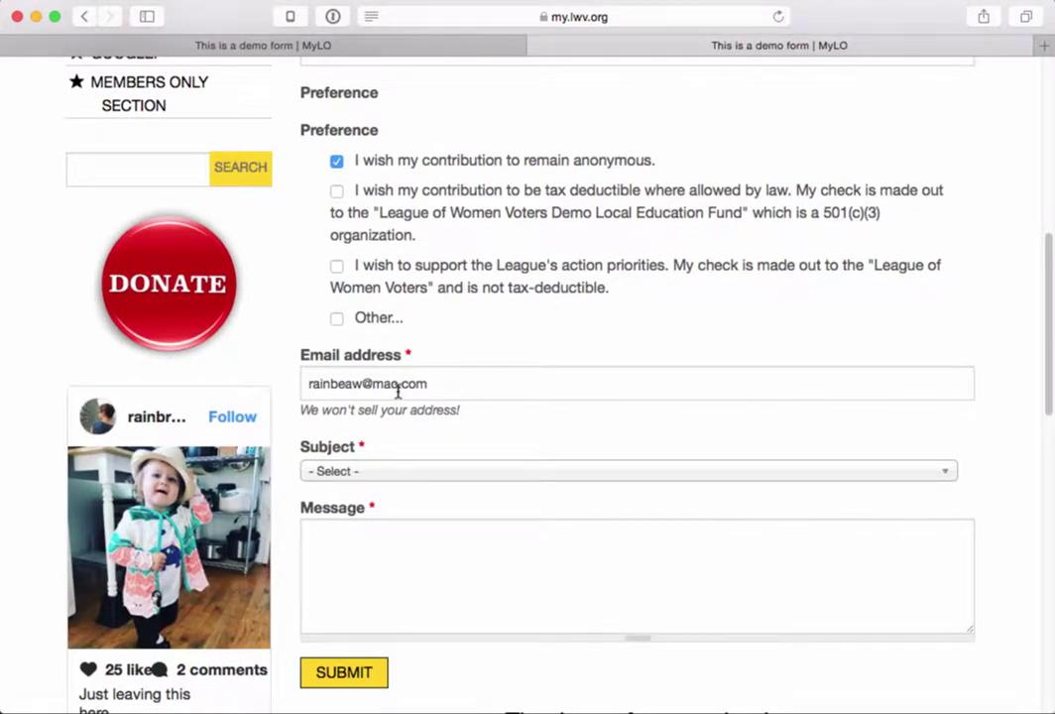
- Choose Redistricting Committee as the subject, paste a sample message, and submit the test form
{"action": "left_click", "coordinate": [400, 475]}
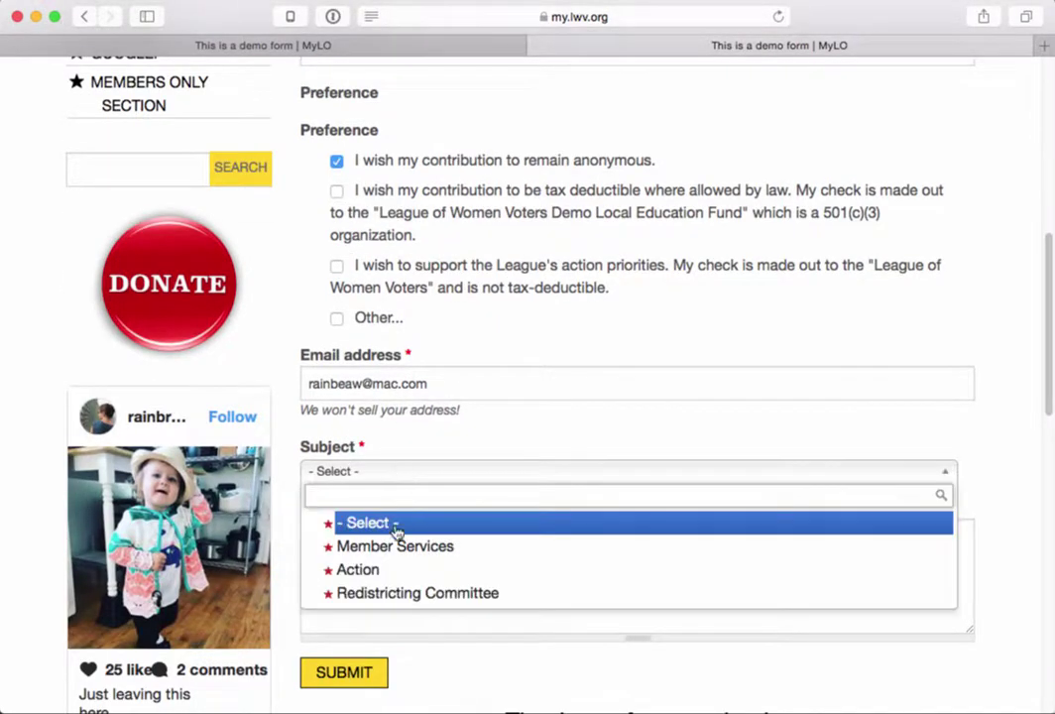
{"action": "left_click", "coordinate": [341, 593]}
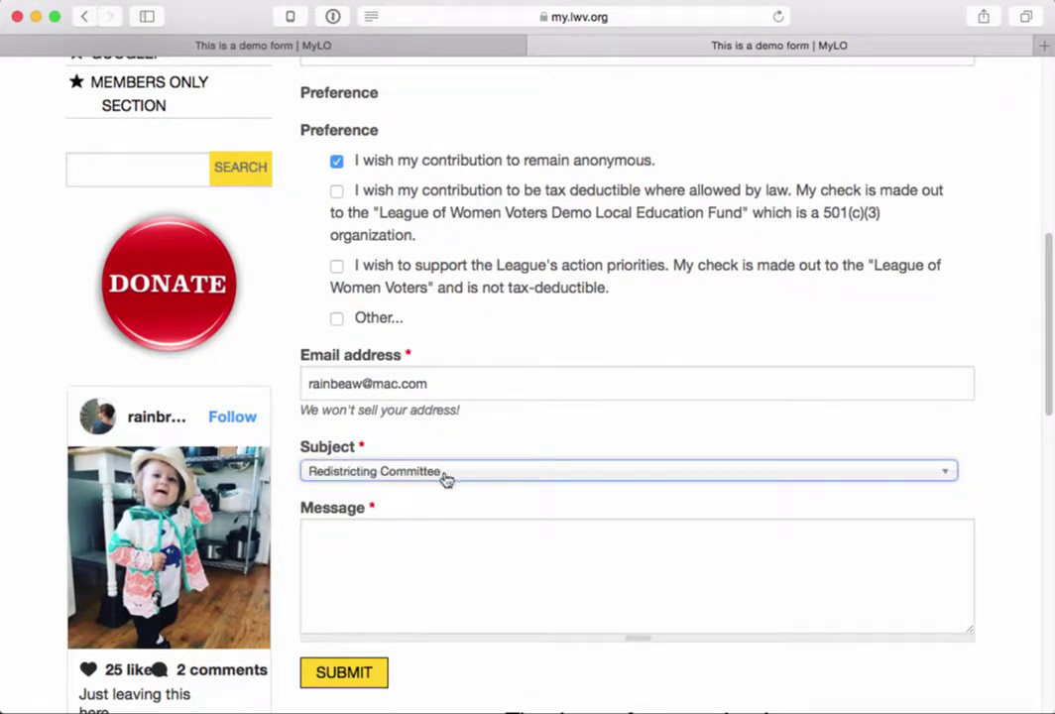
{"action": "left_click", "coordinate": [390, 550]}
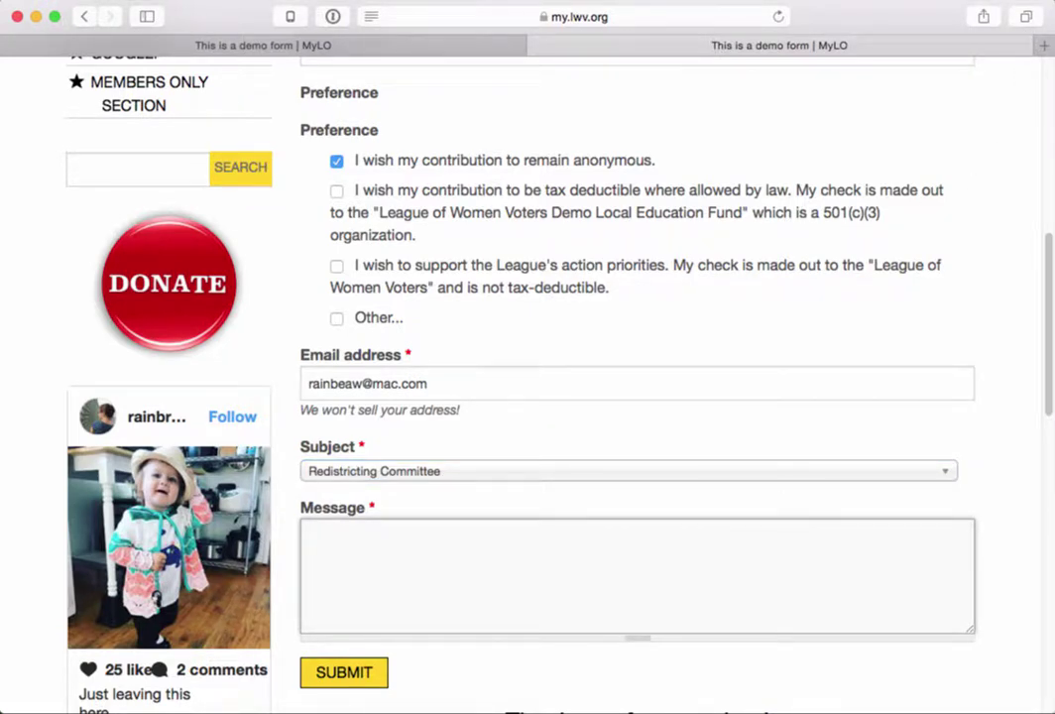
{"action": "type", "text": "Maecenas sed diam eget risus varius blandit sit amet non magna. Vestibulum id ligula porta felis euismod semper. Sed posuere consectetur est at lobortis. Etiam porta sem malesuada magna mollis euismod."}
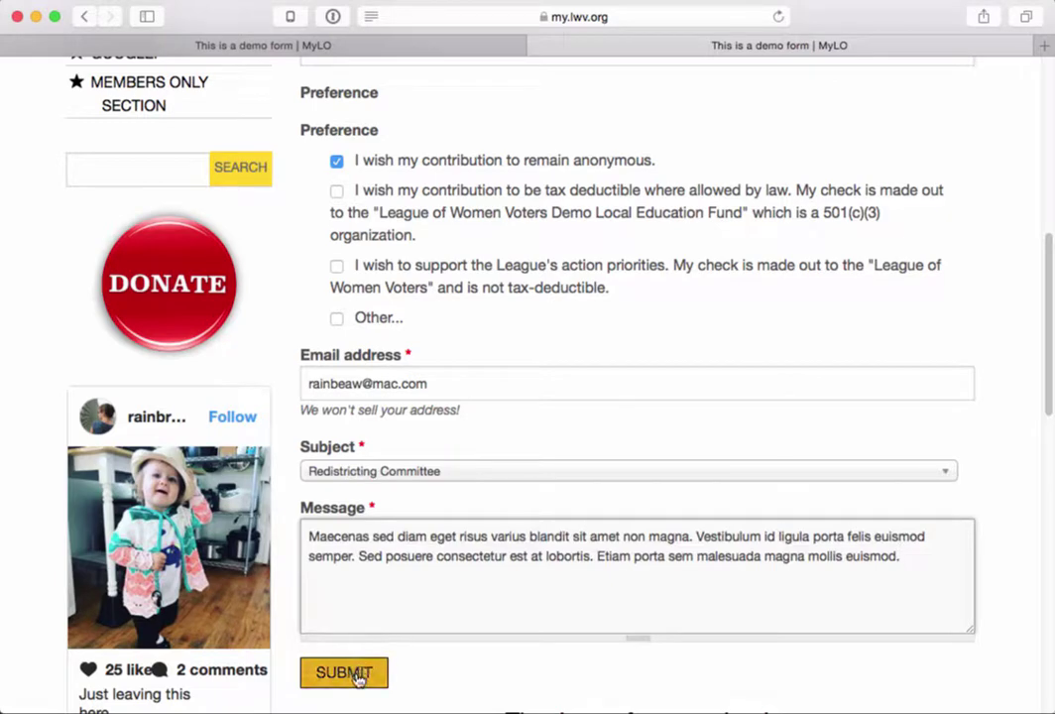
{"action": "scroll", "coordinate": [417, 671], "scroll_direction": "down", "scroll_amount": 1}
{"action": "left_click", "coordinate": [326, 621]}
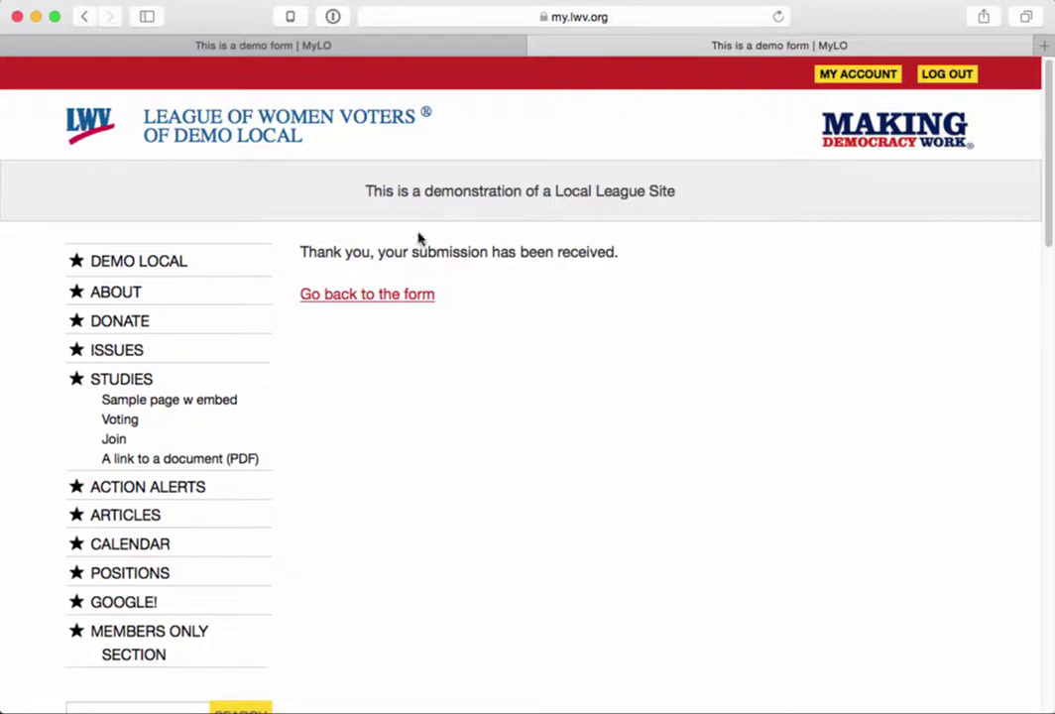
- Review the thank-you confirmation, then return to the demo form
{"action": "left_click_drag", "start_coordinate": [301, 253], "coordinate": [653, 240]}
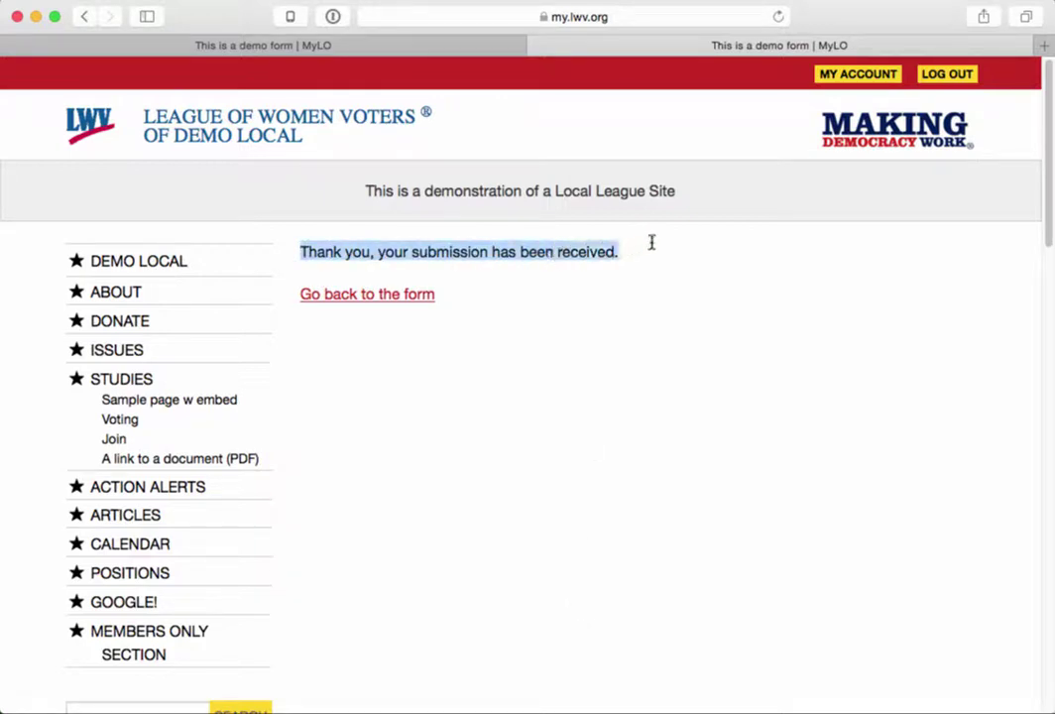
{"action": "left_click", "coordinate": [461, 416]}
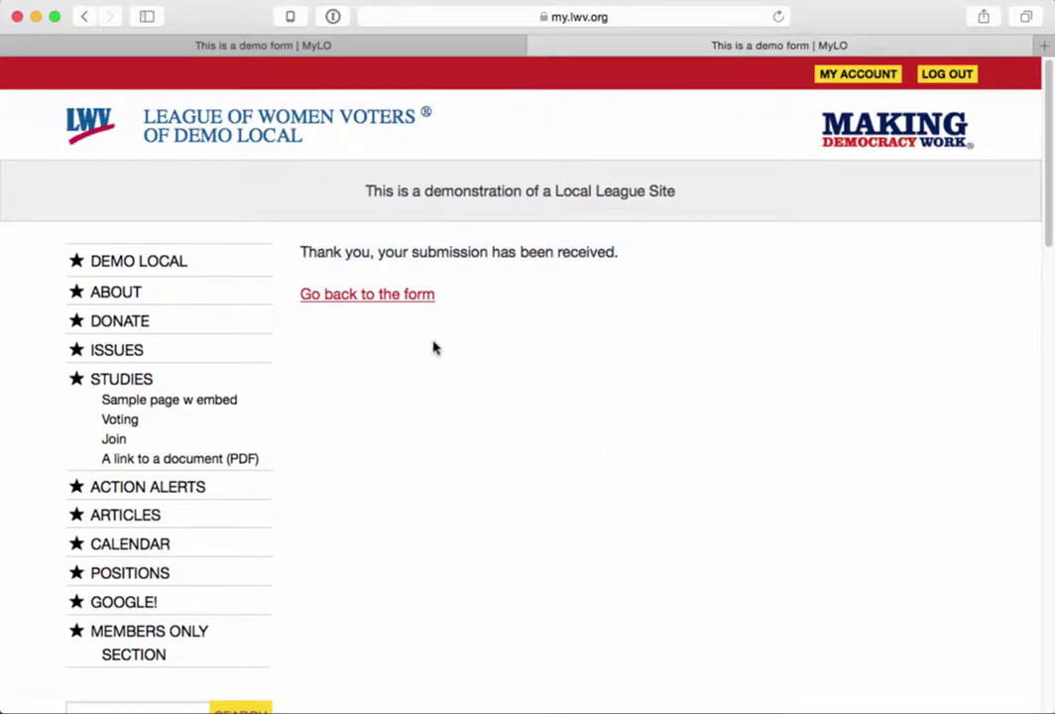
{"action": "left_click", "coordinate": [392, 296]}
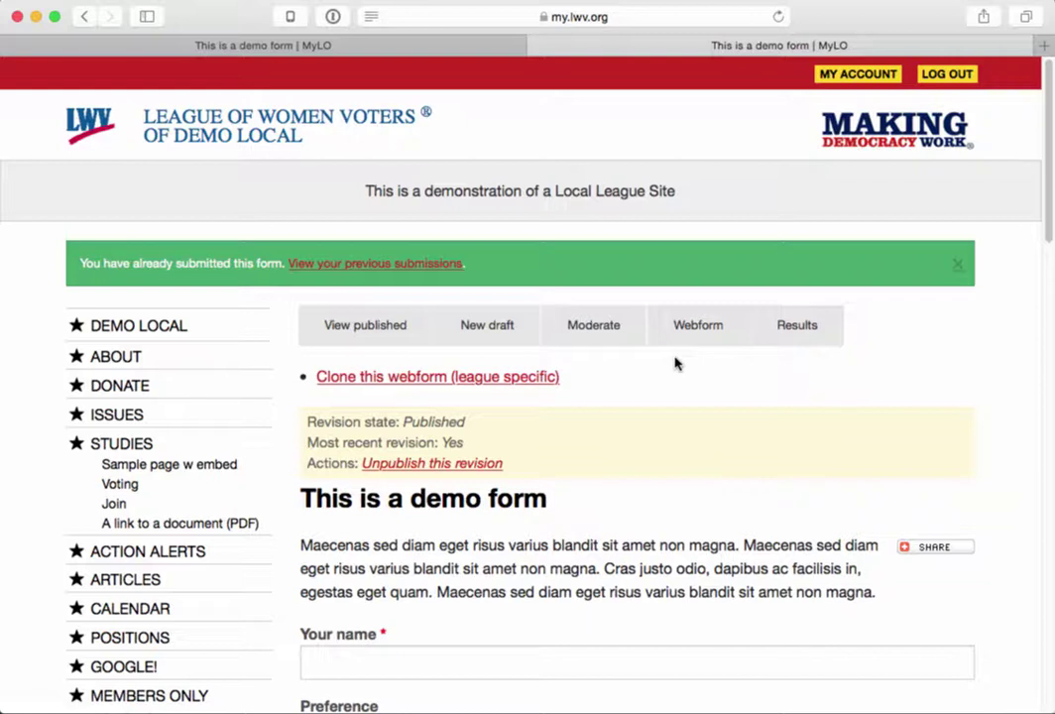
- Open the Results, view the full details of submission 1, then return to the submissions list
{"action": "left_click", "coordinate": [811, 326]}
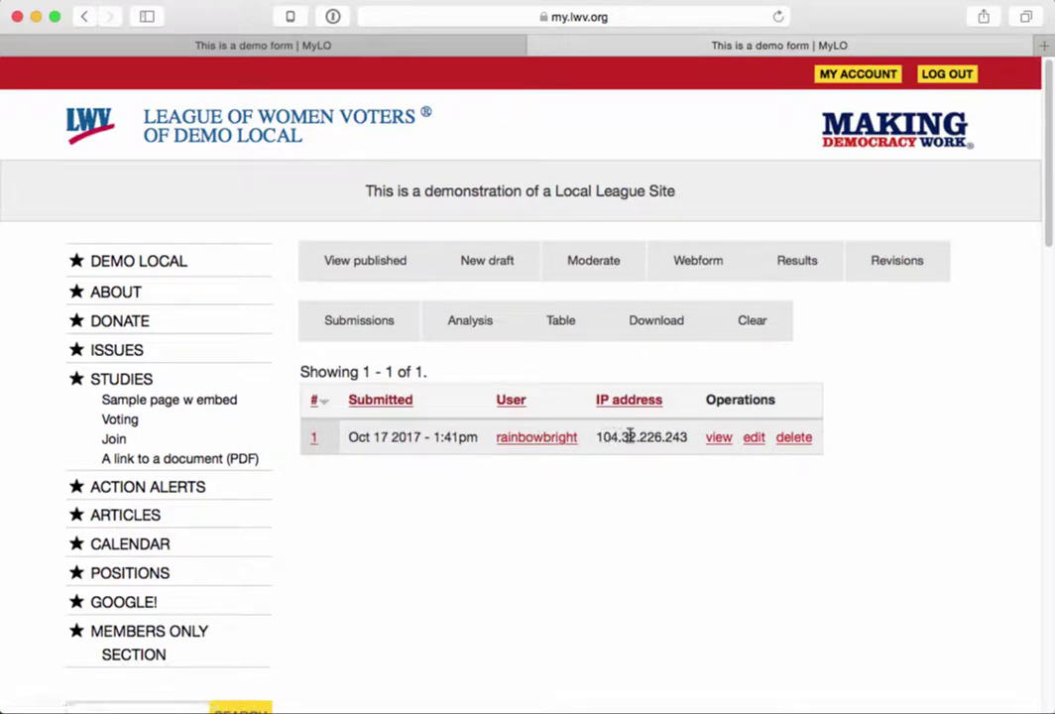
{"action": "left_click", "coordinate": [719, 439]}
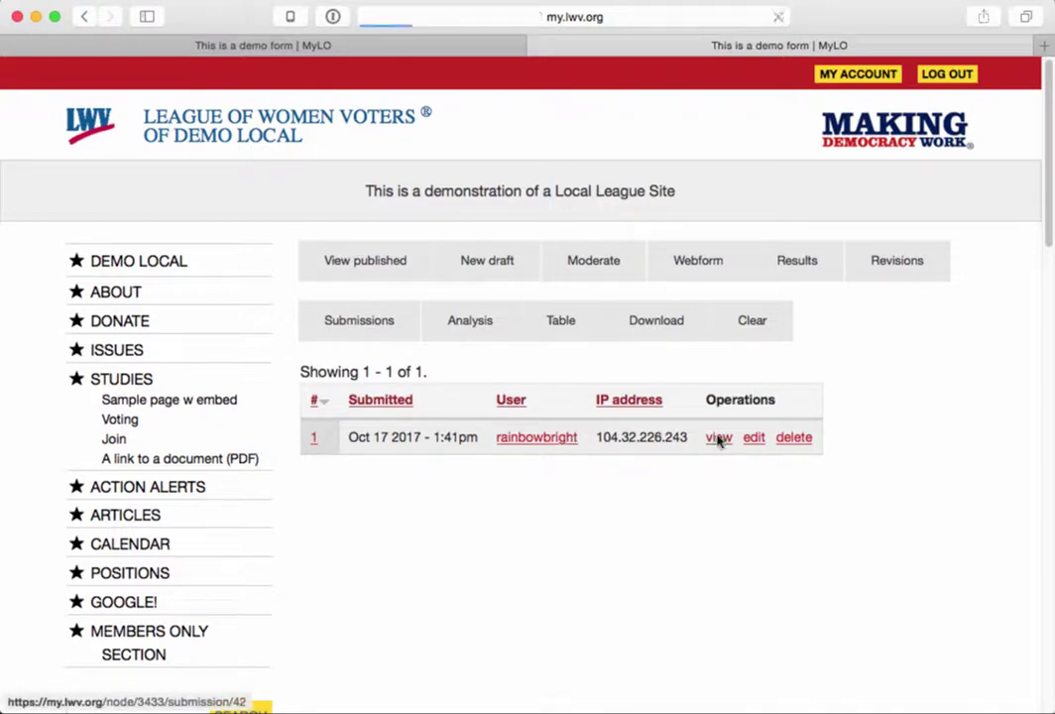
{"action": "scroll", "coordinate": [555, 536], "scroll_direction": "down", "scroll_amount": 5}
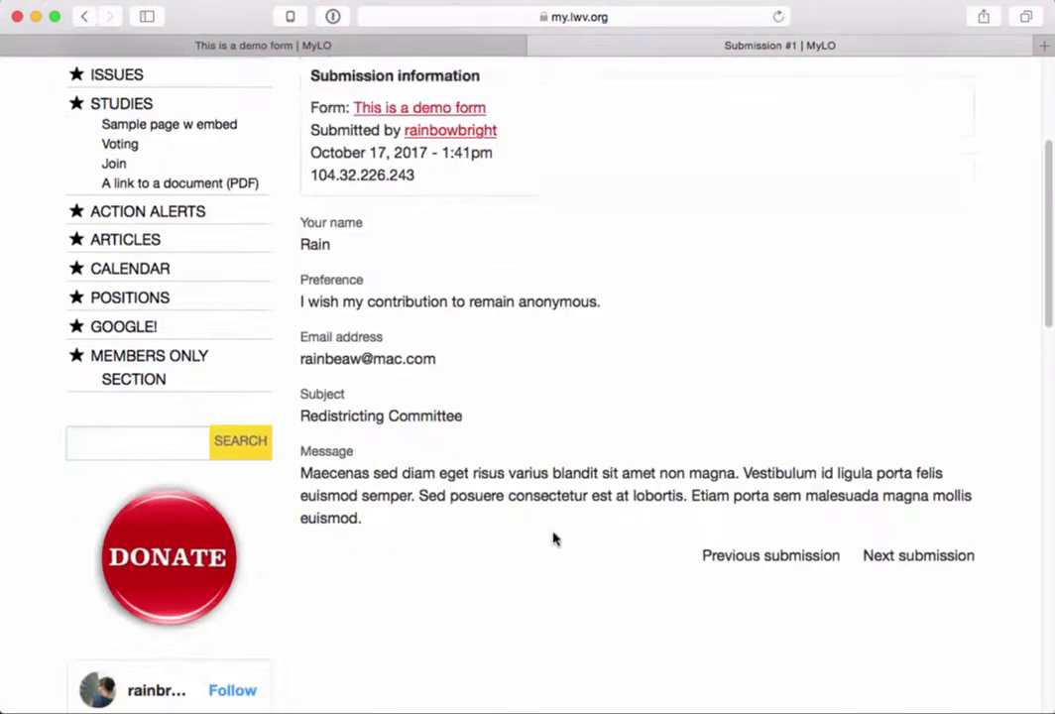
{"action": "scroll", "coordinate": [556, 537], "scroll_direction": "up", "scroll_amount": 2}
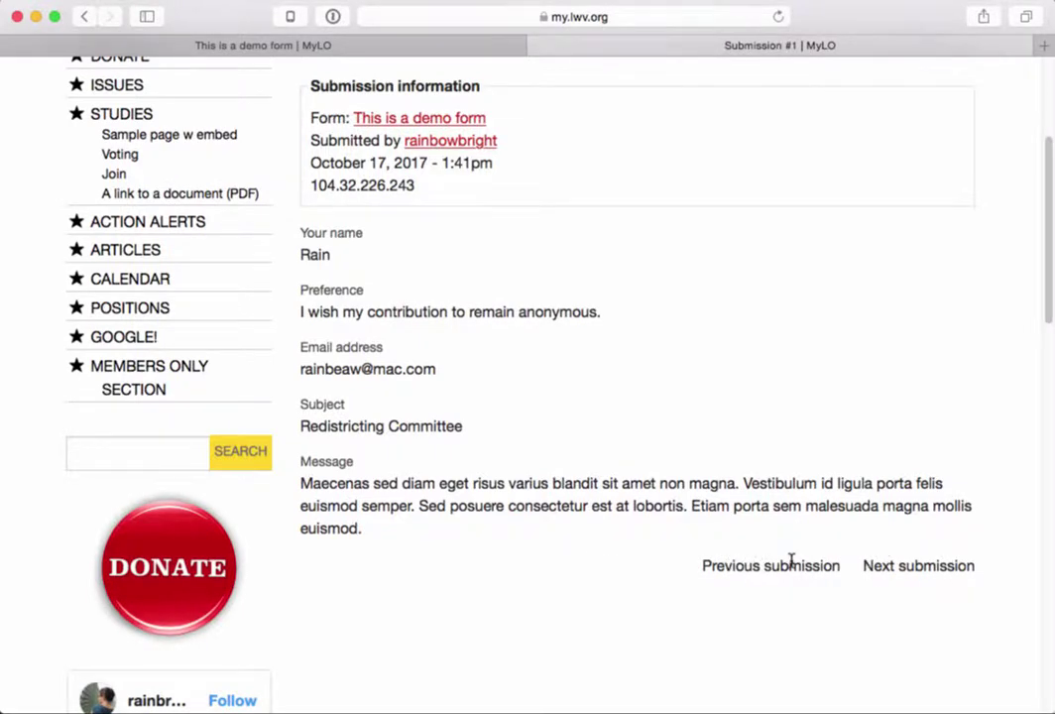
{"action": "scroll", "coordinate": [791, 562], "scroll_direction": "up", "scroll_amount": 5}
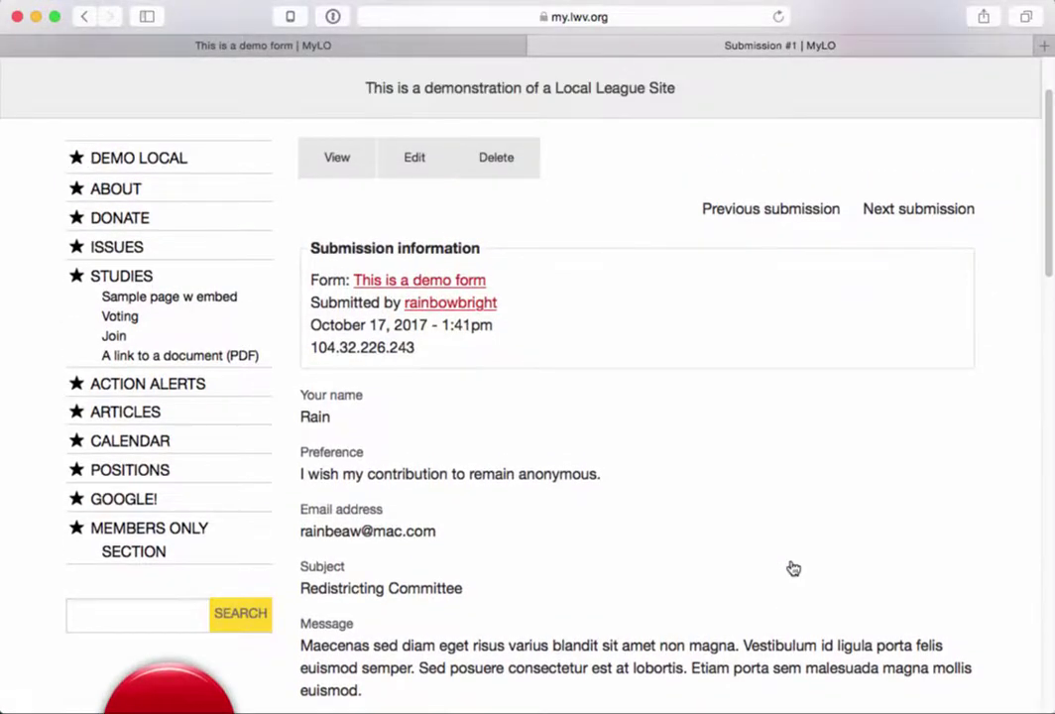
{"action": "scroll", "coordinate": [792, 567], "scroll_direction": "up", "scroll_amount": 3}
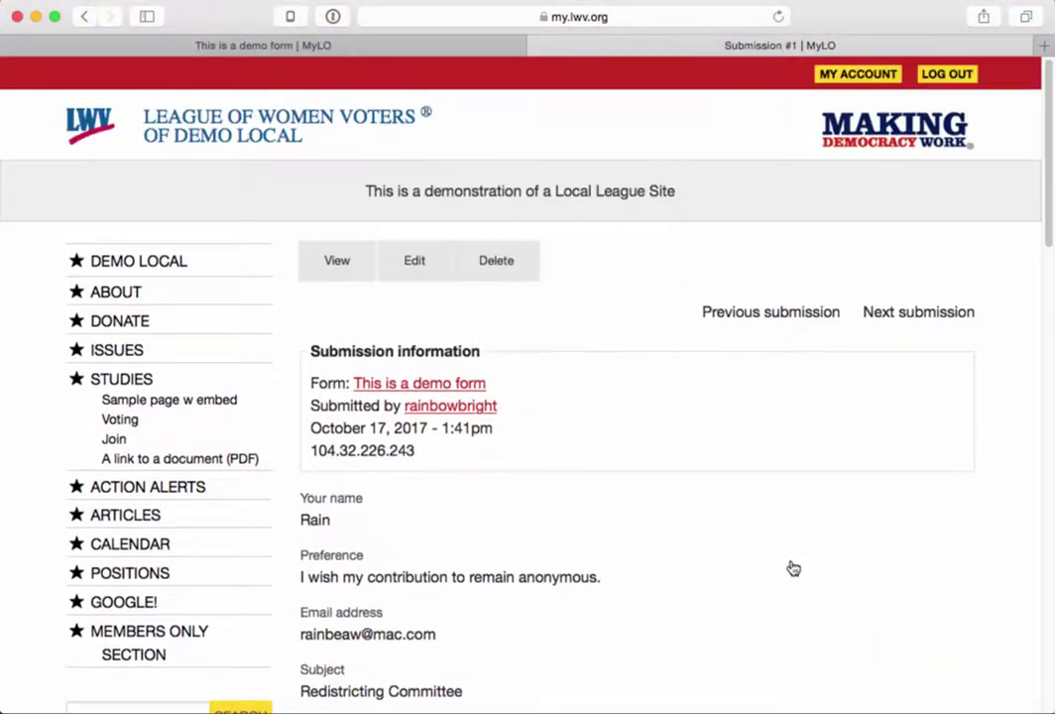
{"action": "left_click", "coordinate": [85, 17]}
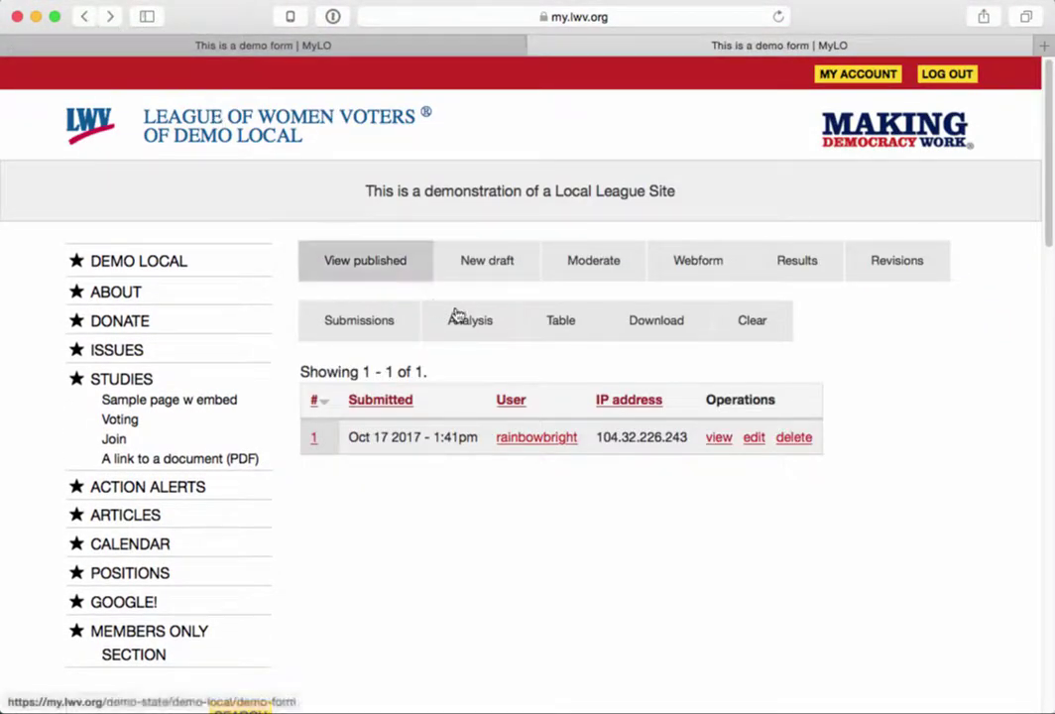
- Display the submissions as a Table and scroll across its Subject and Preference columns
{"action": "left_click", "coordinate": [561, 328]}
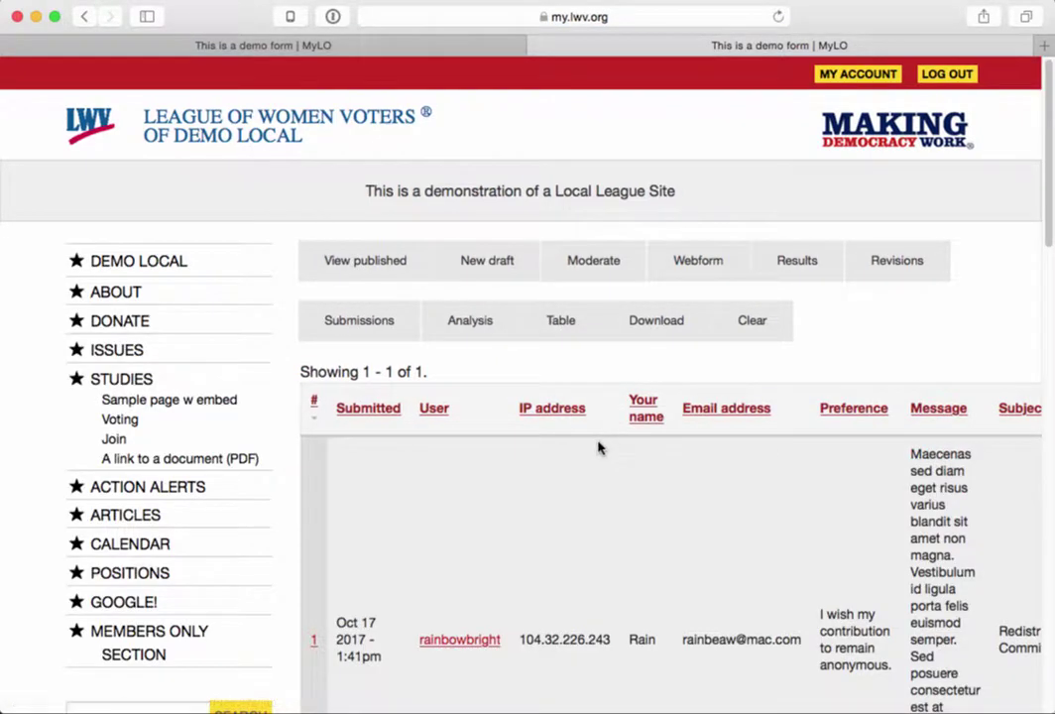
{"action": "scroll", "coordinate": [557, 500], "scroll_direction": "right", "scroll_amount": 2}
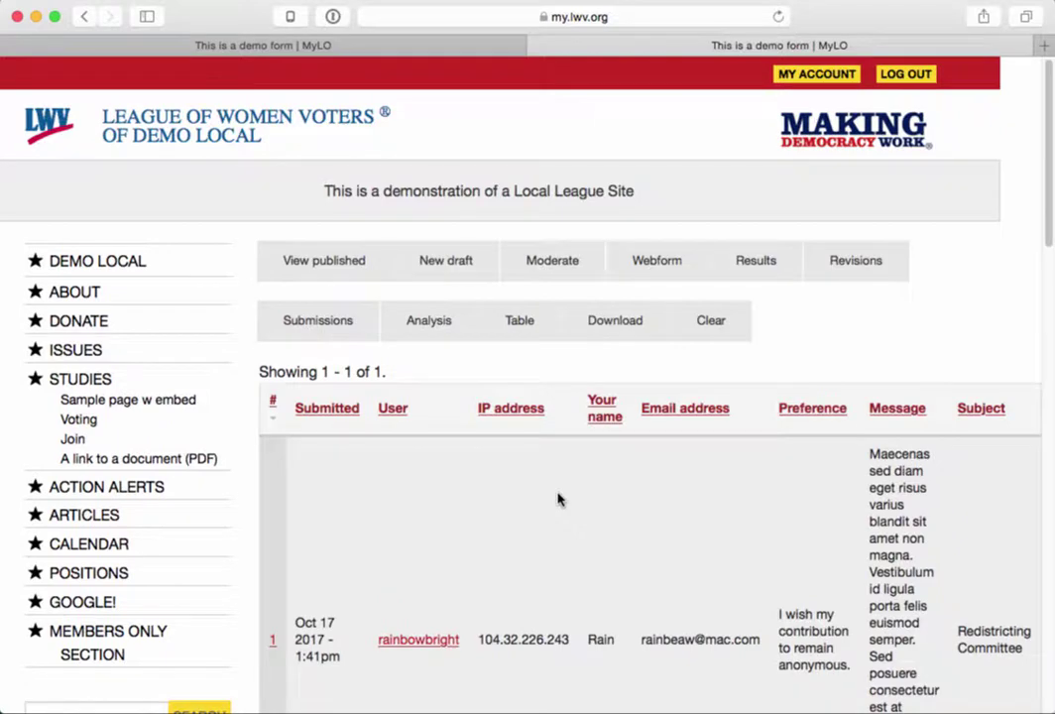
{"action": "scroll", "coordinate": [557, 499], "scroll_direction": "down", "scroll_amount": 5}
{"action": "scroll", "coordinate": [558, 500], "scroll_direction": "up", "scroll_amount": 4}
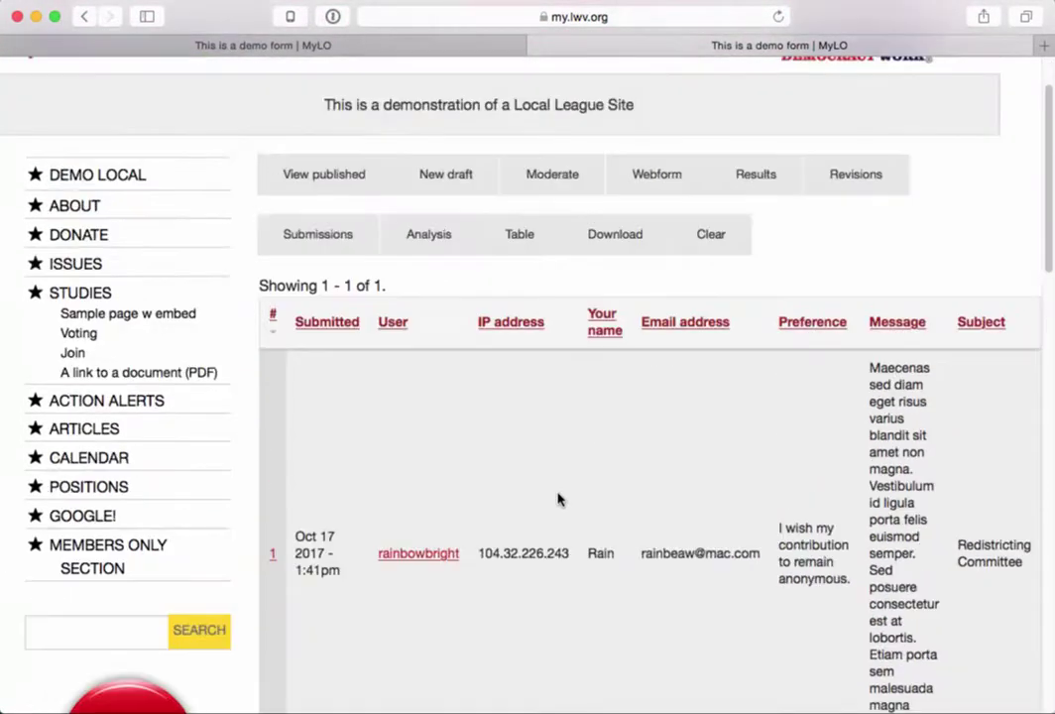
{"action": "scroll", "coordinate": [557, 499], "scroll_direction": "up", "scroll_amount": 2}
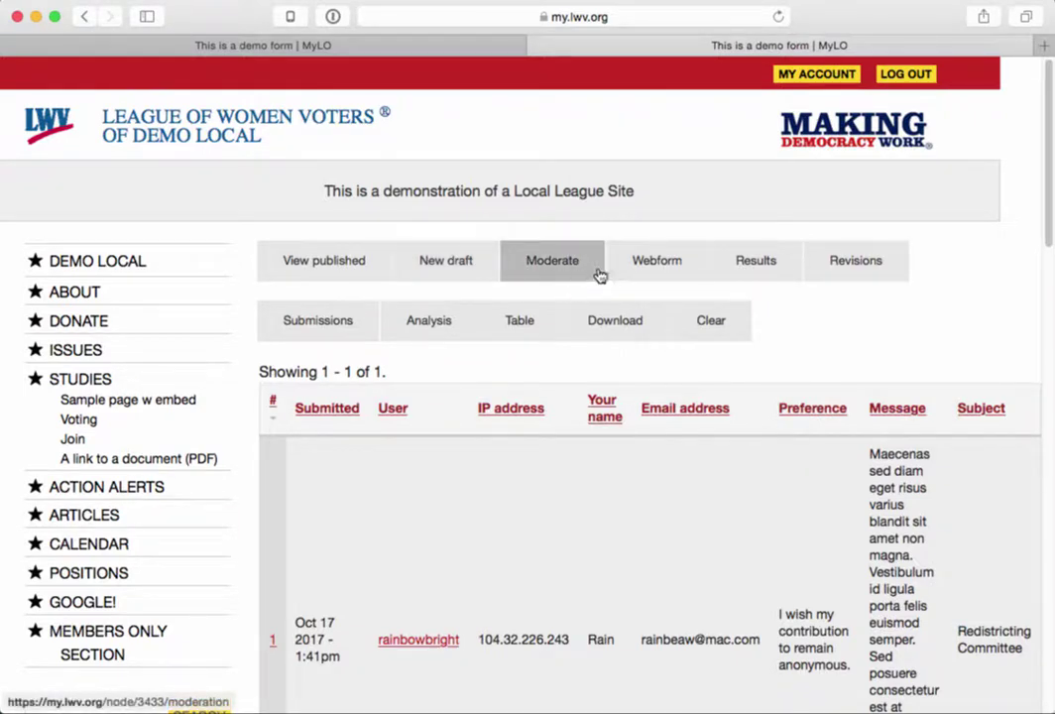
- Show the demo form's component list: Your name, Email address, Preference, Message and Subject
{"action": "left_click", "coordinate": [635, 268]}
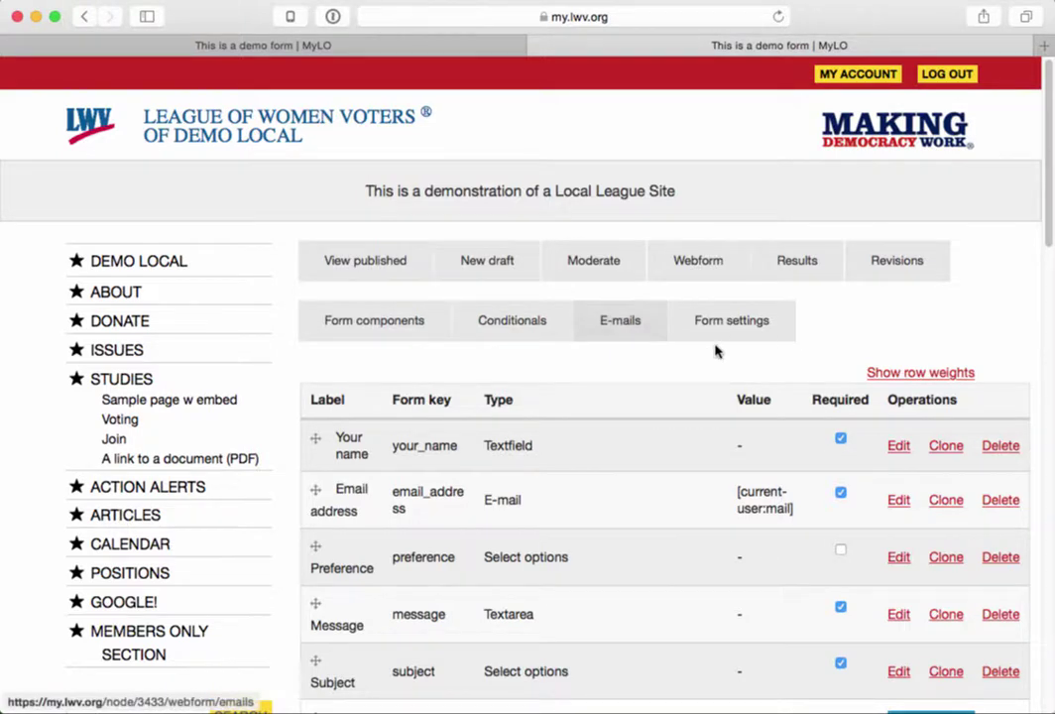
- In the E-mails settings, type a fixed recipient address, then clear it again
{"action": "left_click", "coordinate": [637, 331]}
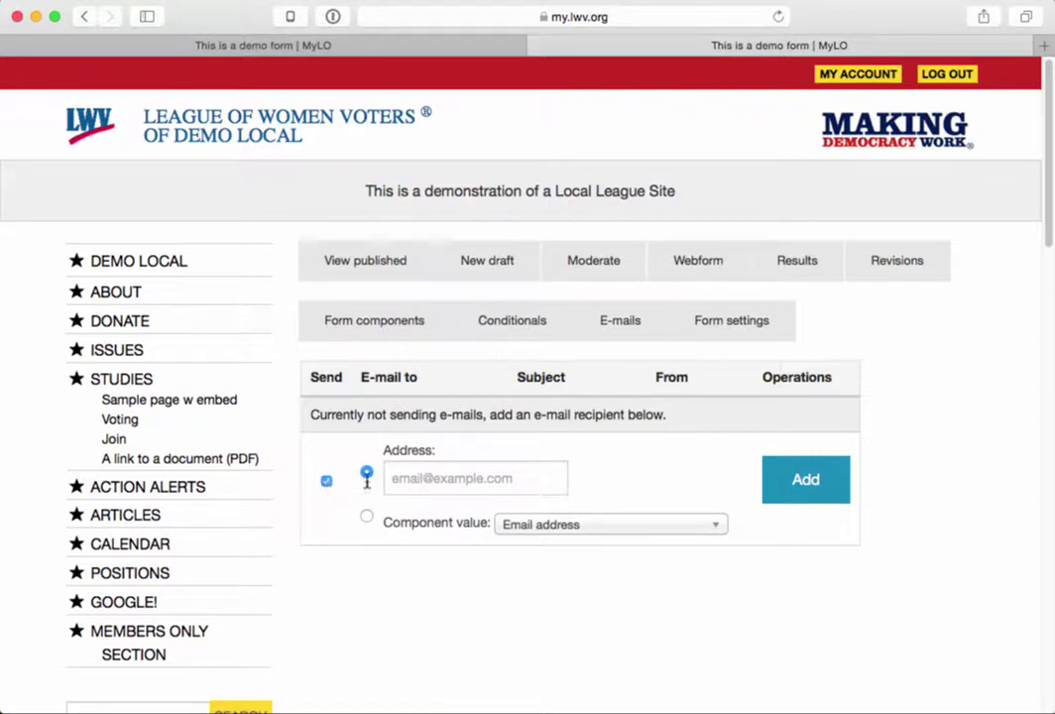
{"action": "left_click", "coordinate": [402, 477]}
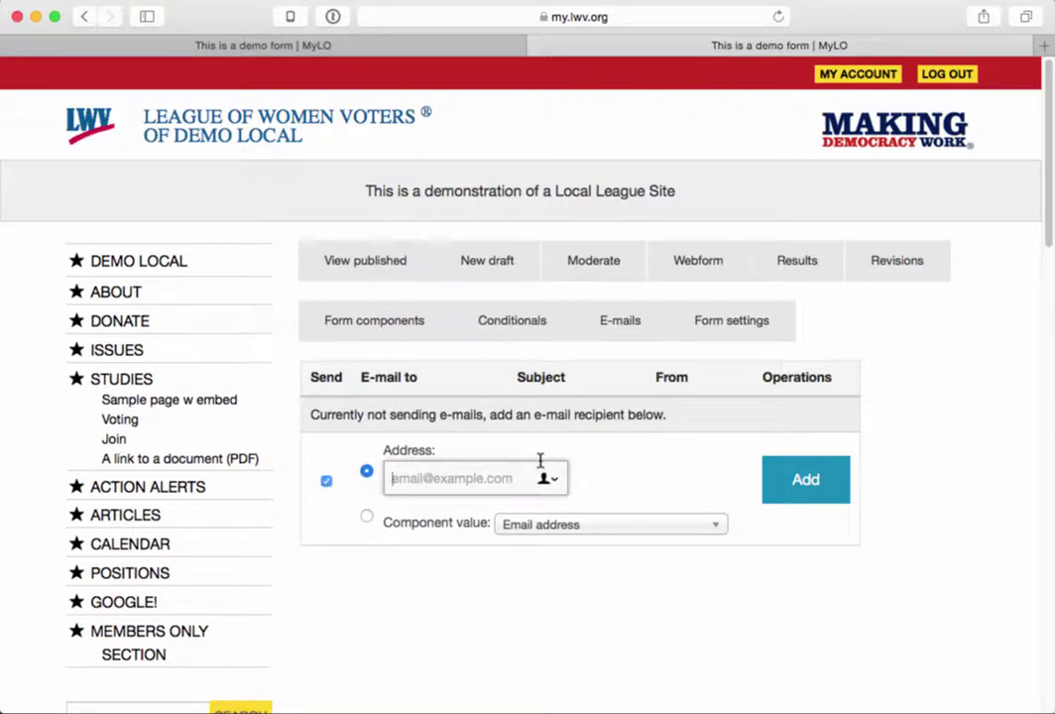
{"action": "type", "text": "someone"}
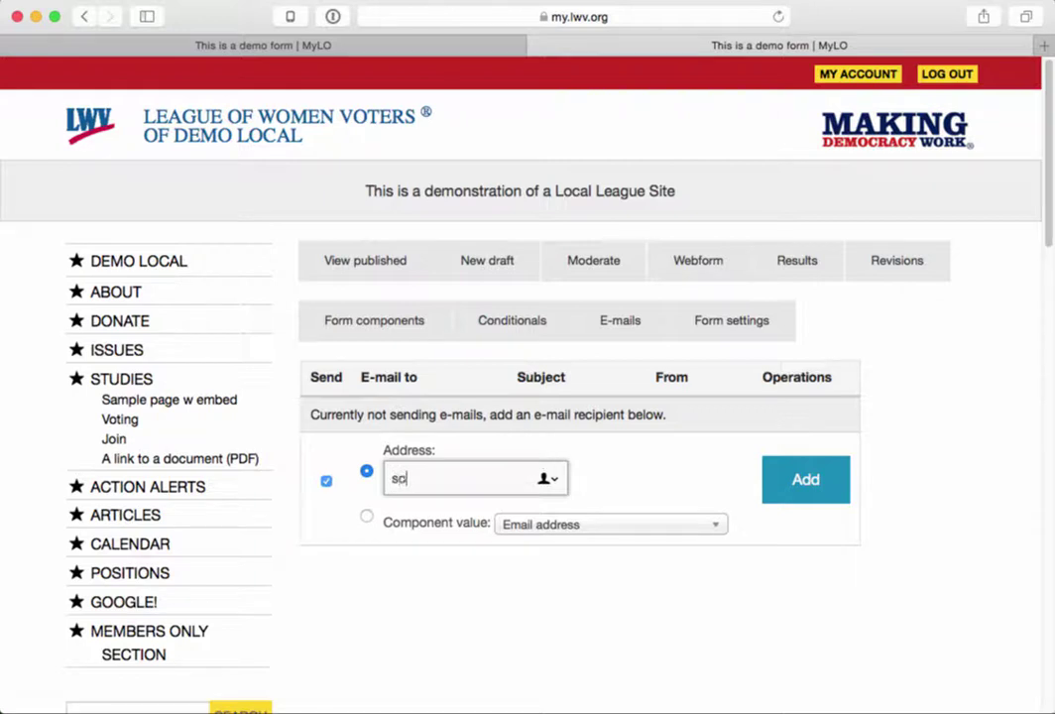
{"action": "type", "text": "omewhere.com"}
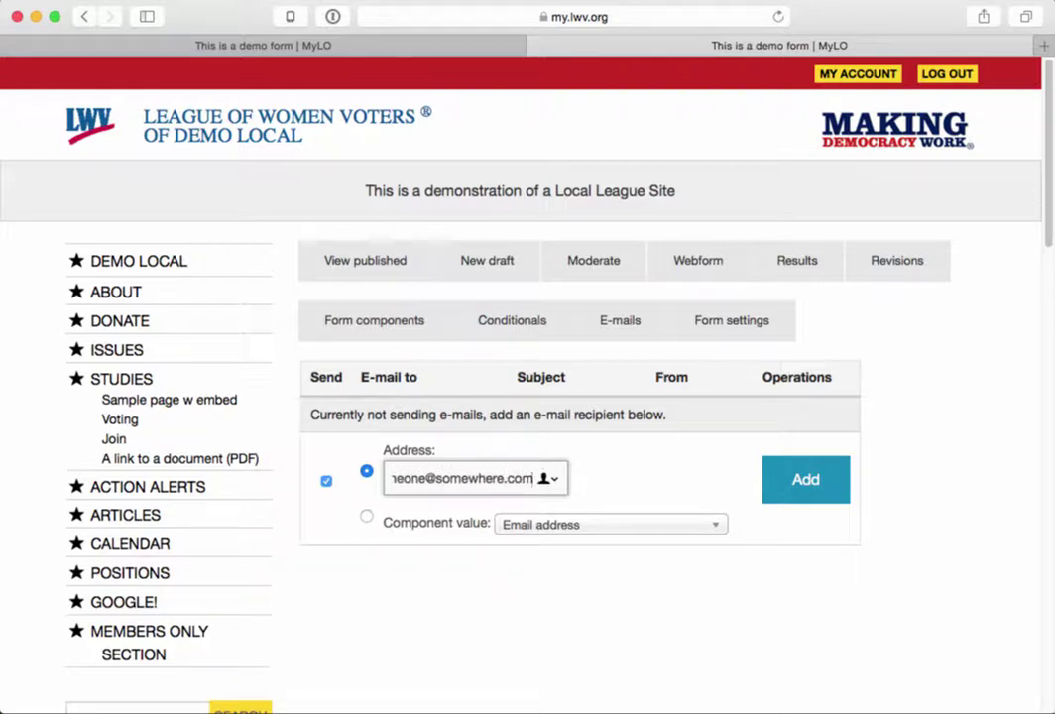
{"action": "left_click", "coordinate": [793, 480]}
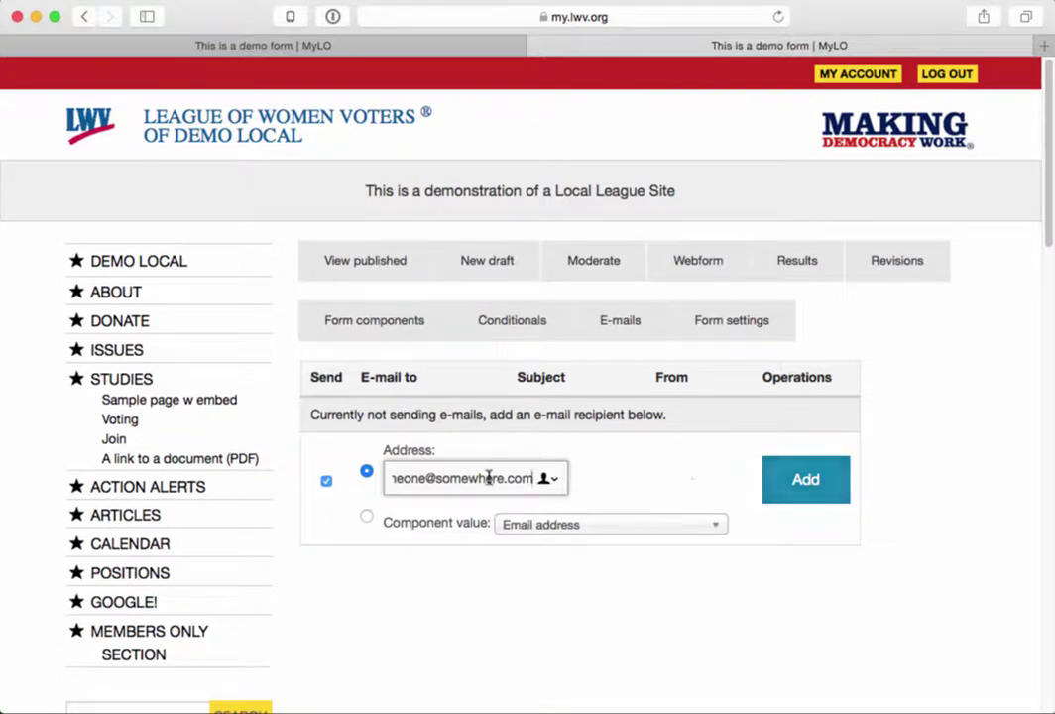
{"action": "key", "text": "alt+shift+Left"}
{"action": "key", "text": "alt+shift+Left"}
{"action": "key", "text": "alt+shift+Left"}
{"action": "key", "text": "BackSpace"}
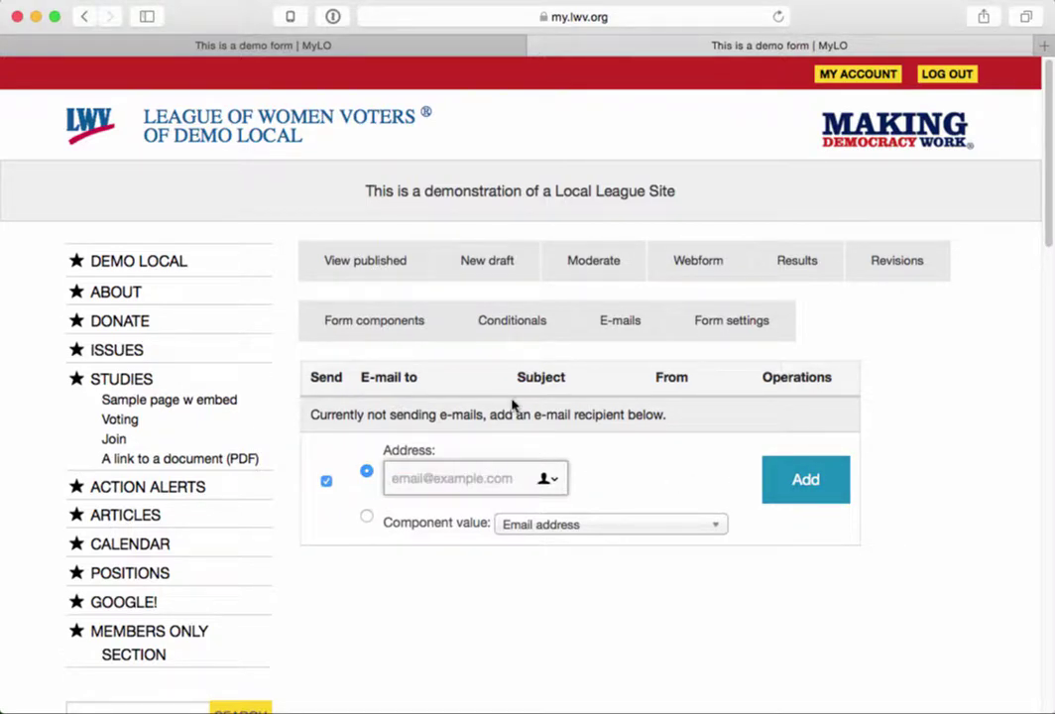
- Choose Component value routing by the Subject component and add the recipient
{"action": "left_click", "coordinate": [366, 516]}
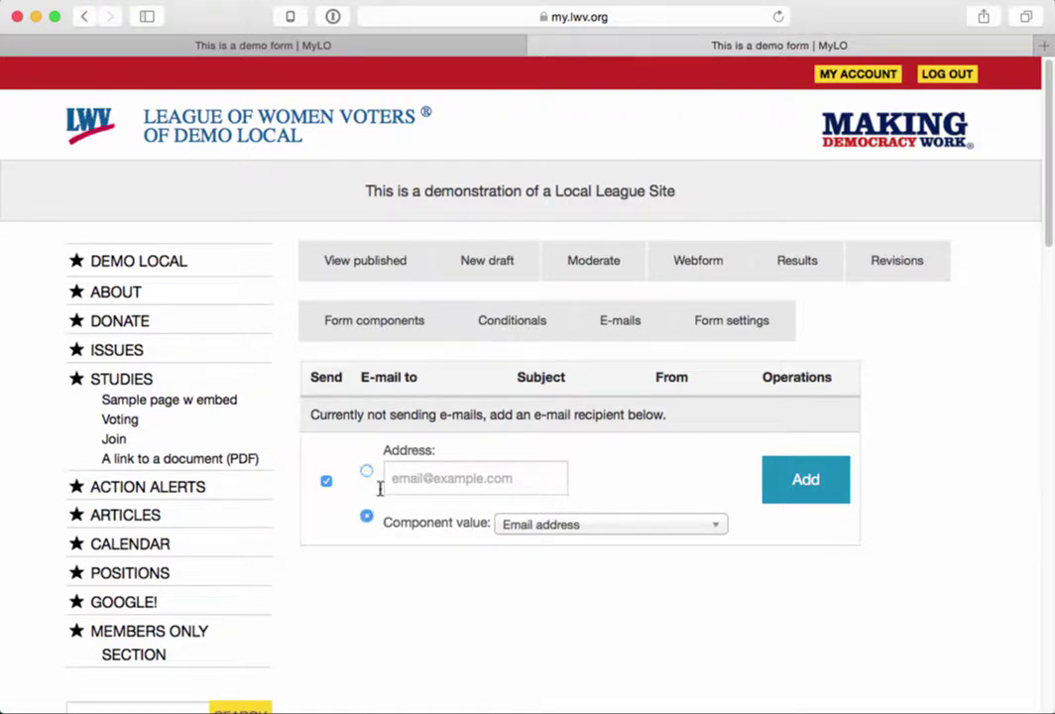
{"action": "left_click", "coordinate": [536, 529]}
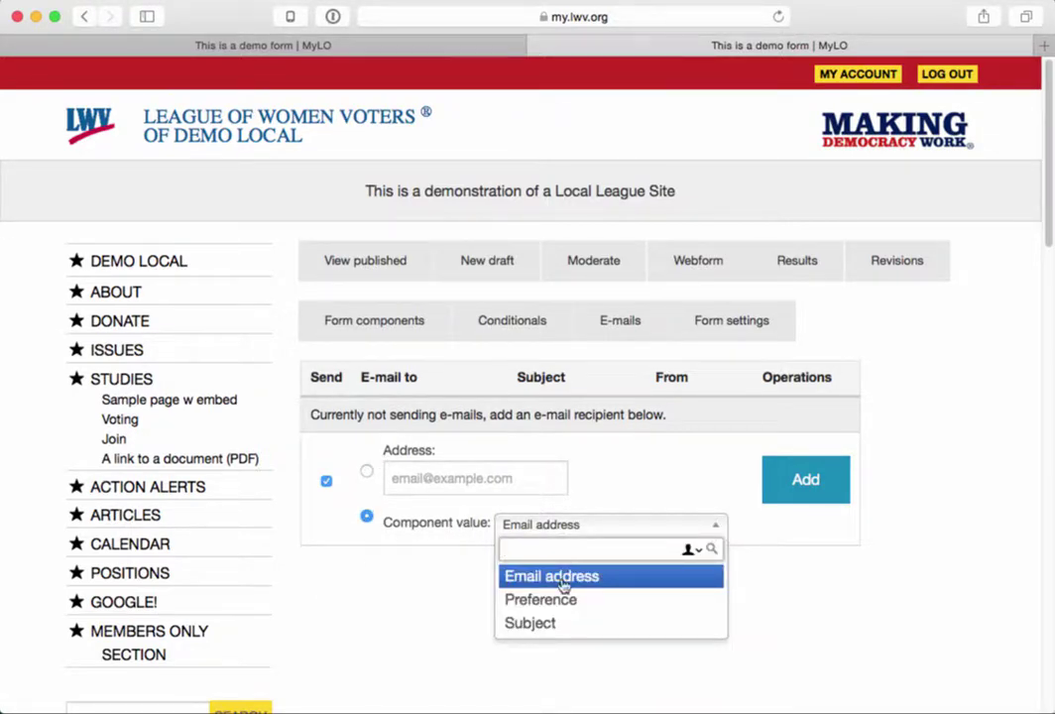
{"action": "left_click", "coordinate": [534, 625]}
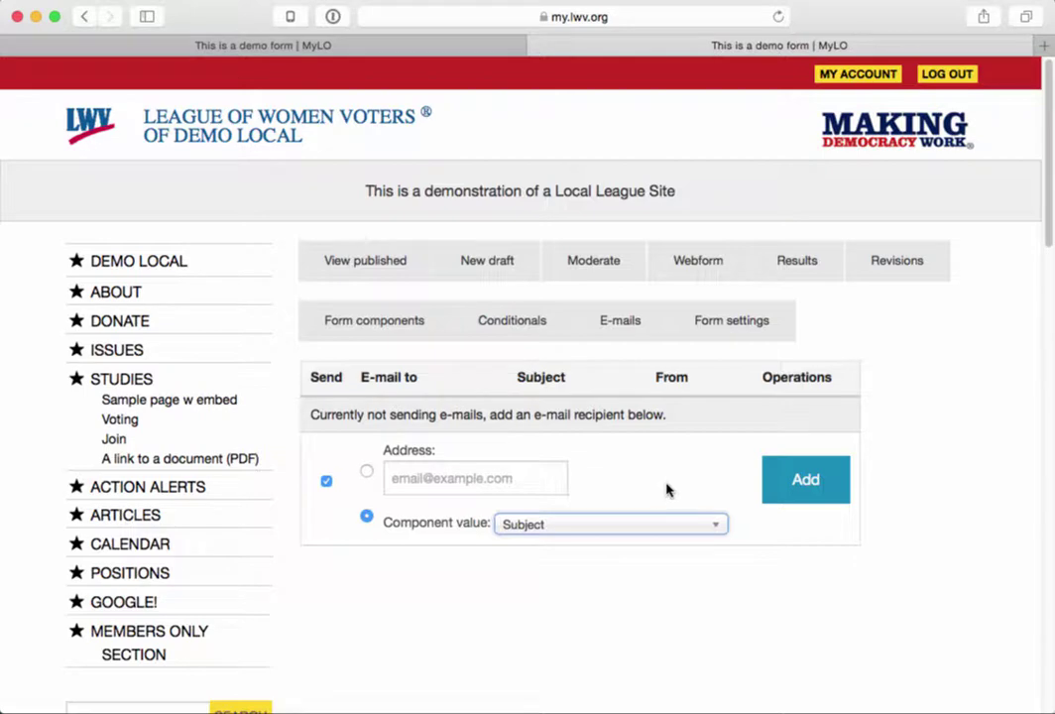
{"action": "left_click", "coordinate": [800, 496]}
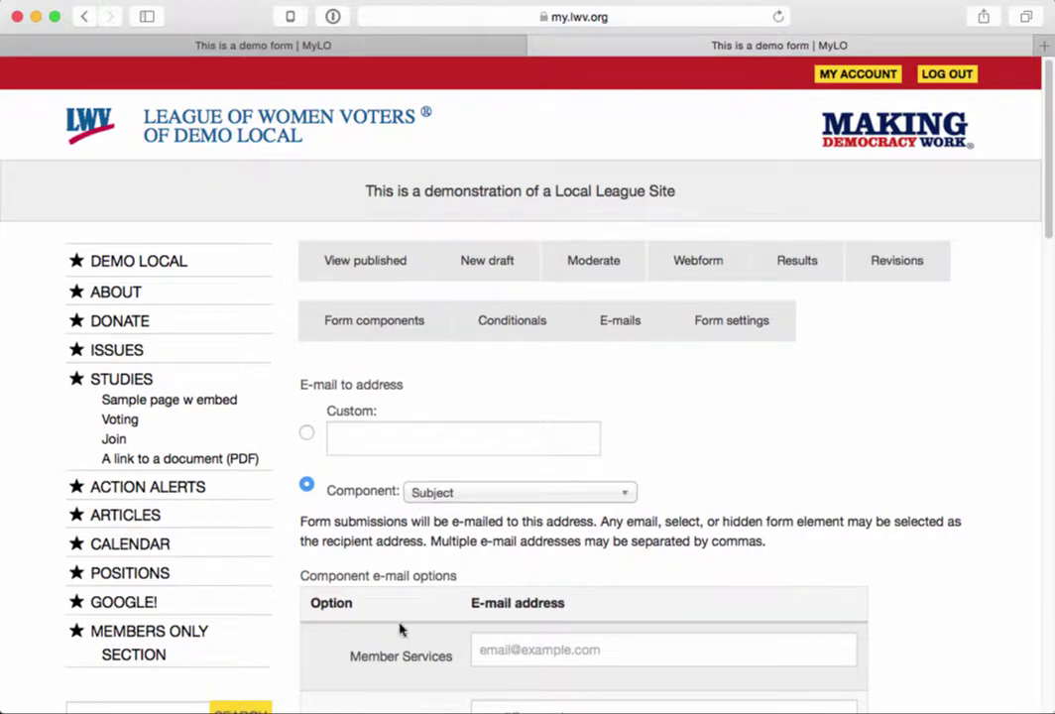
- Fill in the e-mail addresses for the Member Services and Action subject options
{"action": "scroll", "coordinate": [398, 629], "scroll_direction": "down", "scroll_amount": 5}
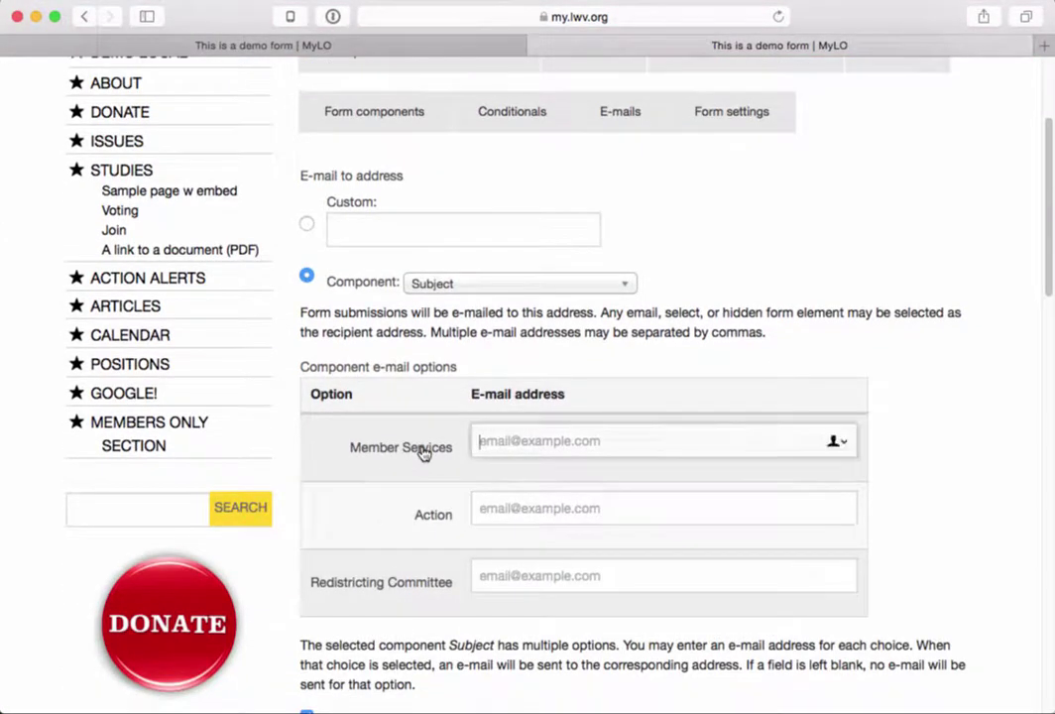
{"action": "left_click", "coordinate": [423, 599]}
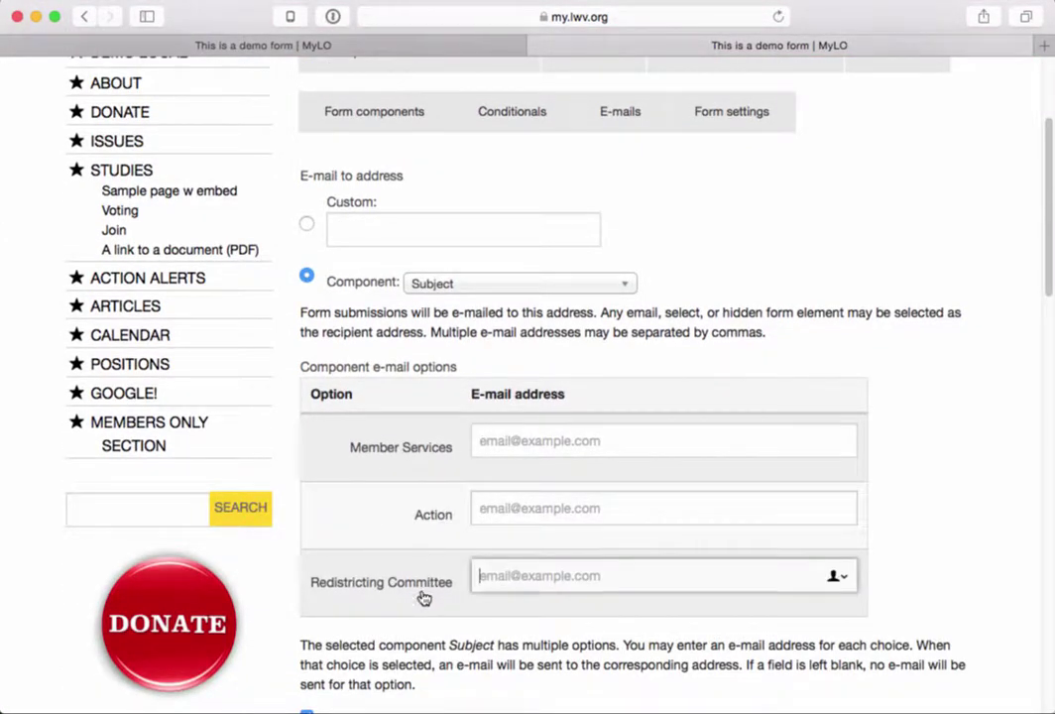
{"action": "left_click", "coordinate": [517, 442]}
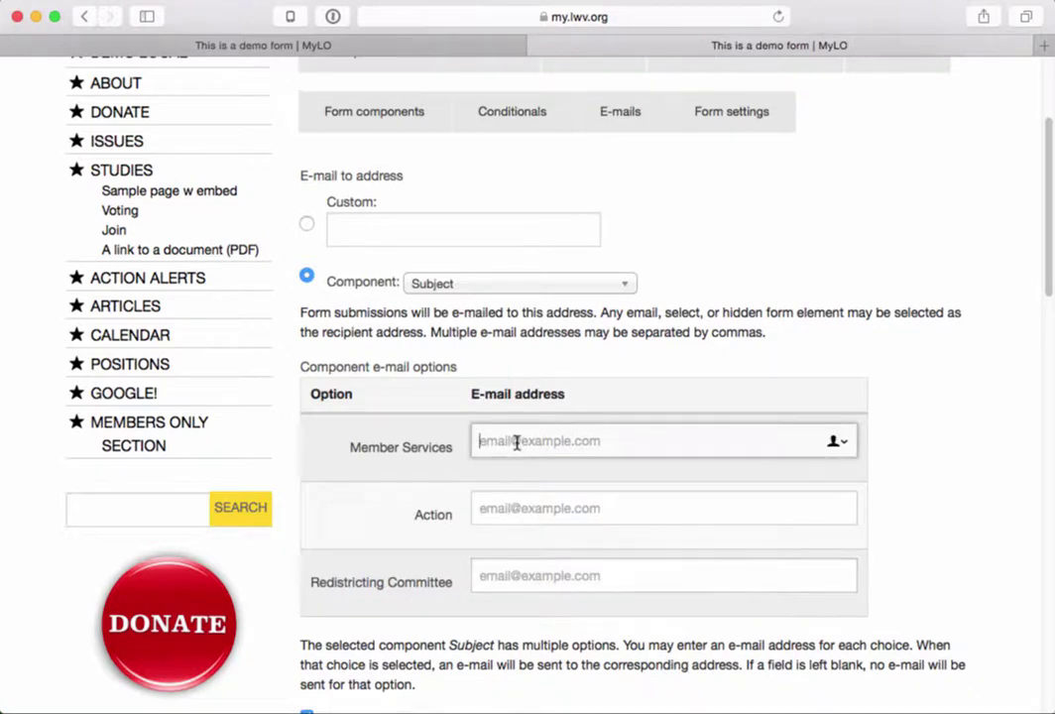
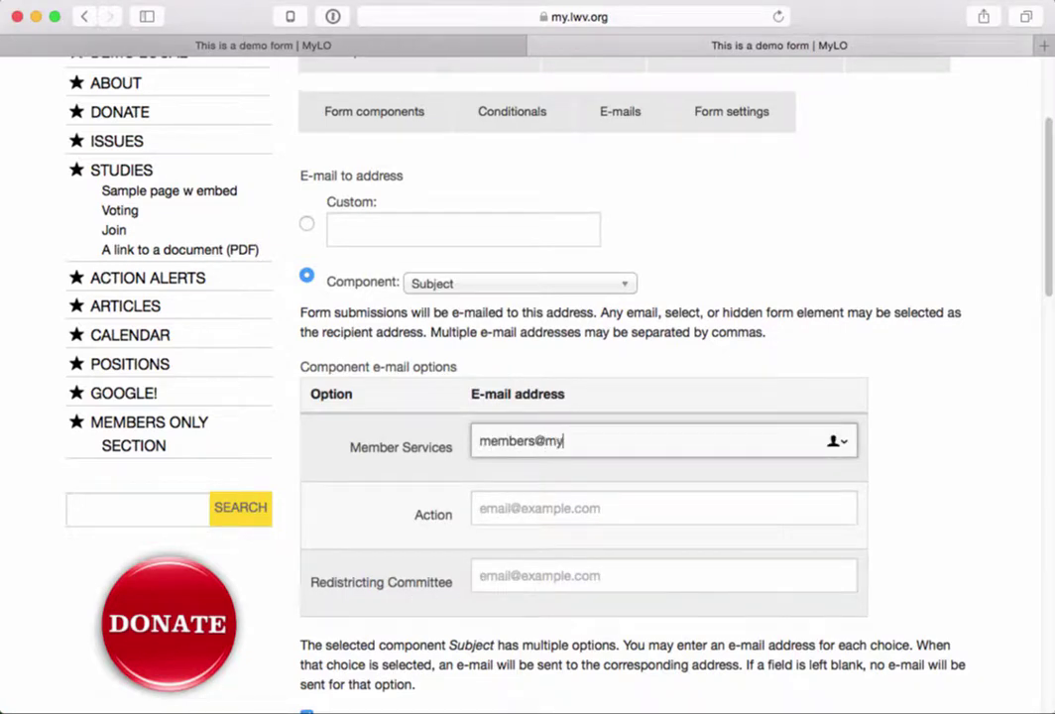
{"action": "key", "text": "Tab"}
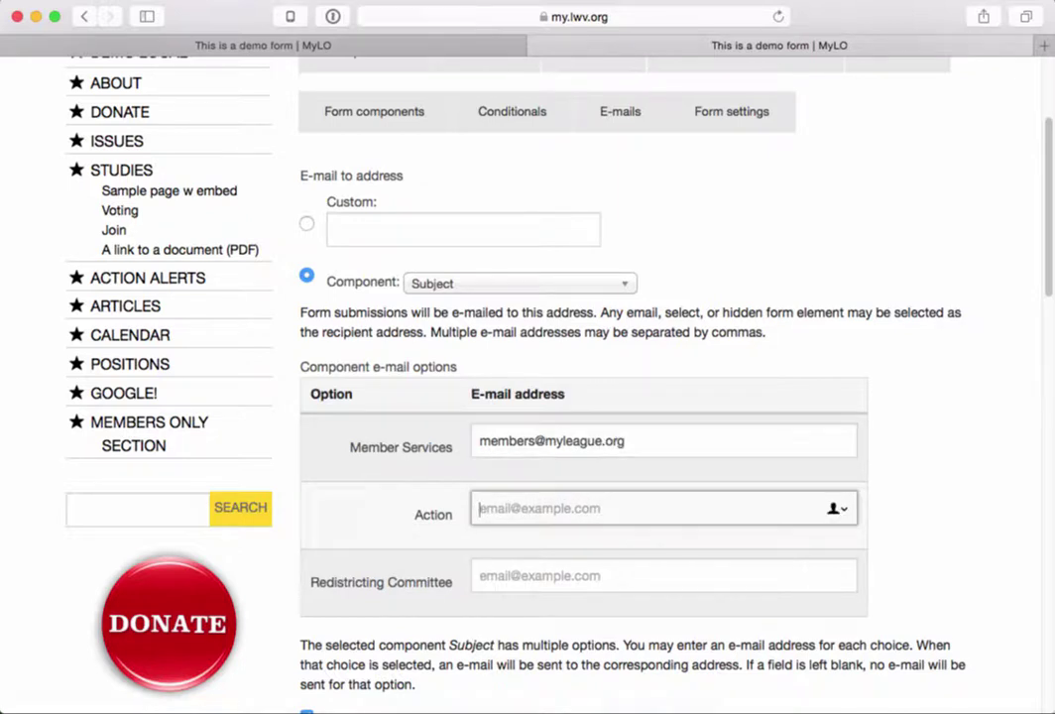
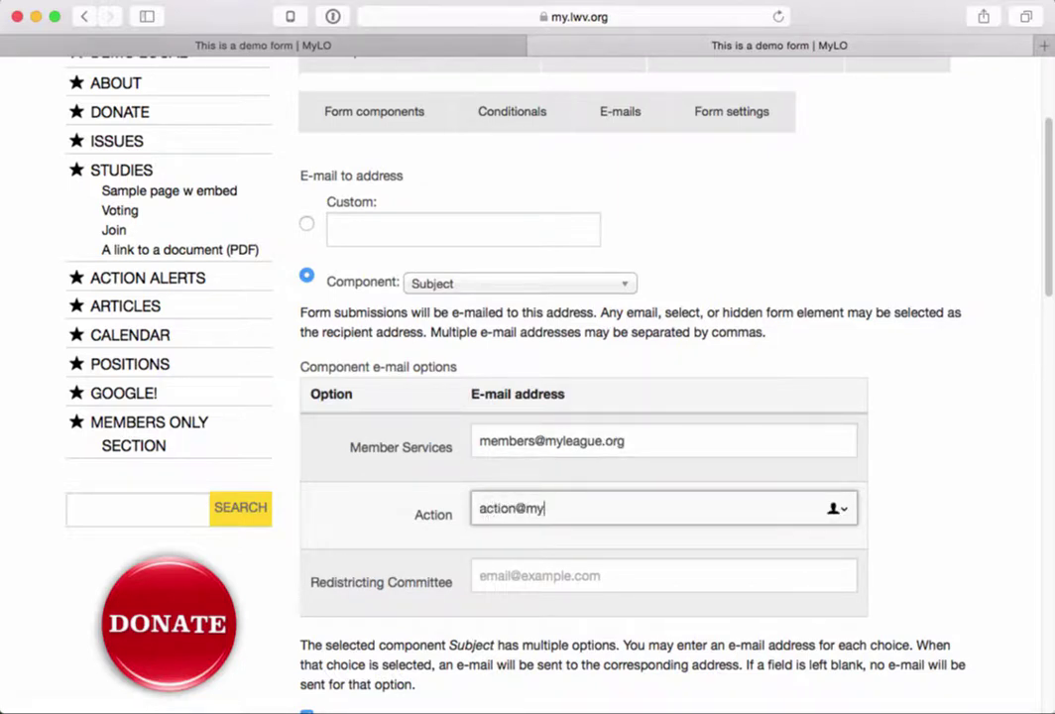
- Enter the Redistricting Committee e-mail address, correcting a typo along the way
{"action": "key", "text": "Tab"}
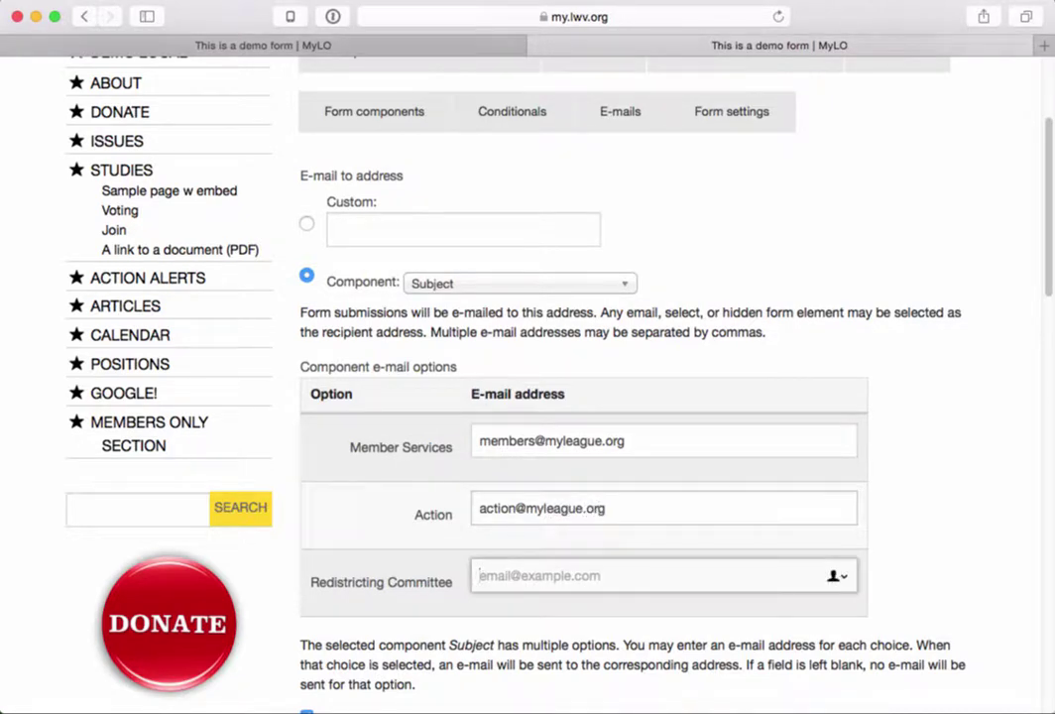
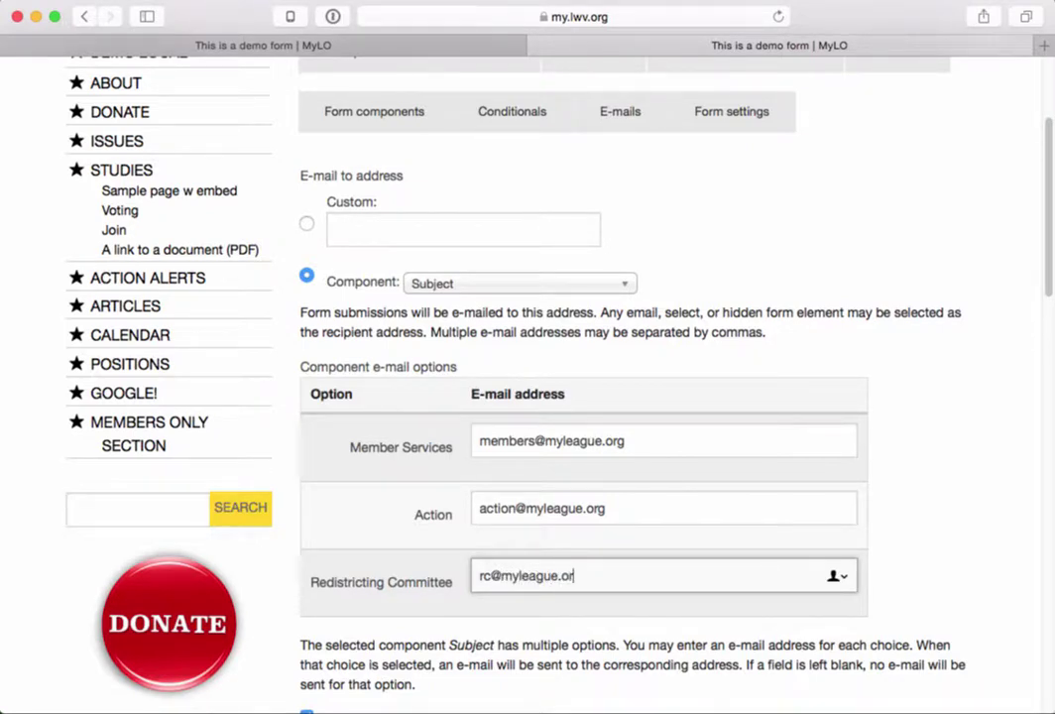
{"action": "left_click", "coordinate": [492, 421]}
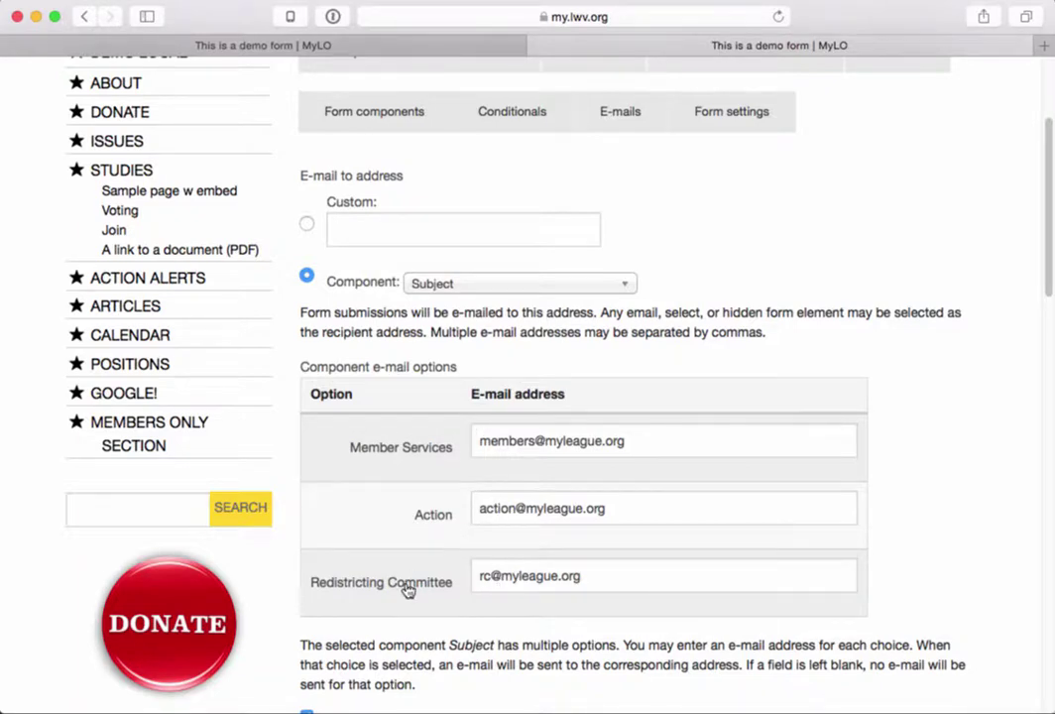
{"action": "scroll", "coordinate": [409, 589], "scroll_direction": "down", "scroll_amount": 5}
{"action": "scroll", "coordinate": [409, 589], "scroll_direction": "down", "scroll_amount": 6}
- Set the E-mail from address to come from the Email address component
{"action": "scroll", "coordinate": [405, 580], "scroll_direction": "down", "scroll_amount": 3}
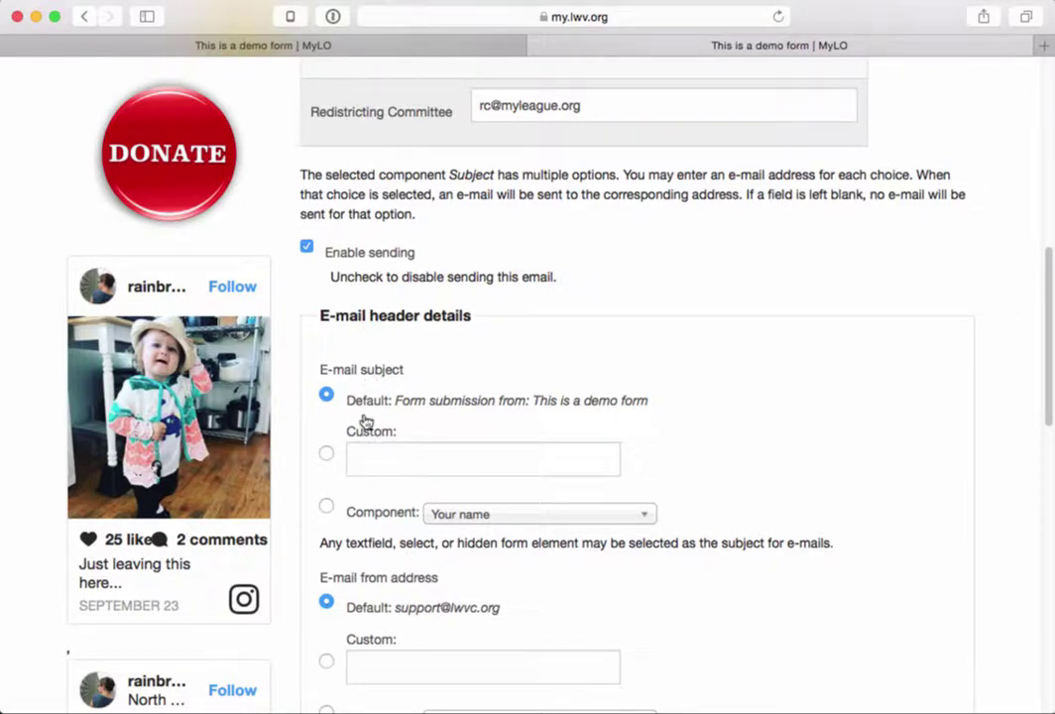
{"action": "left_click_drag", "start_coordinate": [345, 401], "coordinate": [645, 407]}
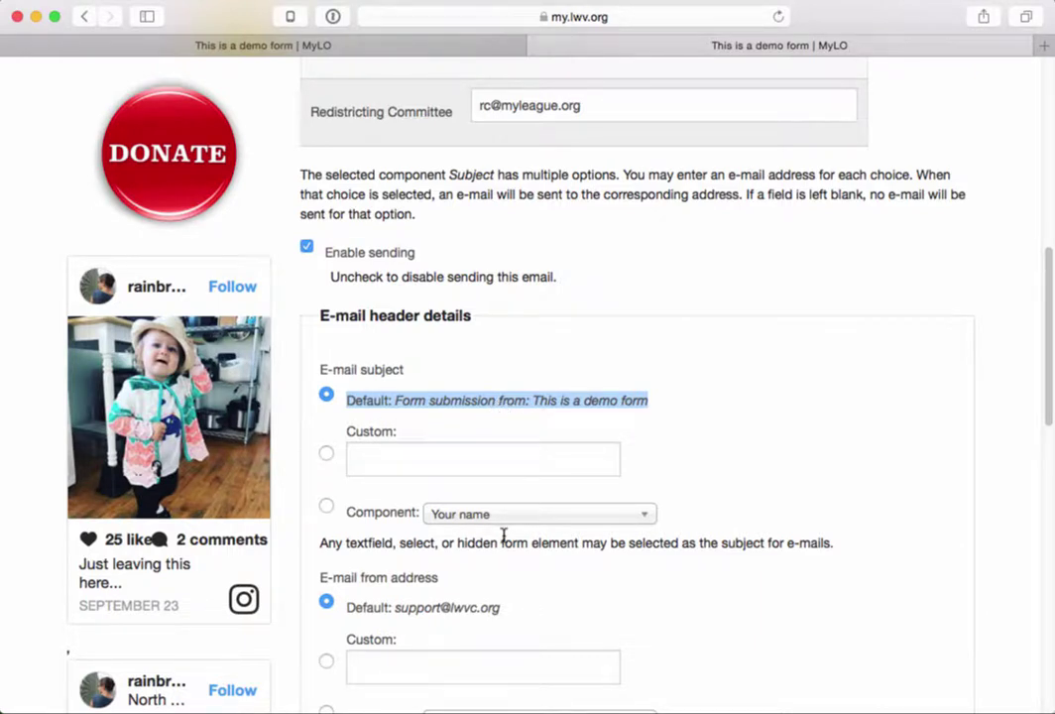
{"action": "scroll", "coordinate": [503, 537], "scroll_direction": "down", "scroll_amount": 1}
{"action": "scroll", "coordinate": [502, 540], "scroll_direction": "down", "scroll_amount": 3}
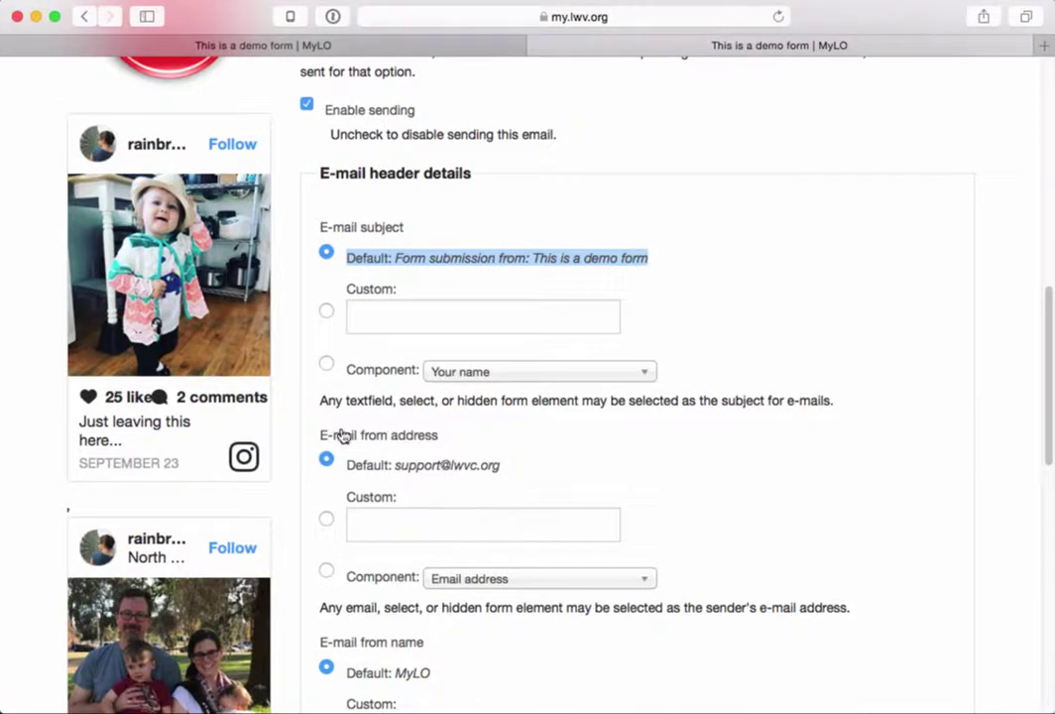
{"action": "left_click_drag", "start_coordinate": [321, 437], "coordinate": [443, 435]}
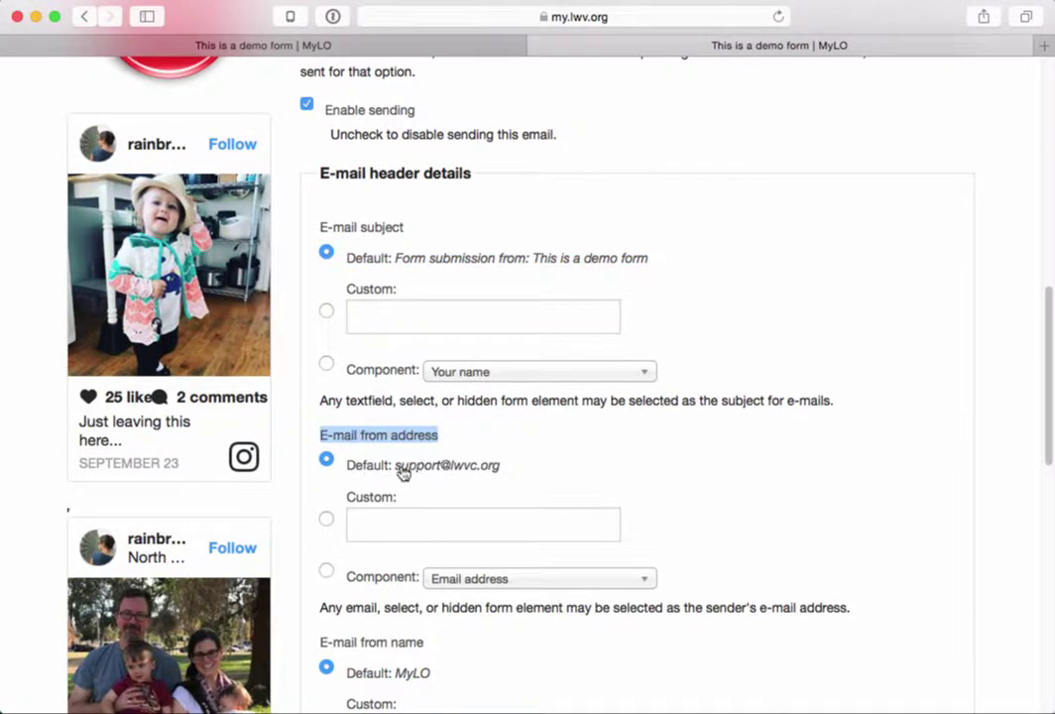
{"action": "left_click_drag", "start_coordinate": [347, 465], "coordinate": [505, 465]}
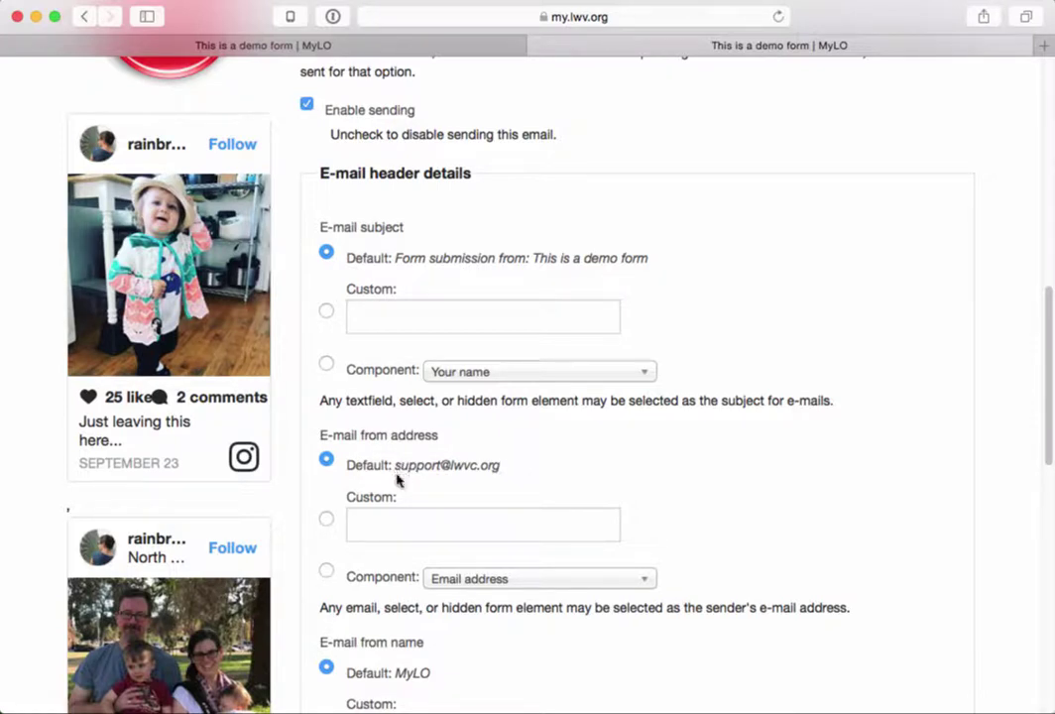
{"action": "left_click", "coordinate": [326, 573]}
{"action": "left_click", "coordinate": [478, 581]}
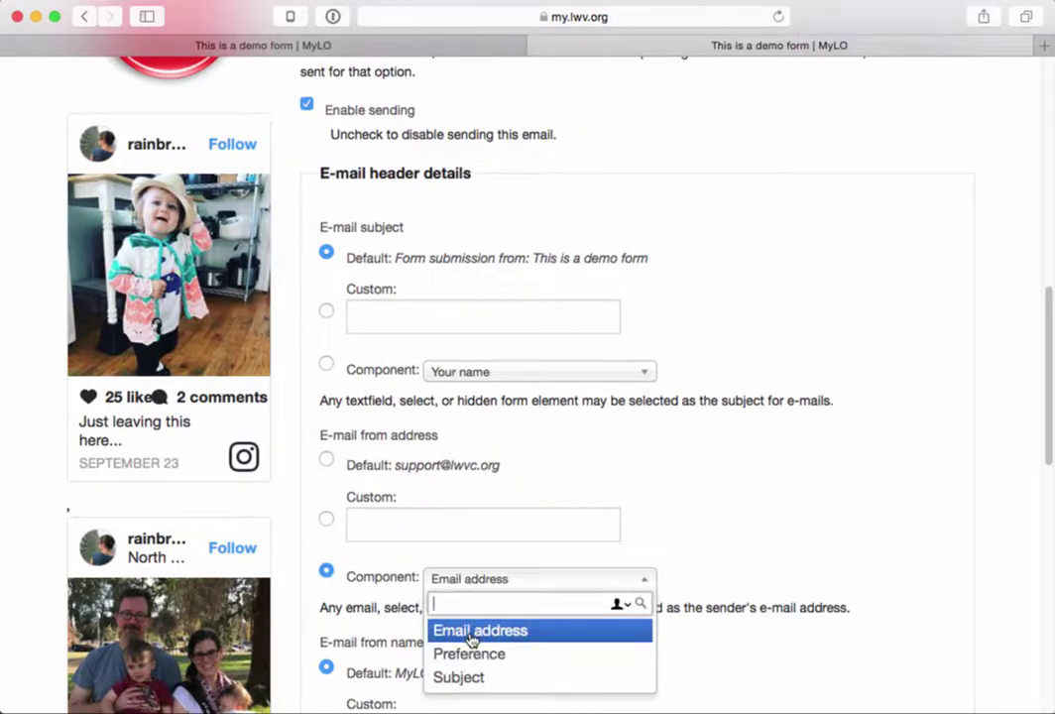
{"action": "left_click", "coordinate": [596, 631]}
- Set the E-mail from name to come from the Your name component
{"action": "scroll", "coordinate": [682, 681], "scroll_direction": "down", "scroll_amount": 5}
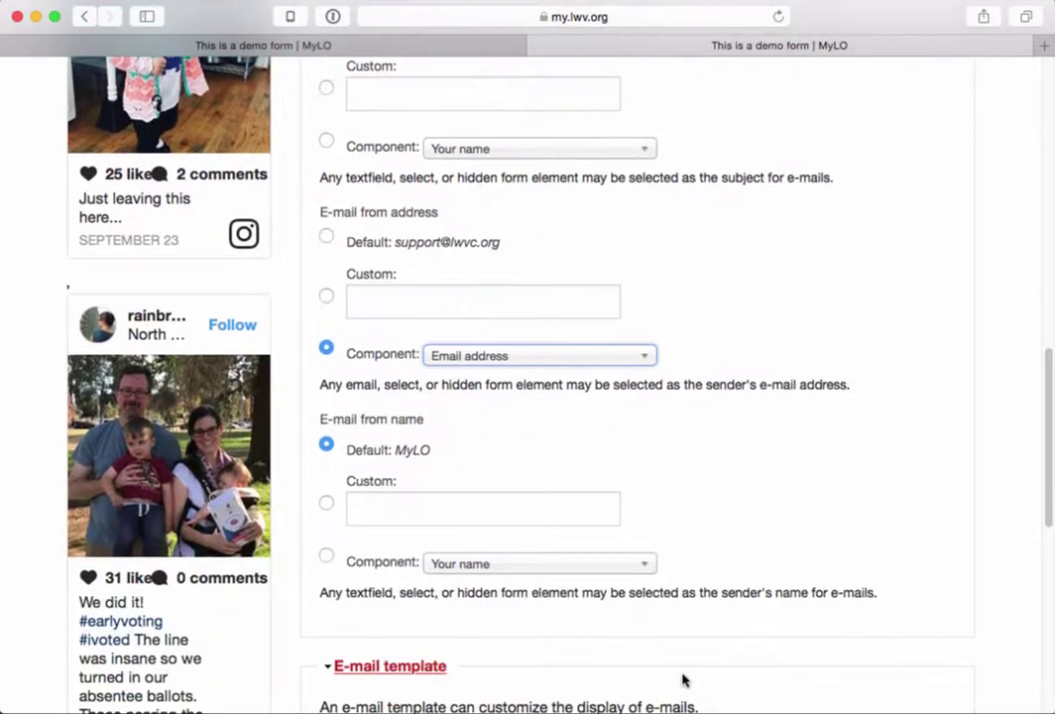
{"action": "left_click_drag", "start_coordinate": [428, 420], "coordinate": [299, 416]}
{"action": "left_click", "coordinate": [326, 556]}
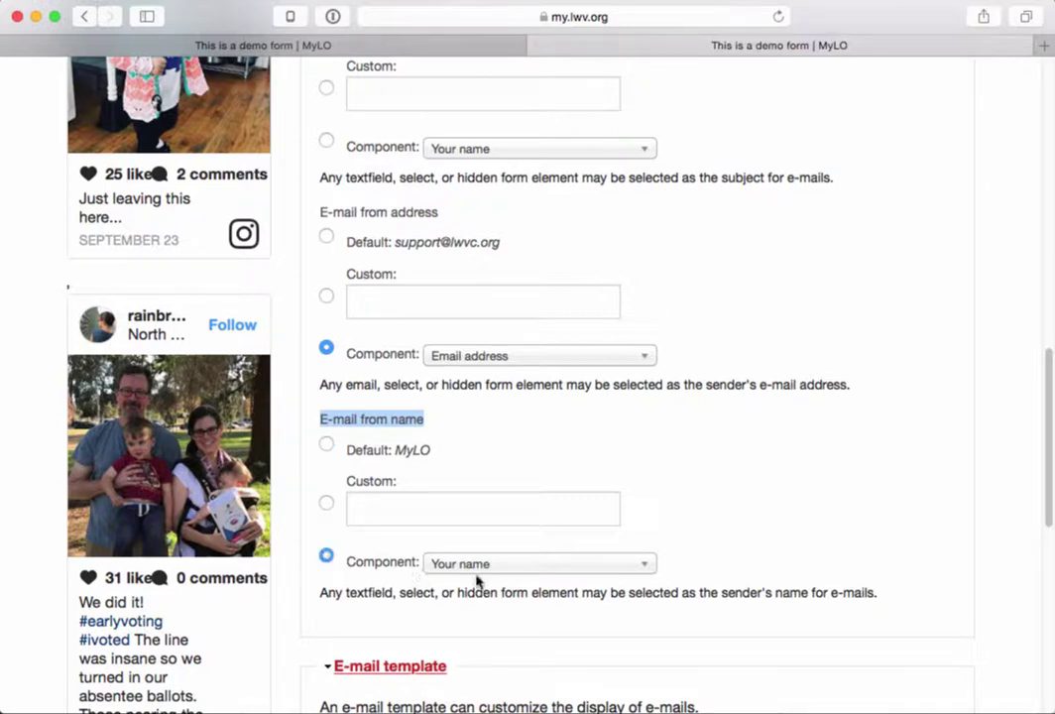
{"action": "left_click", "coordinate": [486, 565]}
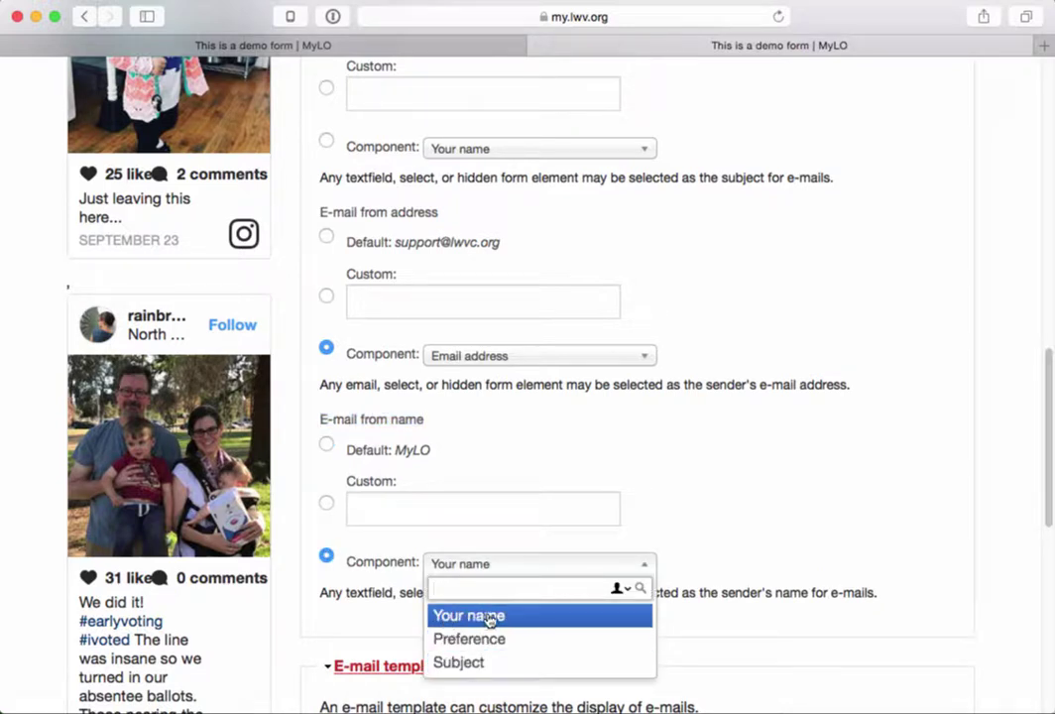
{"action": "left_click", "coordinate": [487, 616]}
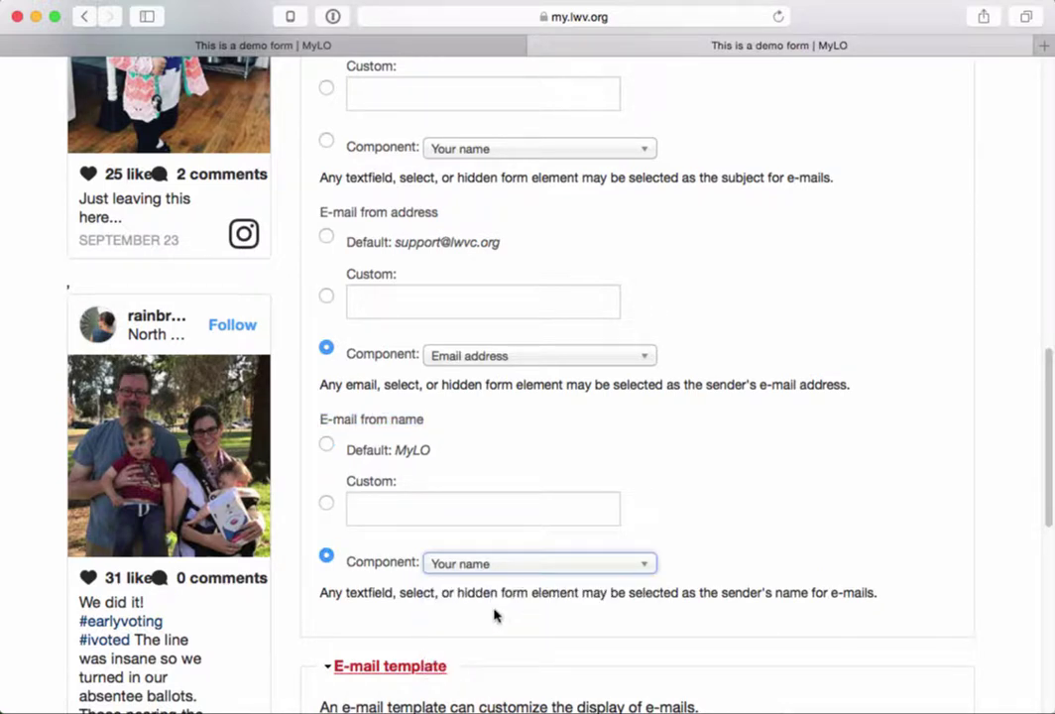
{"action": "scroll", "coordinate": [494, 615], "scroll_direction": "down", "scroll_amount": 5}
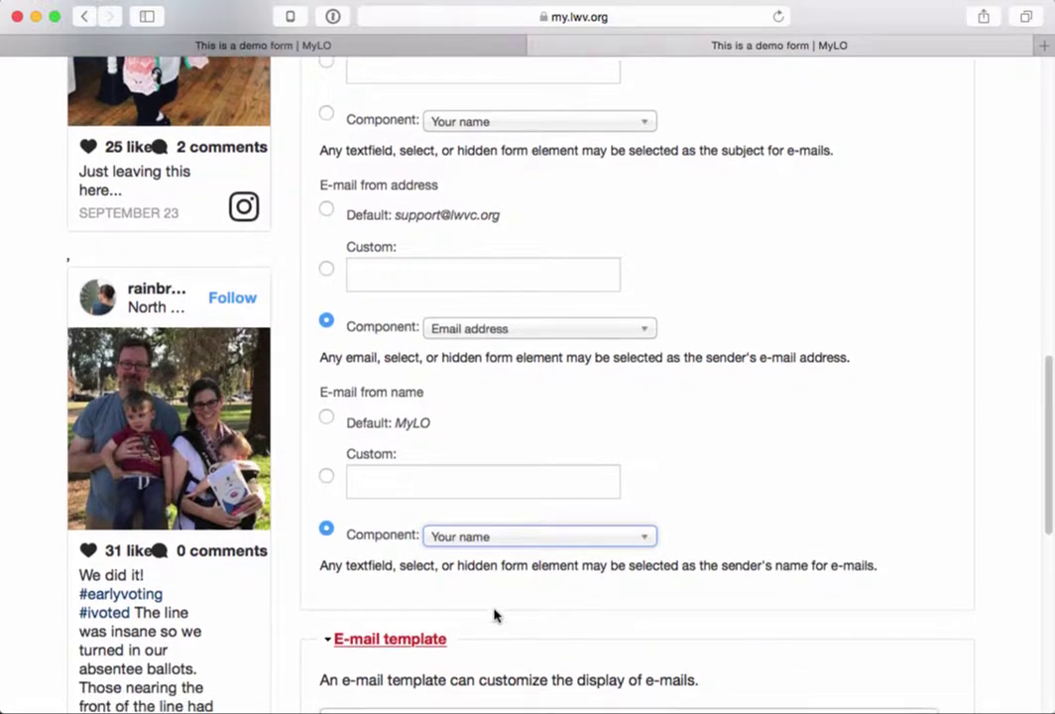
{"action": "scroll", "coordinate": [493, 608], "scroll_direction": "down", "scroll_amount": 3}
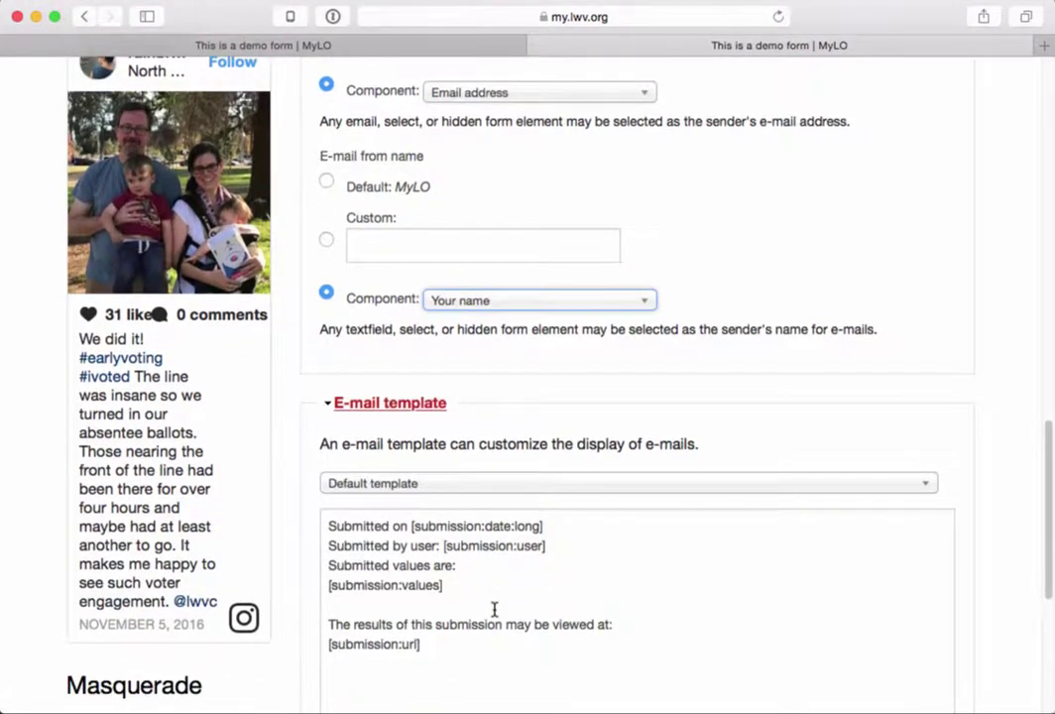
{"action": "left_click_drag", "start_coordinate": [521, 562], "coordinate": [315, 400]}
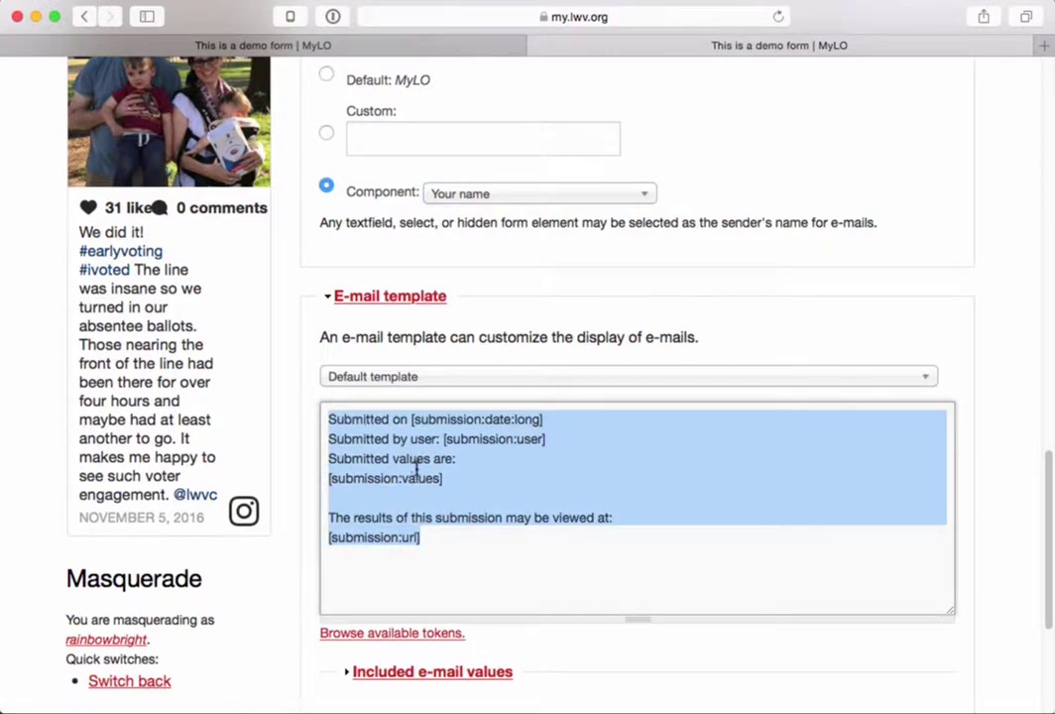
{"action": "left_click", "coordinate": [446, 479]}
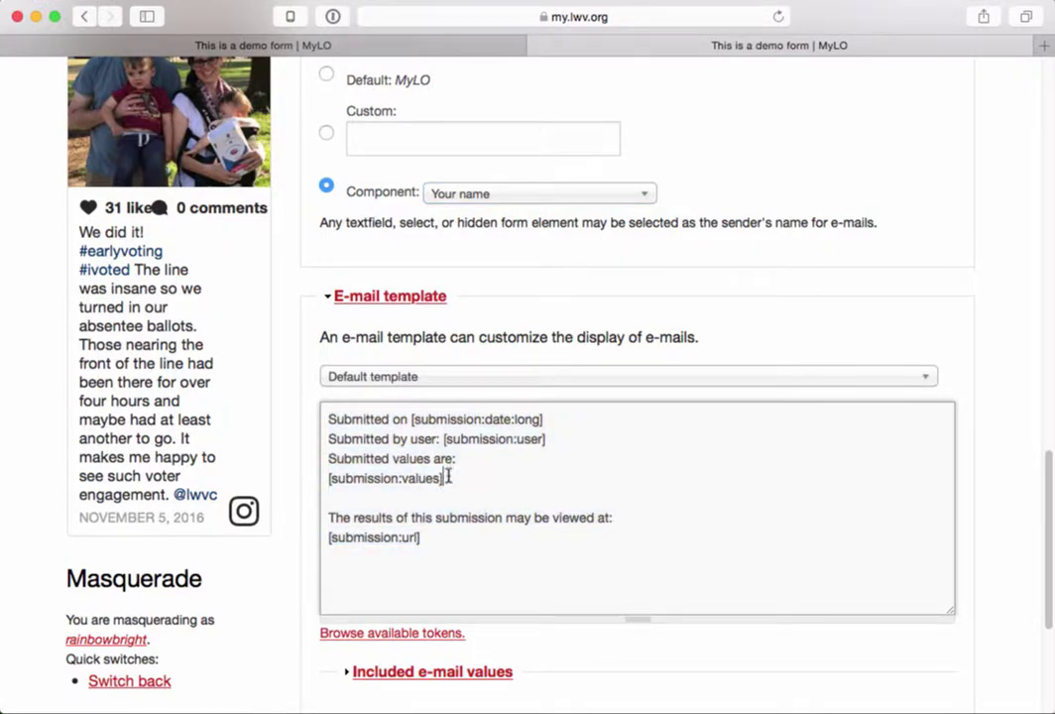
{"action": "left_click_drag", "start_coordinate": [447, 479], "coordinate": [327, 478]}
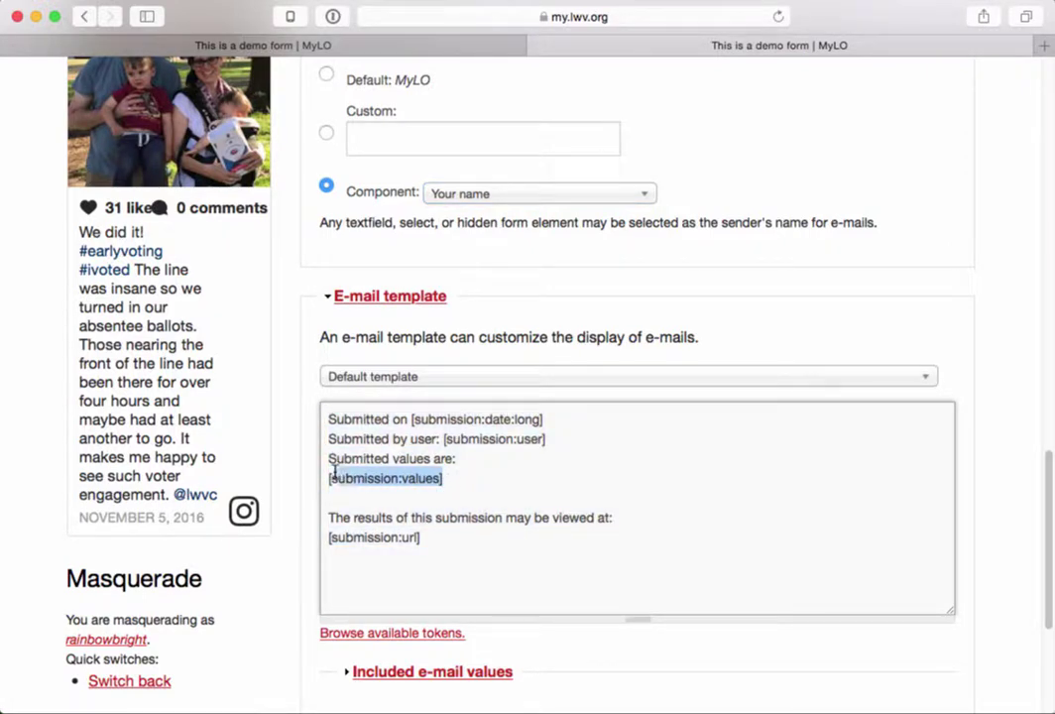
{"action": "left_click", "coordinate": [471, 492]}
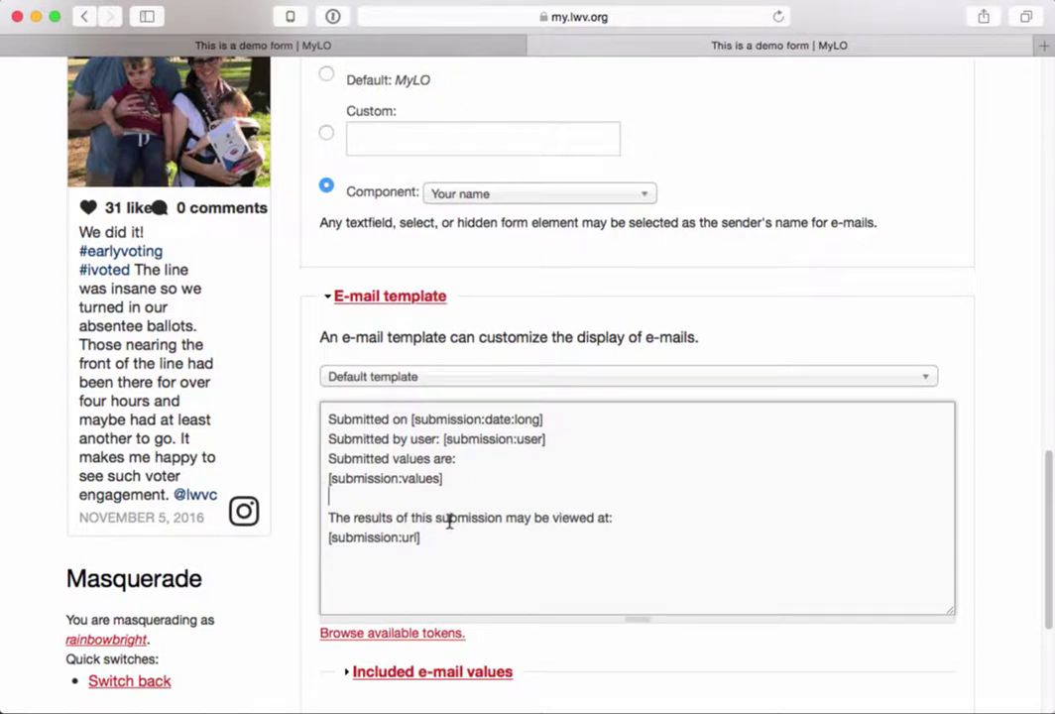
{"action": "scroll", "coordinate": [449, 523], "scroll_direction": "down", "scroll_amount": 3}
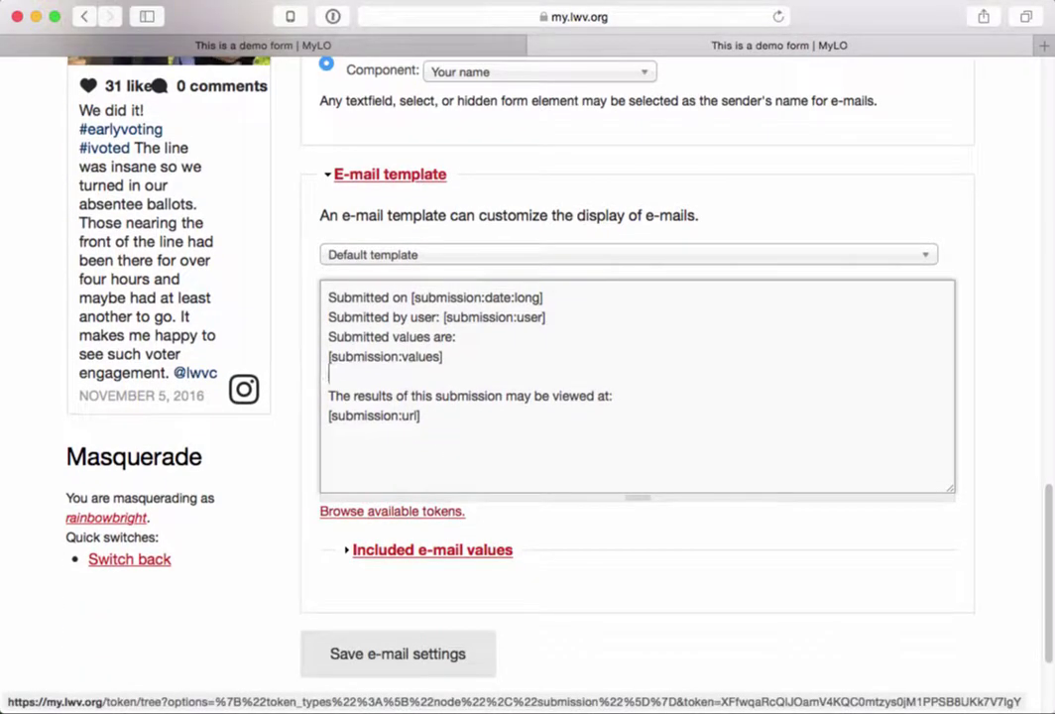
{"action": "scroll", "coordinate": [549, 605], "scroll_direction": "down", "scroll_amount": 1}
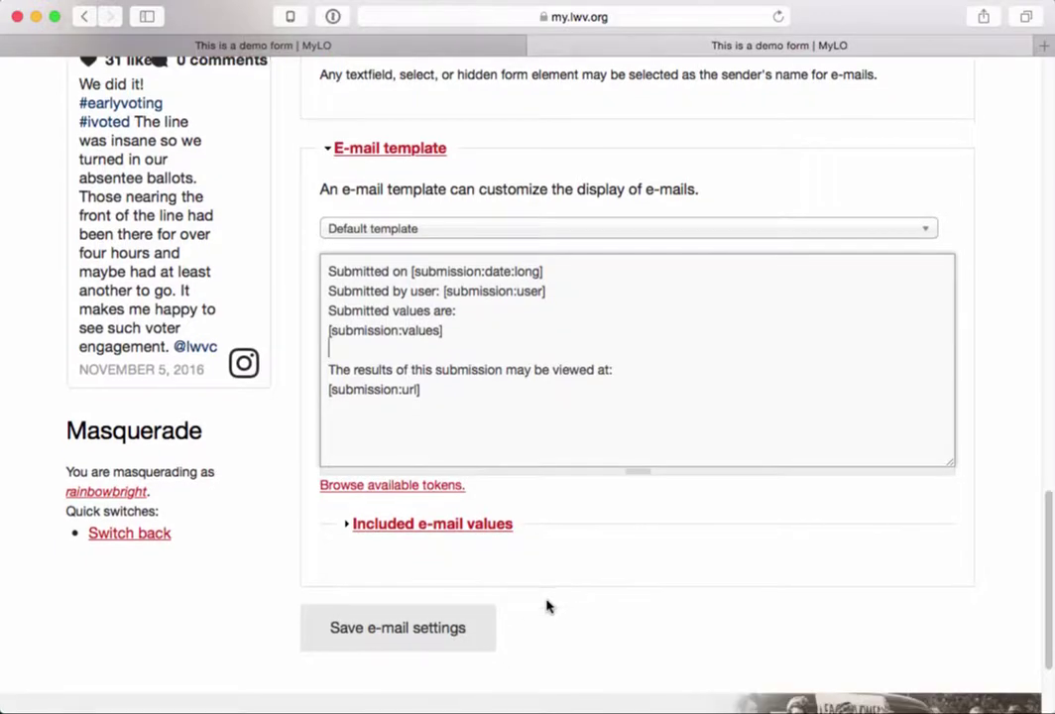
- Save the subject-routed e-mail settings and bring up Form settings with its empty confirmation message
{"action": "left_click", "coordinate": [429, 638]}
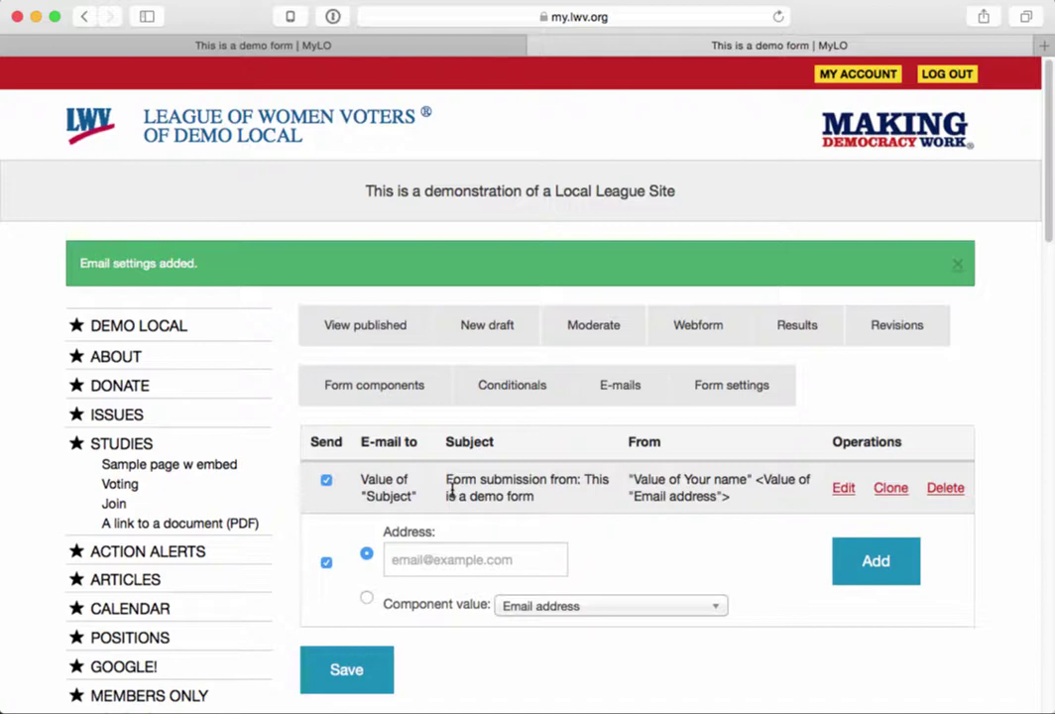
{"action": "left_click", "coordinate": [731, 391]}
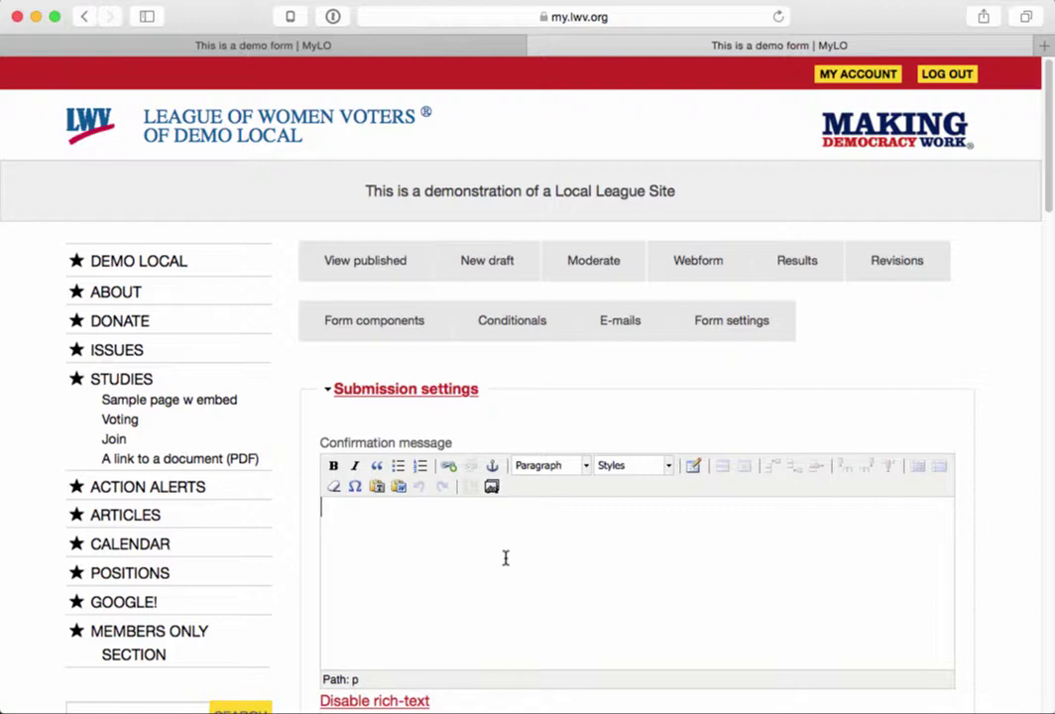
- Fill the confirmation message with a pasted sample paragraph followed by an 'Interest Survey' line
{"action": "scroll", "coordinate": [500, 558], "scroll_direction": "down", "scroll_amount": 3}
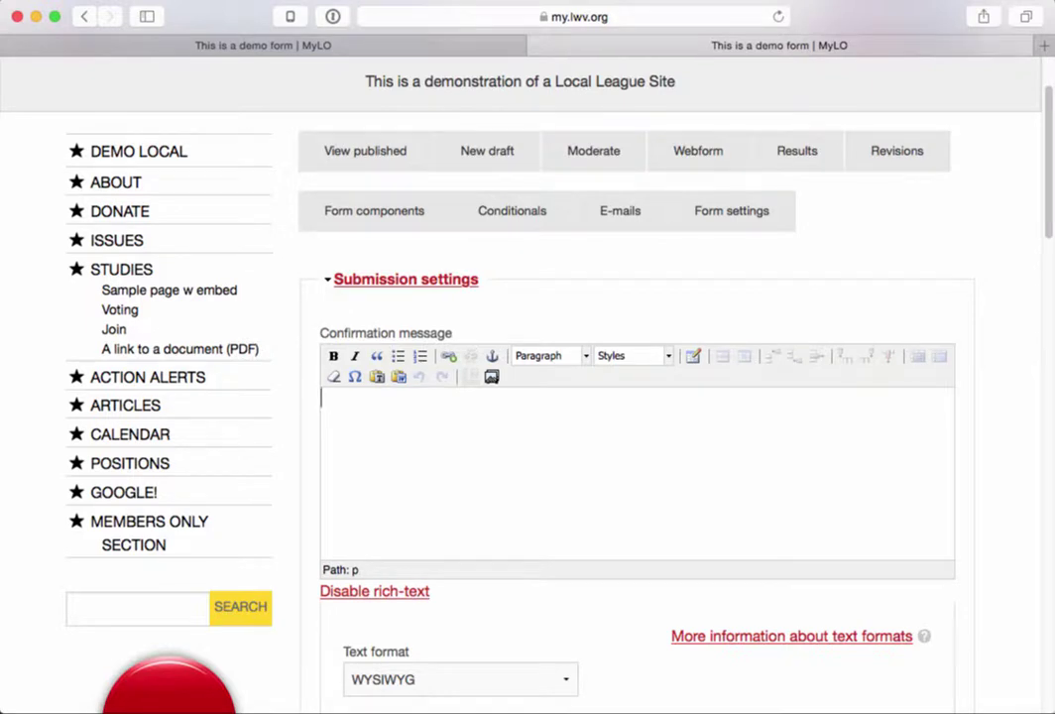
{"action": "type", "text": "Donec ullamcorper nulla non metus auctor fringilla. Donec sed odio dui. Sed posuere consectetur est at lobortis. Fusce dapibus, tellus ac cursus commodo, tortor mauris condimentum nibh, ut fermentum massa justo sit amet risus. Etiam porta sem malesuada magna mollis euismod."}
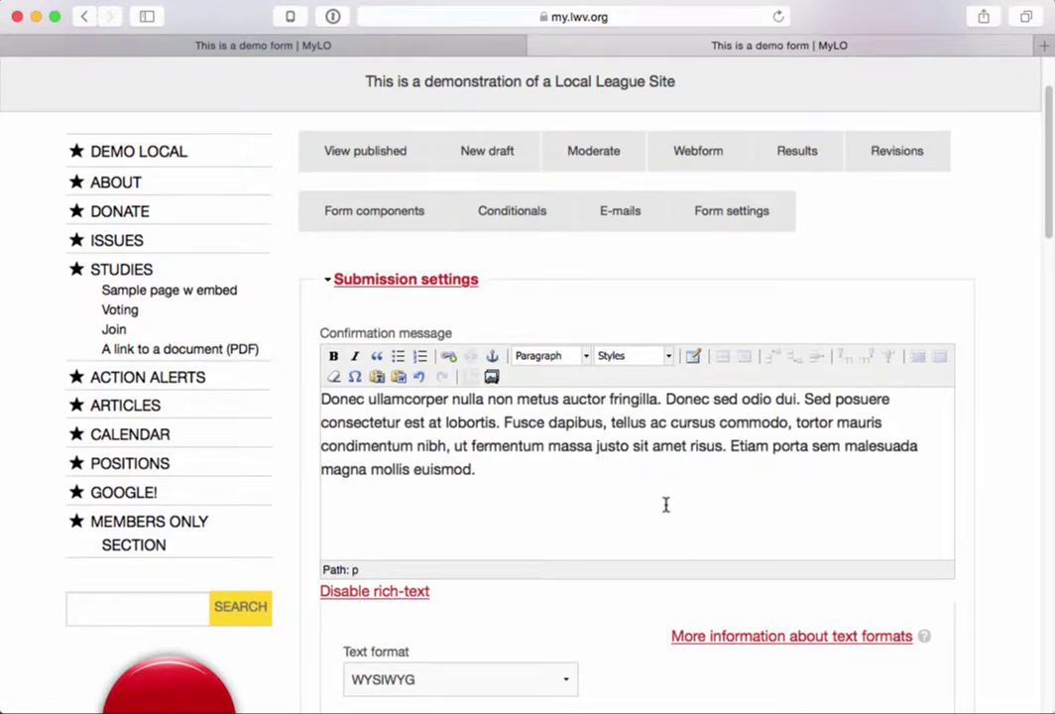
{"action": "key", "text": "Return"}
{"action": "type", "text": "Interest Survey"}
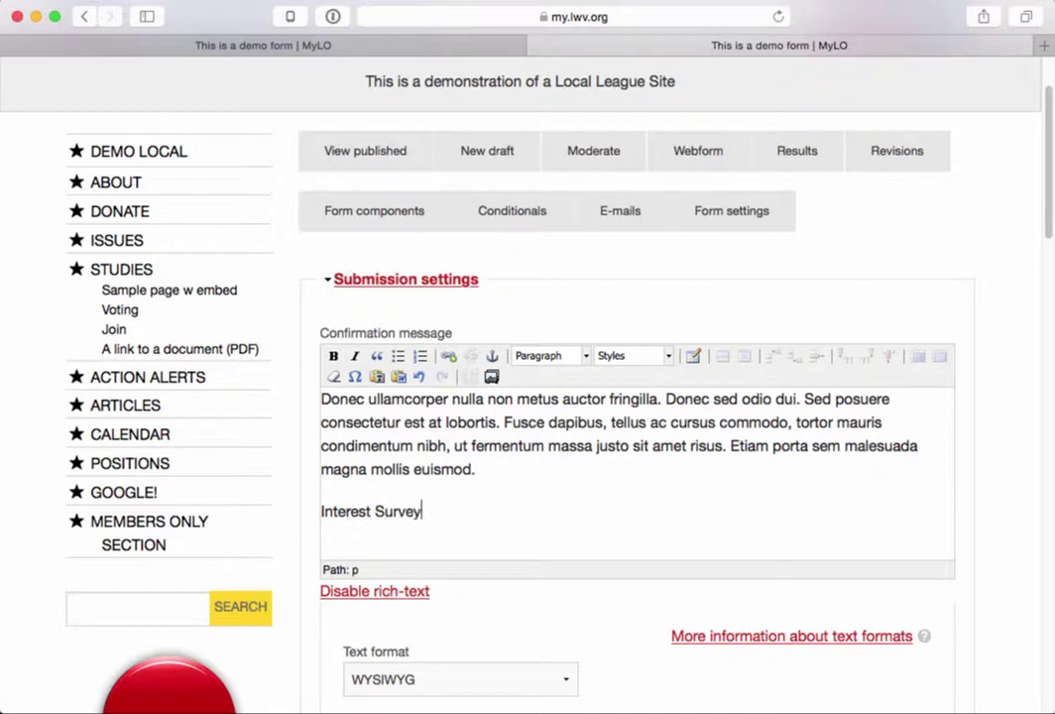
{"action": "key", "text": "Return"}
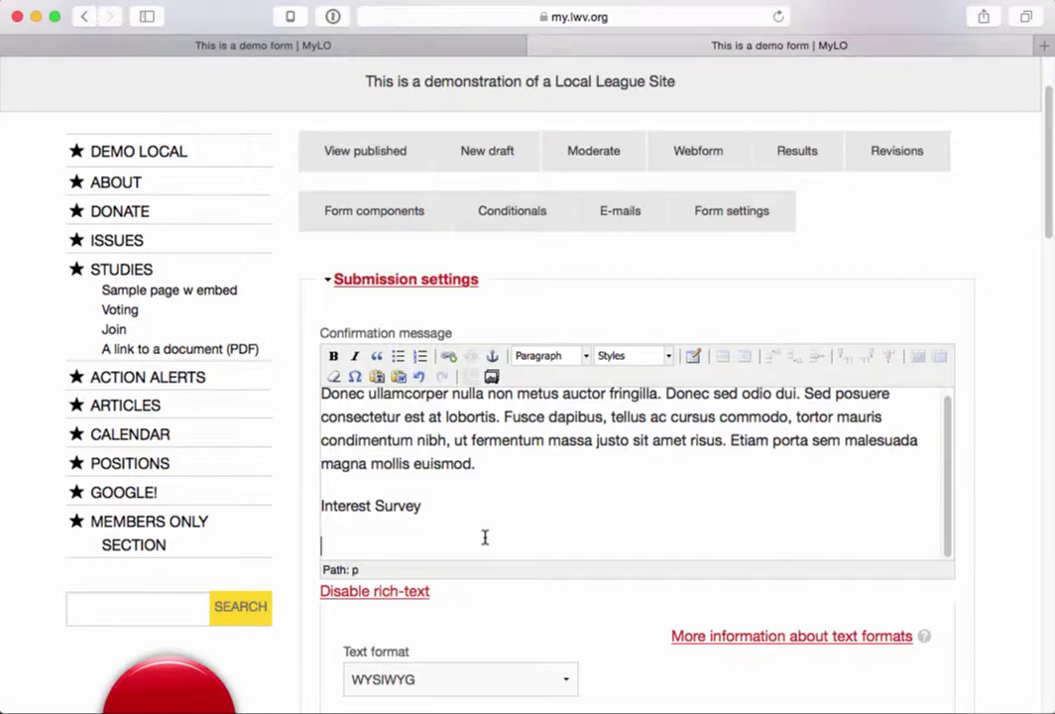
- Switch the confirmation message's text format to Full HTML
{"action": "scroll", "coordinate": [459, 607], "scroll_direction": "down", "scroll_amount": 3}
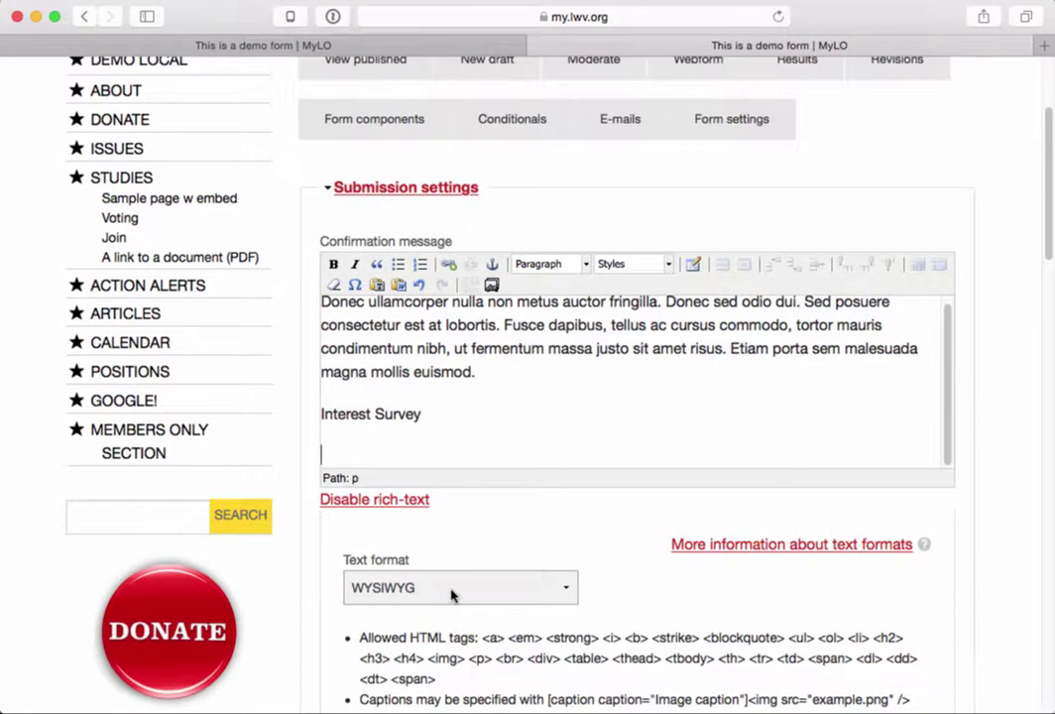
{"action": "left_click", "coordinate": [451, 592]}
{"action": "left_click", "coordinate": [370, 544]}
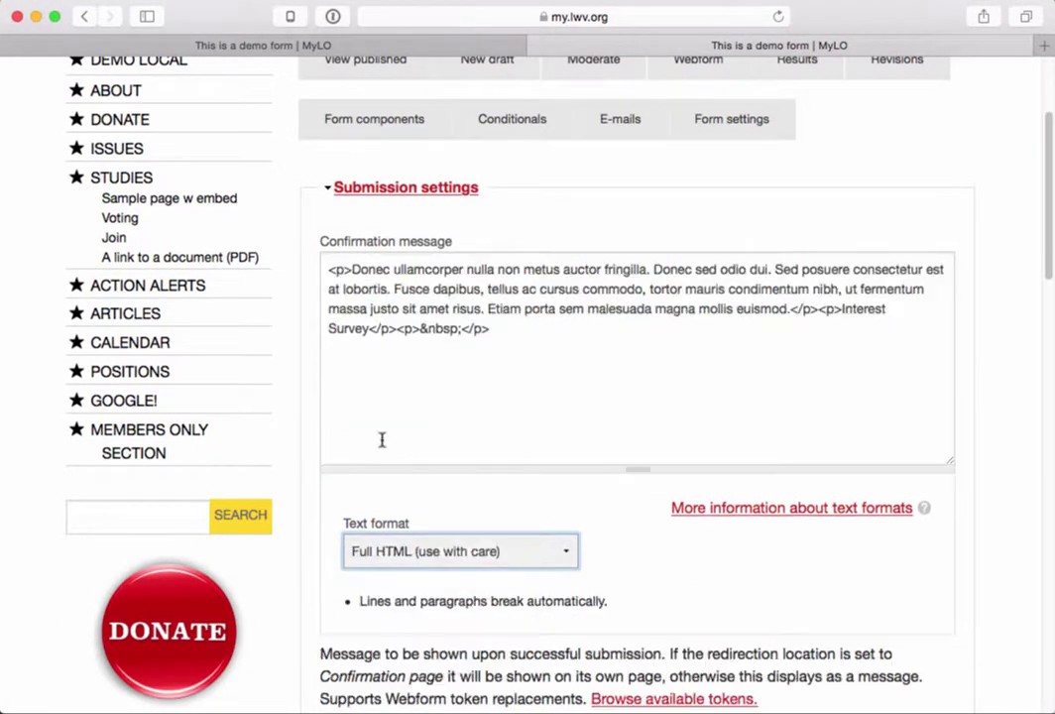
{"action": "left_click", "coordinate": [397, 411]}
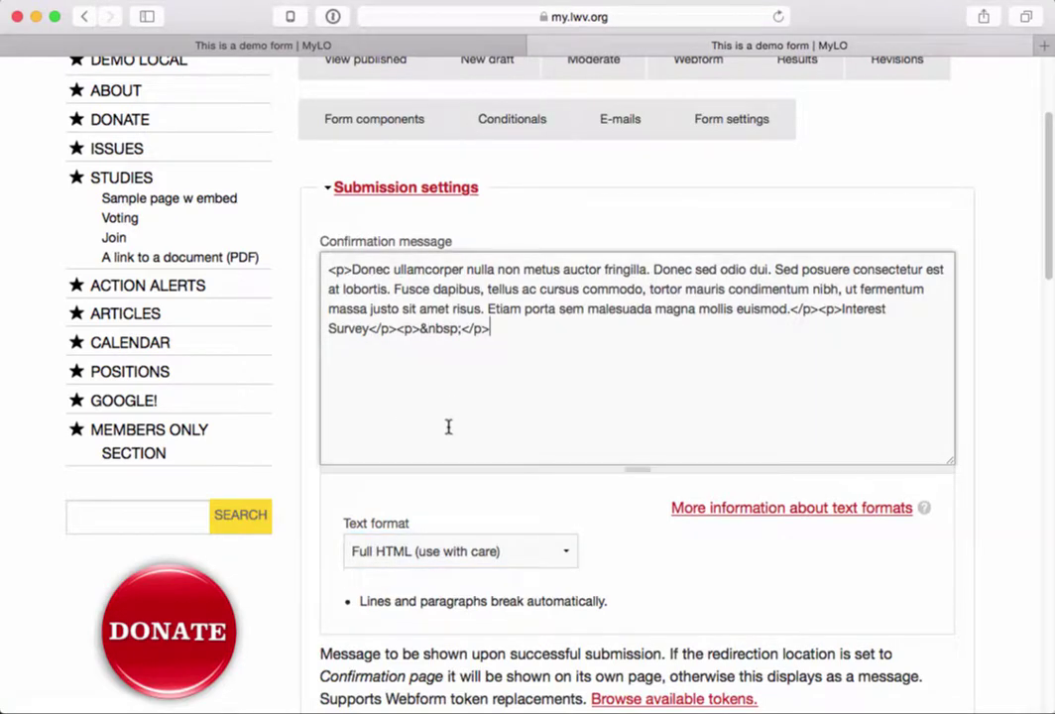
{"action": "key", "text": "Return"}
{"action": "scroll", "coordinate": [566, 518], "scroll_direction": "down", "scroll_amount": 3}
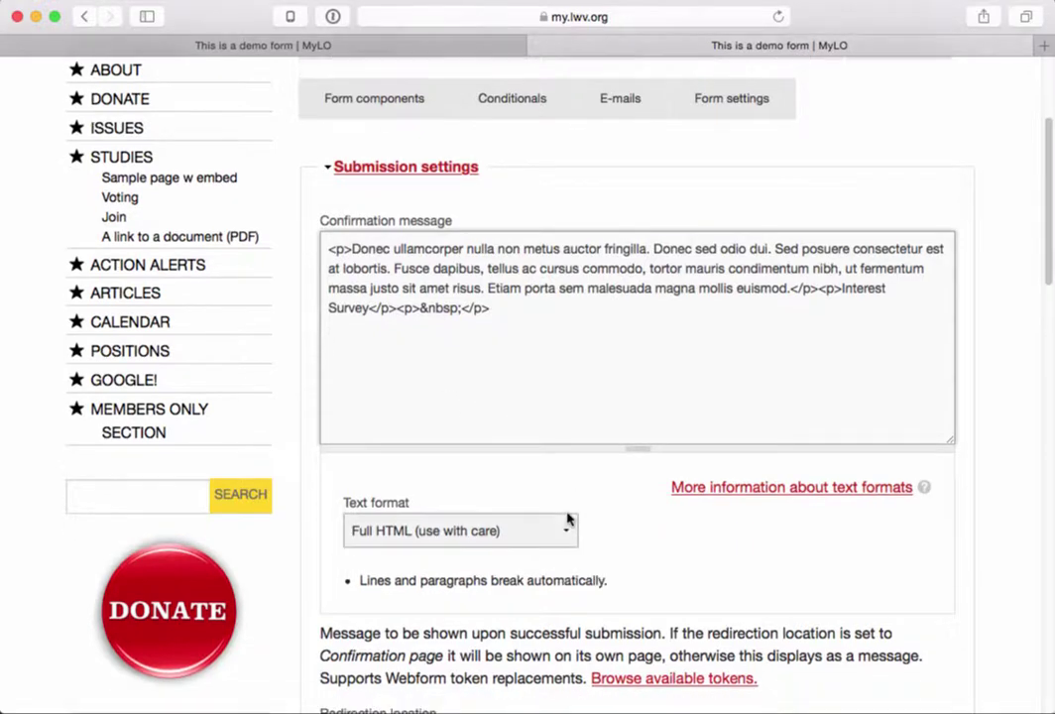
{"action": "scroll", "coordinate": [567, 512], "scroll_direction": "down", "scroll_amount": 1}
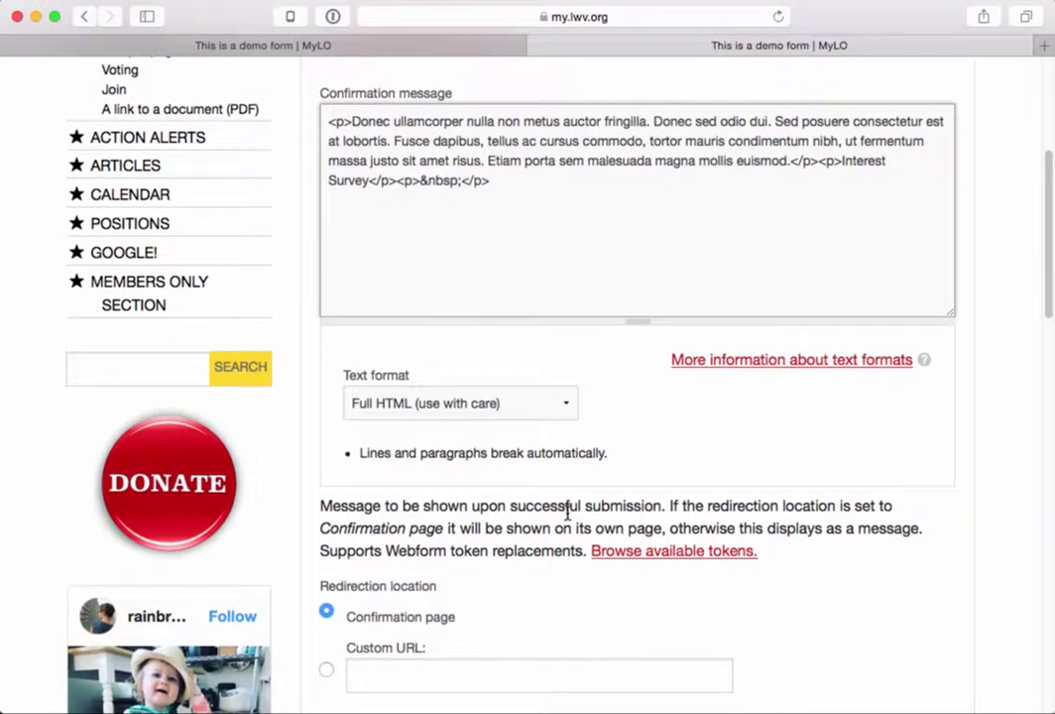
{"action": "scroll", "coordinate": [567, 512], "scroll_direction": "down", "scroll_amount": 4}
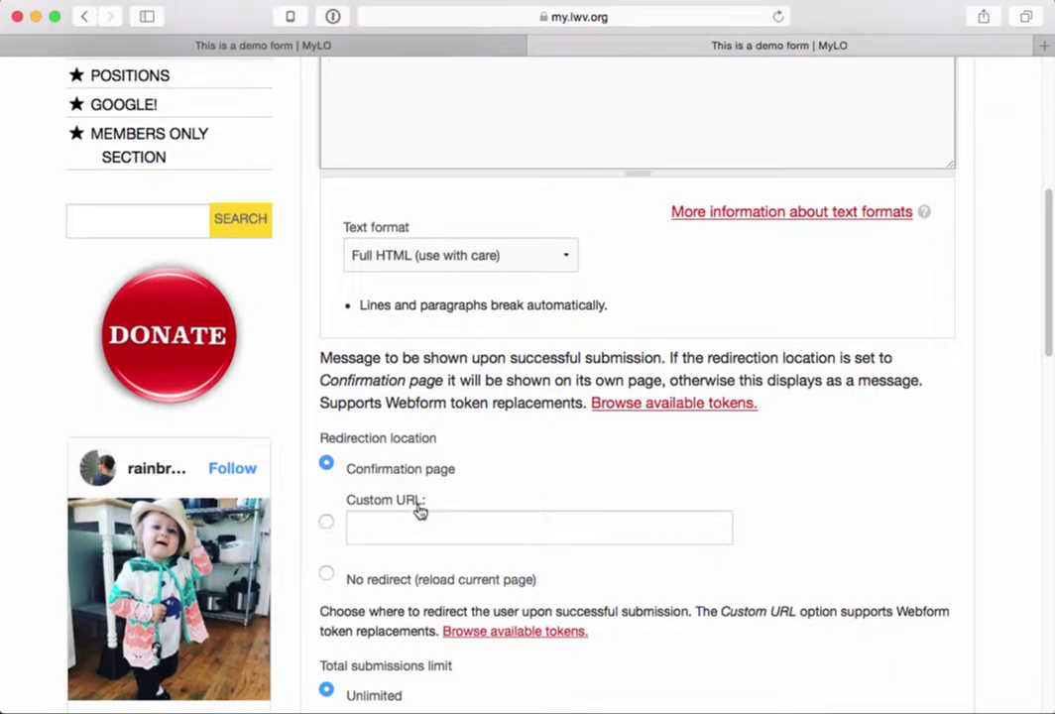
{"action": "left_click_drag", "start_coordinate": [433, 501], "coordinate": [340, 498]}
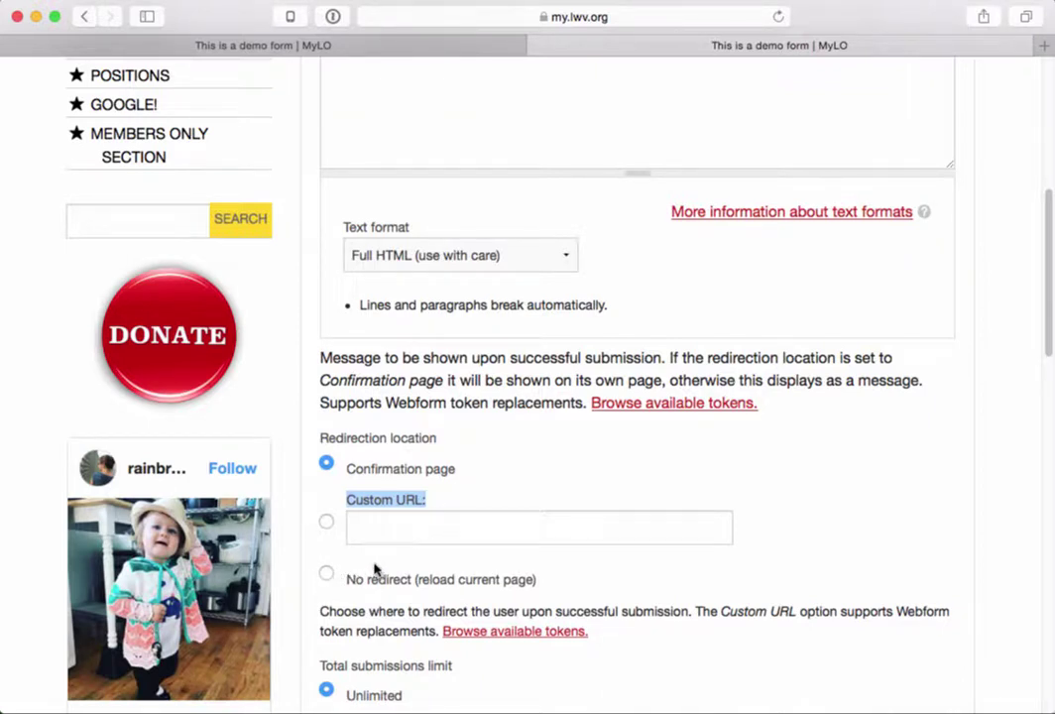
{"action": "scroll", "coordinate": [374, 568], "scroll_direction": "down", "scroll_amount": 2}
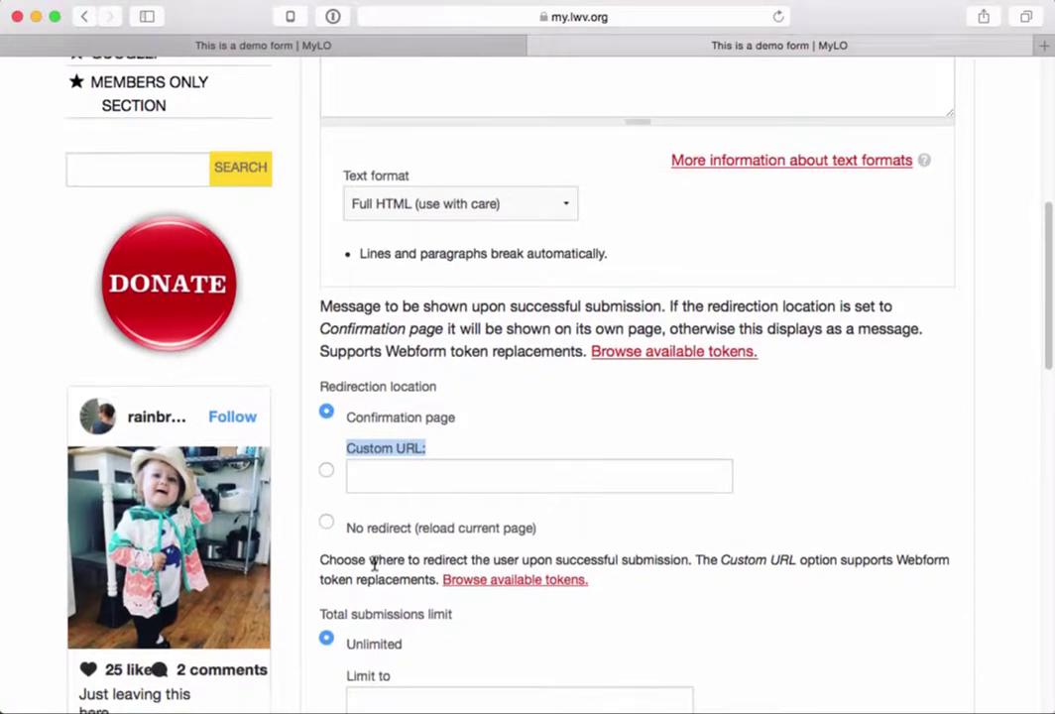
{"action": "scroll", "coordinate": [375, 568], "scroll_direction": "down", "scroll_amount": 20}
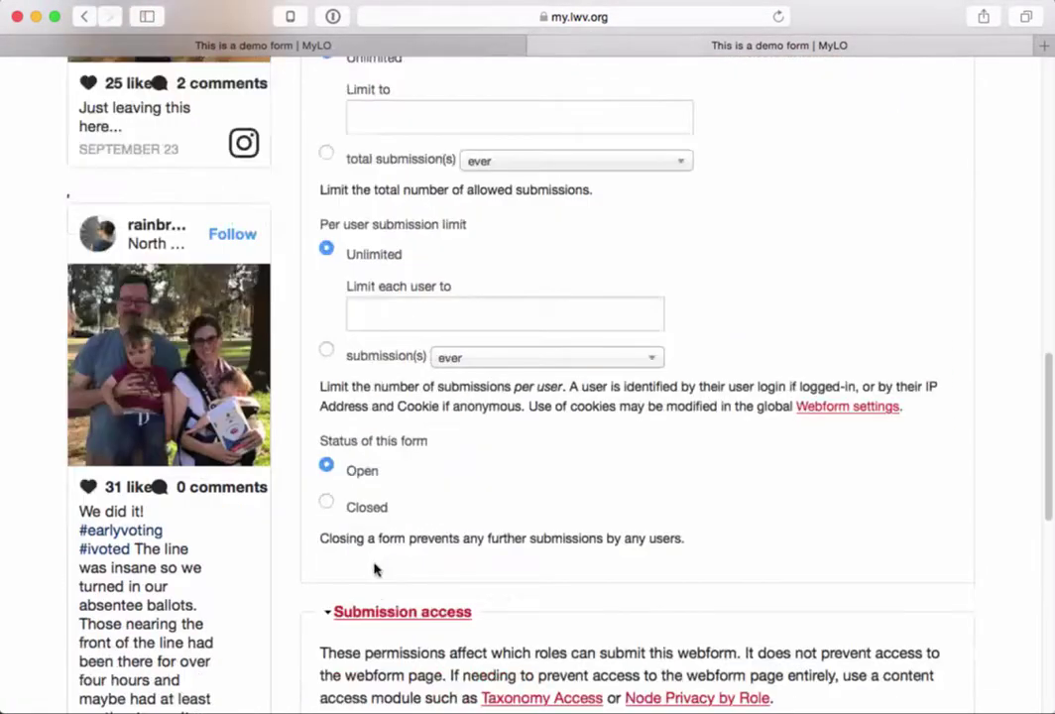
{"action": "scroll", "coordinate": [375, 568], "scroll_direction": "down", "scroll_amount": 5}
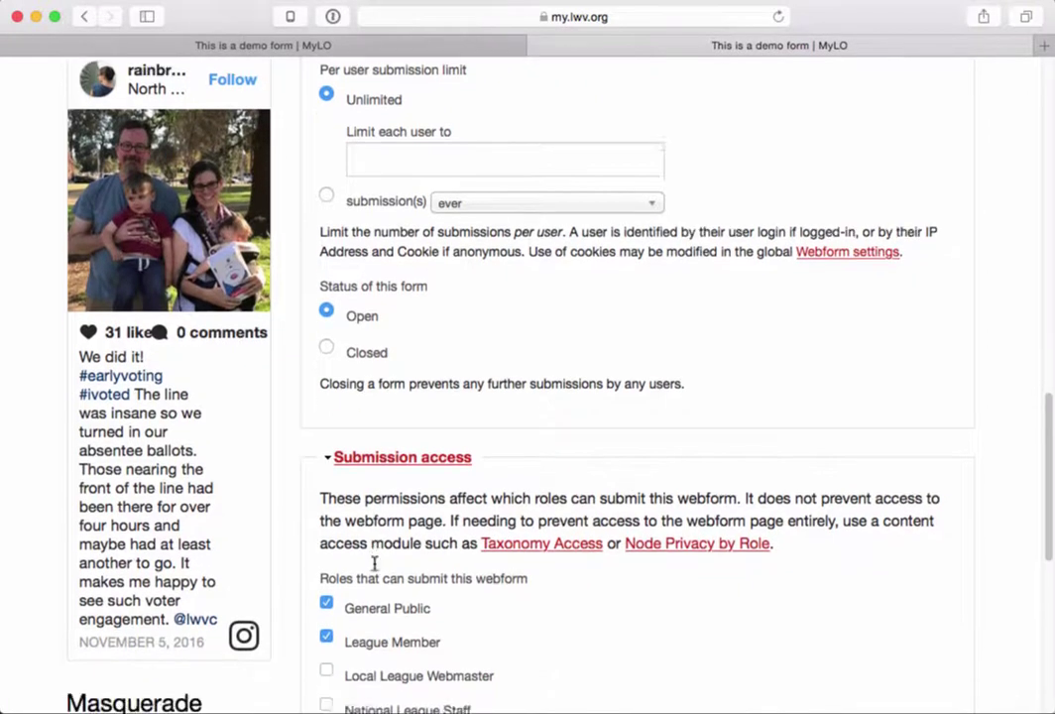
{"action": "scroll", "coordinate": [374, 565], "scroll_direction": "down", "scroll_amount": 16}
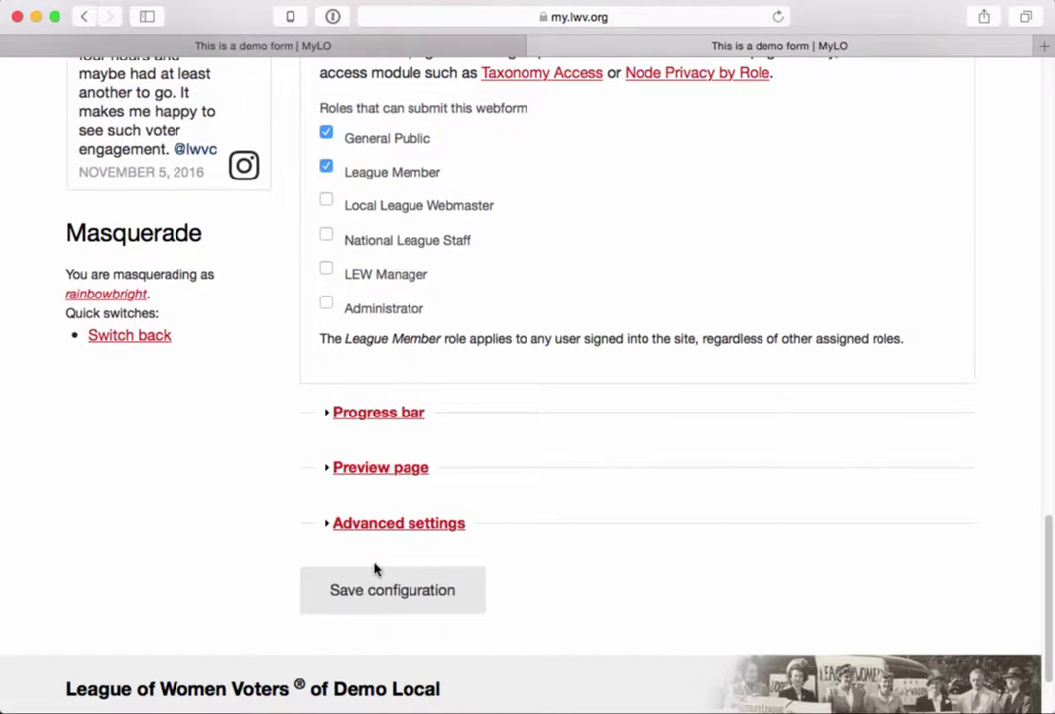
- Expand Advanced settings and point out the Submit button label setting
{"action": "left_click", "coordinate": [370, 525]}
{"action": "scroll", "coordinate": [370, 527], "scroll_direction": "down", "scroll_amount": 15}
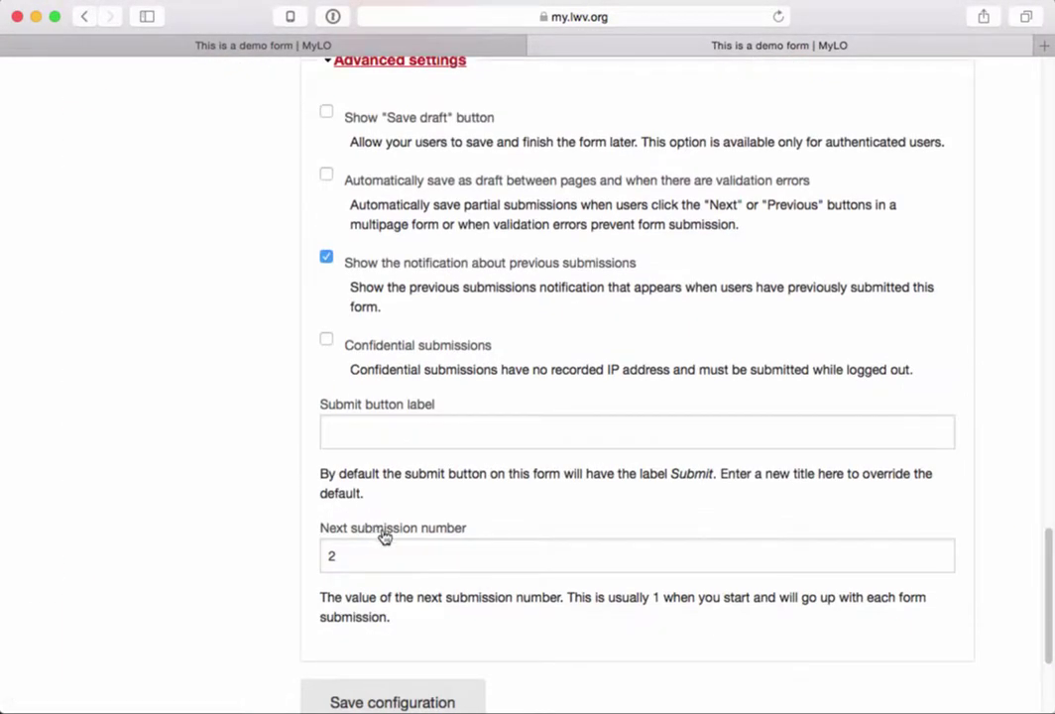
{"action": "scroll", "coordinate": [390, 554], "scroll_direction": "up", "scroll_amount": 1}
{"action": "scroll", "coordinate": [391, 555], "scroll_direction": "down", "scroll_amount": 2}
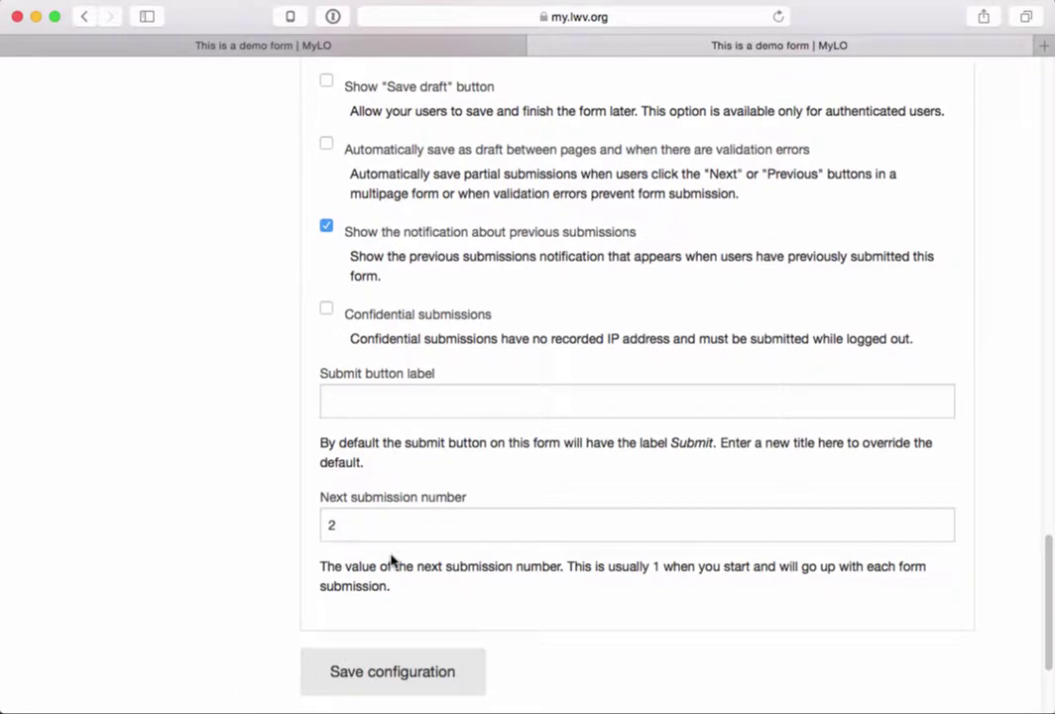
{"action": "left_click_drag", "start_coordinate": [315, 373], "coordinate": [440, 370]}
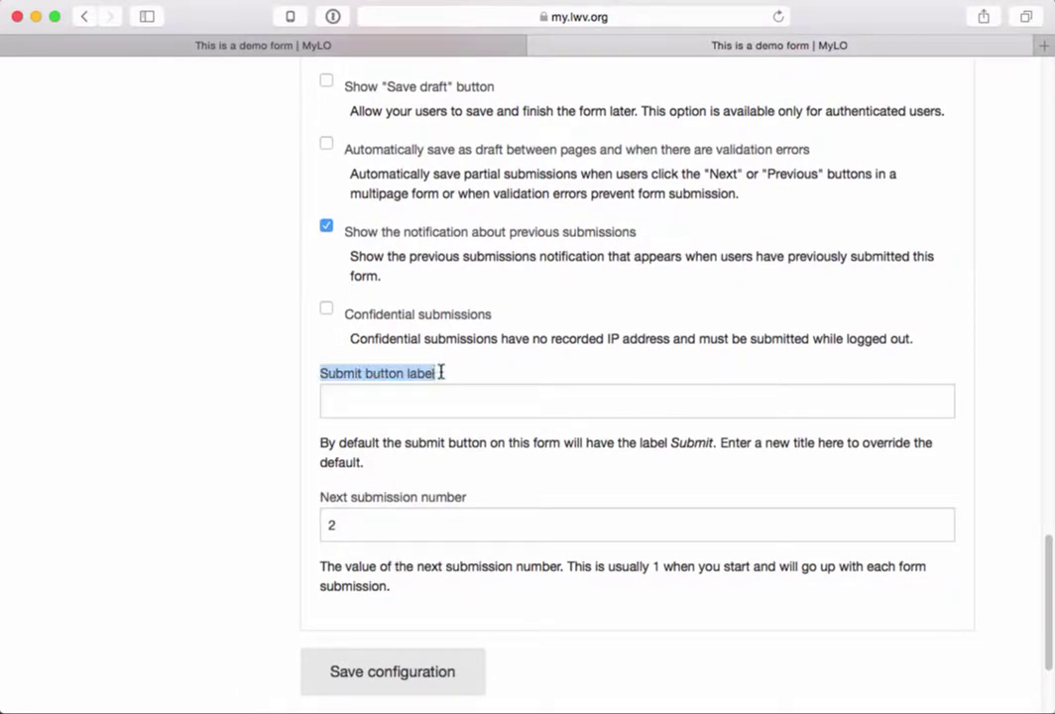
- Show the published demo form with its default SUBMIT button
{"action": "left_click", "coordinate": [382, 48]}
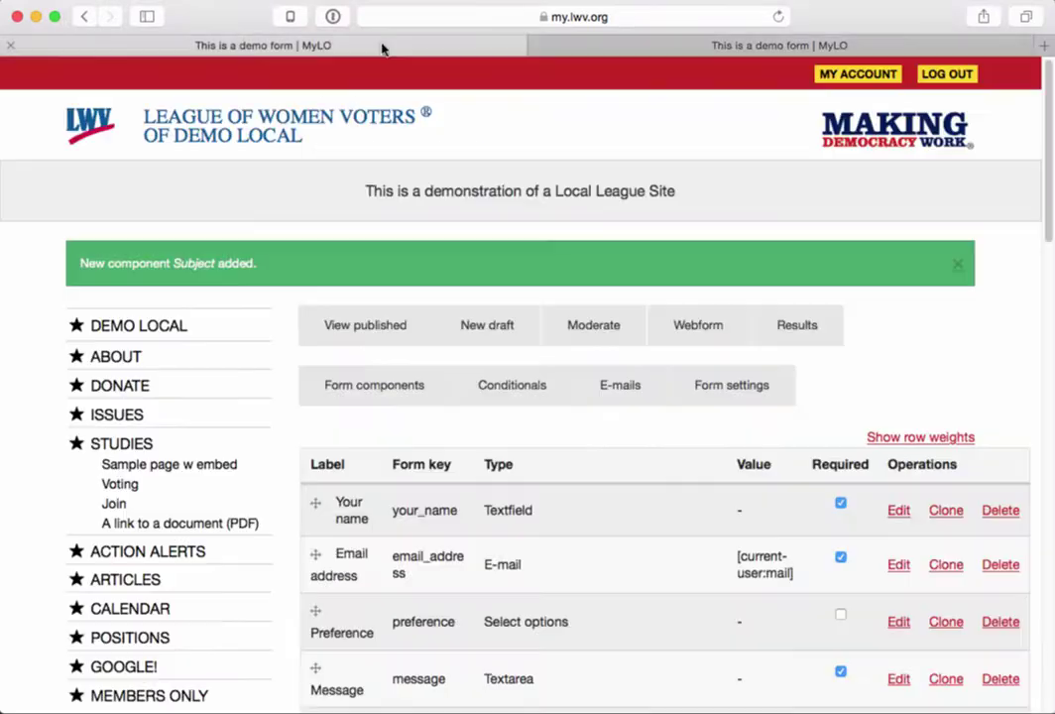
{"action": "left_click", "coordinate": [365, 328]}
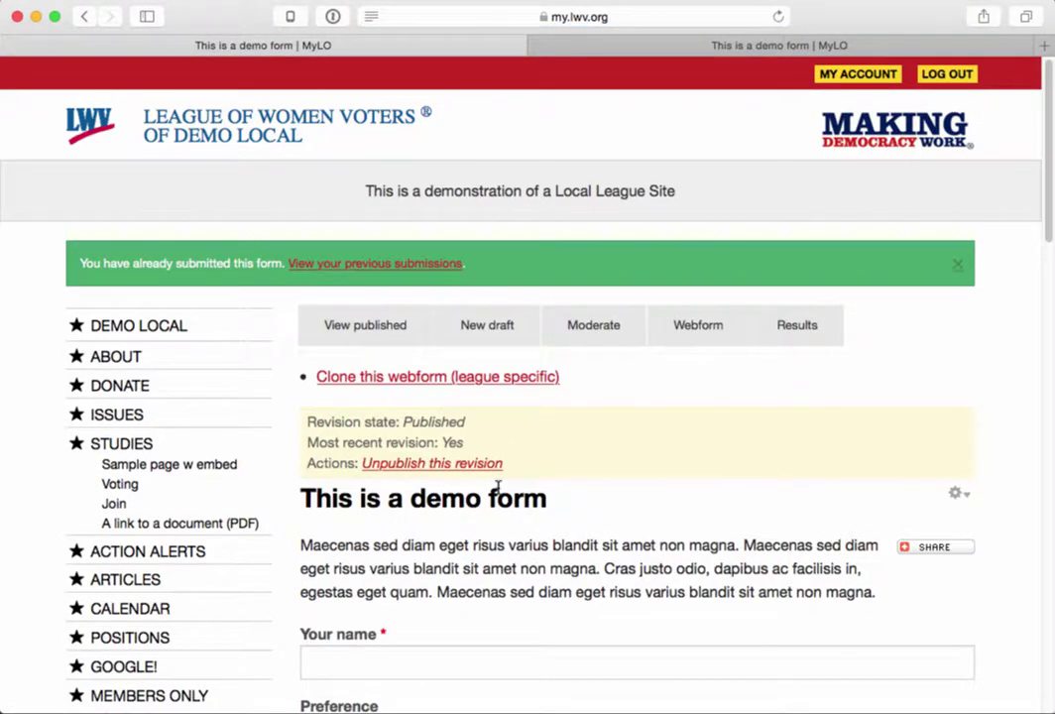
{"action": "scroll", "coordinate": [456, 496], "scroll_direction": "down", "scroll_amount": 10}
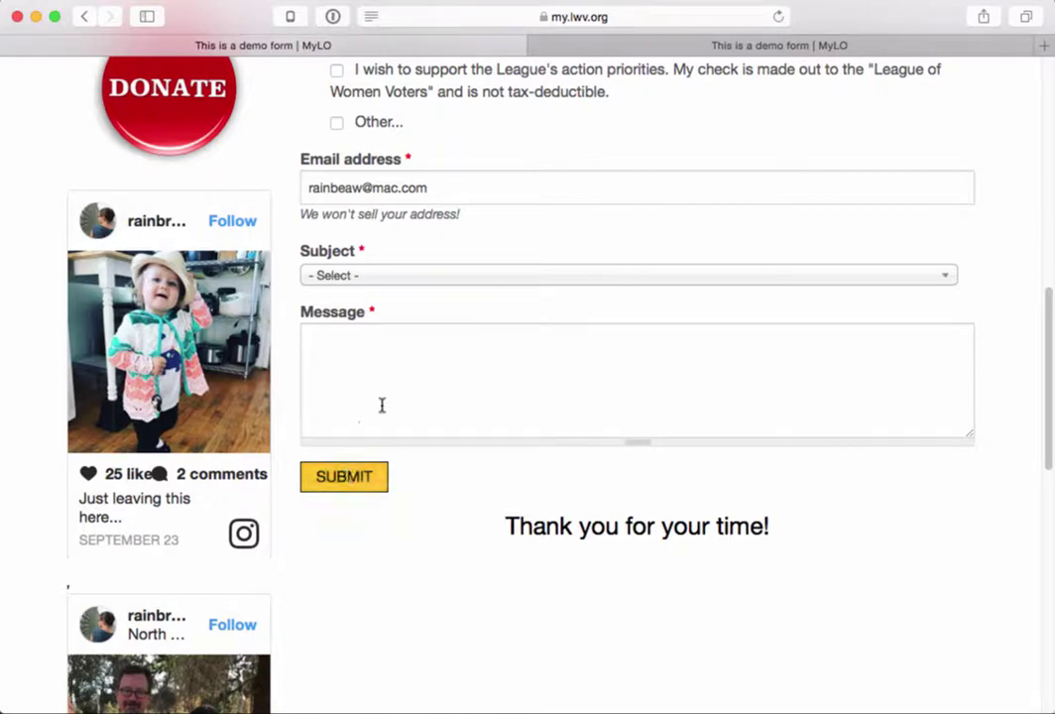
- Set the Submit button label to 'Join now!', save, and reload the published form
{"action": "left_click", "coordinate": [663, 44]}
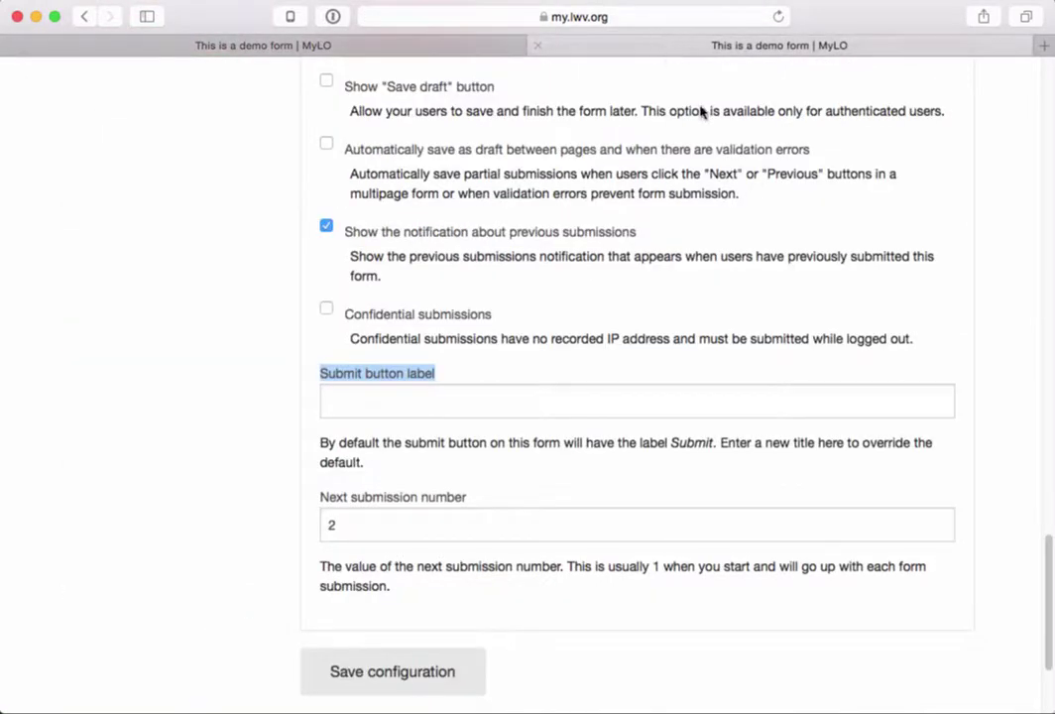
{"action": "left_click", "coordinate": [457, 399]}
{"action": "type", "text": "Jo"}
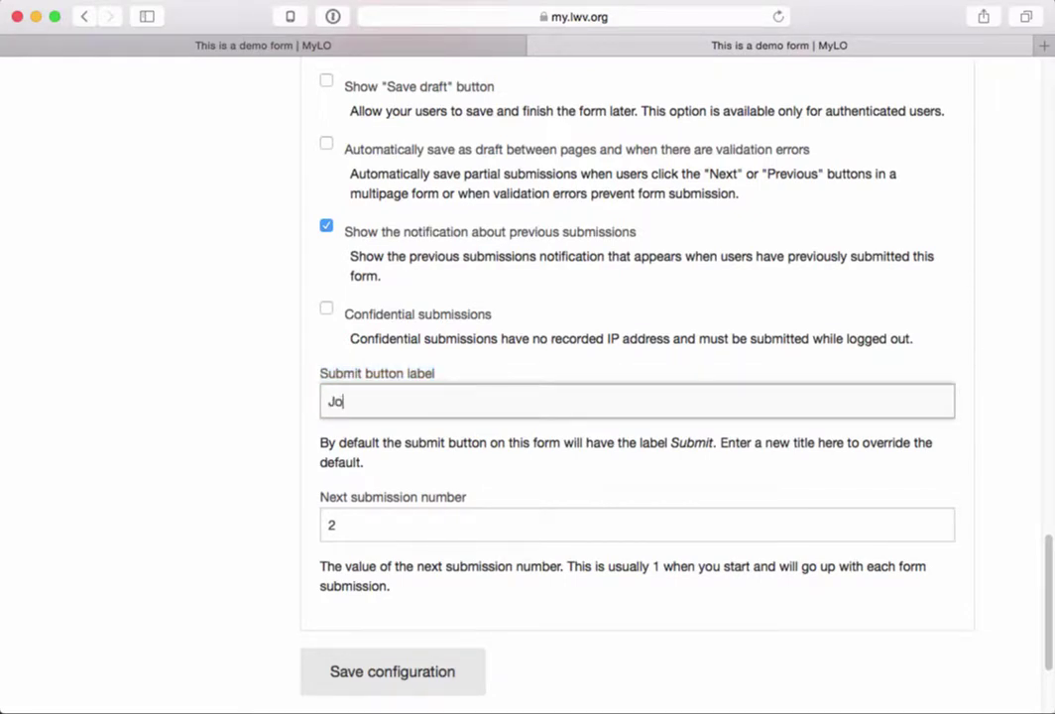
{"action": "type", "text": "in now!"}
{"action": "left_click", "coordinate": [400, 680]}
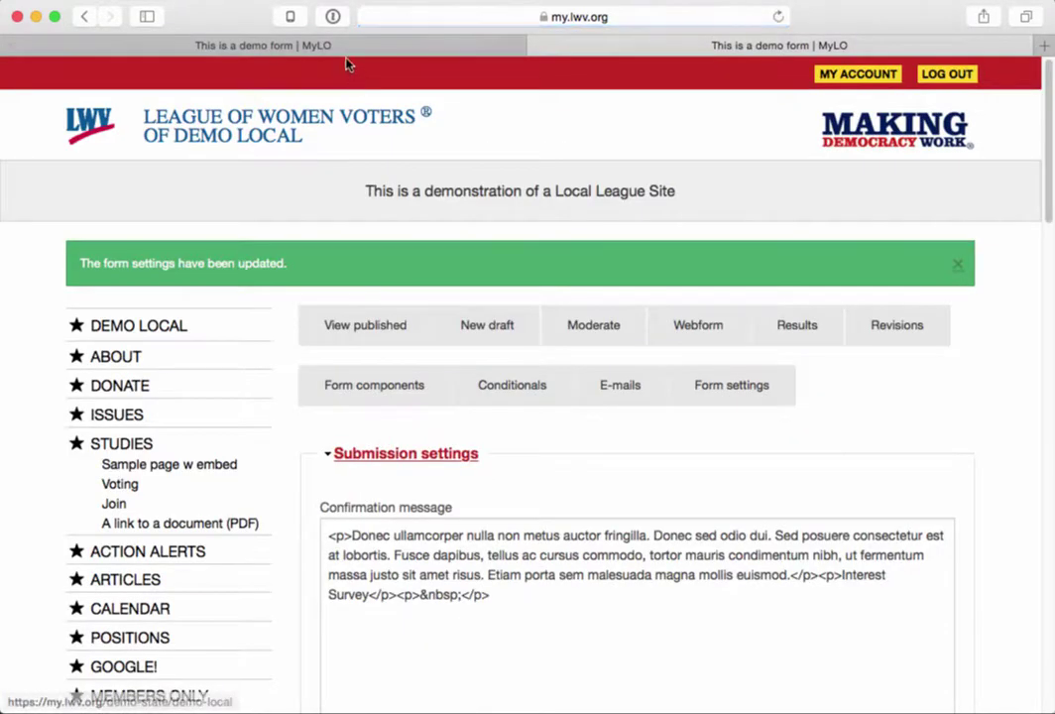
{"action": "left_click", "coordinate": [346, 47]}
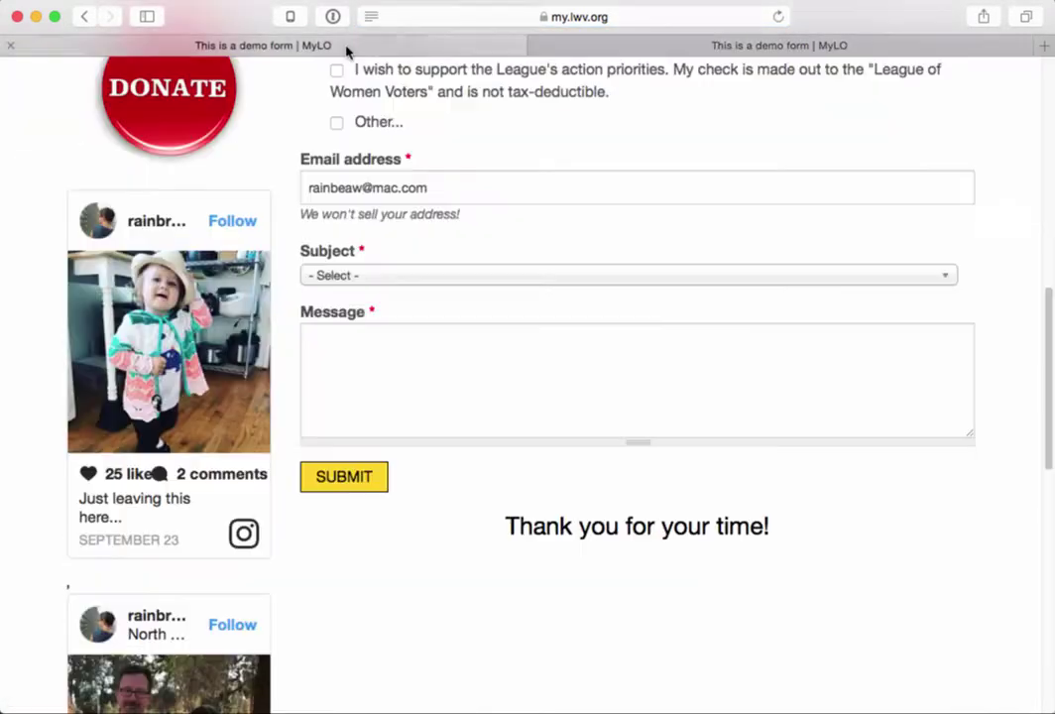
{"action": "key", "text": "super+r"}
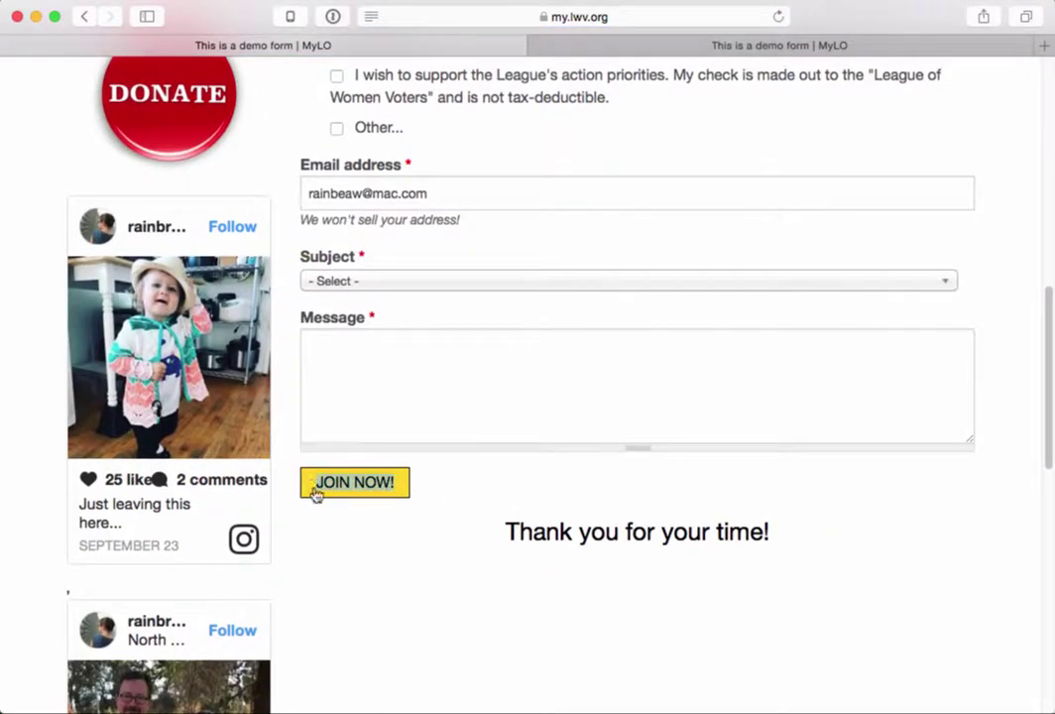
- Enter a name, choose the tax-deductible contribution preference and Redistricting Committee as subject
{"action": "scroll", "coordinate": [438, 558], "scroll_direction": "up", "scroll_amount": 10}
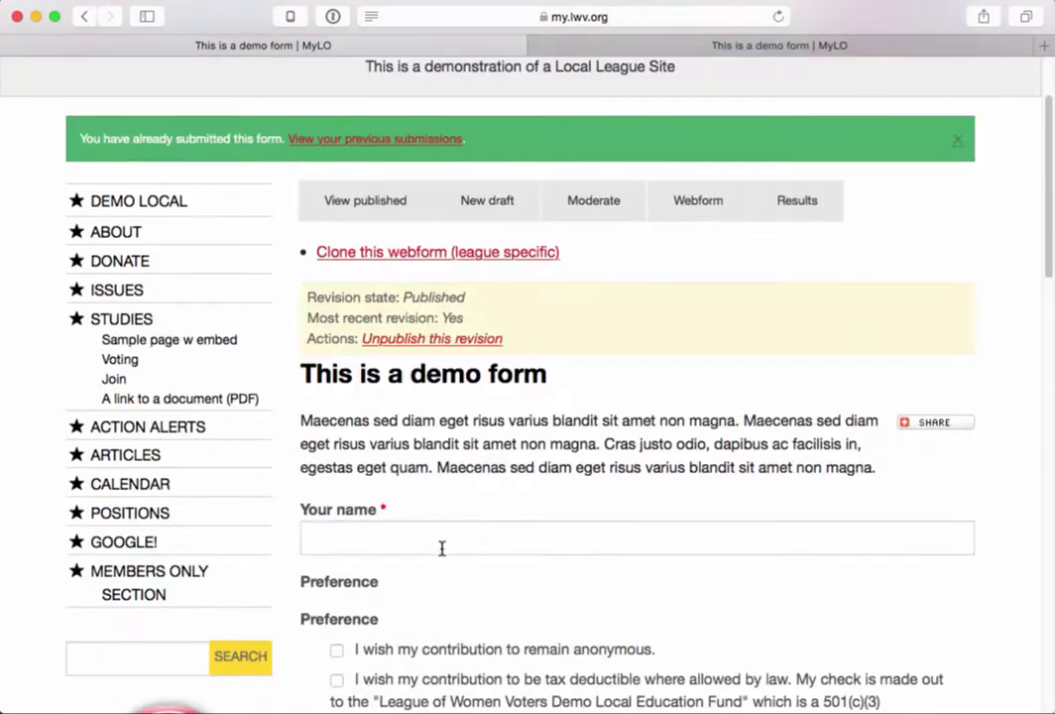
{"action": "left_click", "coordinate": [433, 532]}
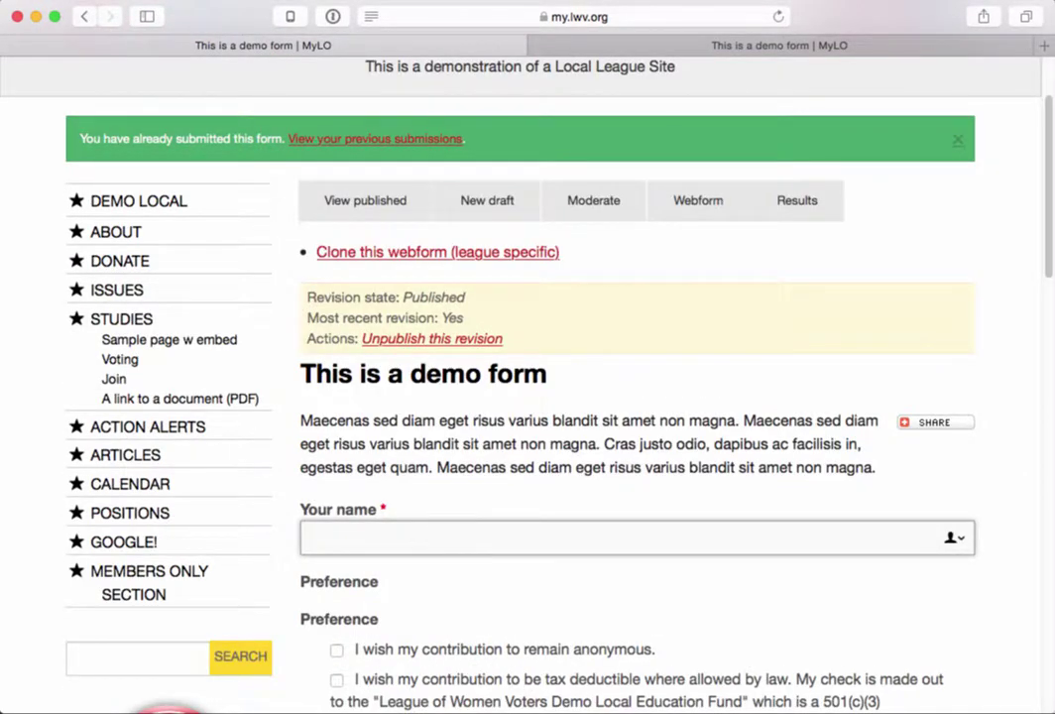
{"action": "type", "text": "Rain test"}
{"action": "scroll", "coordinate": [529, 616], "scroll_direction": "down", "scroll_amount": 3}
{"action": "left_click", "coordinate": [336, 586]}
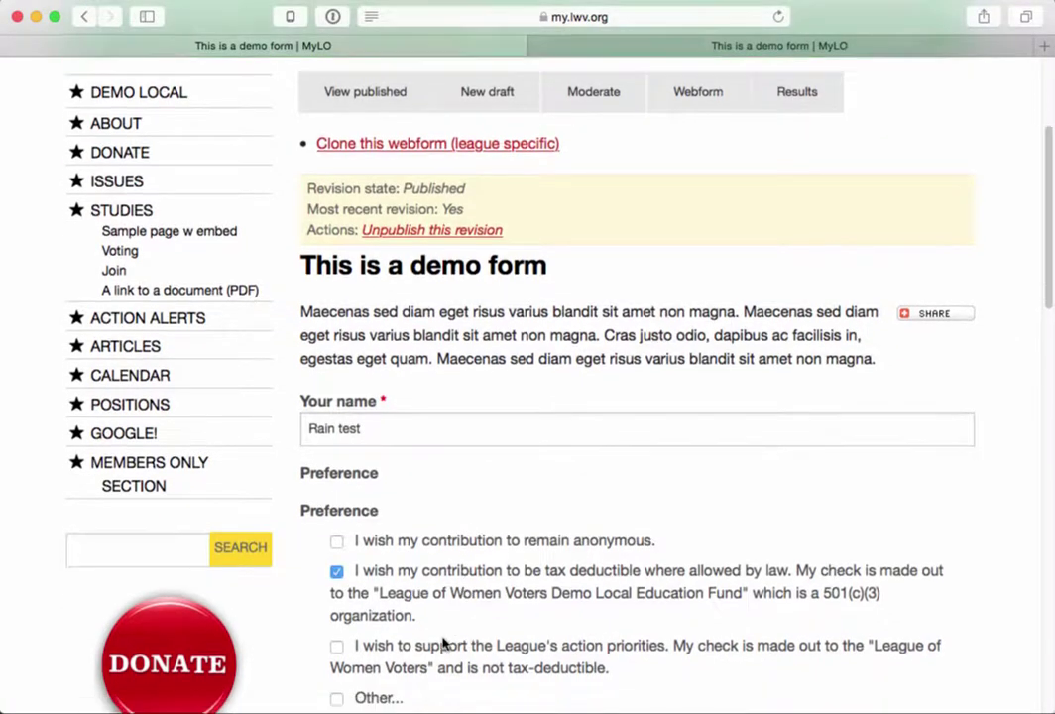
{"action": "scroll", "coordinate": [444, 644], "scroll_direction": "down", "scroll_amount": 5}
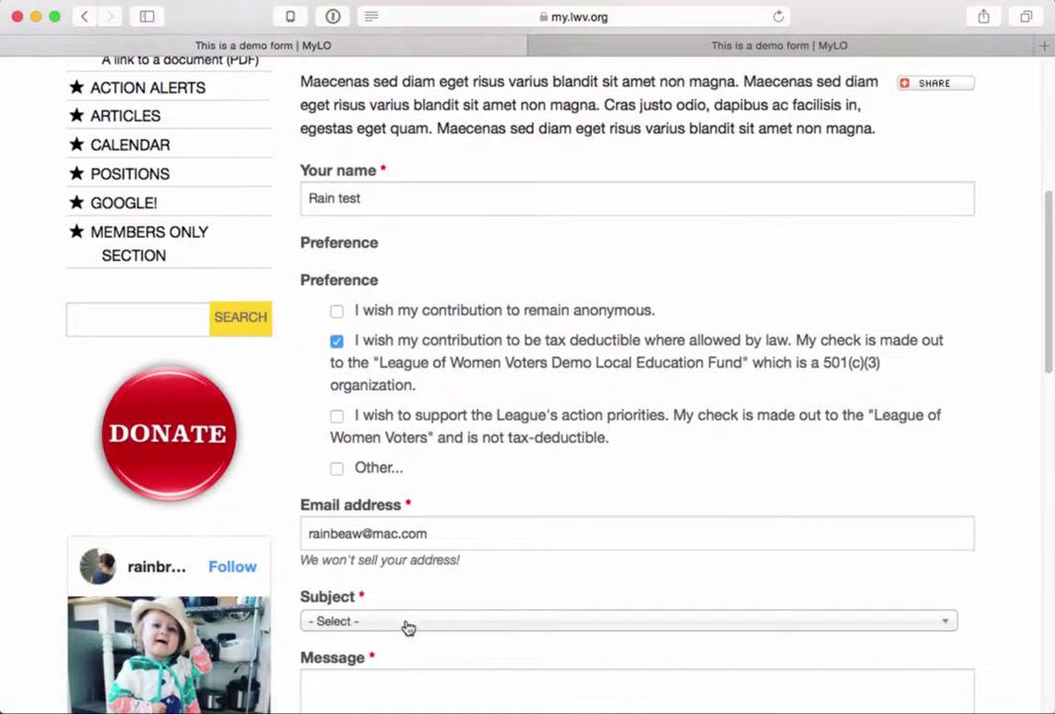
{"action": "scroll", "coordinate": [408, 627], "scroll_direction": "down", "scroll_amount": 1}
{"action": "left_click", "coordinate": [406, 565]}
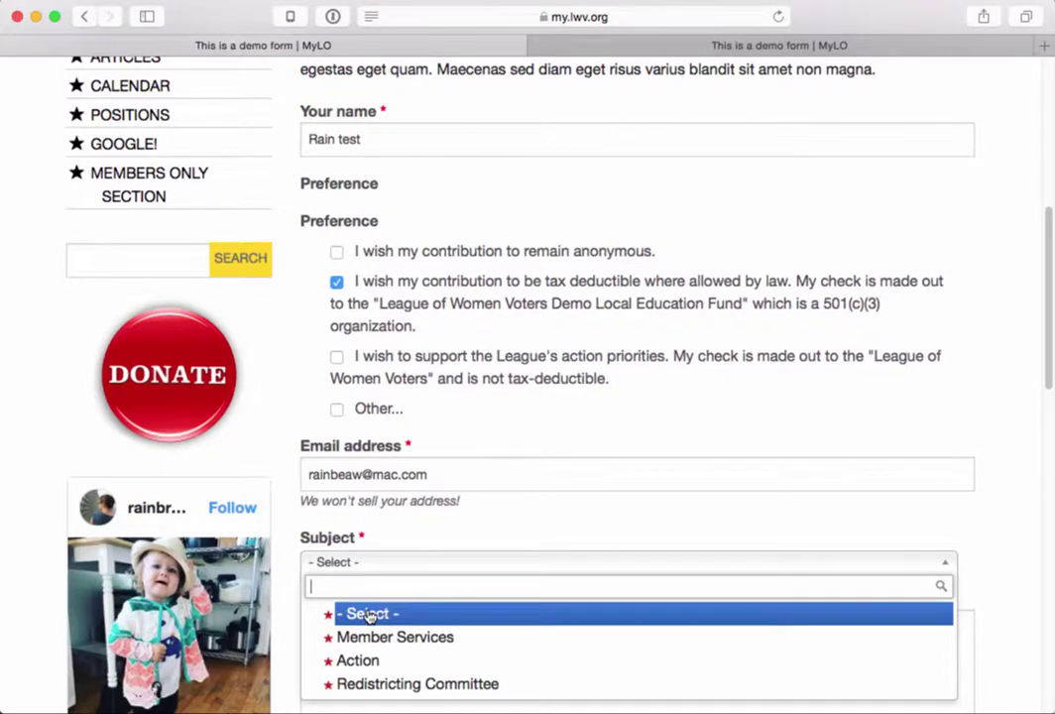
{"action": "left_click", "coordinate": [347, 689]}
{"action": "scroll", "coordinate": [376, 665], "scroll_direction": "down", "scroll_amount": 6}
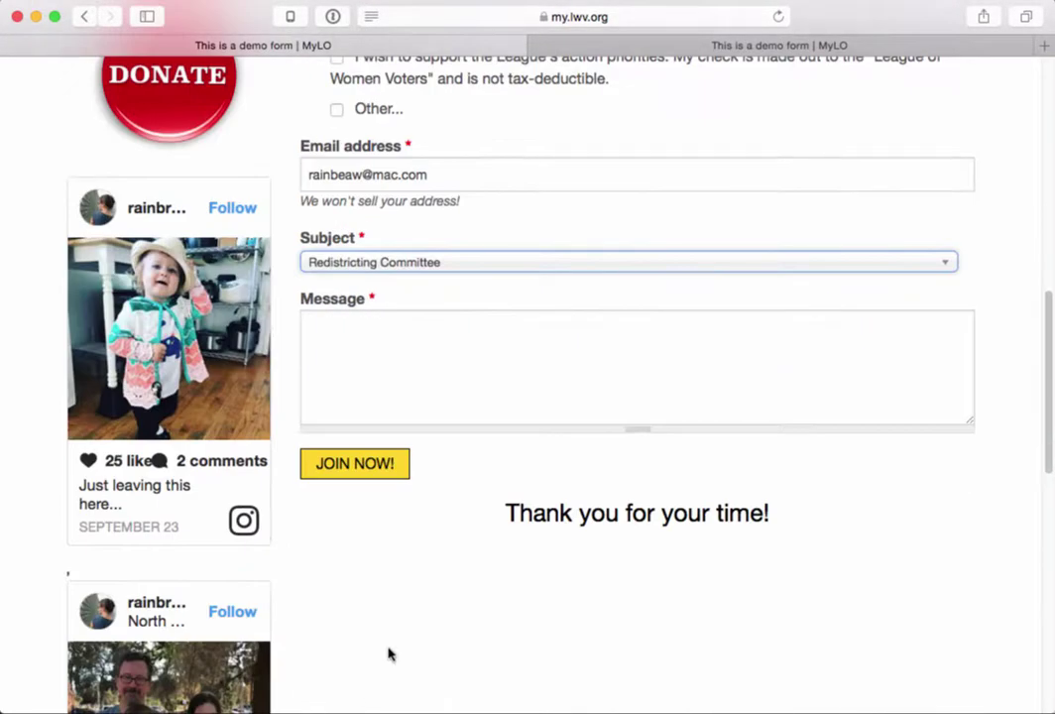
- Paste a sample paragraph into Message, starting it with 'This is a test.'
{"action": "left_click", "coordinate": [419, 366]}
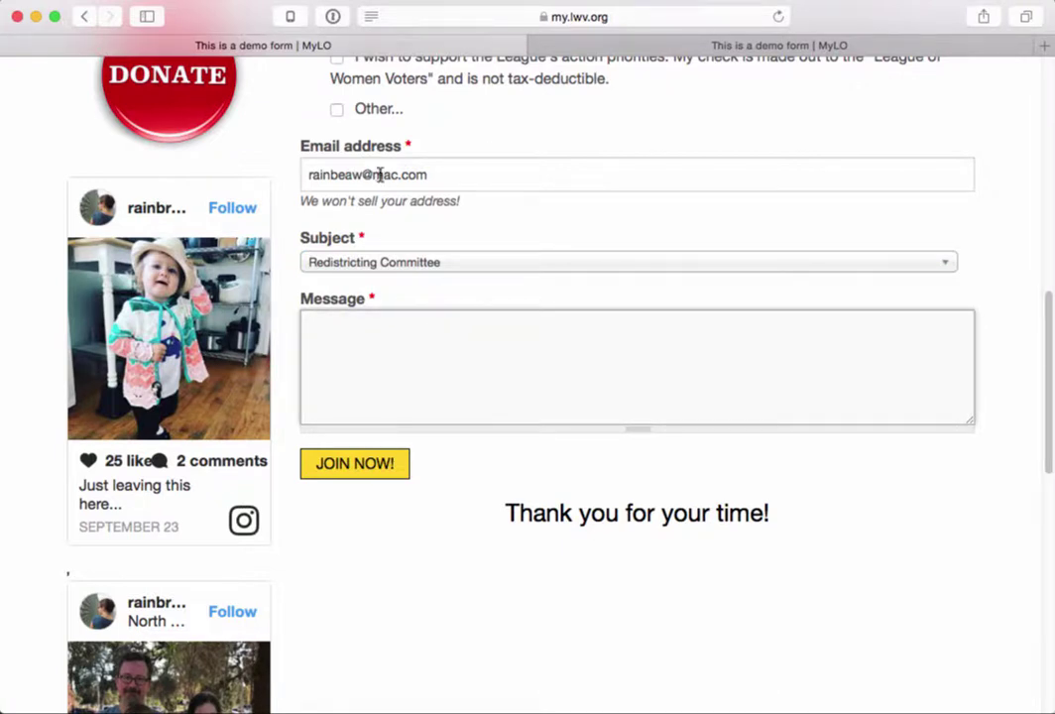
{"action": "left_click_drag", "start_coordinate": [473, 176], "coordinate": [304, 165]}
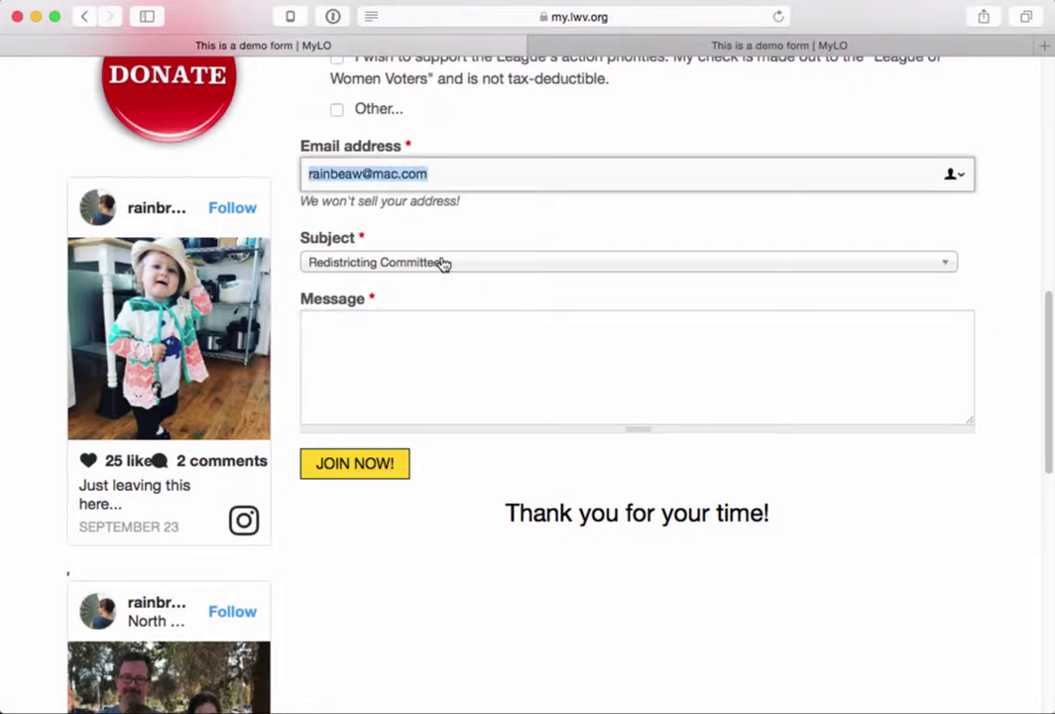
{"action": "left_click", "coordinate": [442, 325]}
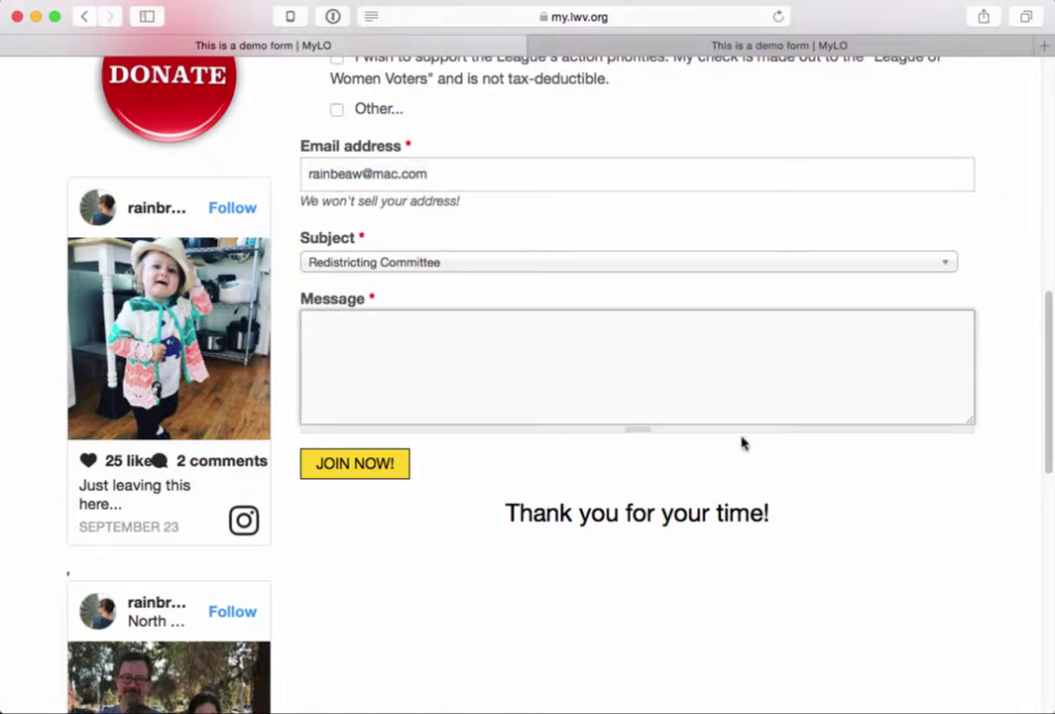
{"action": "type", "text": "Integer posuere erat a ante venenatis dapibus posuere velit aliquet. Donec sed odio dui. Morbi leo risus, porta ac consectetur ac, vestibulum at eros. Duis mollis, est non commodo luctus, nisi erat porttitor ligula, eget lacinia odio sem nec elit. Donec sed odio dui. Duis mollis, est non commodo luctus, nisi erat porttitor ligula, eget lacinia odio sem nec elit. Praesent commodo cursus magna, vel scelerisque nisl consectetur et."}
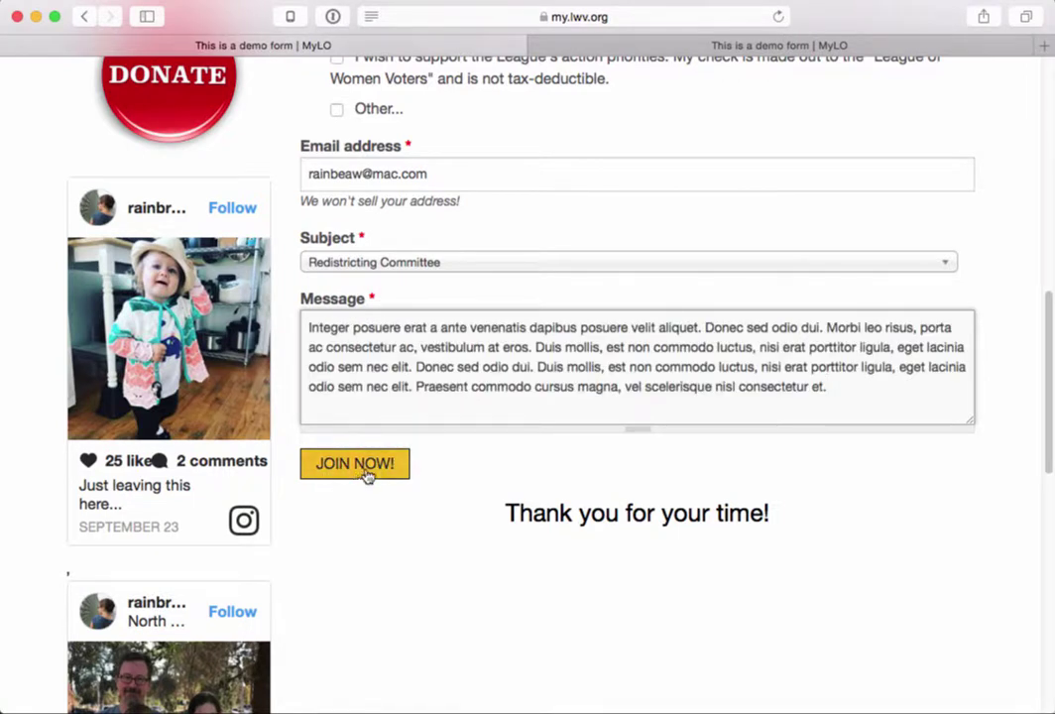
{"action": "left_click", "coordinate": [305, 326]}
{"action": "type", "text": "This isa"}
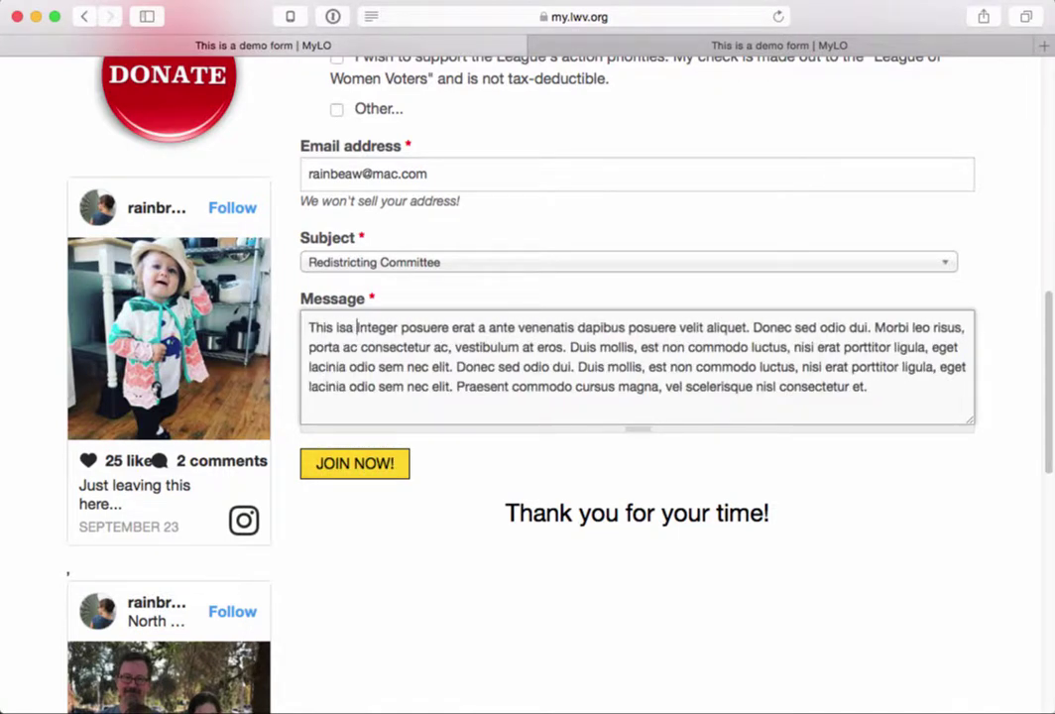
{"action": "key", "text": "BackSpace"}
{"action": "type", "text": "a test."}
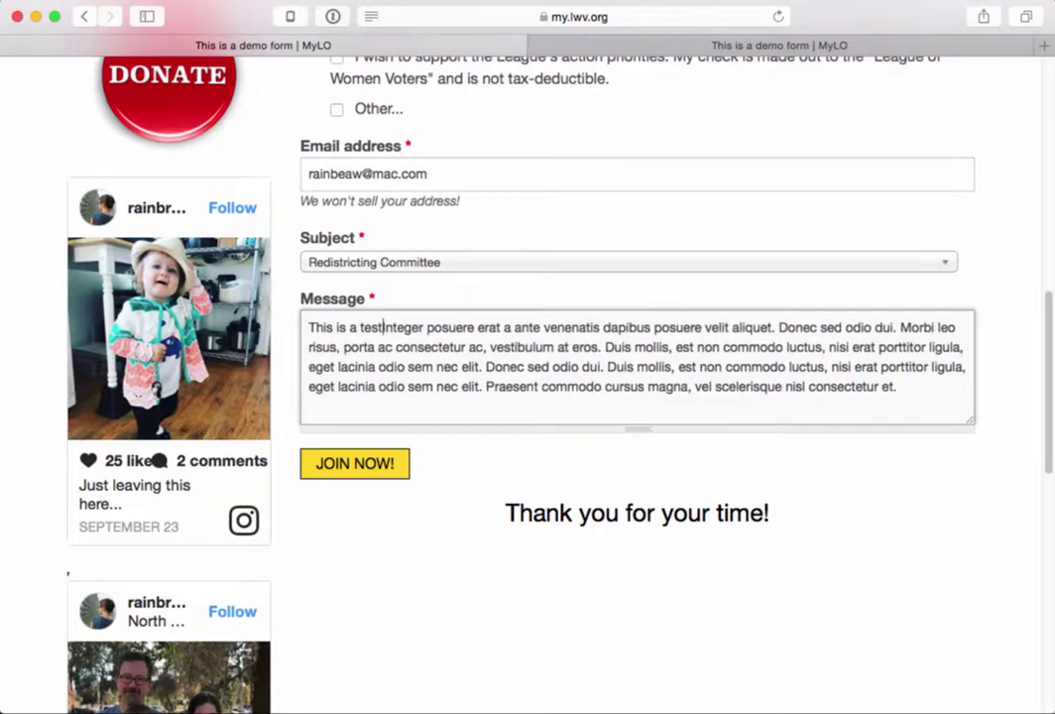
{"action": "scroll", "coordinate": [483, 325], "scroll_direction": "up", "scroll_amount": 3}
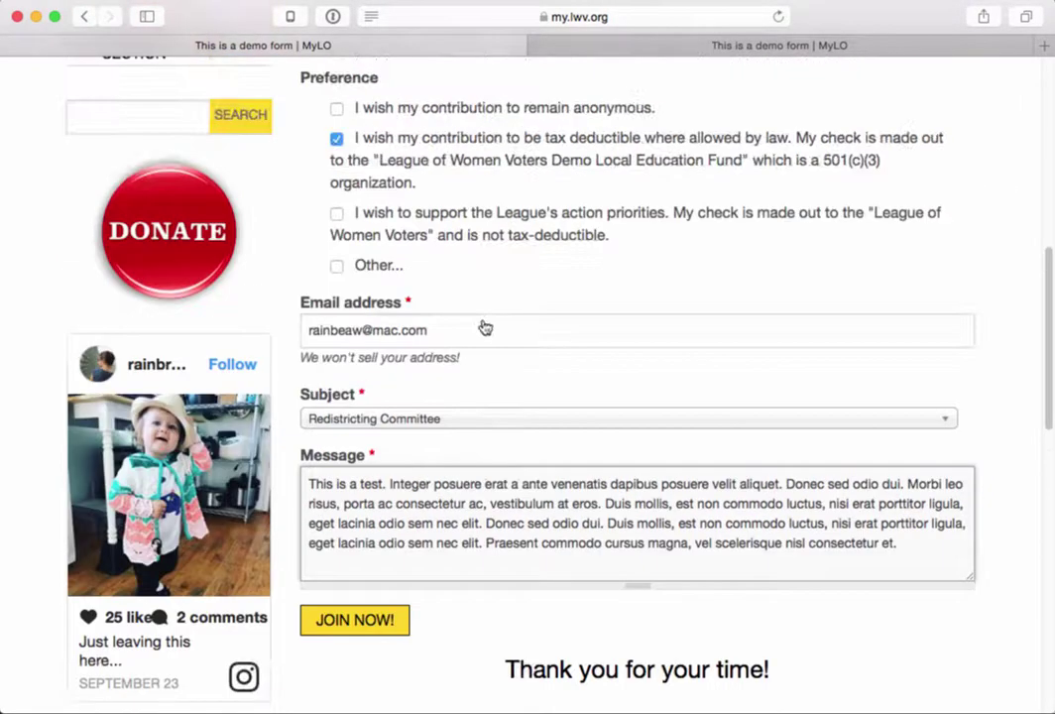
- Replace the Email address field with a test e-mail address
{"action": "left_click_drag", "start_coordinate": [438, 343], "coordinate": [299, 307]}
{"action": "type", "text": "a"}
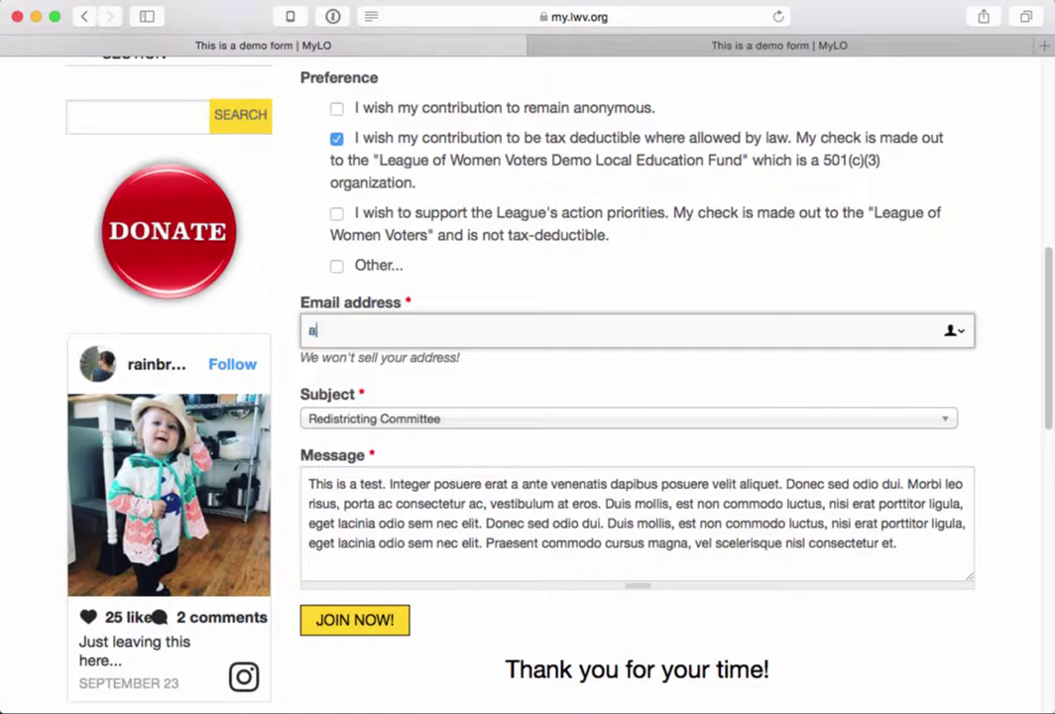
{"action": "type", "text": "testemail@t"}
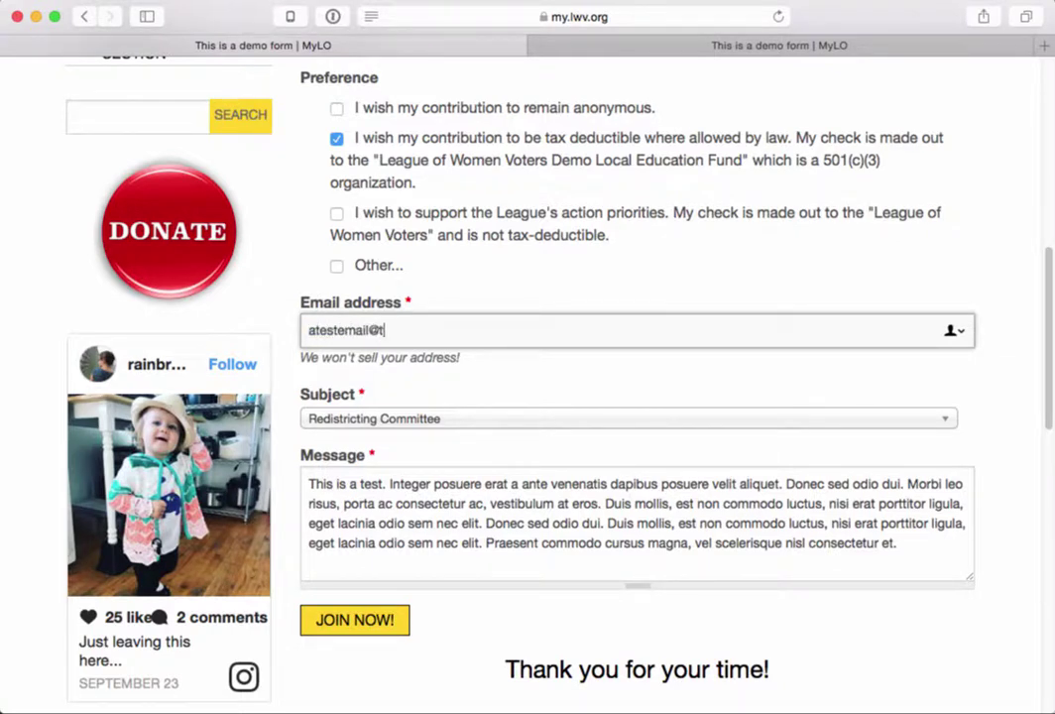
{"action": "type", "text": "est.com"}
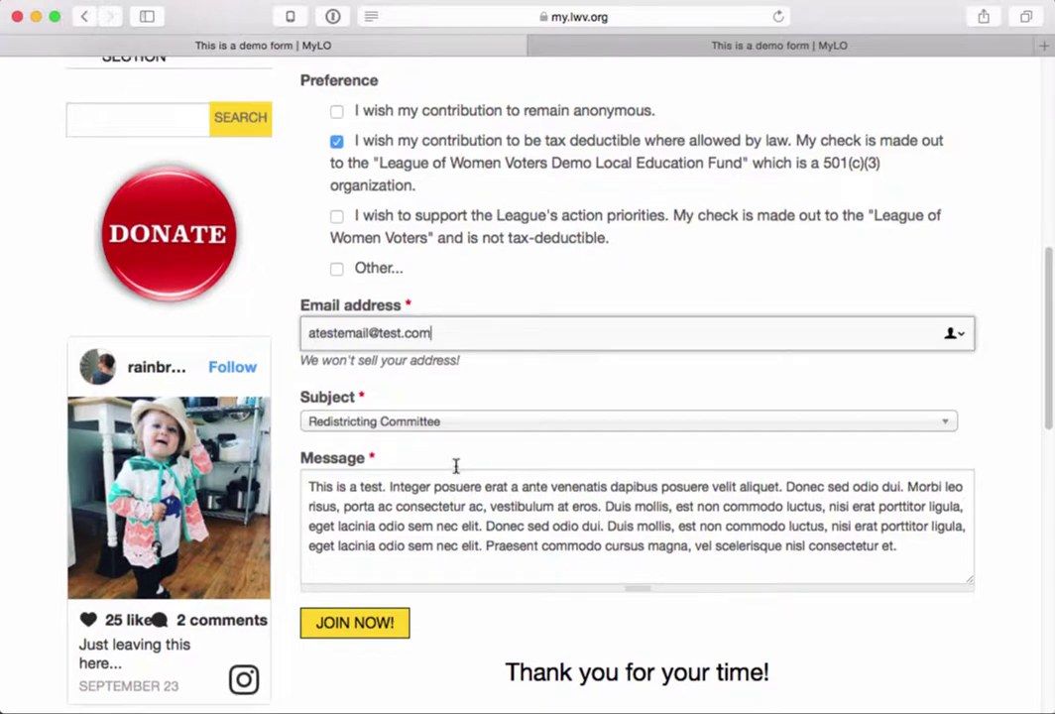
- Change the Your name field to 'Email test'
{"action": "scroll", "coordinate": [454, 464], "scroll_direction": "up", "scroll_amount": 5}
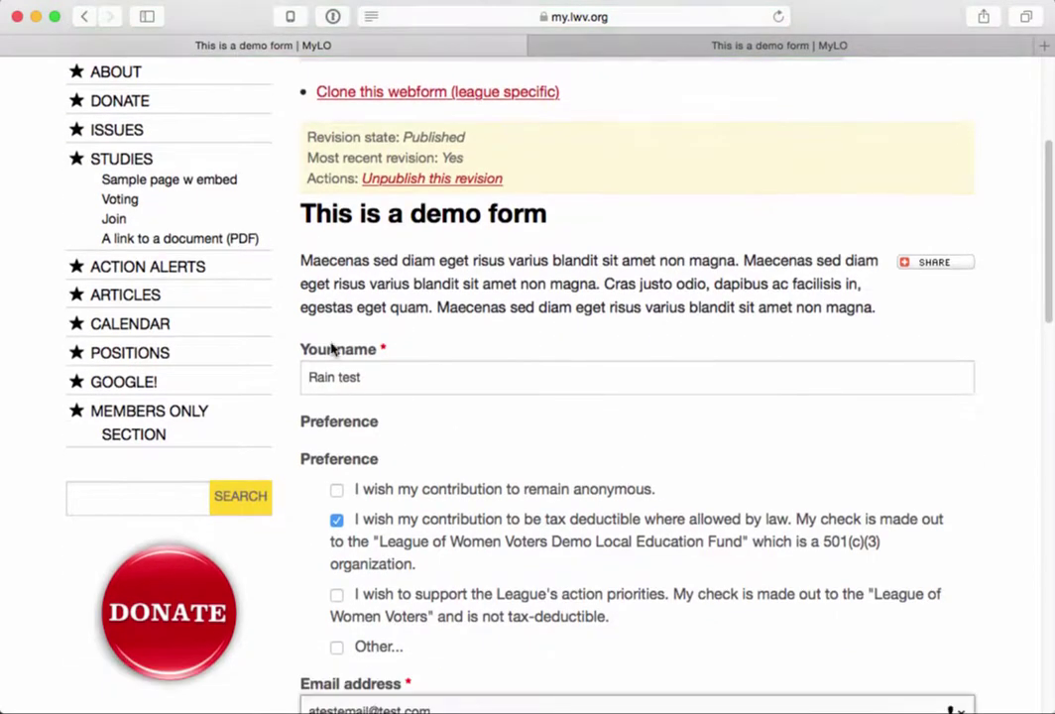
{"action": "left_click", "coordinate": [348, 376]}
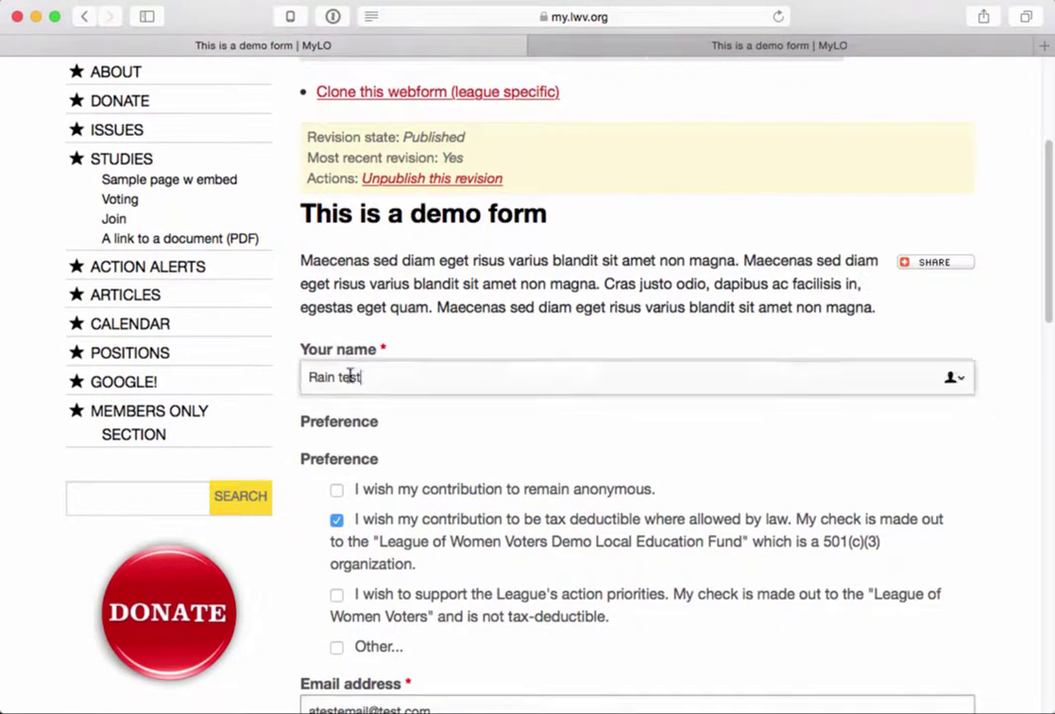
{"action": "key", "text": "super+a"}
{"action": "type", "text": "Email"}
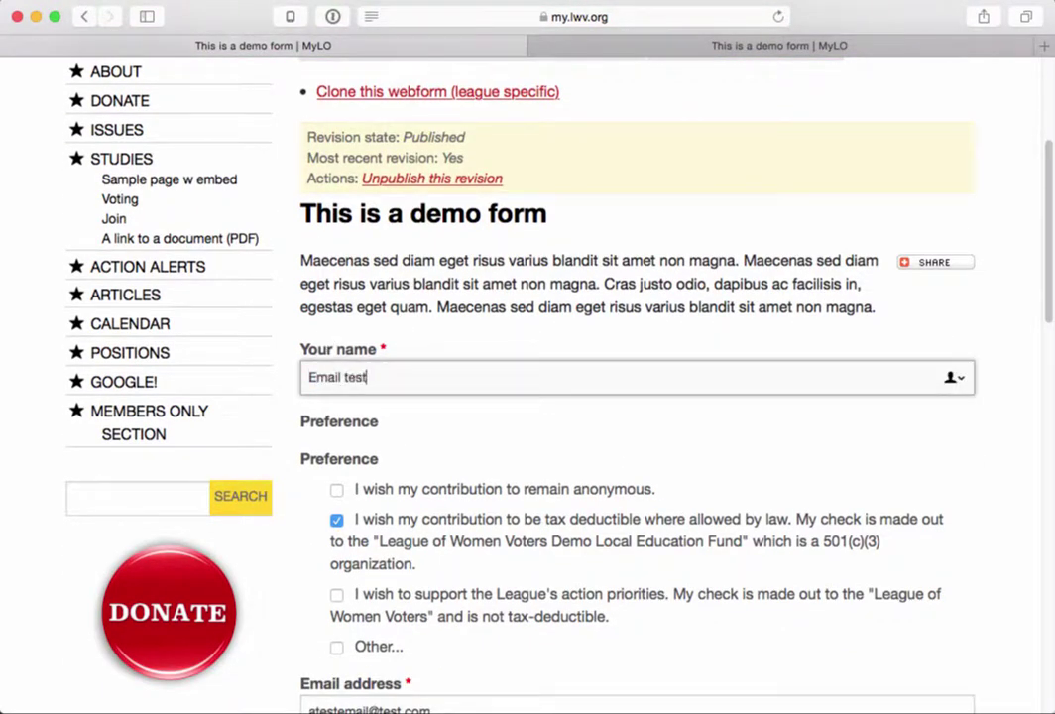
{"action": "scroll", "coordinate": [377, 396], "scroll_direction": "down", "scroll_amount": 10}
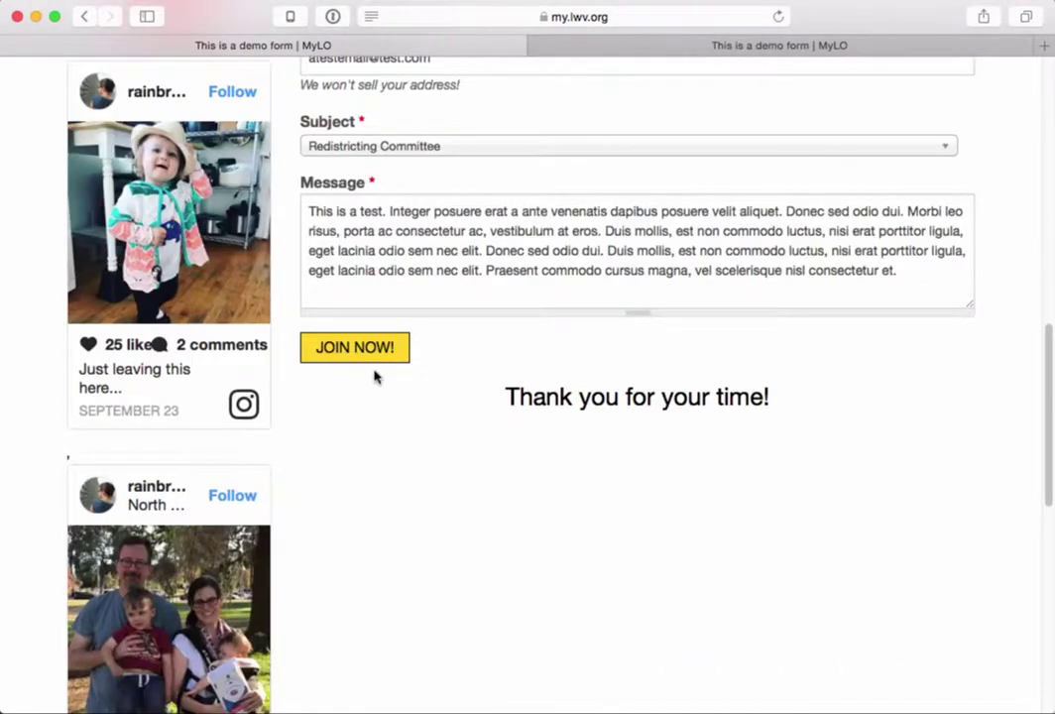
- Submit the test entry with JOIN NOW! and review the custom confirmation message
{"action": "left_click", "coordinate": [382, 359]}
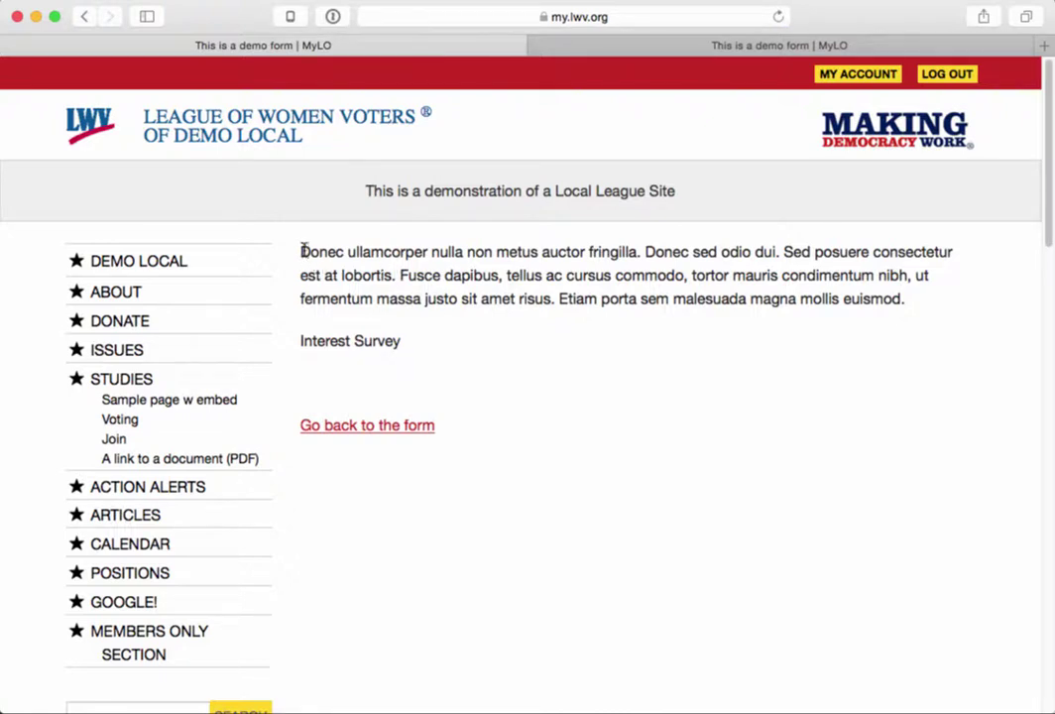
{"action": "left_click_drag", "start_coordinate": [302, 250], "coordinate": [491, 442]}
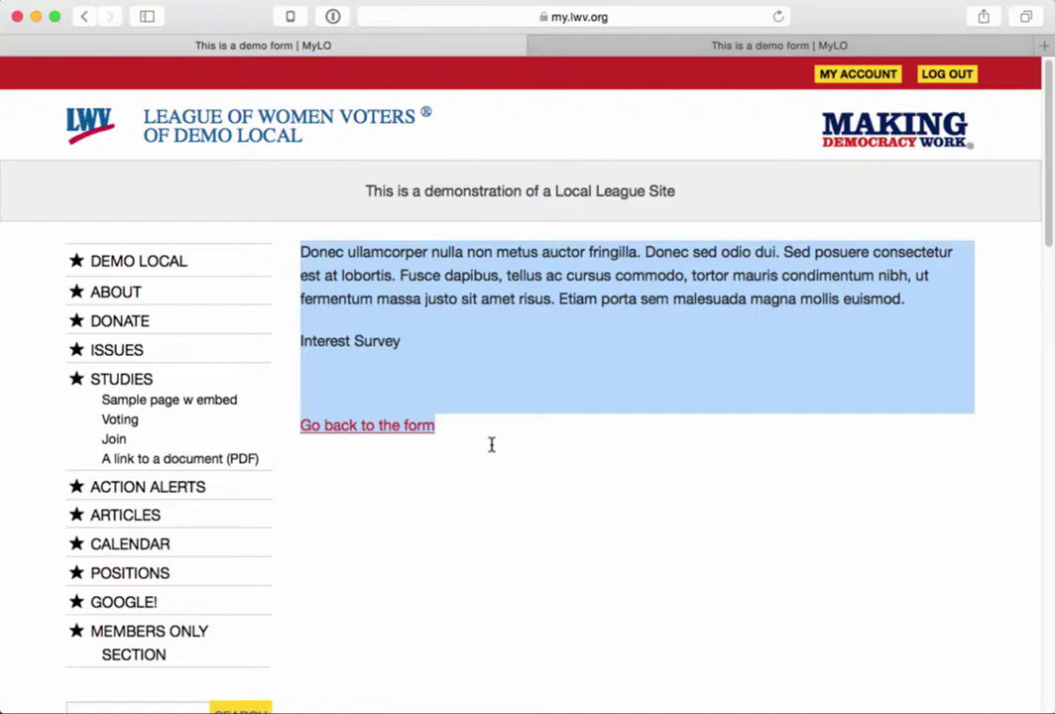
{"action": "left_click", "coordinate": [642, 54]}
- Open Results, view submissions #1 and #2, then return to the confirmation page
{"action": "left_click", "coordinate": [806, 333]}
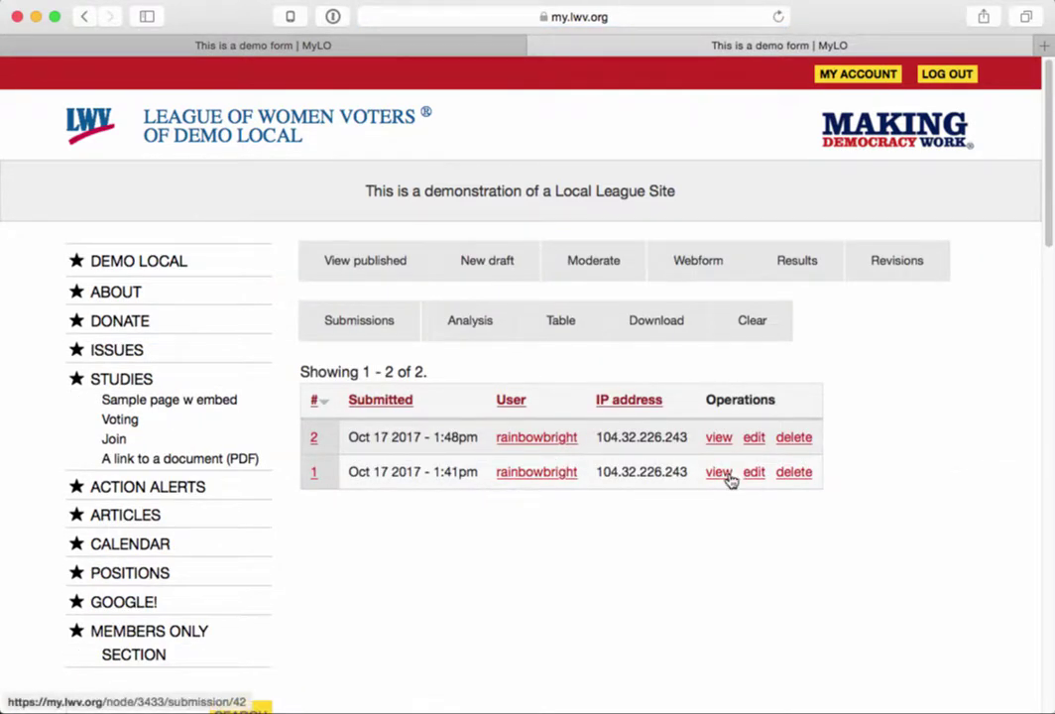
{"action": "left_click", "coordinate": [727, 475]}
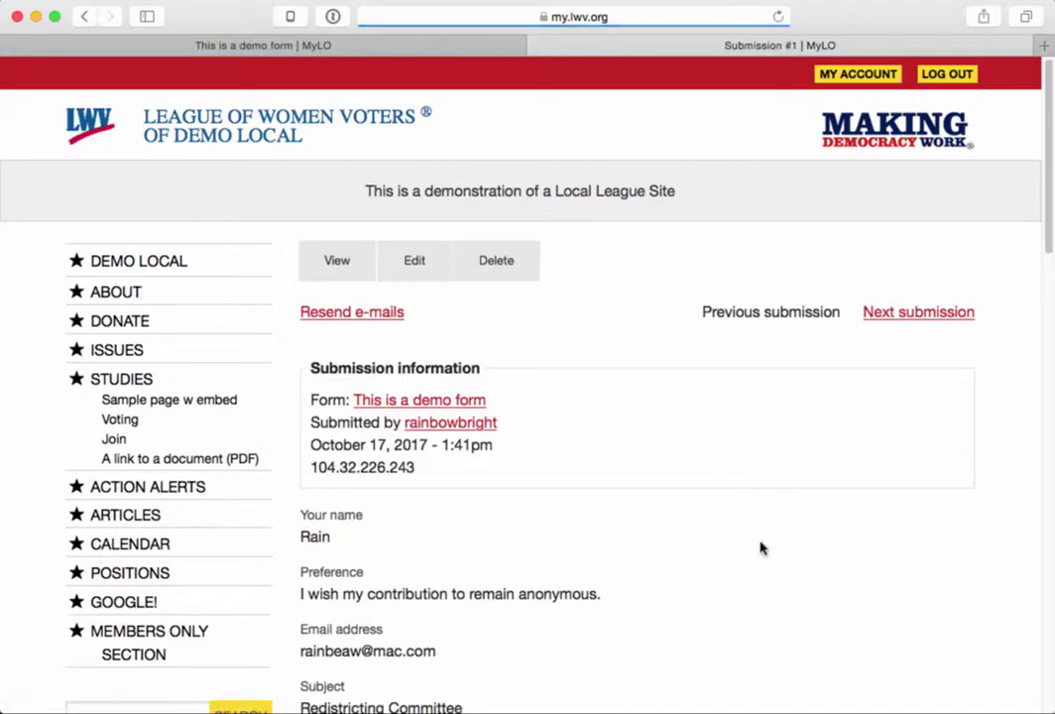
{"action": "scroll", "coordinate": [762, 549], "scroll_direction": "down", "scroll_amount": 5}
{"action": "left_click", "coordinate": [912, 593]}
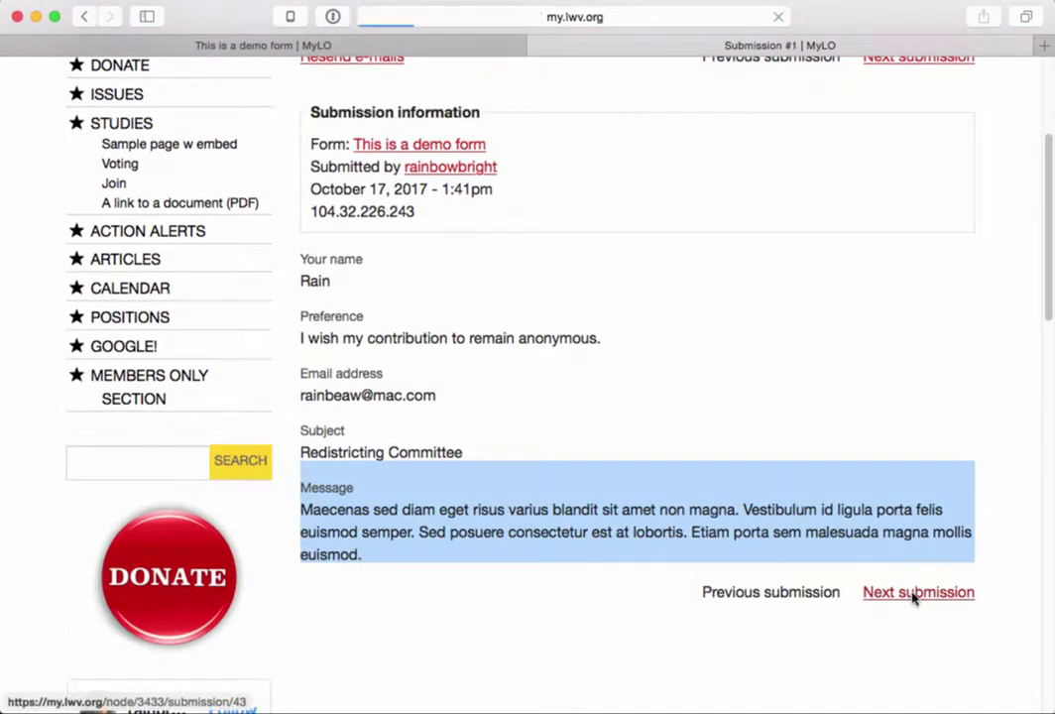
{"action": "scroll", "coordinate": [844, 599], "scroll_direction": "down", "scroll_amount": 7}
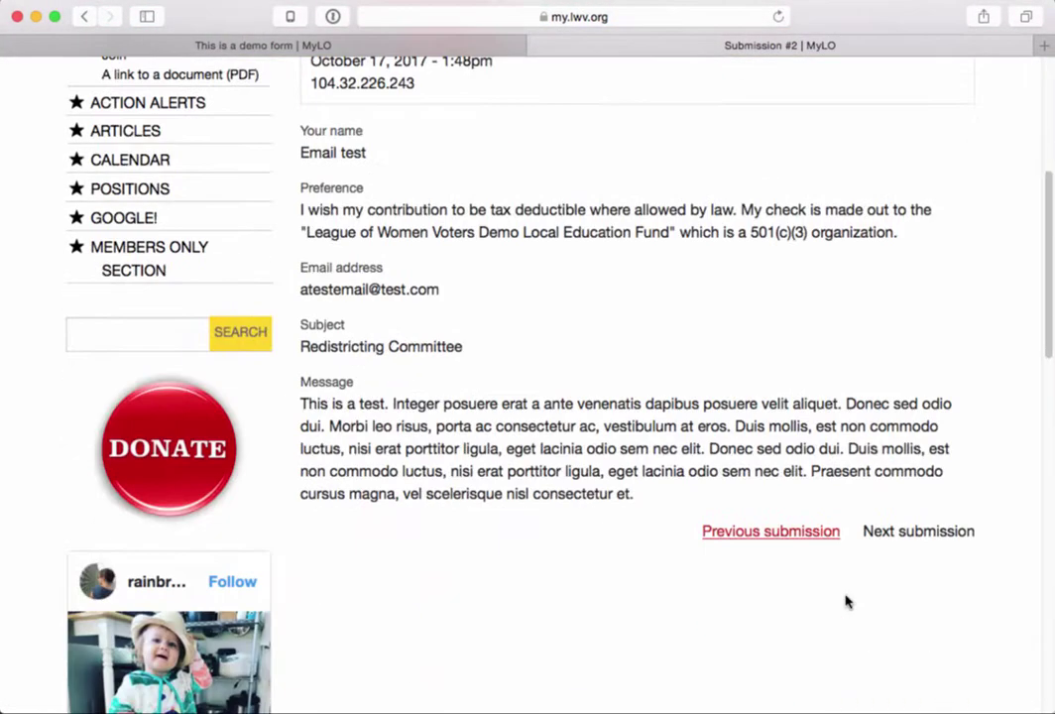
{"action": "scroll", "coordinate": [846, 600], "scroll_direction": "up", "scroll_amount": 7}
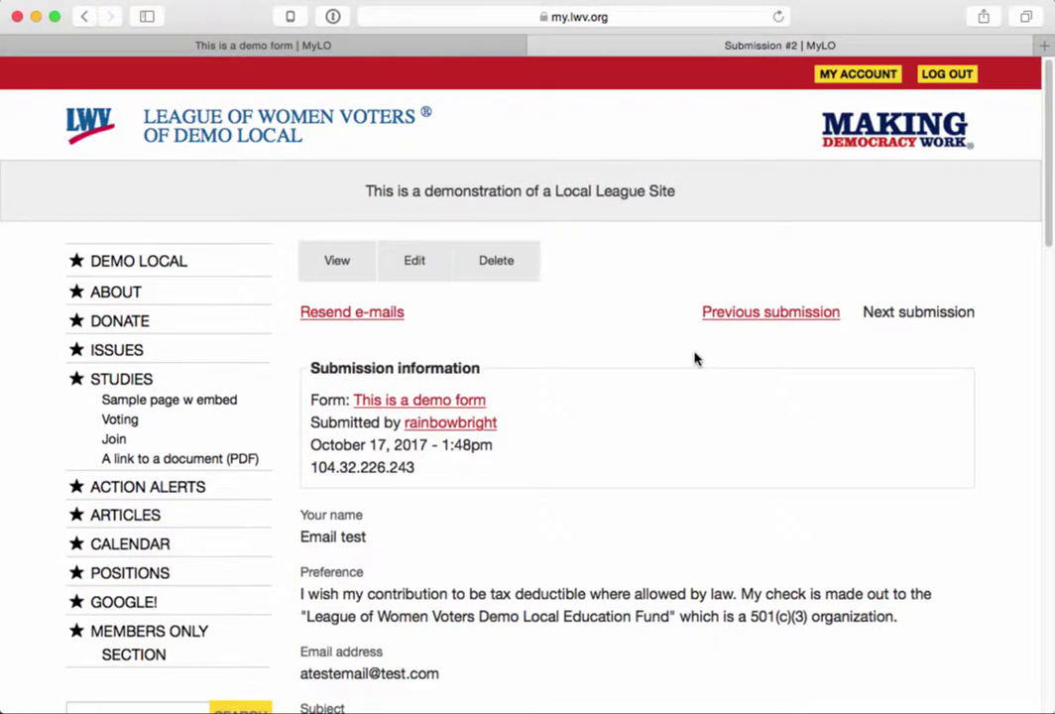
{"action": "left_click", "coordinate": [414, 45]}
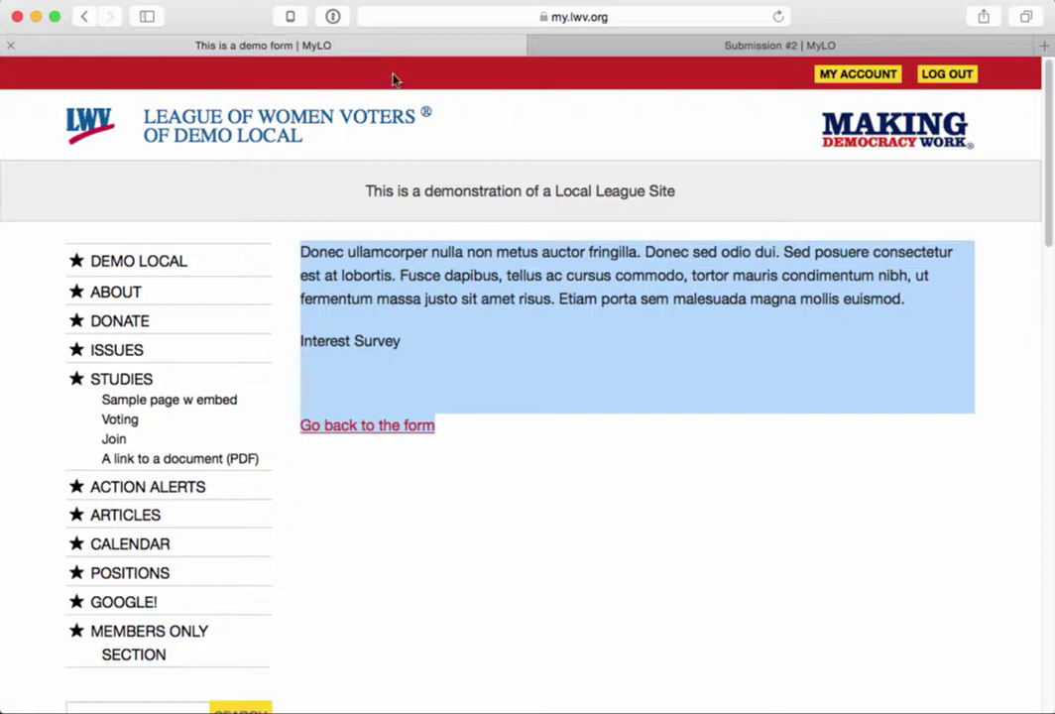
- Follow the 'Go back to the form' link from the confirmation page
{"action": "left_click", "coordinate": [346, 427]}
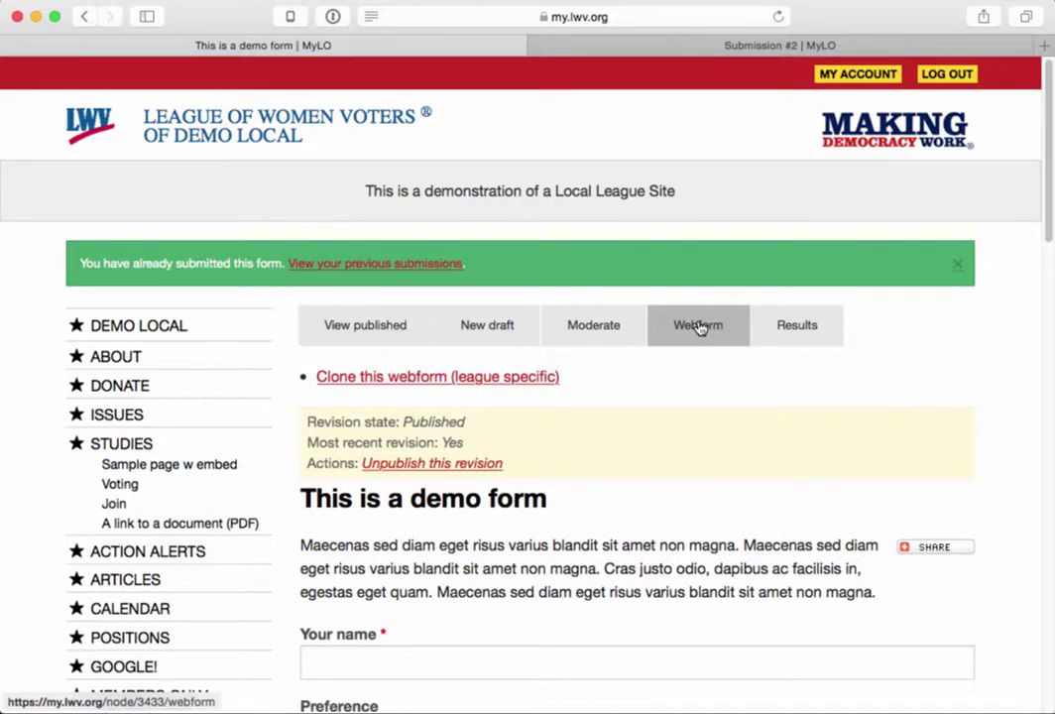
- Open the Webform components, confirm Conditionals has no rules, and return to Form components
{"action": "left_click", "coordinate": [699, 328]}
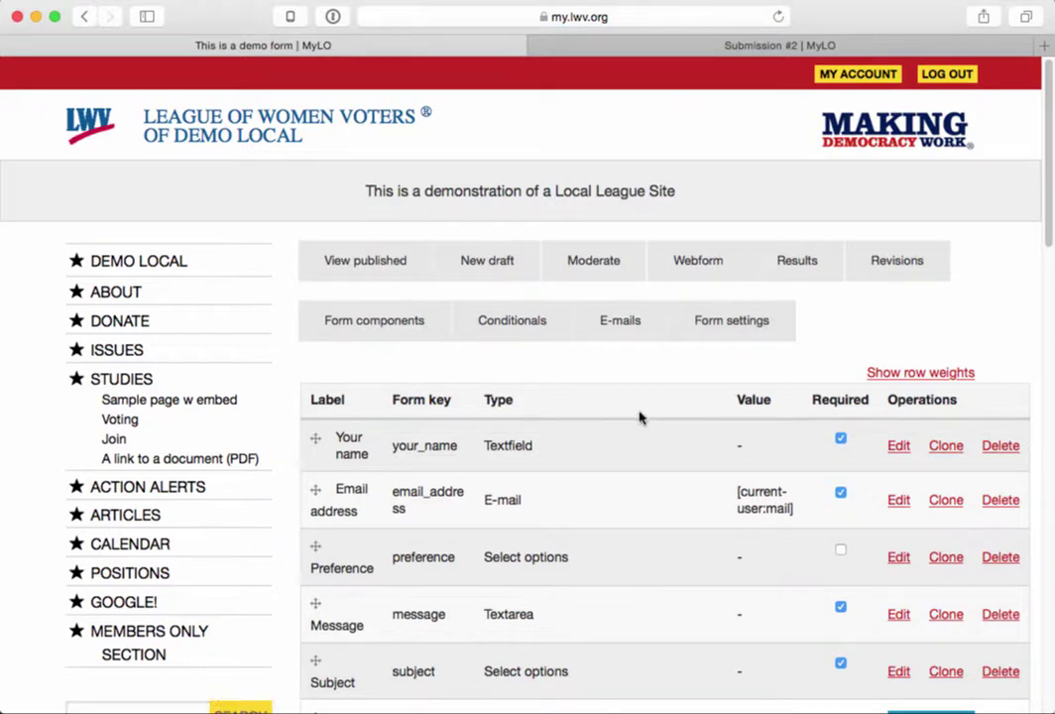
{"action": "scroll", "coordinate": [640, 418], "scroll_direction": "down", "scroll_amount": 1}
{"action": "scroll", "coordinate": [640, 419], "scroll_direction": "down", "scroll_amount": 2}
{"action": "scroll", "coordinate": [625, 397], "scroll_direction": "up", "scroll_amount": 1}
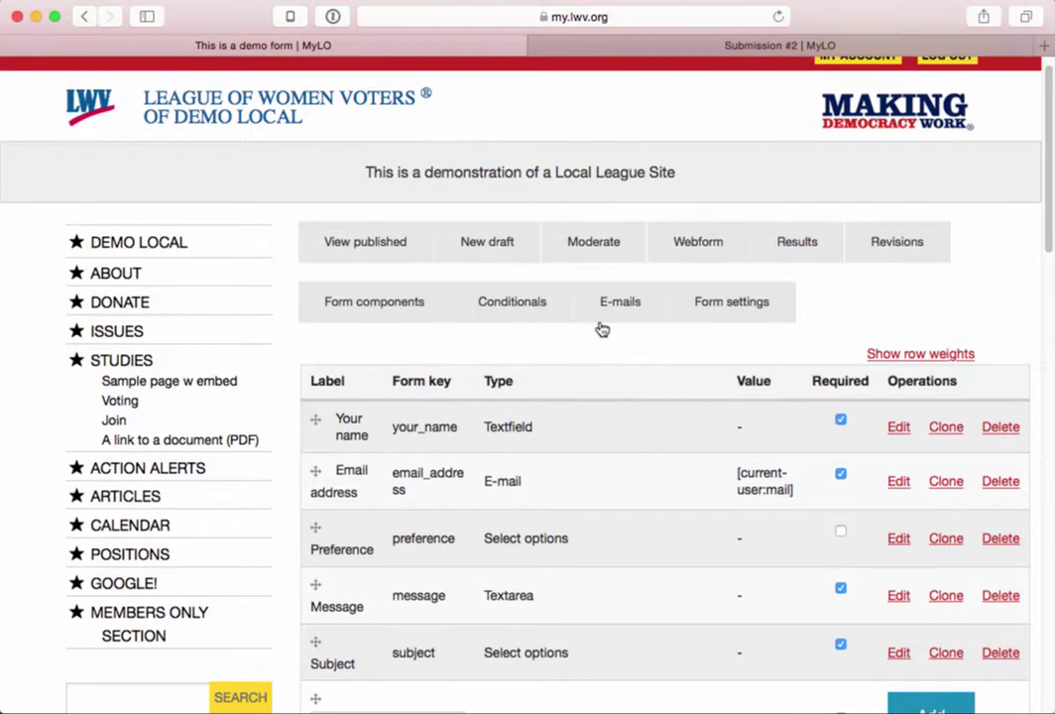
{"action": "left_click", "coordinate": [515, 318]}
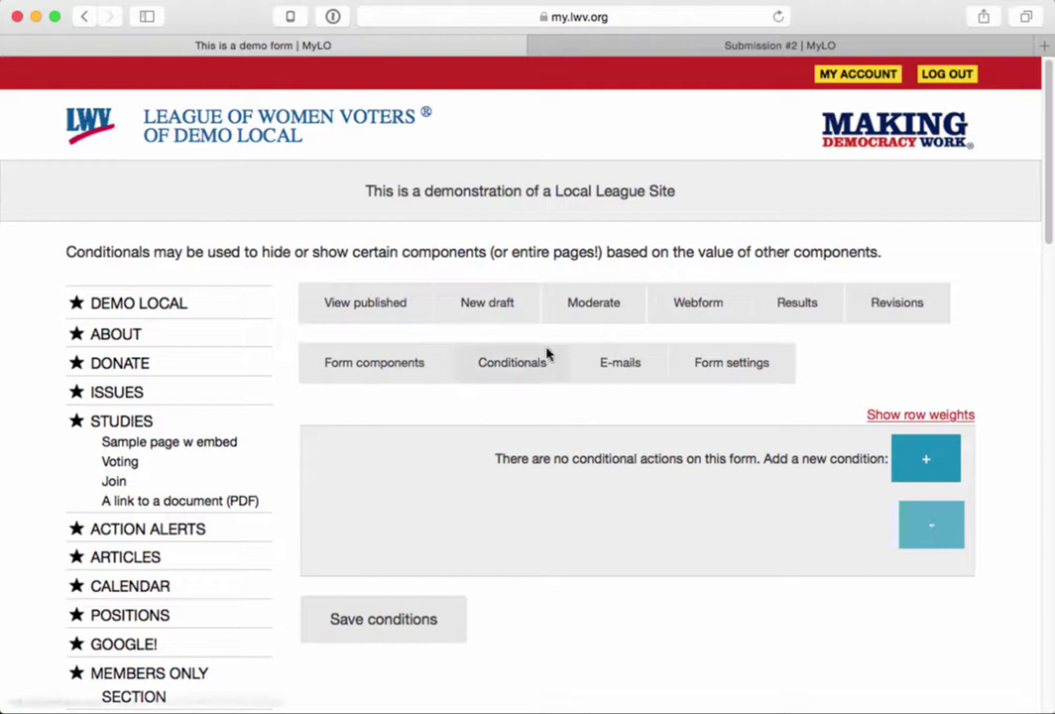
{"action": "left_click", "coordinate": [381, 364]}
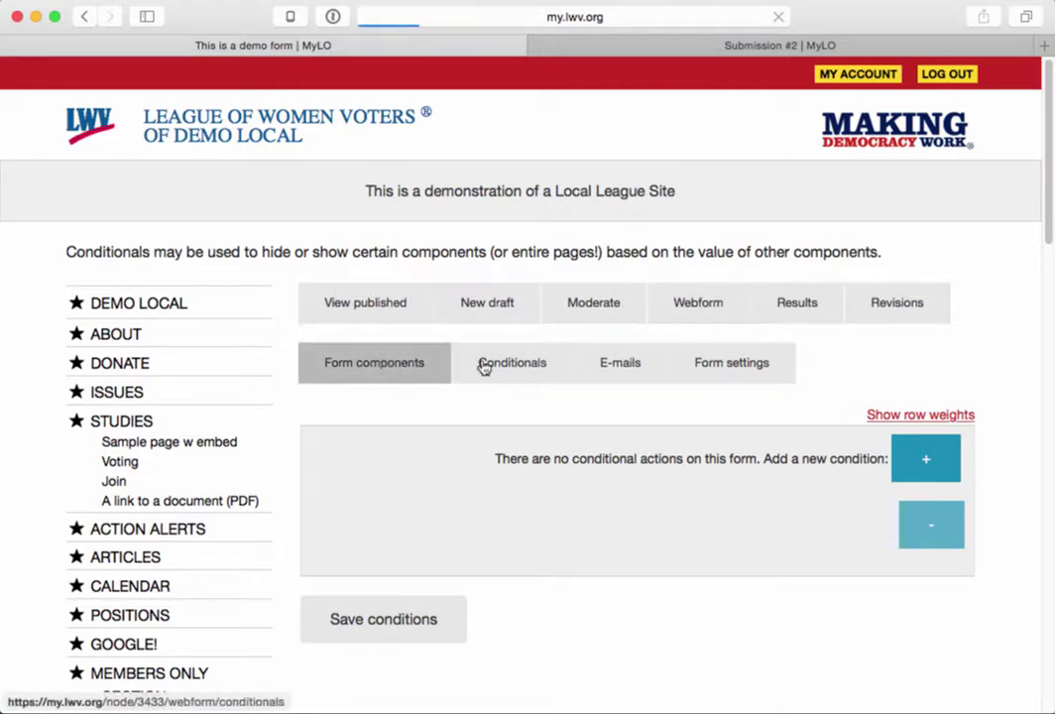
{"action": "scroll", "coordinate": [624, 585], "scroll_direction": "down", "scroll_amount": 3}
{"action": "scroll", "coordinate": [620, 580], "scroll_direction": "down", "scroll_amount": 2}
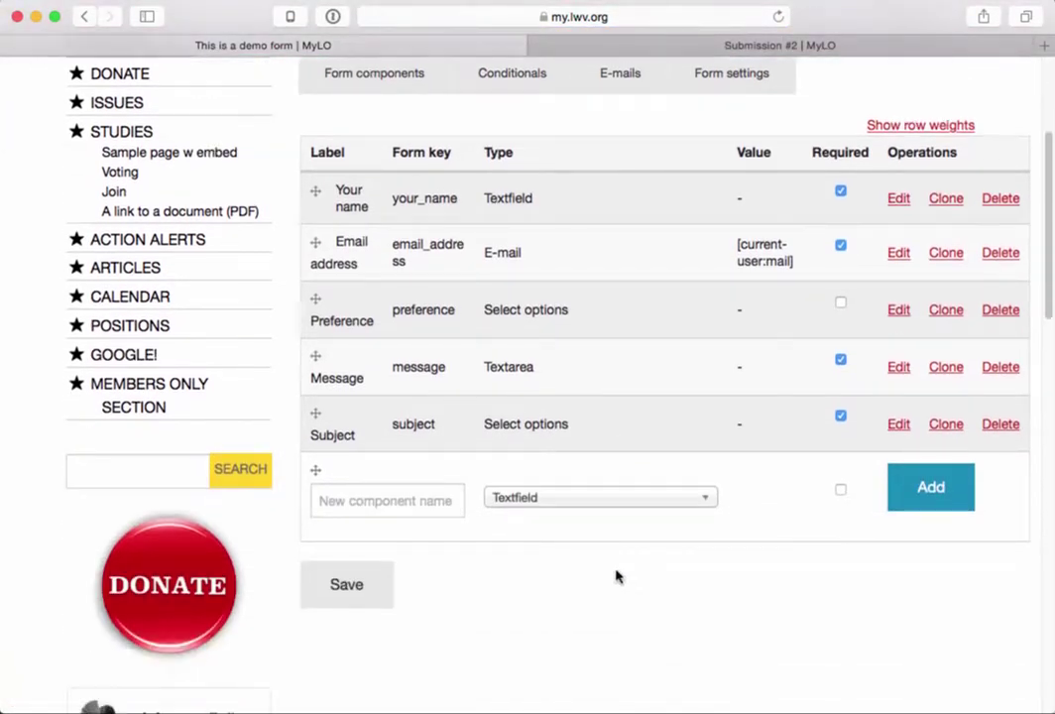
{"action": "left_click", "coordinate": [570, 500]}
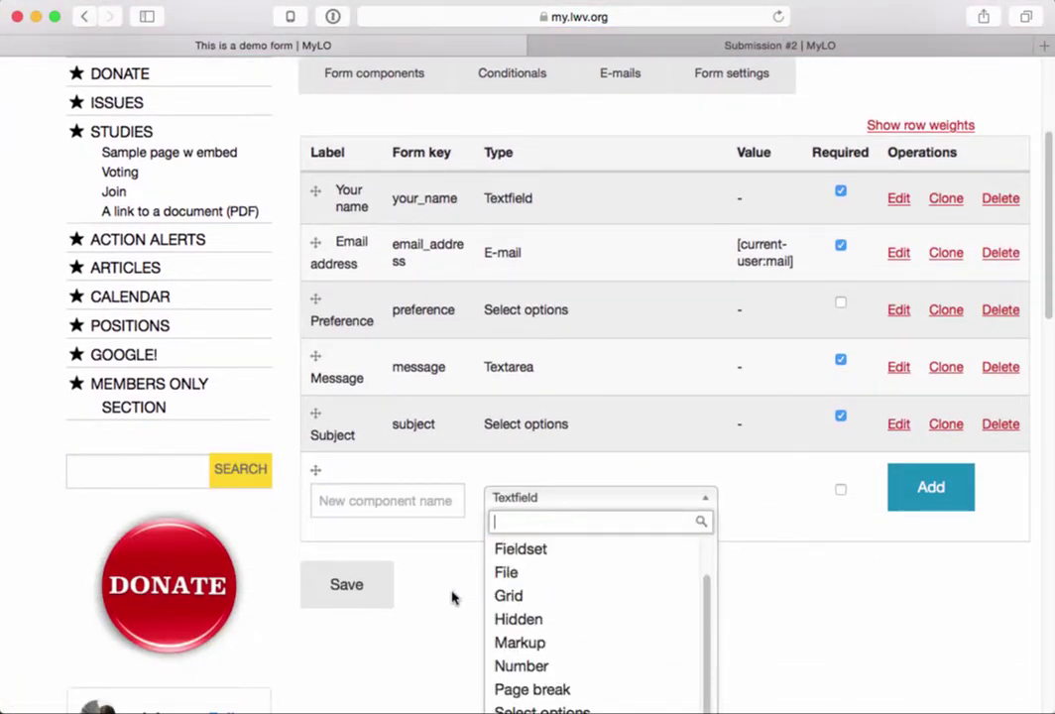
{"action": "scroll", "coordinate": [452, 596], "scroll_direction": "down", "scroll_amount": 3}
{"action": "scroll", "coordinate": [532, 585], "scroll_direction": "down", "scroll_amount": 1}
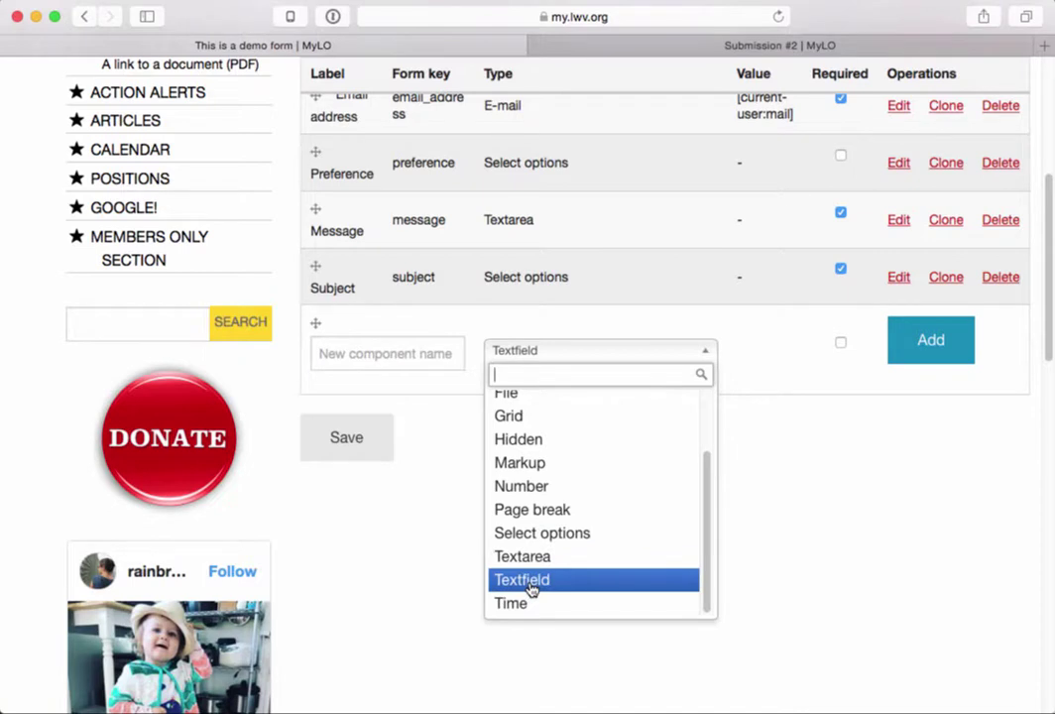
{"action": "scroll", "coordinate": [533, 590], "scroll_direction": "up", "scroll_amount": 3}
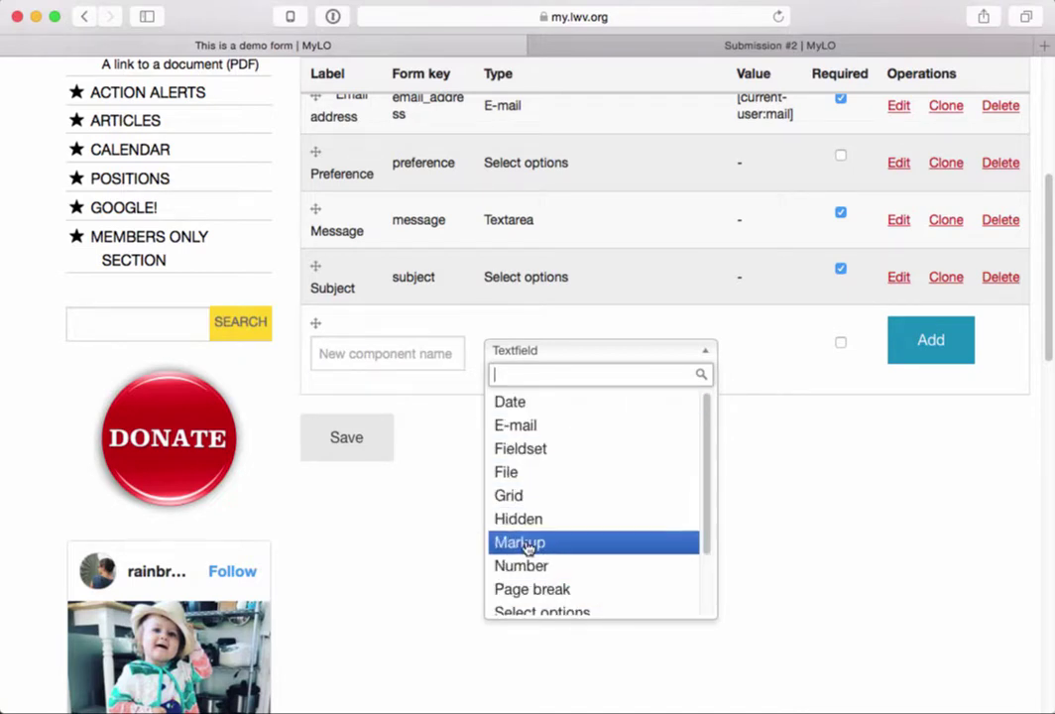
{"action": "scroll", "coordinate": [523, 575], "scroll_direction": "down", "scroll_amount": 3}
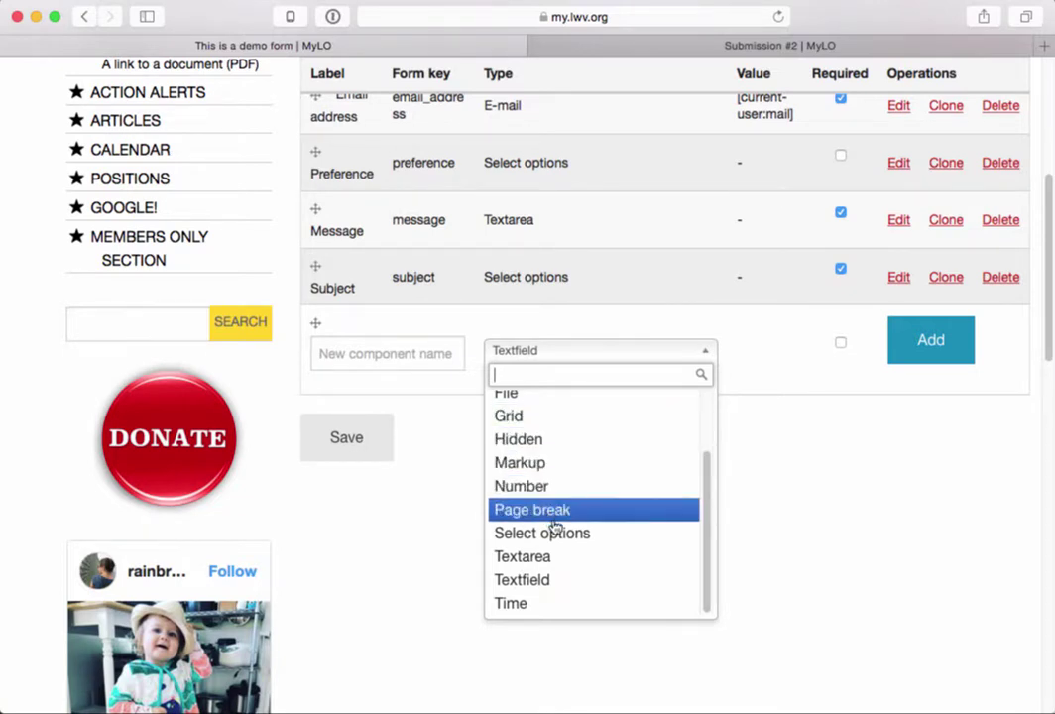
{"action": "left_click", "coordinate": [731, 540]}
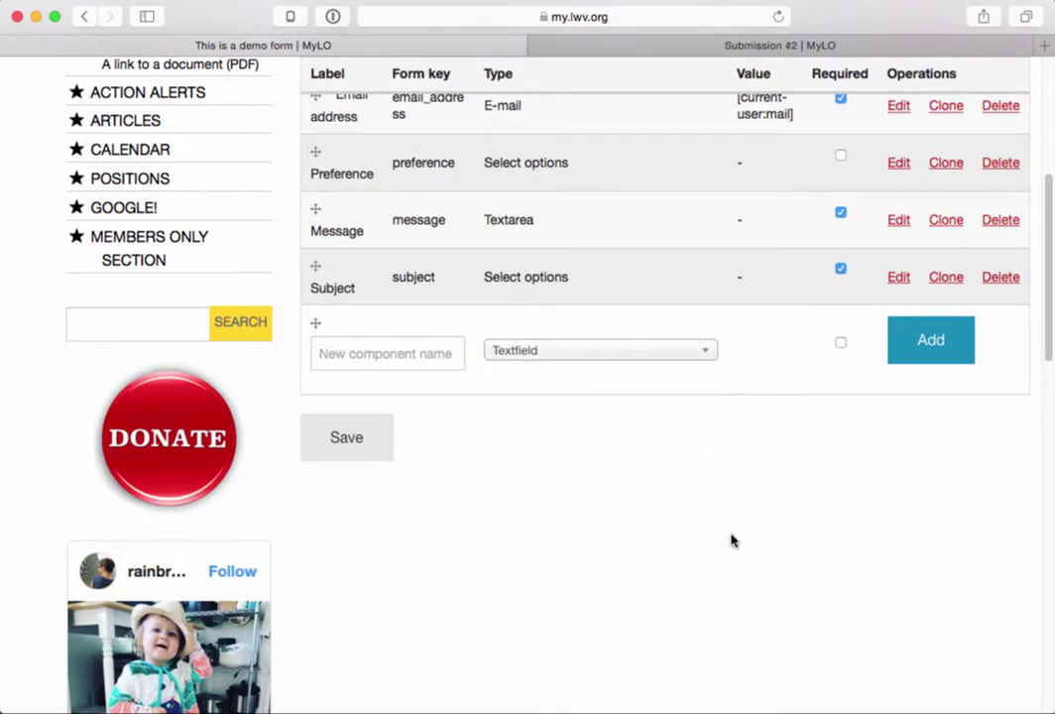
{"action": "scroll", "coordinate": [730, 543], "scroll_direction": "up", "scroll_amount": 3}
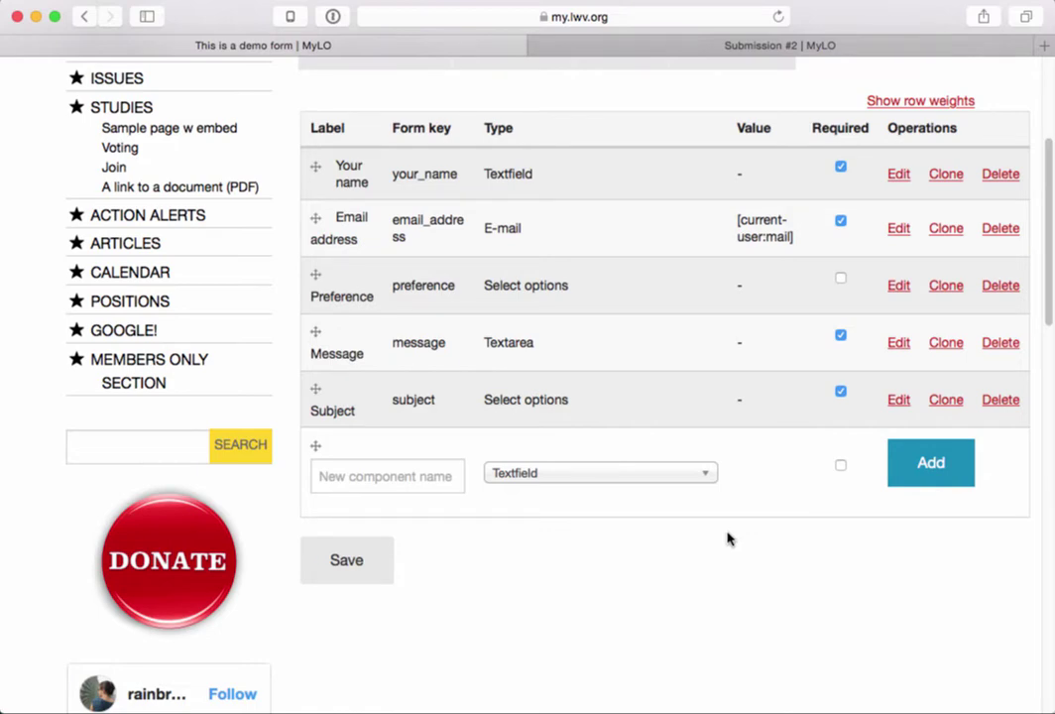
{"action": "scroll", "coordinate": [699, 503], "scroll_direction": "up", "scroll_amount": 5}
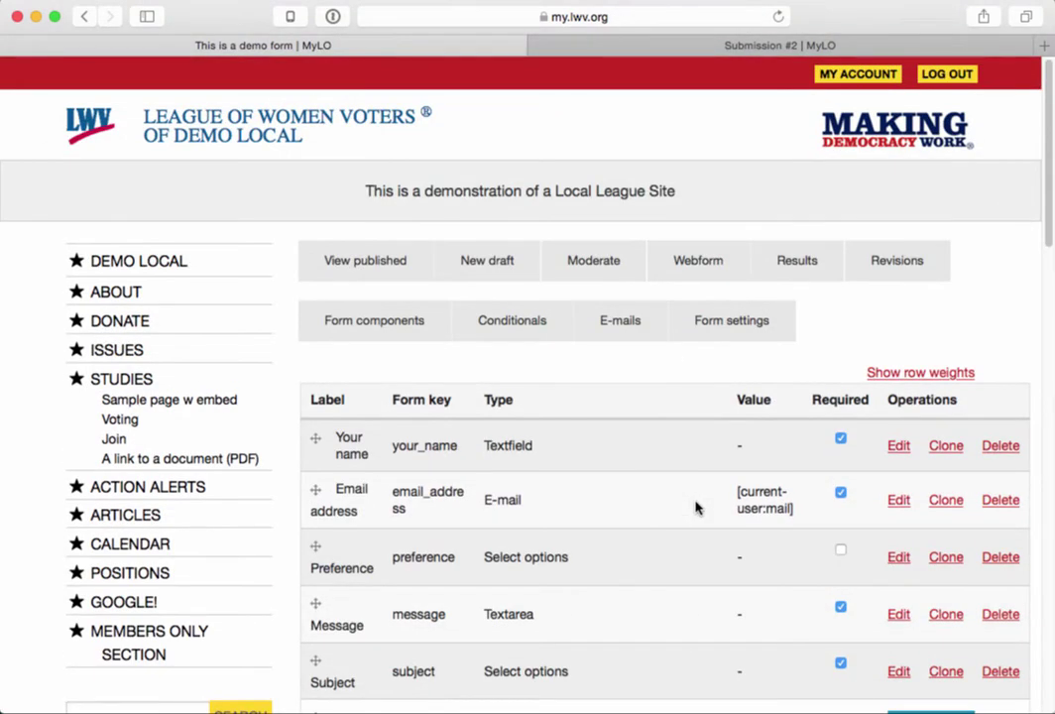